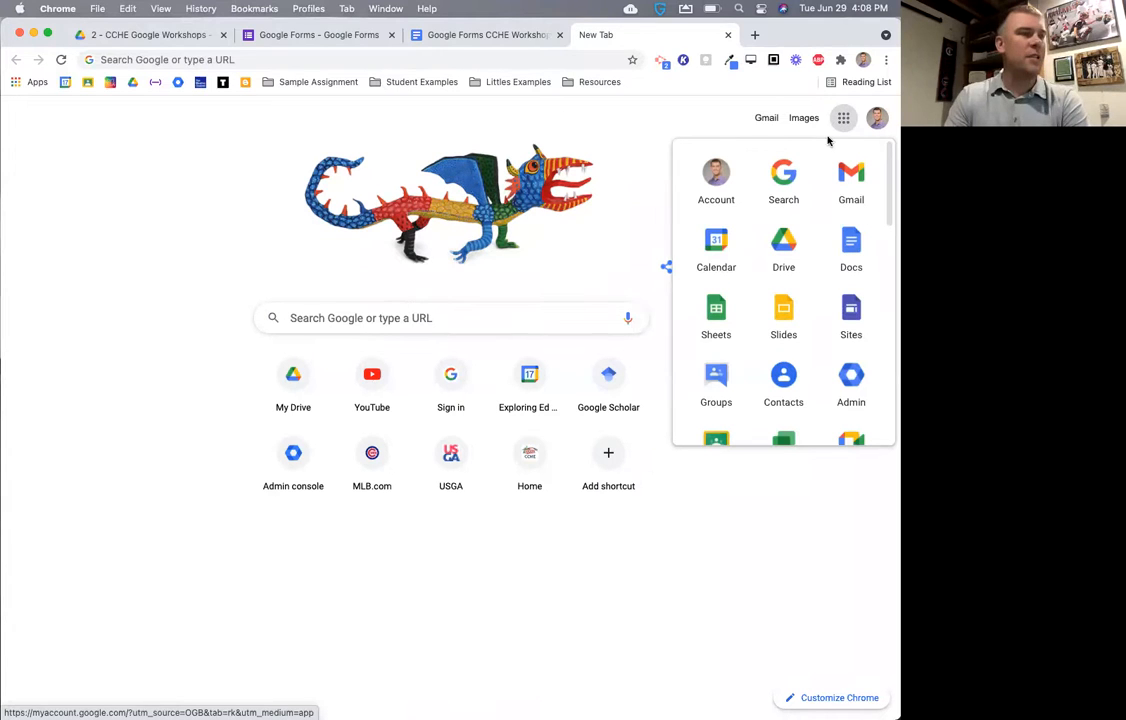
- Close the Google Forms start page, leaving the '2 - CCHE Google Workshops' Drive folder showing
scroll(790, 272, "down", 5)
scroll(778, 270, "down", 2)
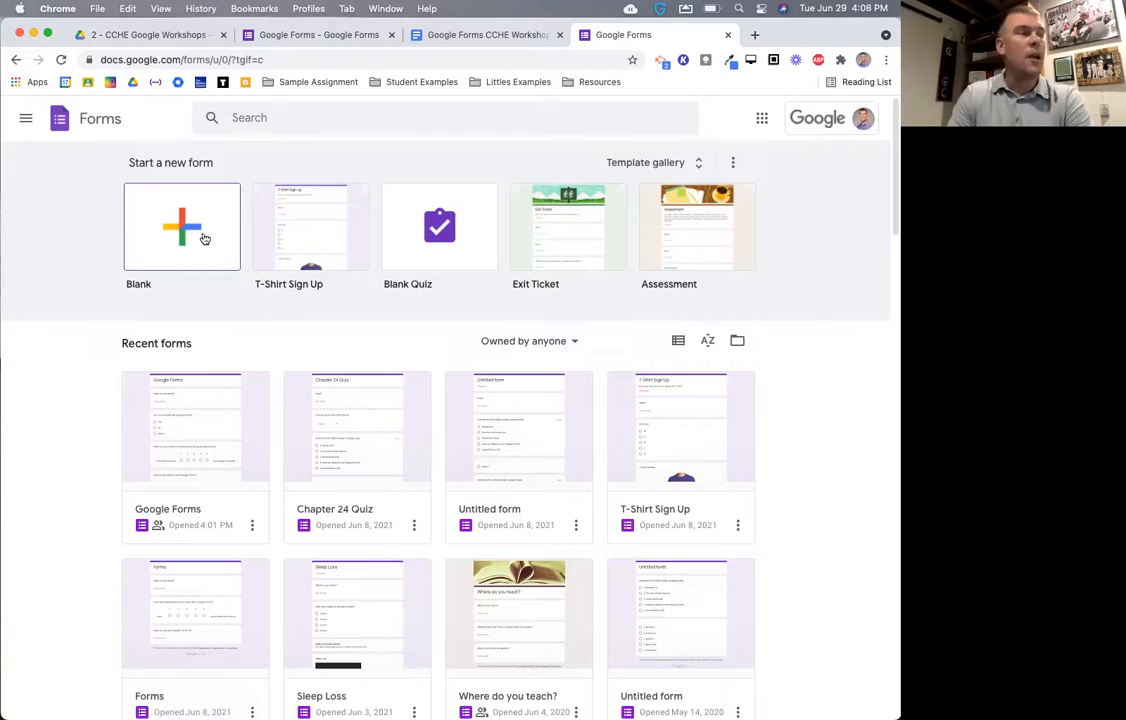
left_click(727, 36)
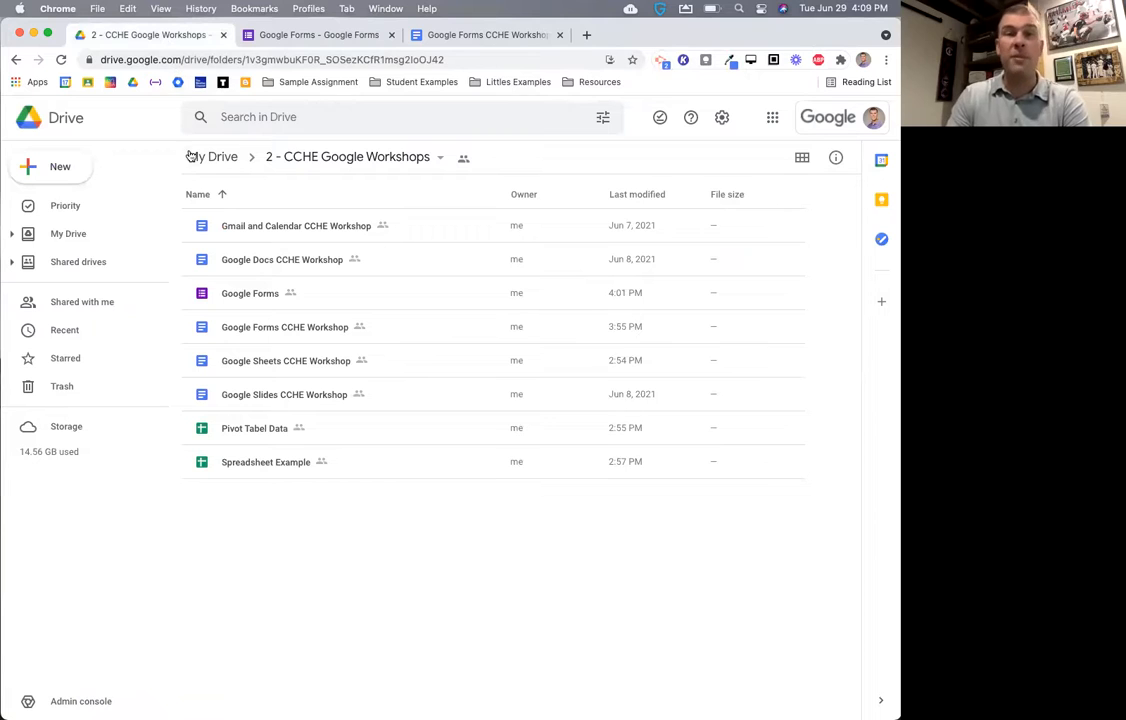
- Start a new Google Form from a template in the shared workshop folder, choosing Create and Share
left_click(73, 172)
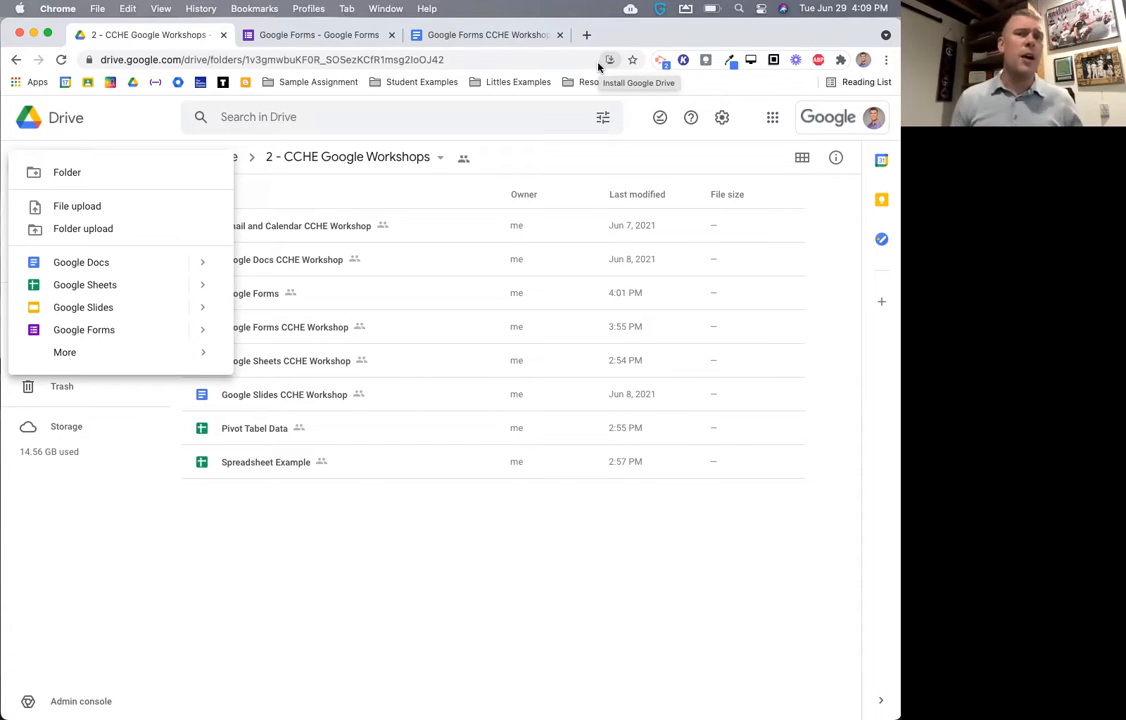
left_click(772, 117)
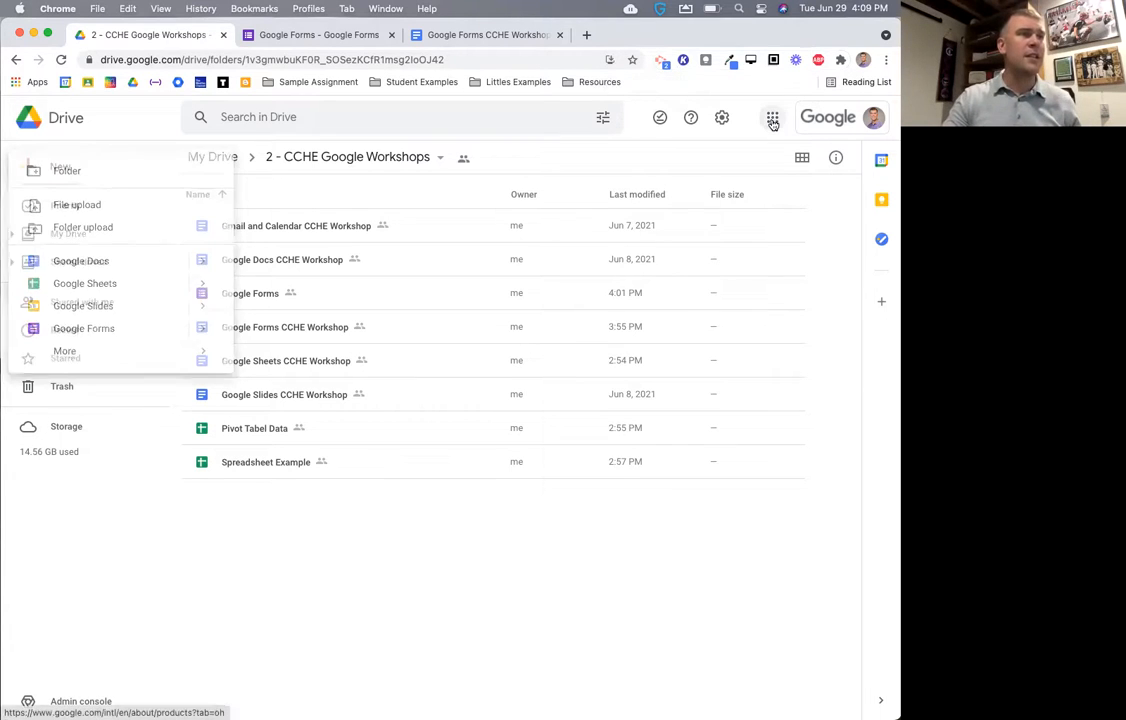
left_click(150, 138)
left_click(58, 162)
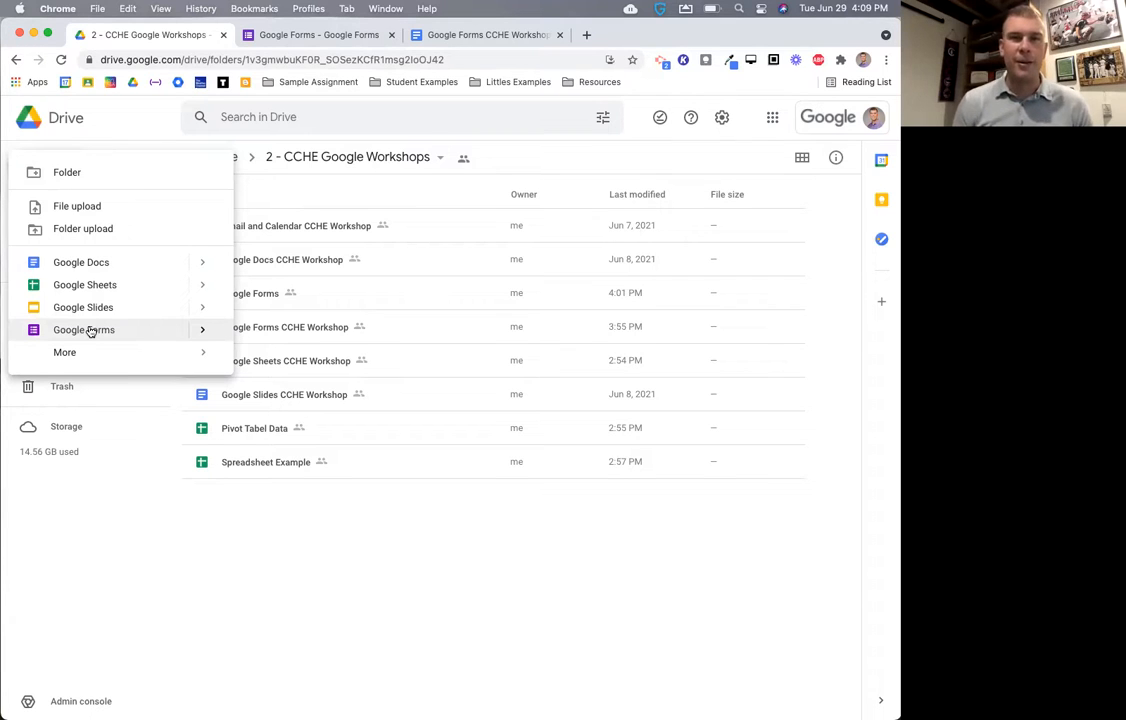
mouse_move(82, 356)
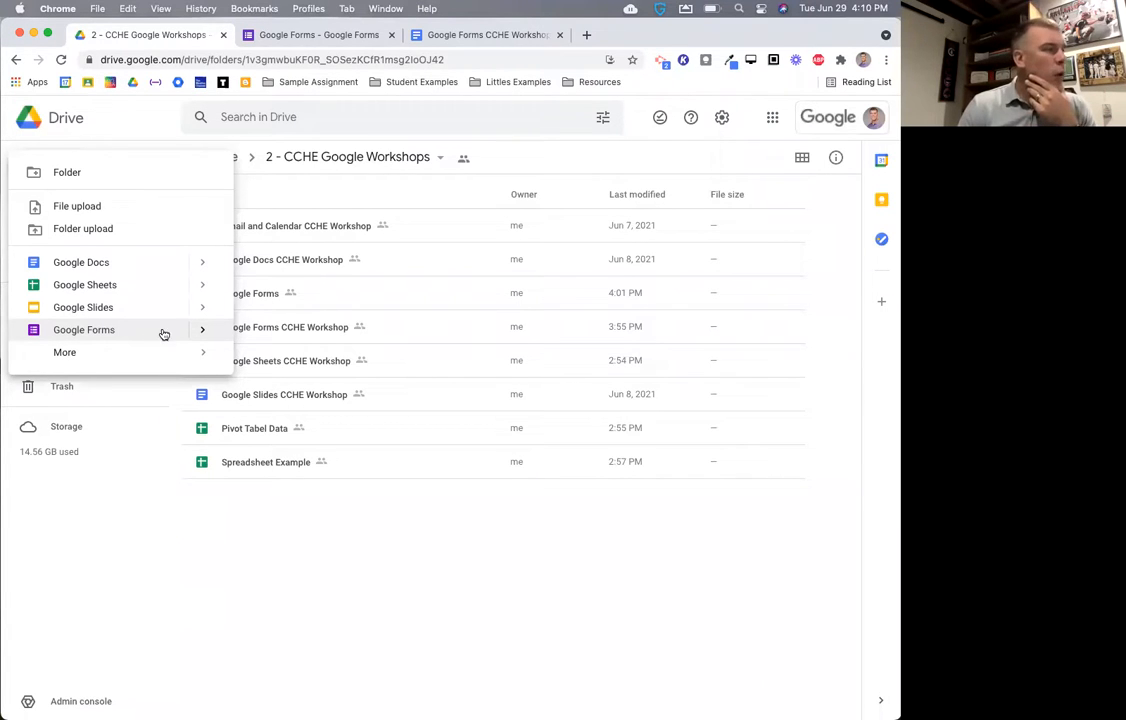
mouse_move(203, 333)
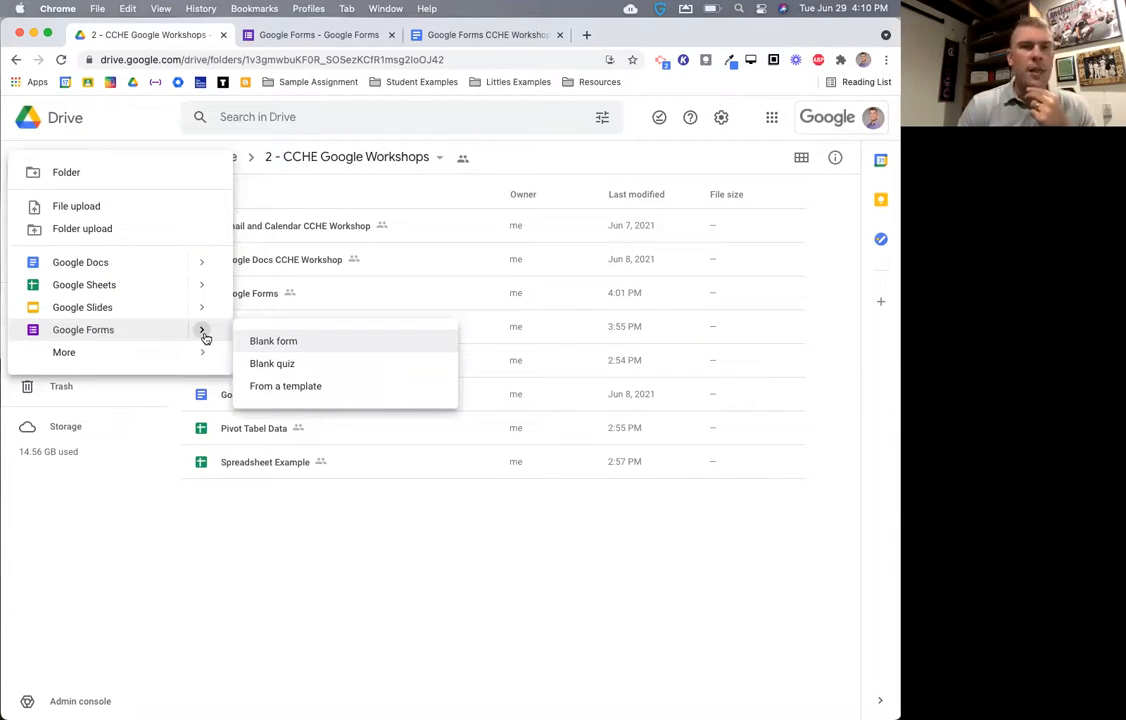
left_click(284, 387)
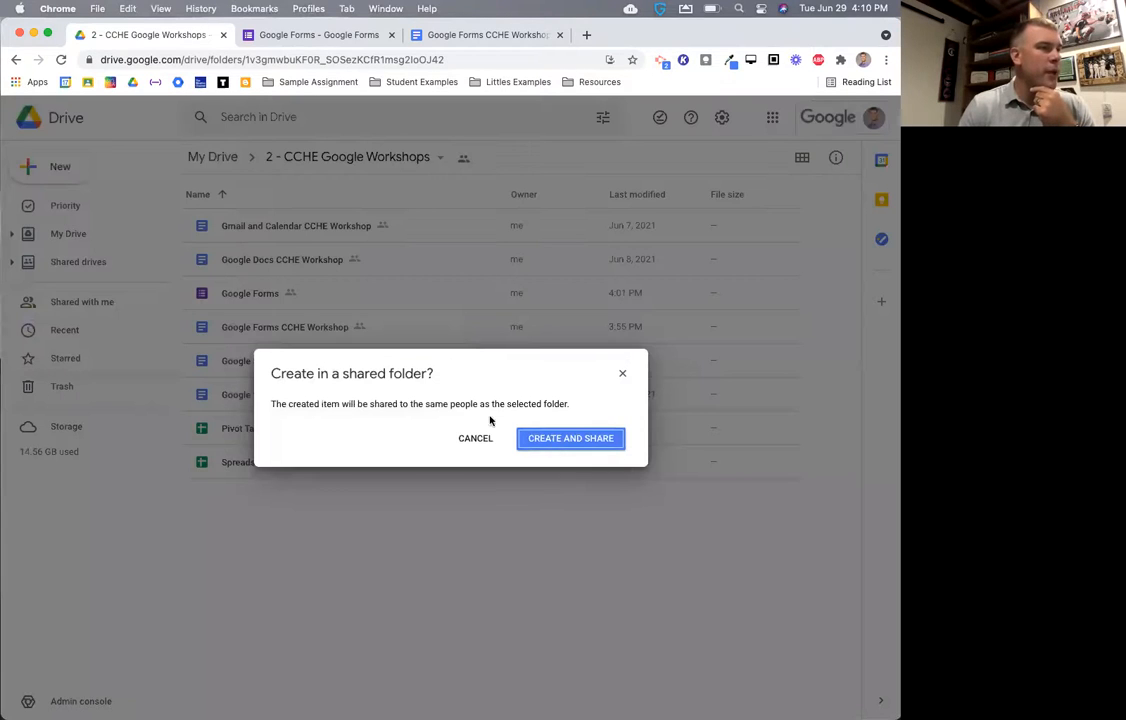
left_click(553, 438)
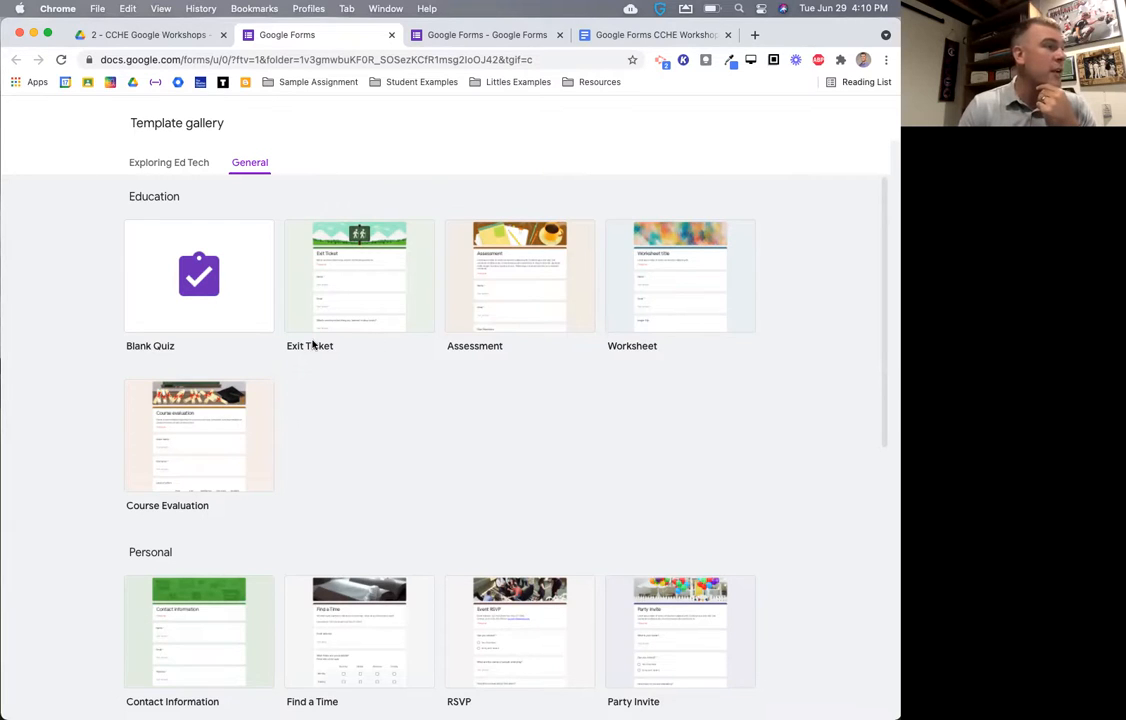
- Scroll the template gallery to the Work section and create a form from Event Feedback
scroll(320, 343, "down", 1)
scroll(290, 341, "down", 1)
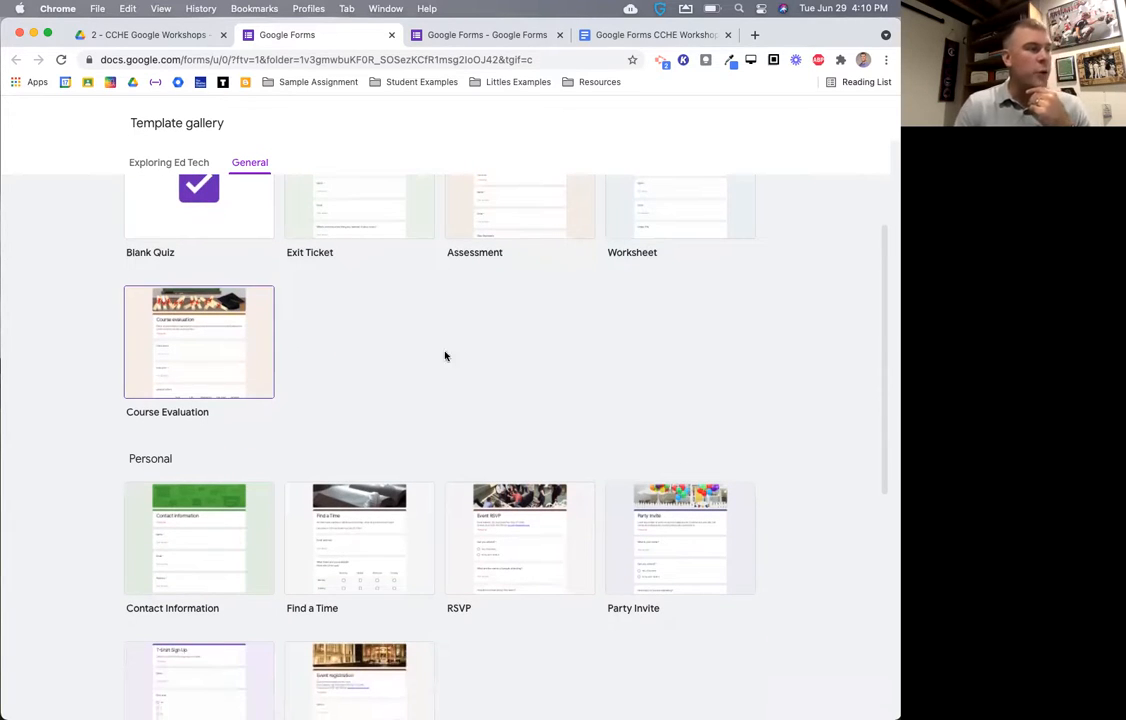
scroll(558, 384, "down", 6)
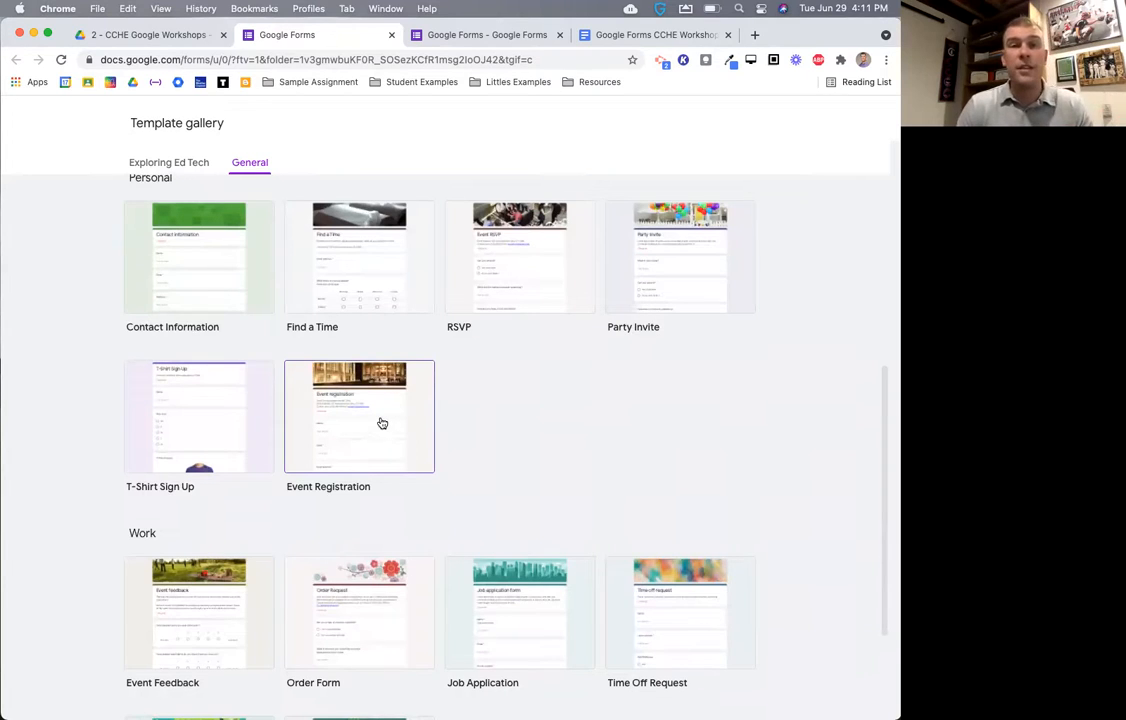
scroll(477, 440, "down", 3)
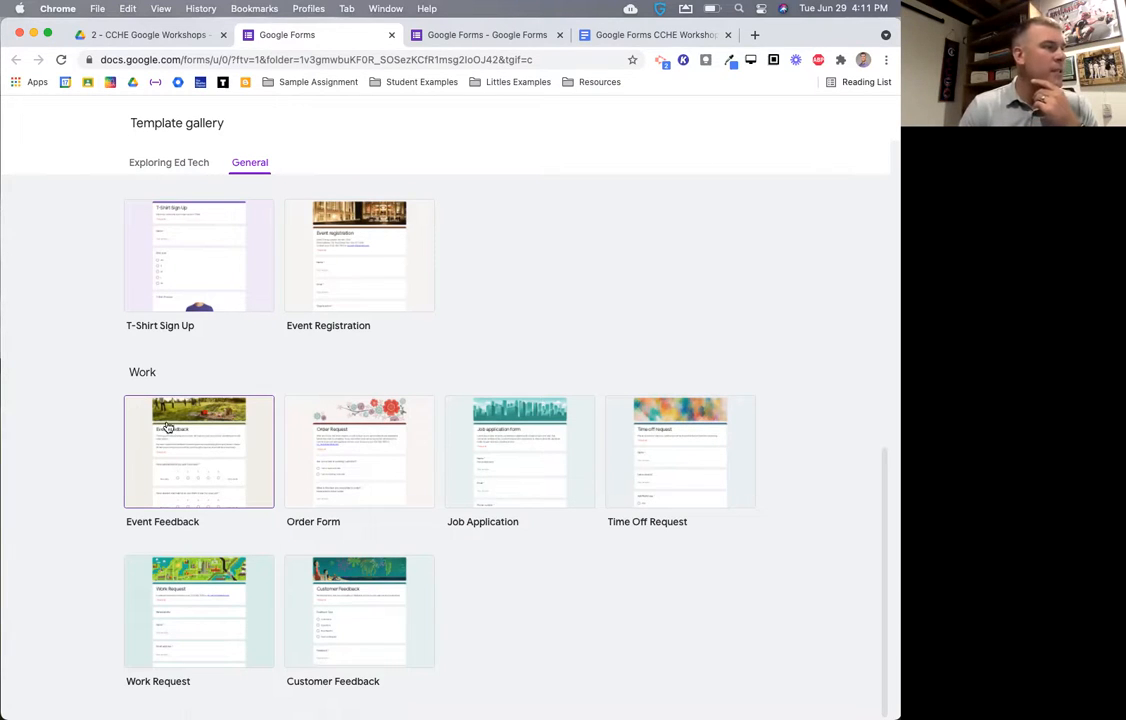
left_click(205, 457)
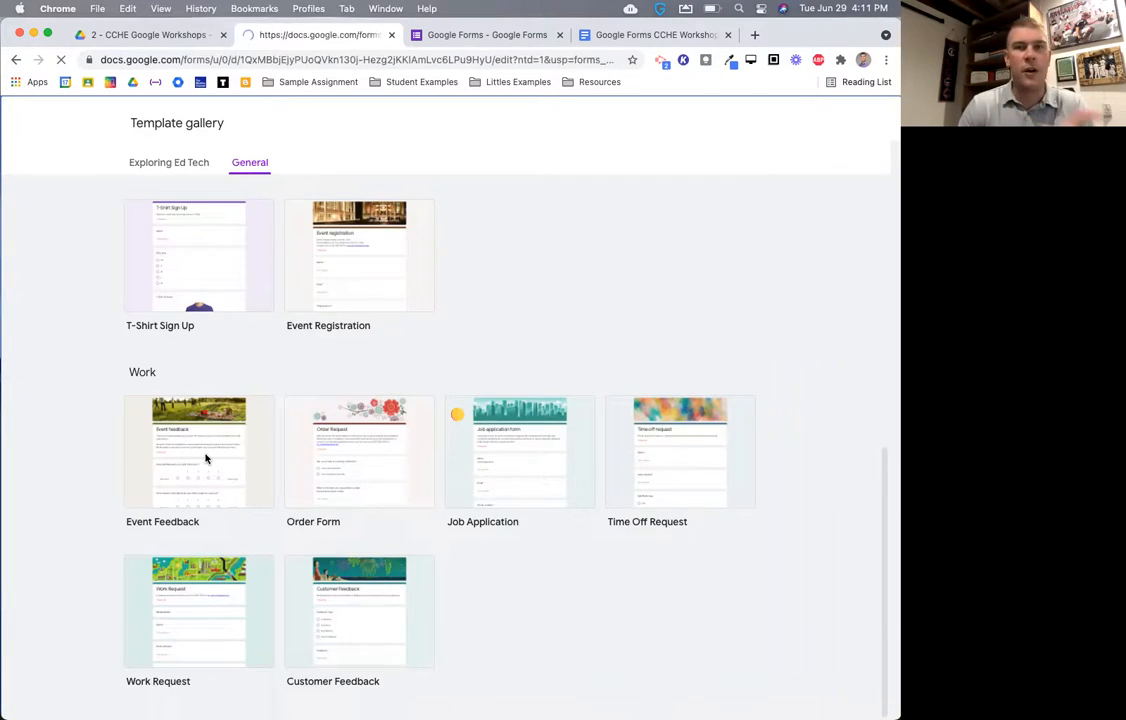
- Look through the Event Feedback form's questions and select the logistics grid question
scroll(203, 477, "down", 5)
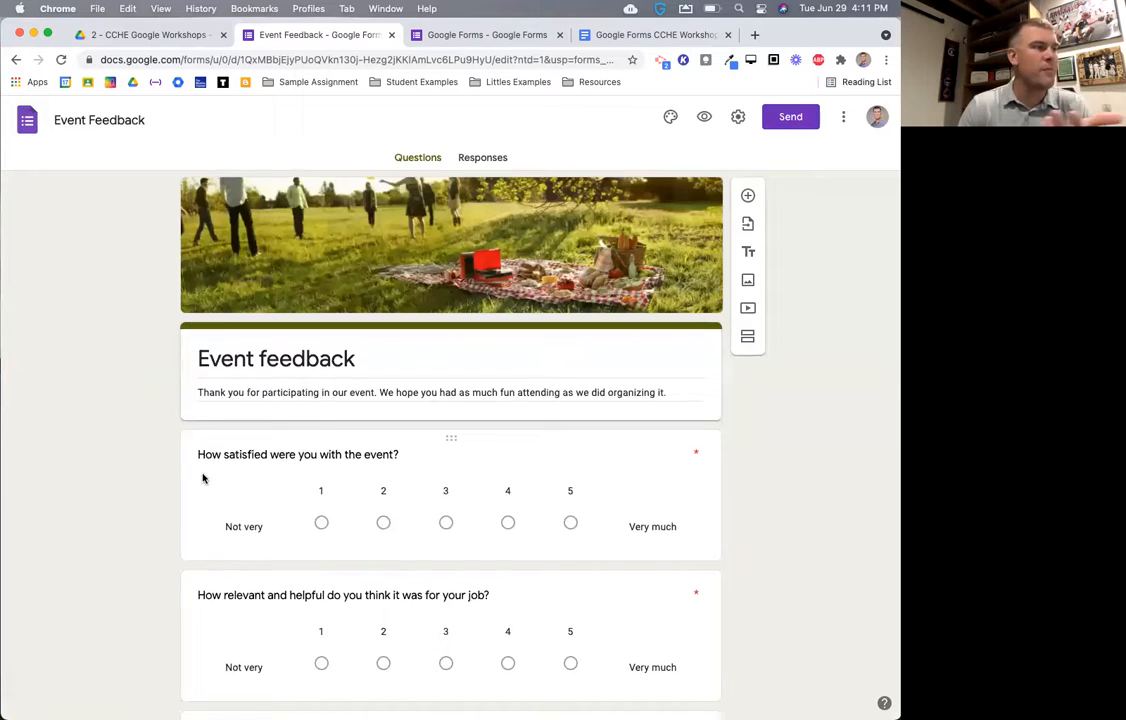
scroll(203, 477, "down", 10)
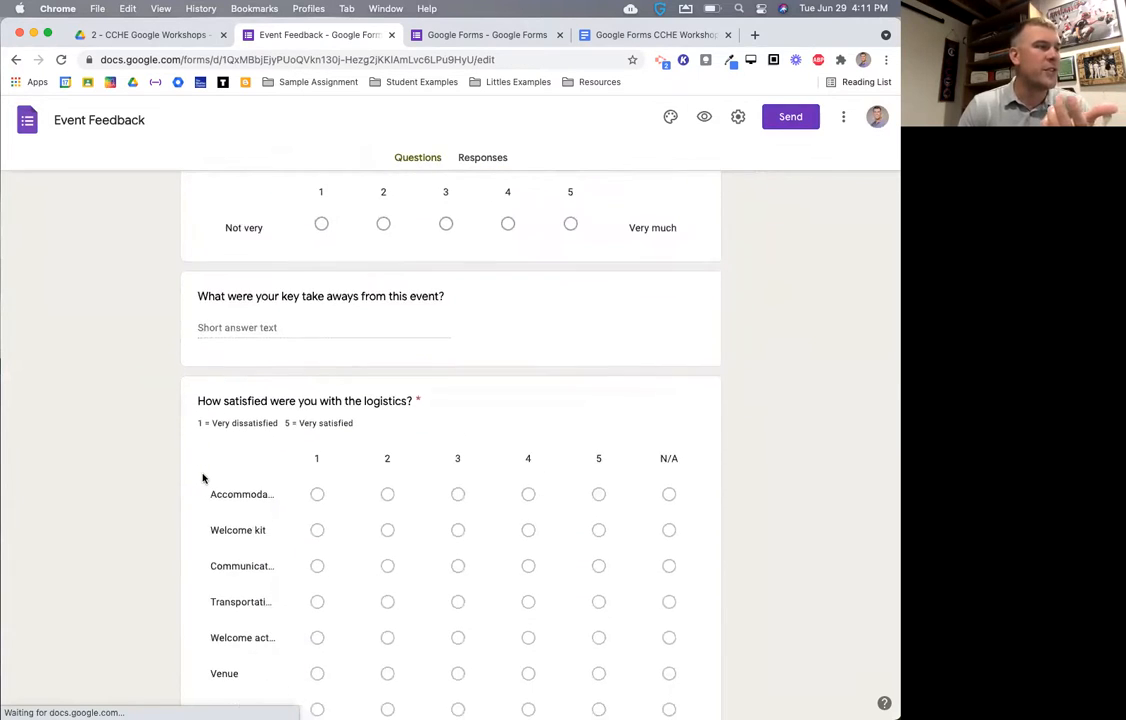
scroll(203, 477, "down", 12)
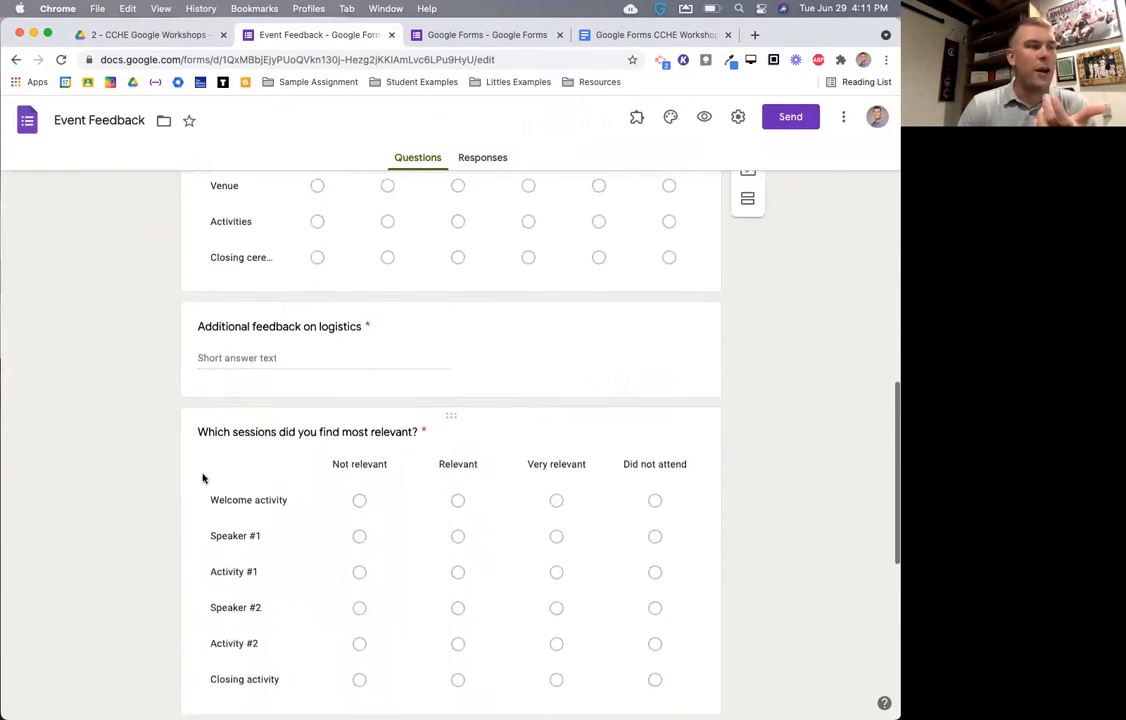
scroll(203, 477, "down", 4)
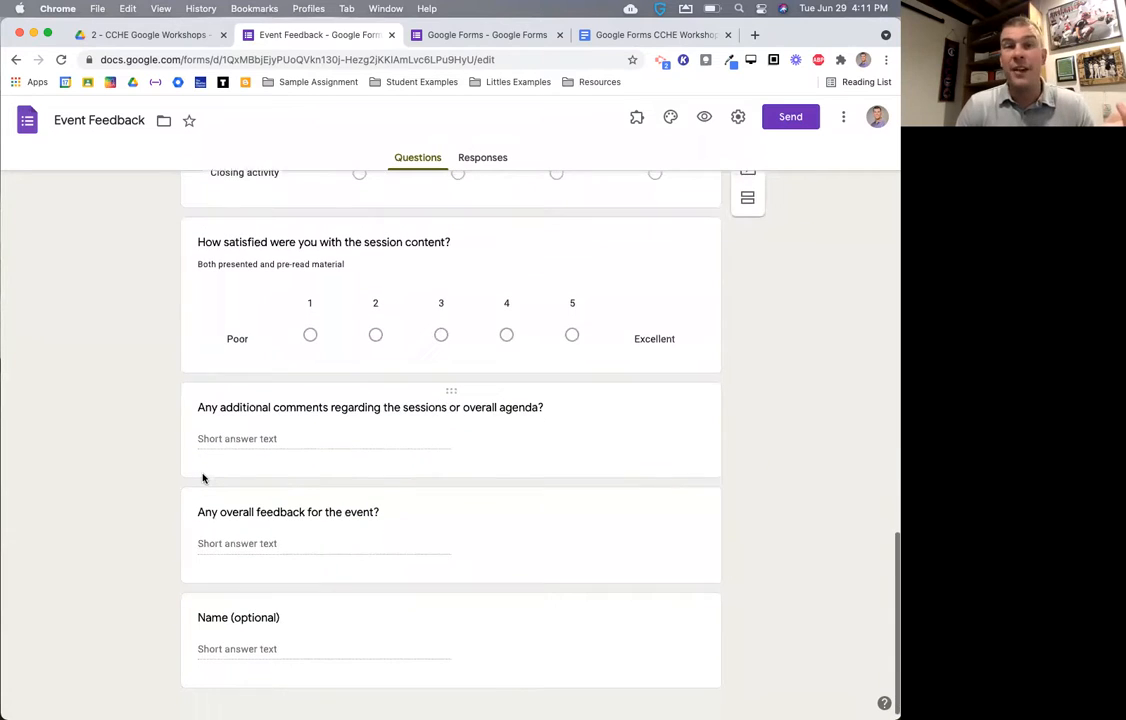
scroll(203, 478, "down", 1)
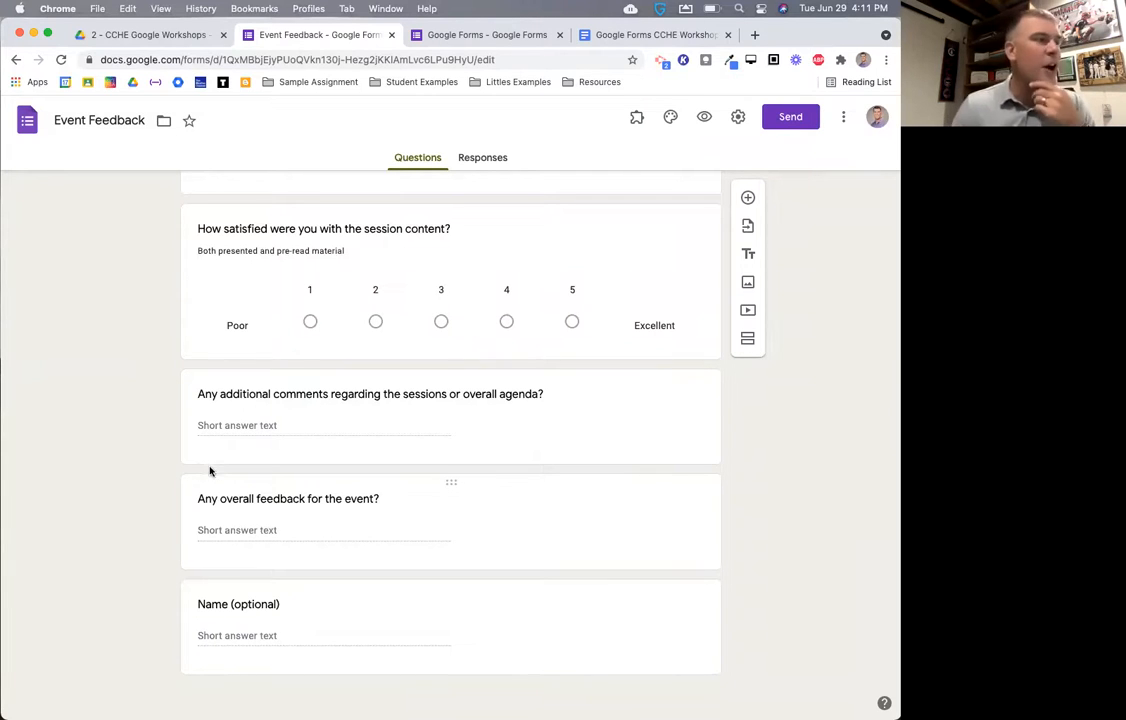
scroll(183, 446, "up", 12)
scroll(184, 449, "up", 7)
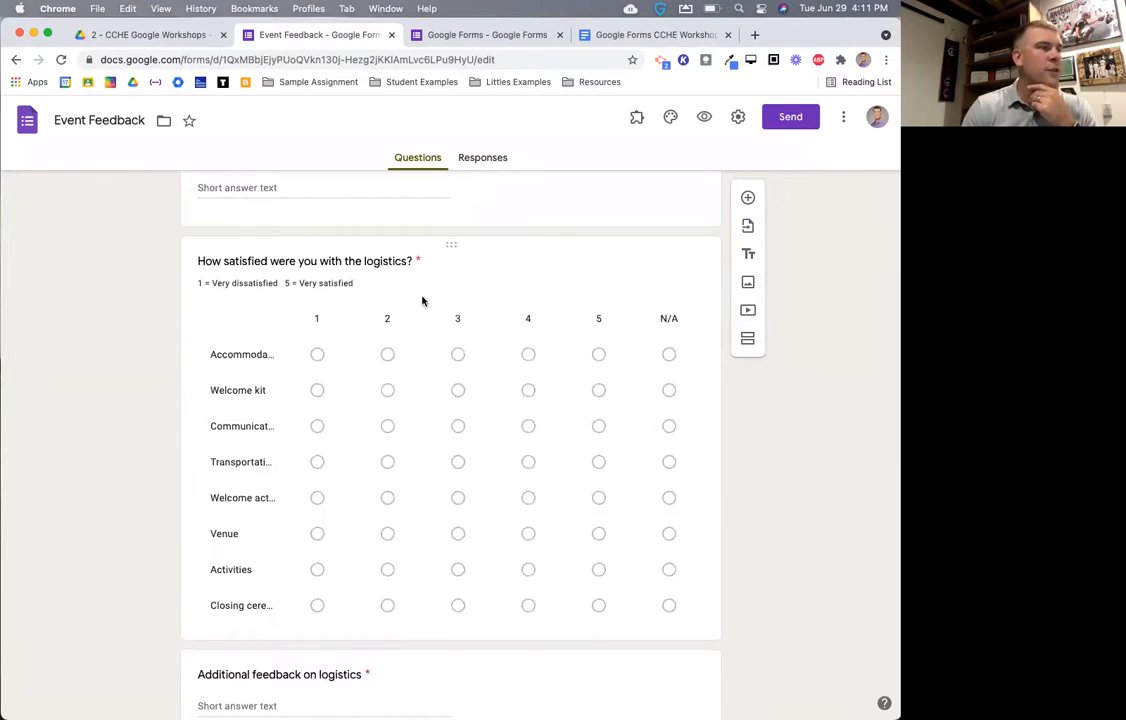
left_click(374, 272)
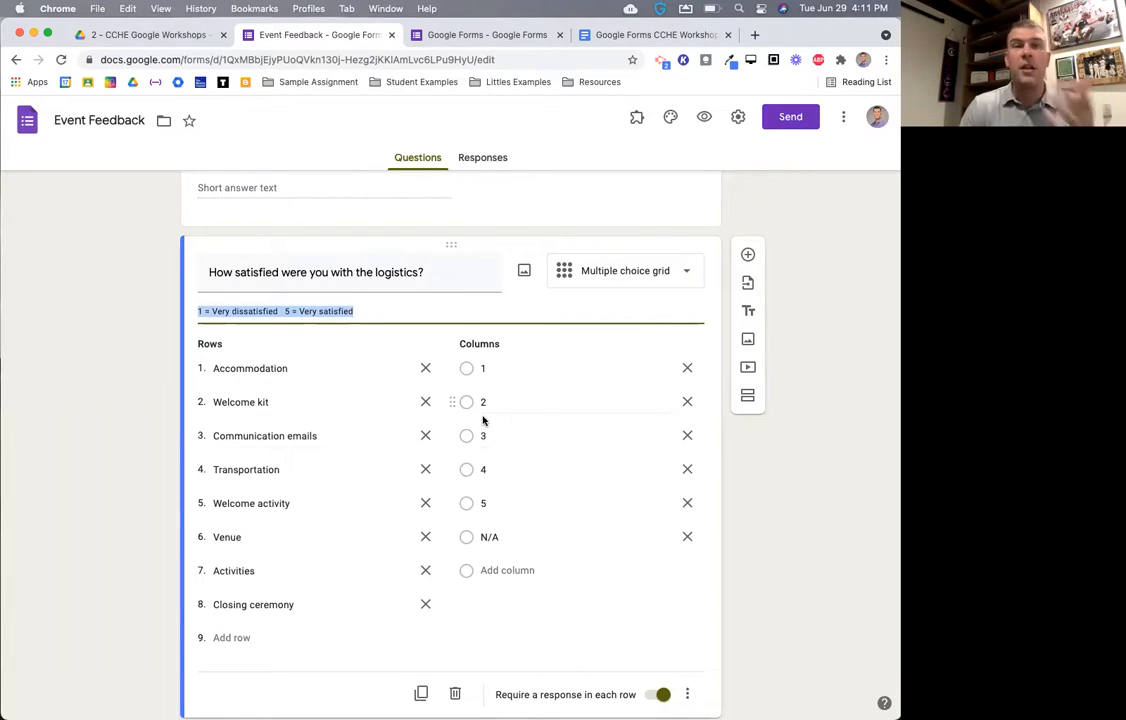
- Close the Event Feedback form to return to the workshop folder in Drive
scroll(483, 421, "up", 3)
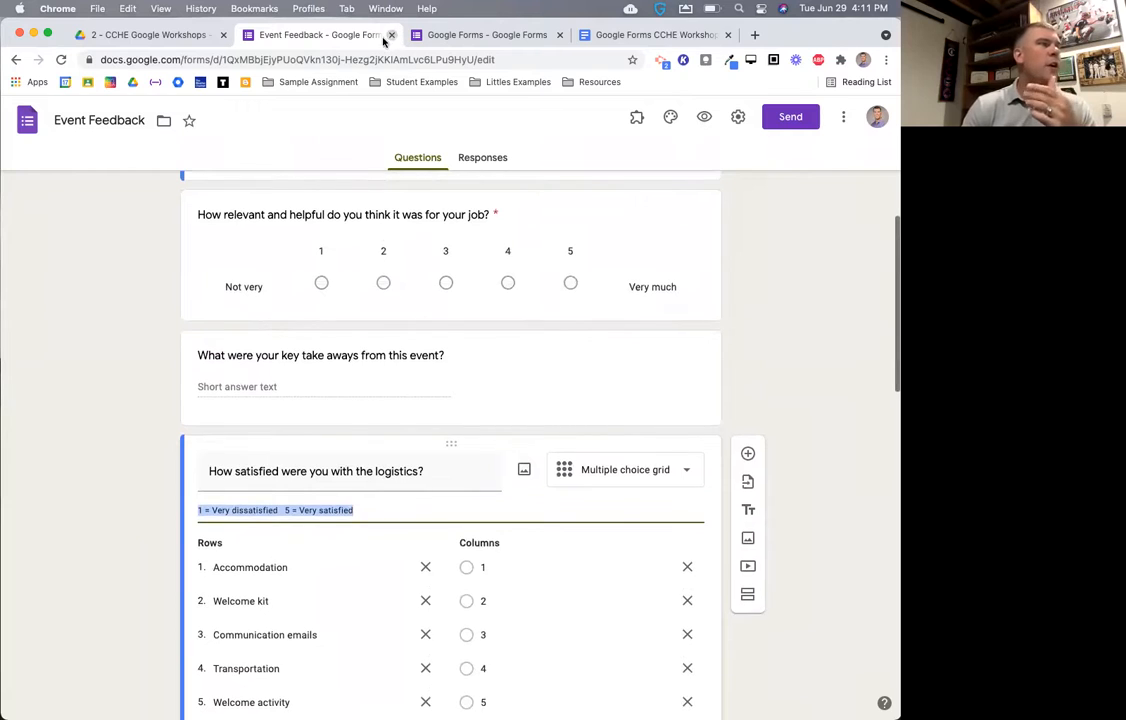
left_click(391, 36)
left_click(62, 172)
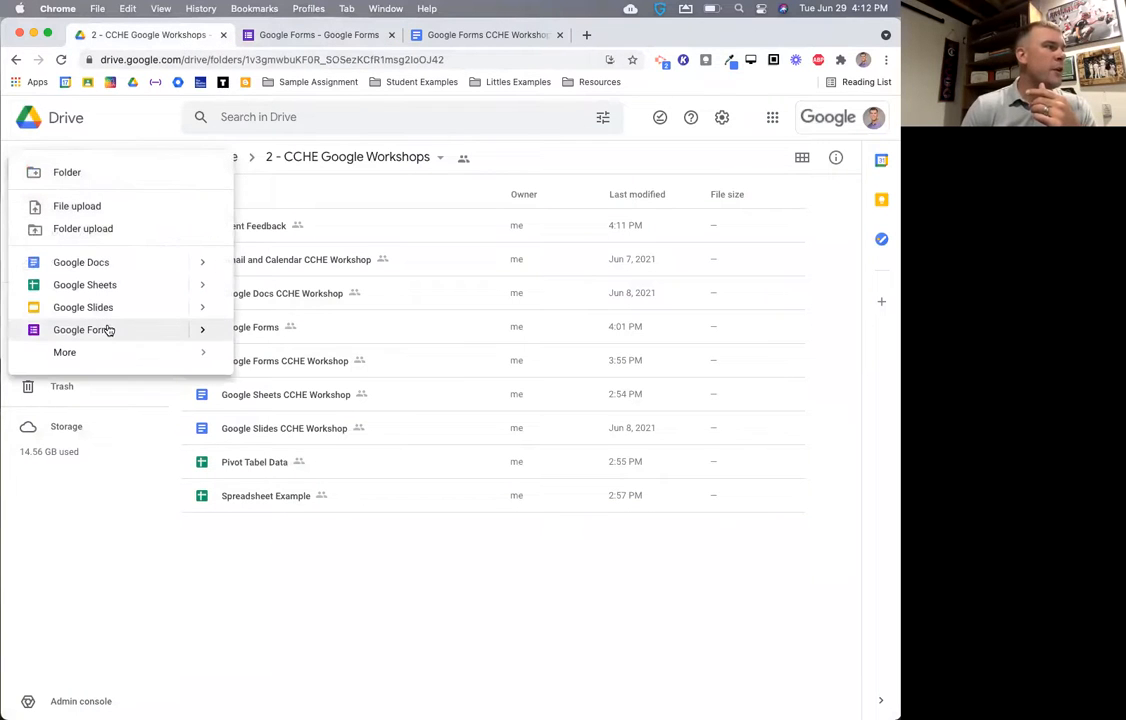
- Create a blank Google Form in the shared workshop folder, retrying after cancelling the first attempt
mouse_move(203, 329)
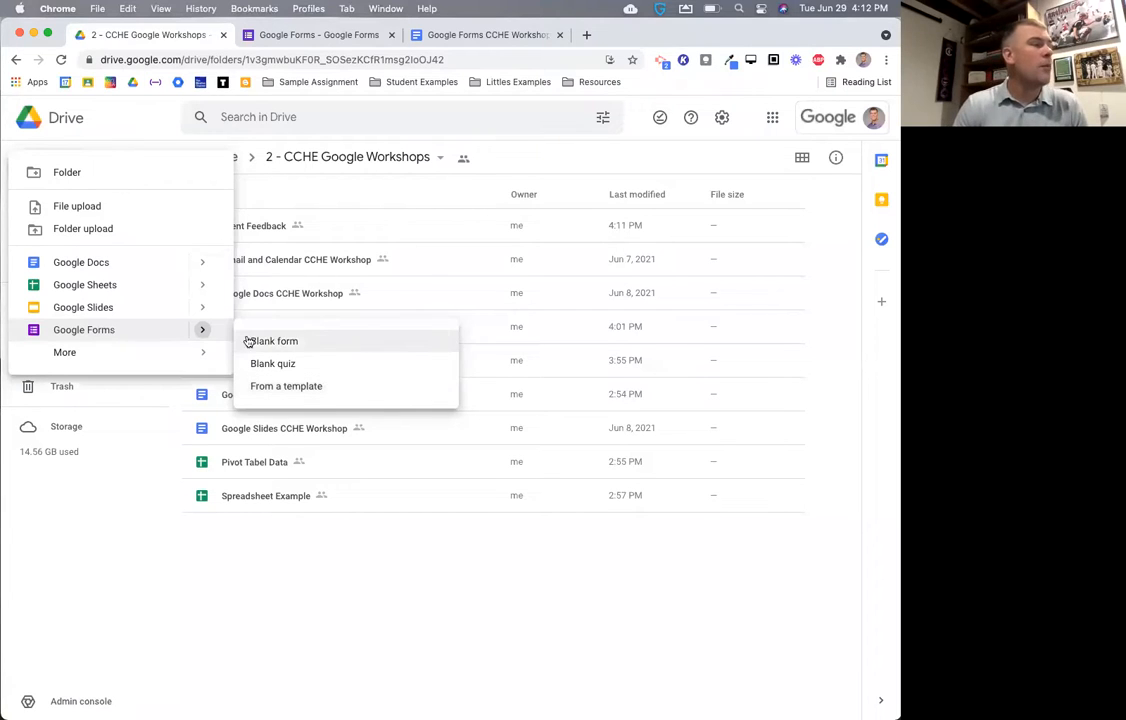
left_click(78, 331)
left_click(468, 439)
left_click(67, 170)
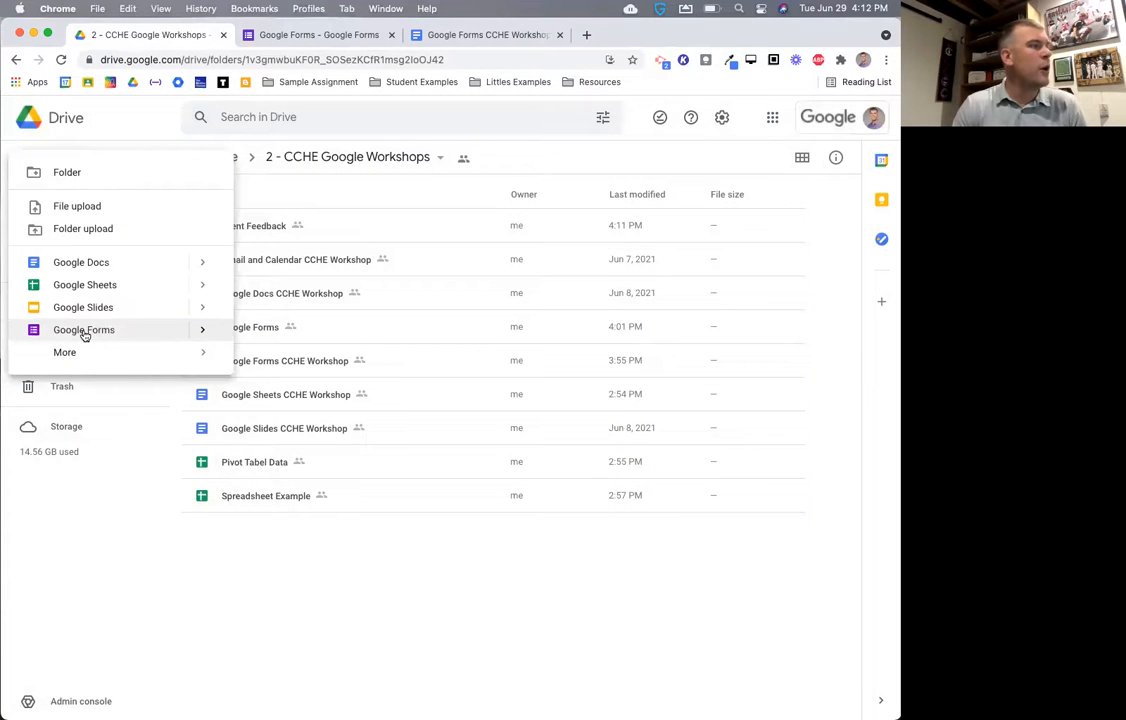
left_click(88, 335)
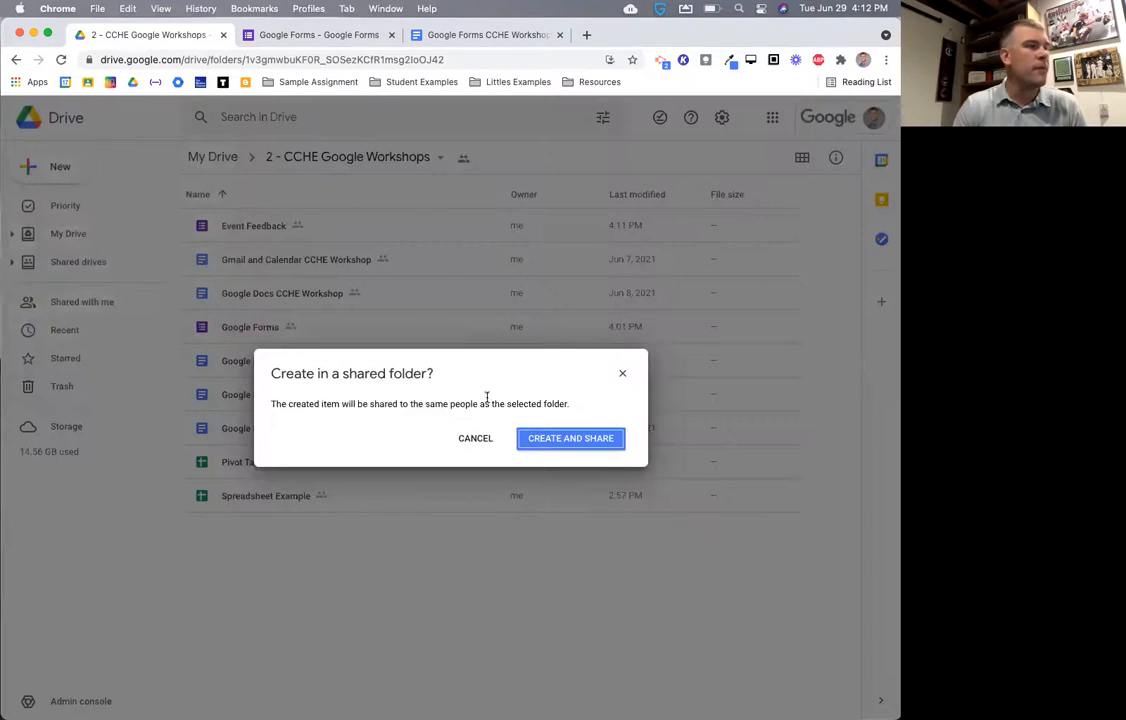
left_click(522, 432)
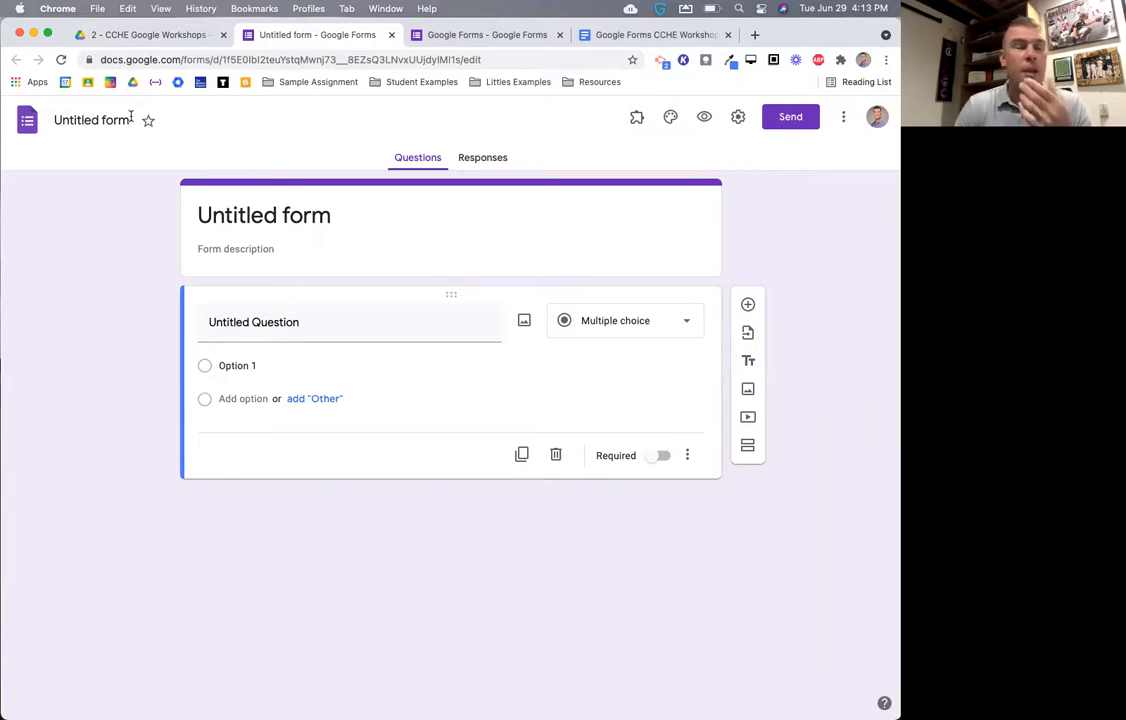
- Change the form's file name from 'Untitled form' to 'CCHE'
left_click(97, 119)
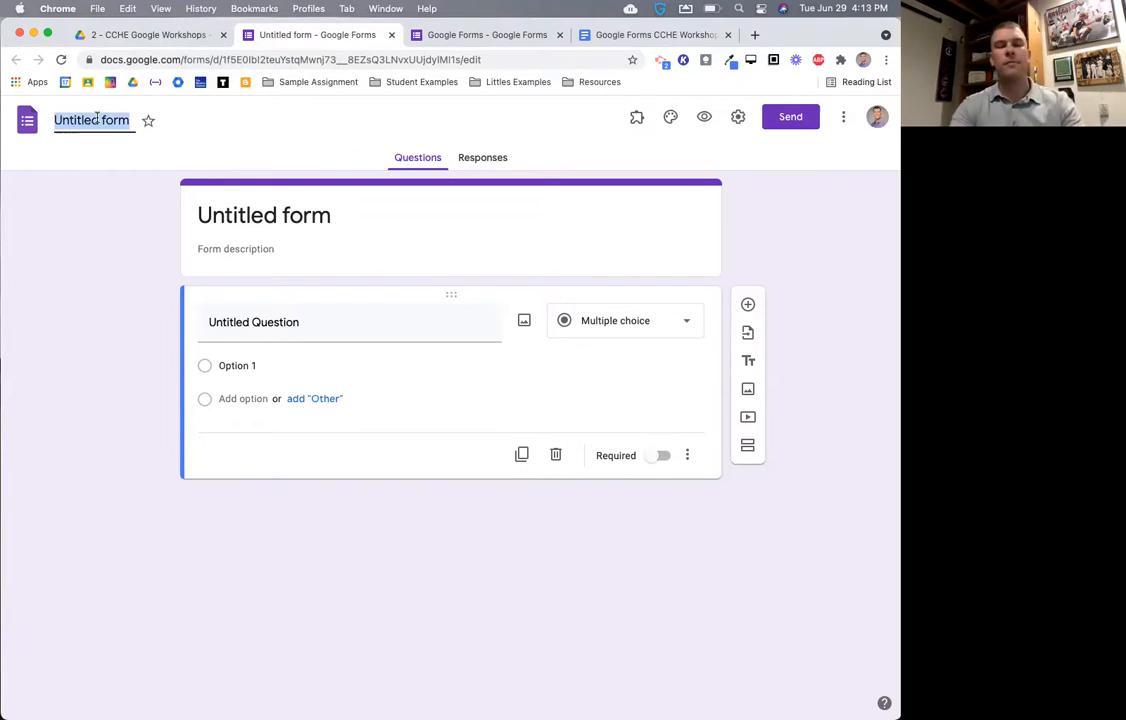
type("CCHE")
key("Return")
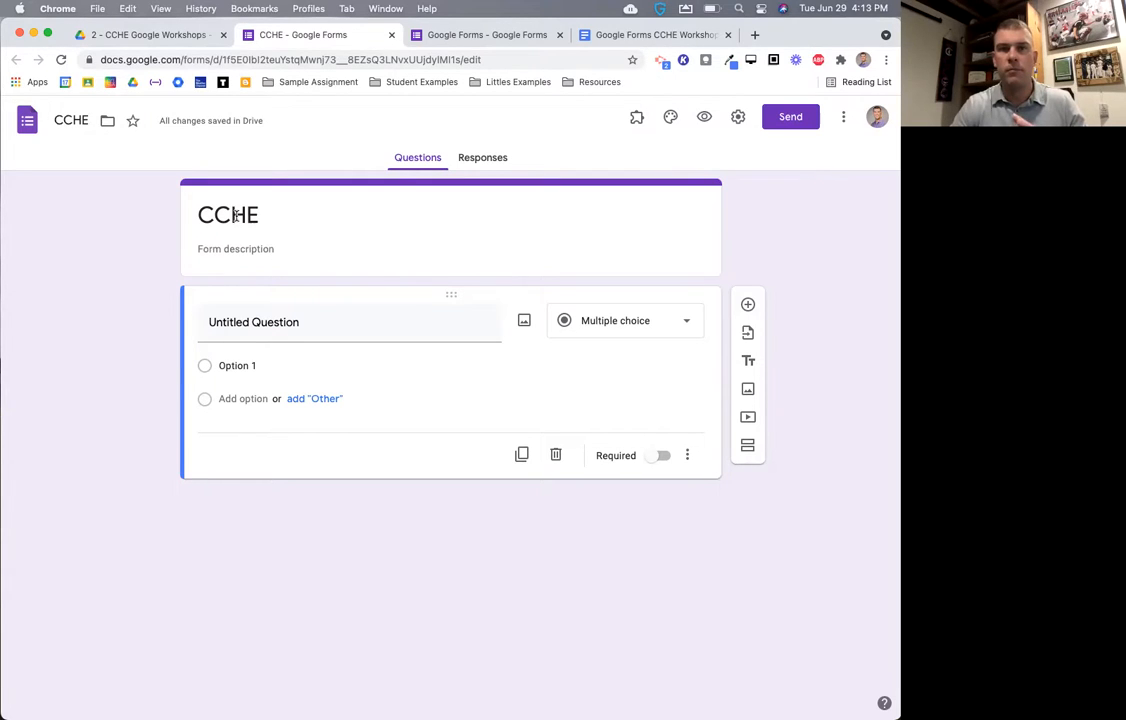
- Extend the title card to 'CCHE Google Forms', then check Responses and return to Questions
left_click(327, 217)
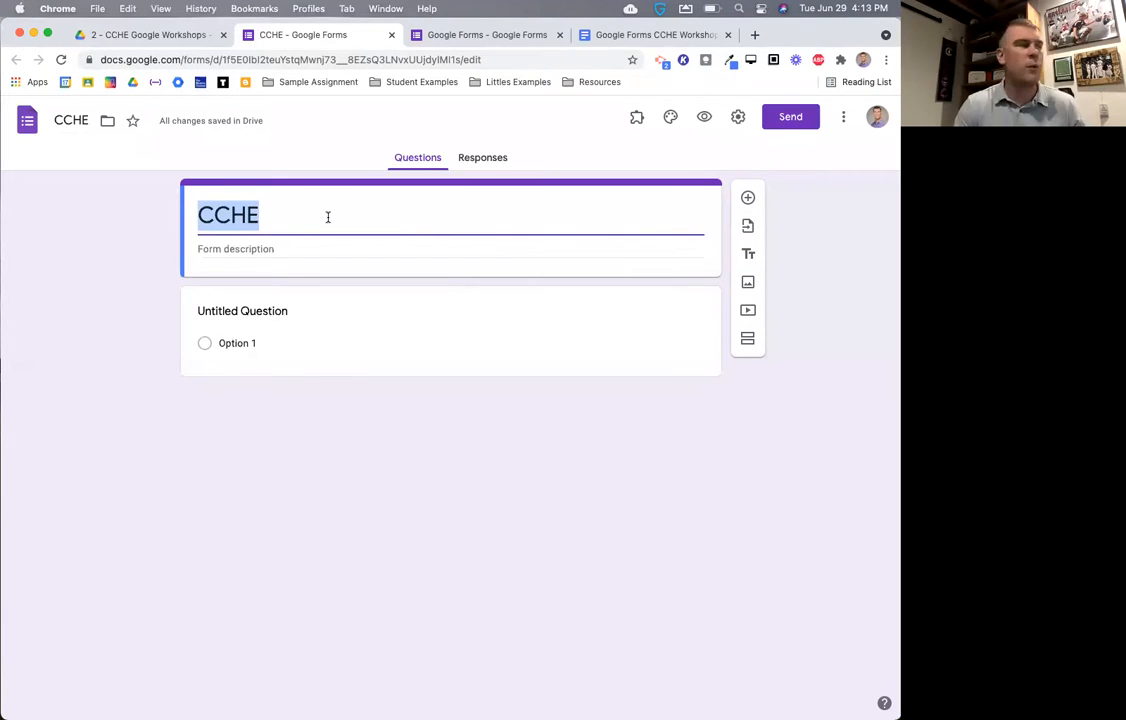
key("Right")
type("Google For")
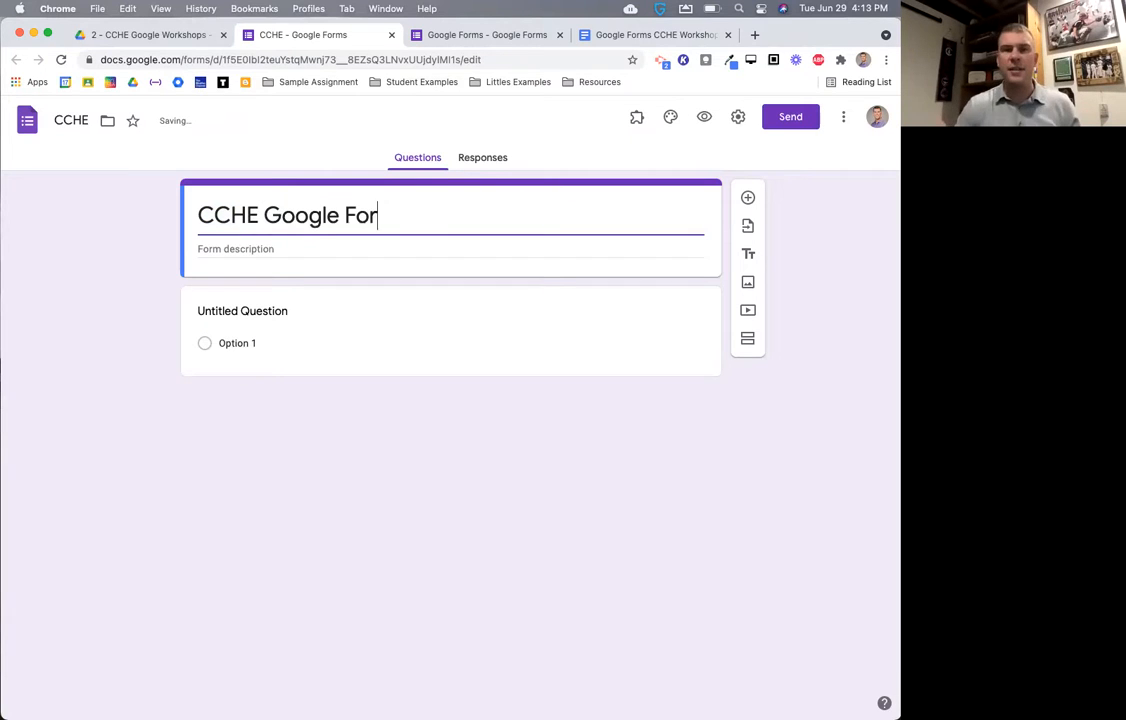
type("ms")
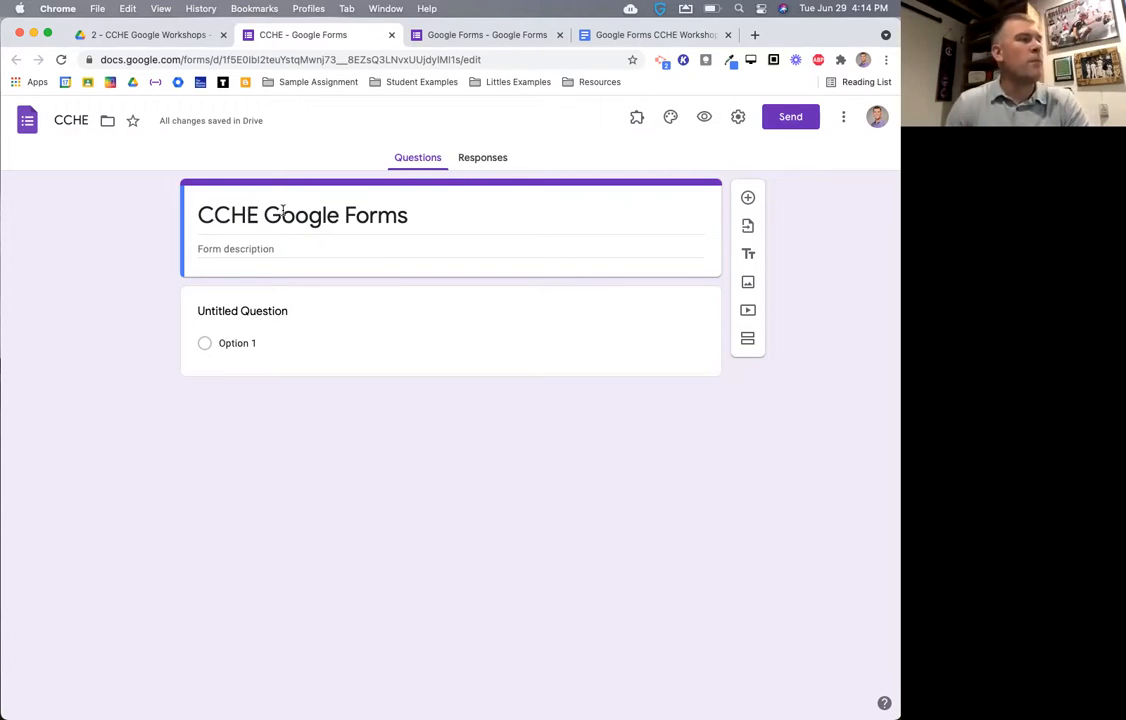
left_click(219, 252)
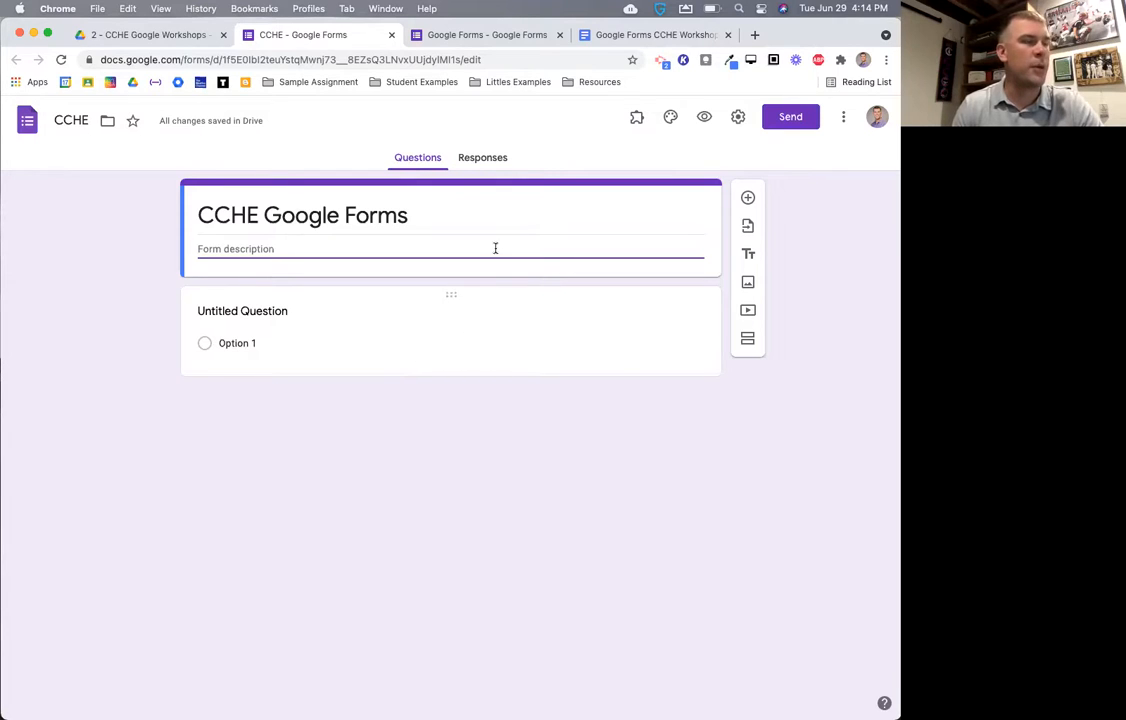
left_click(479, 157)
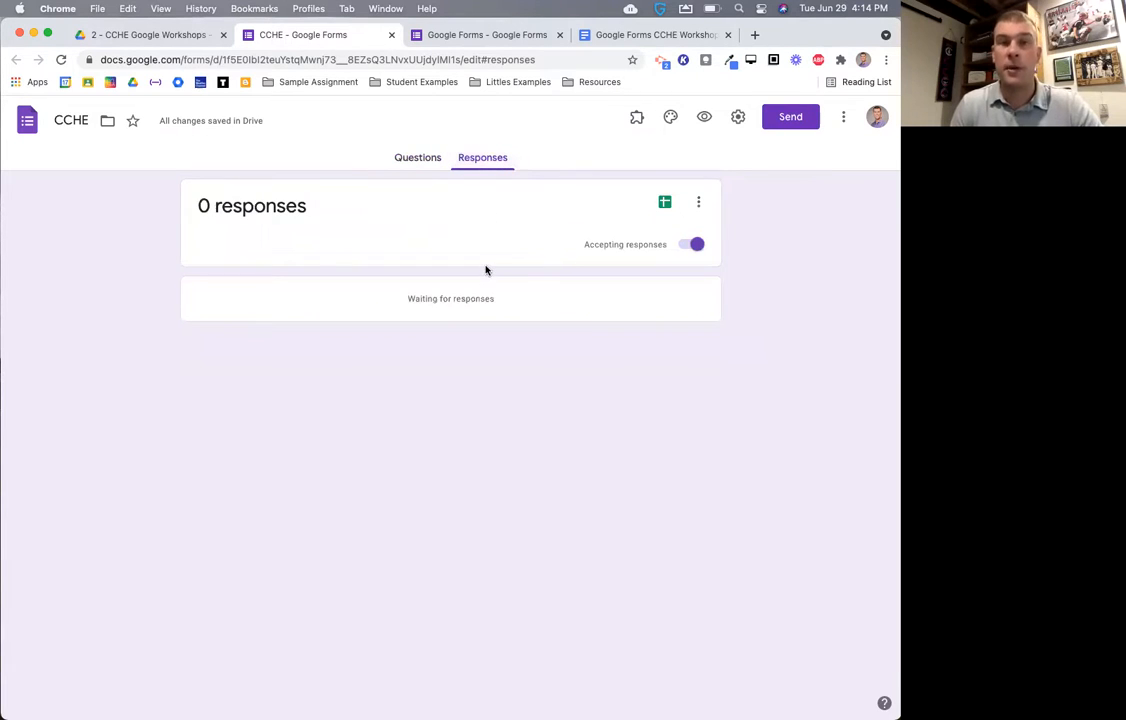
left_click(415, 157)
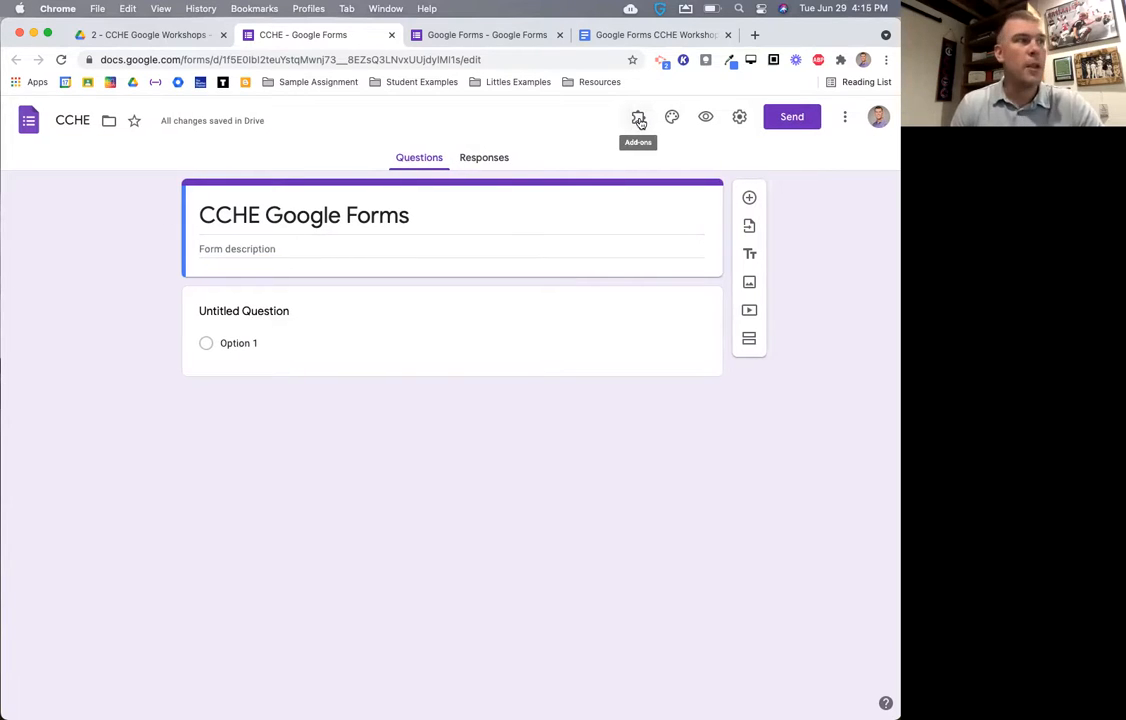
- Open the three-dot More menu with options like make a copy, print and add collaborators
left_click(844, 118)
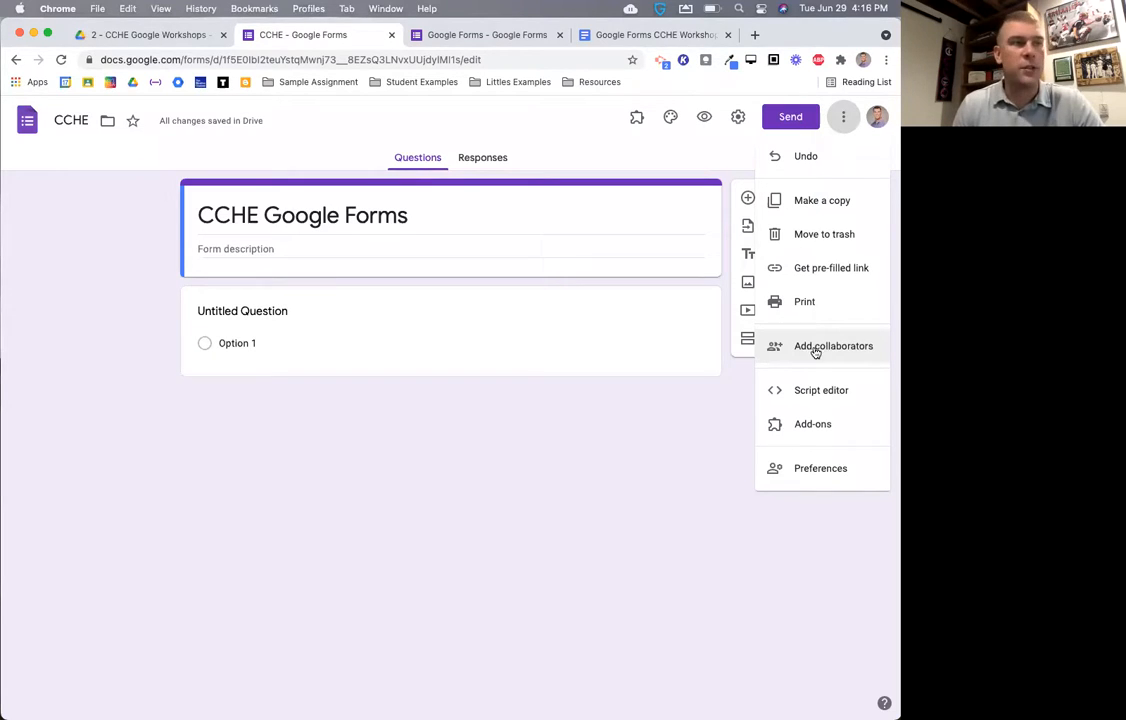
left_click(816, 348)
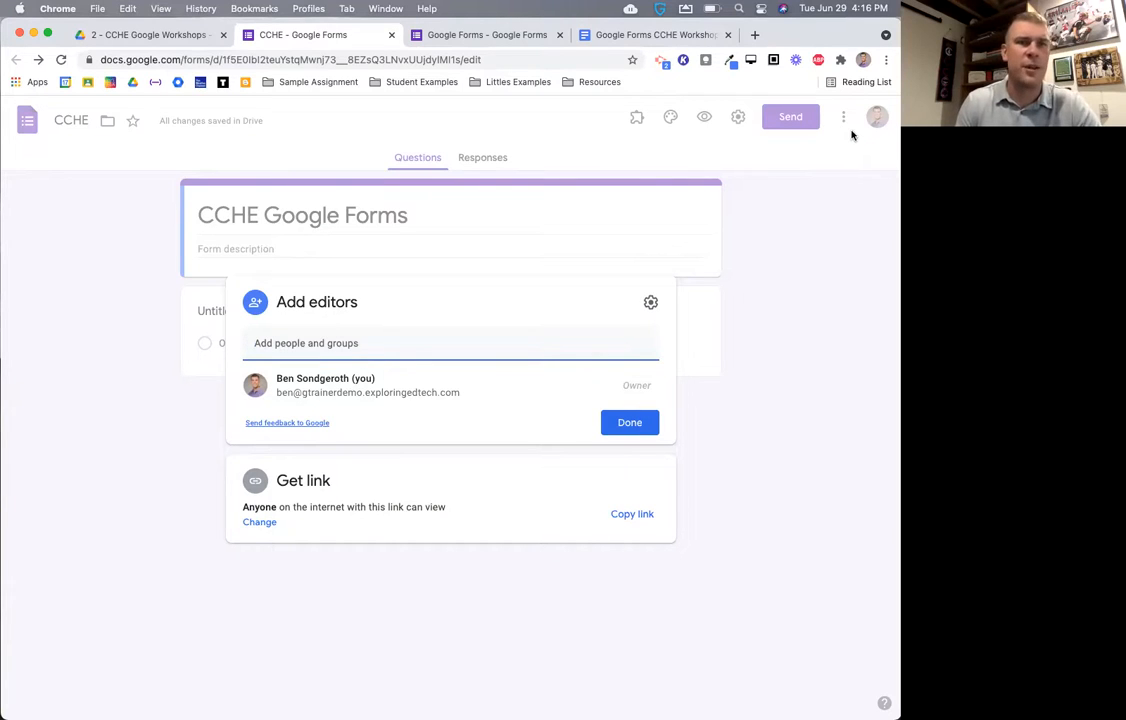
left_click(324, 343)
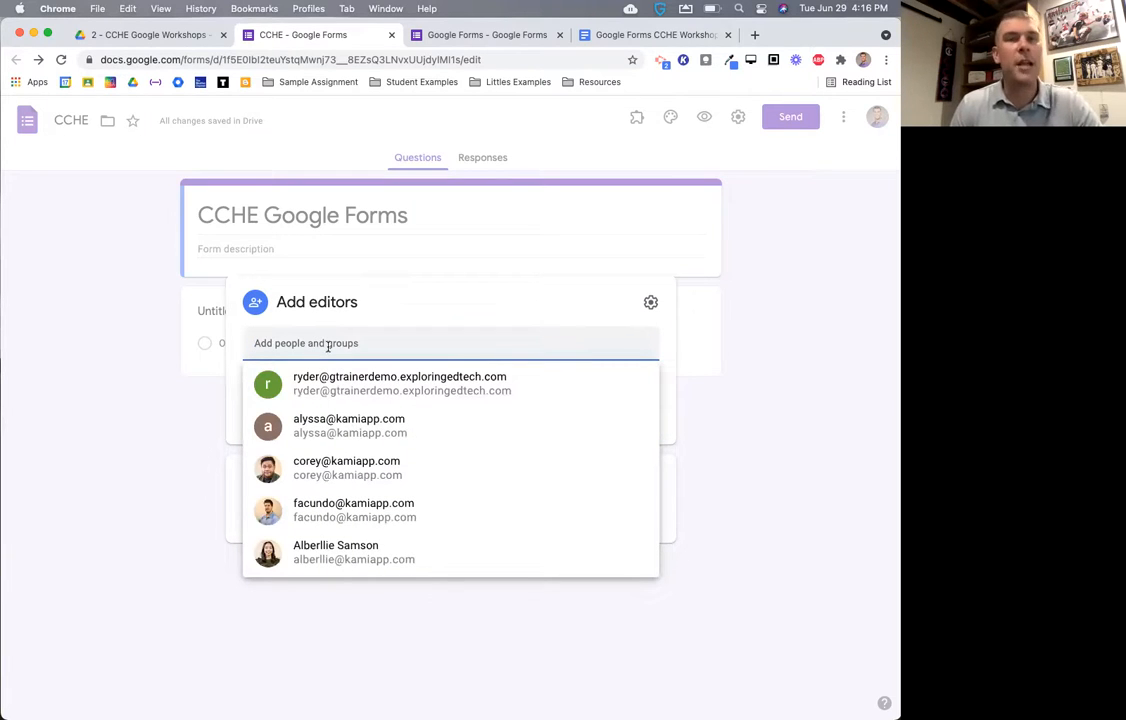
left_click(542, 288)
left_click(630, 424)
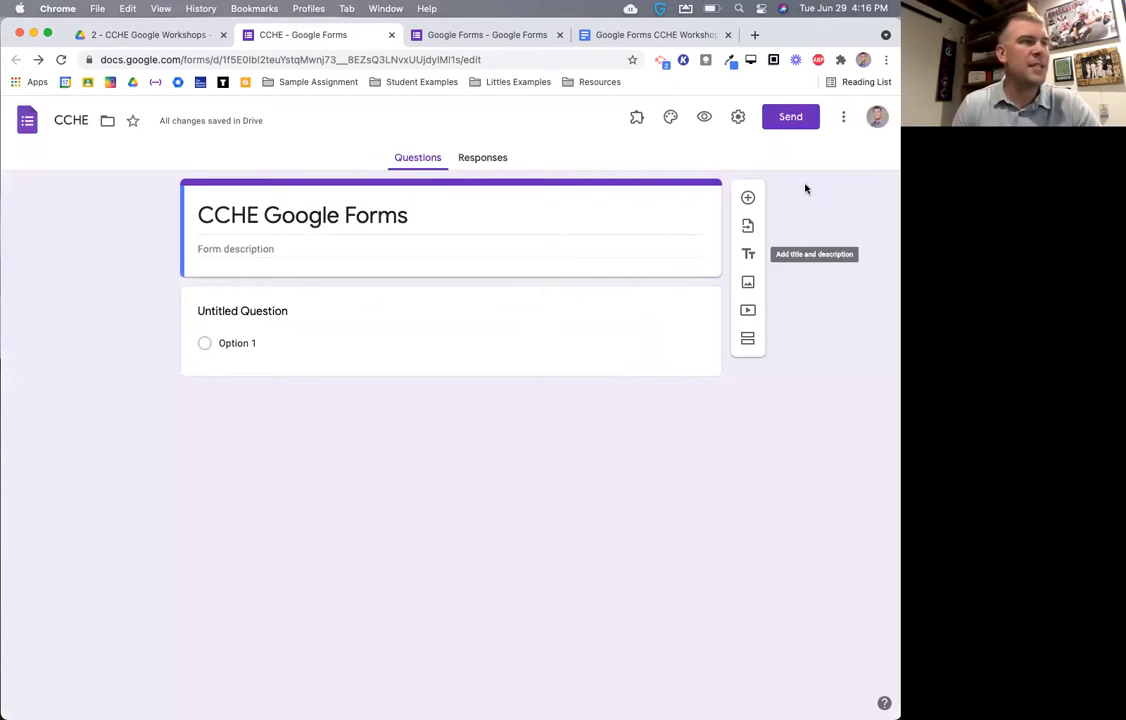
left_click(846, 117)
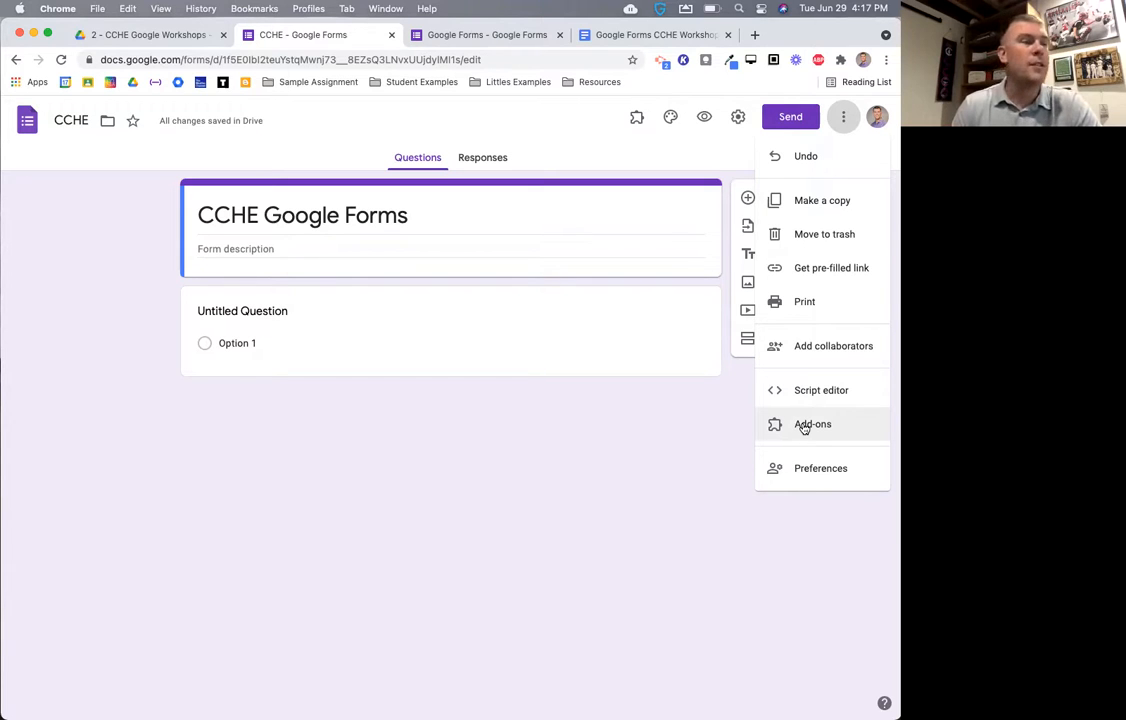
- Browse the form add-ons marketplace, then close it to return to the form editor
left_click(804, 426)
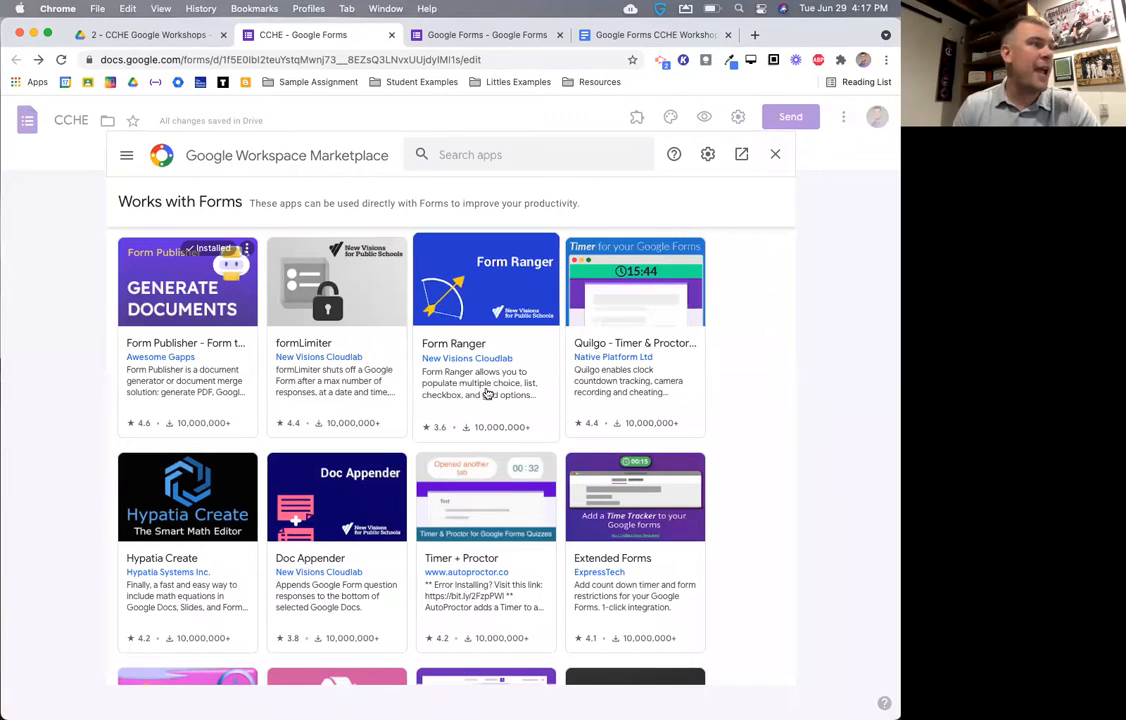
scroll(480, 455, "down", 3)
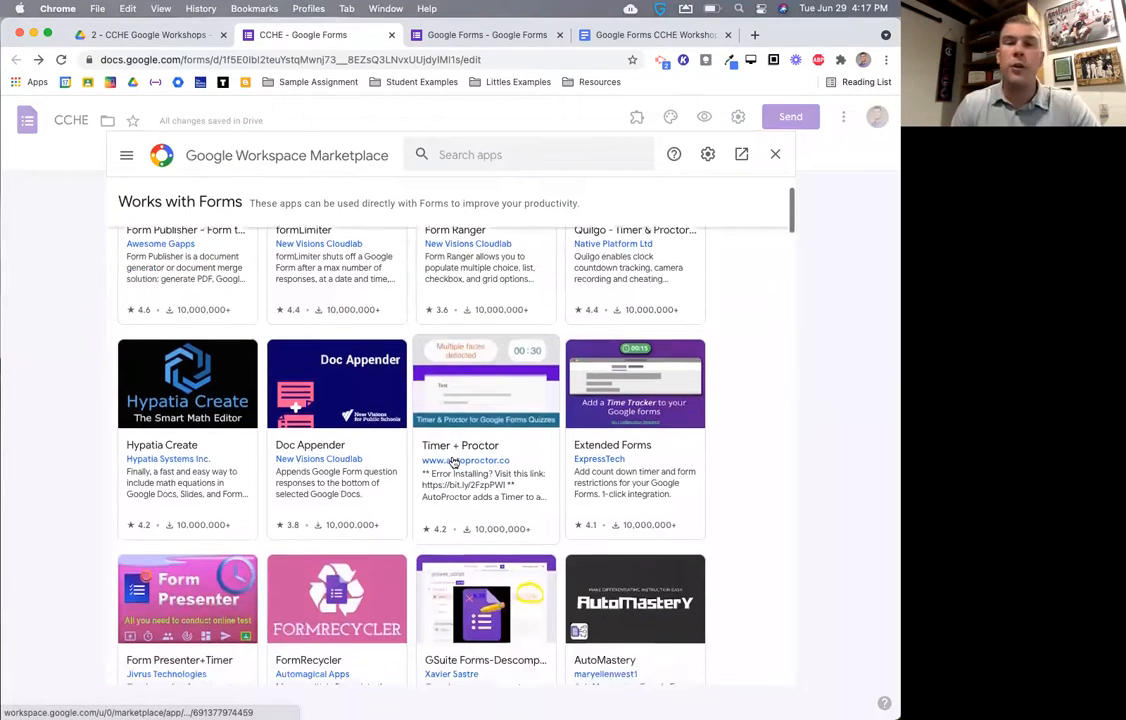
scroll(453, 462, "down", 2)
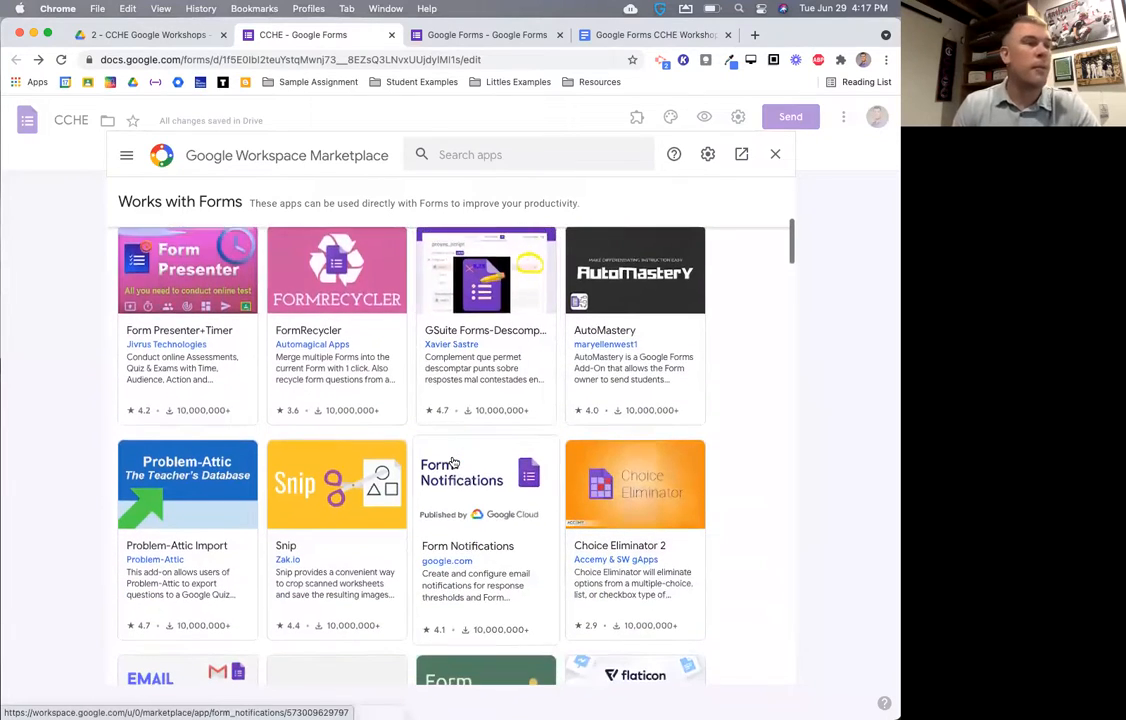
scroll(453, 462, "down", 1)
scroll(453, 462, "down", 1)
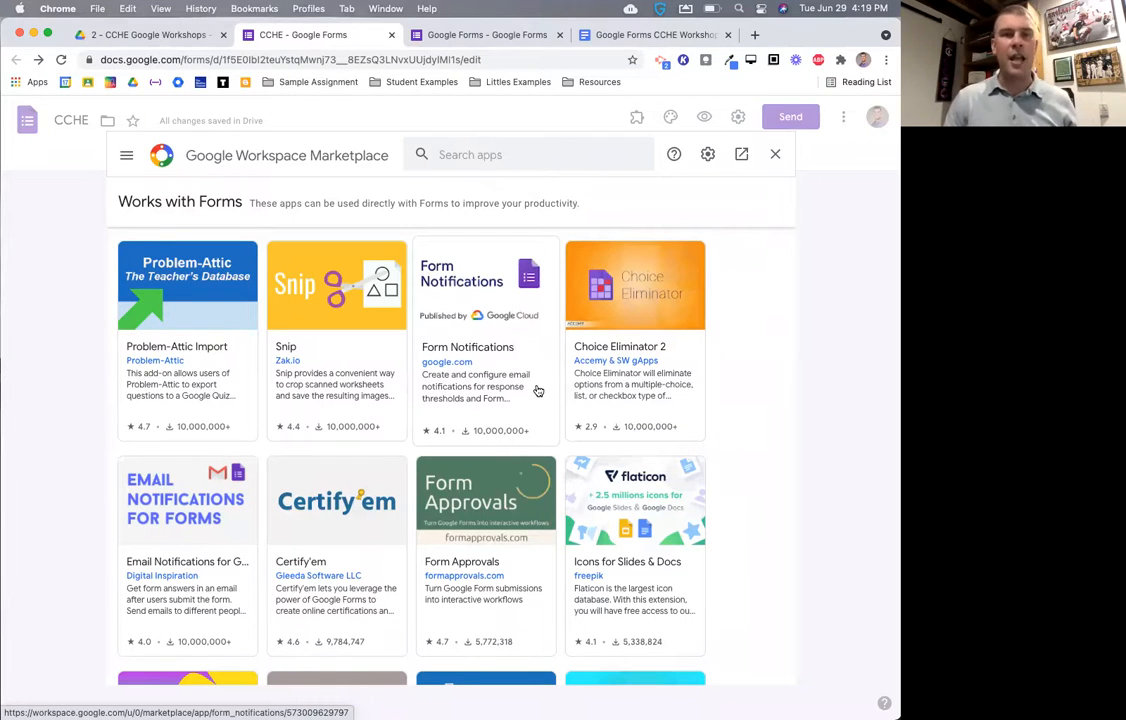
scroll(390, 425, "down", 3)
scroll(392, 431, "down", 5)
scroll(392, 431, "up", 4)
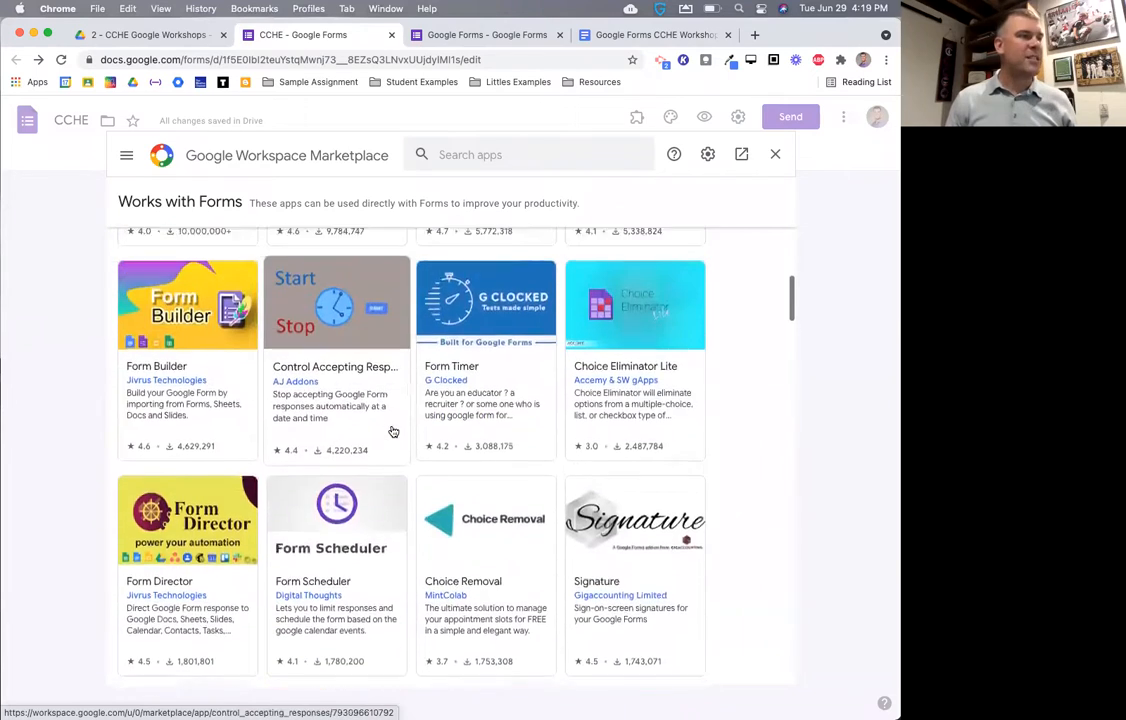
scroll(393, 431, "up", 6)
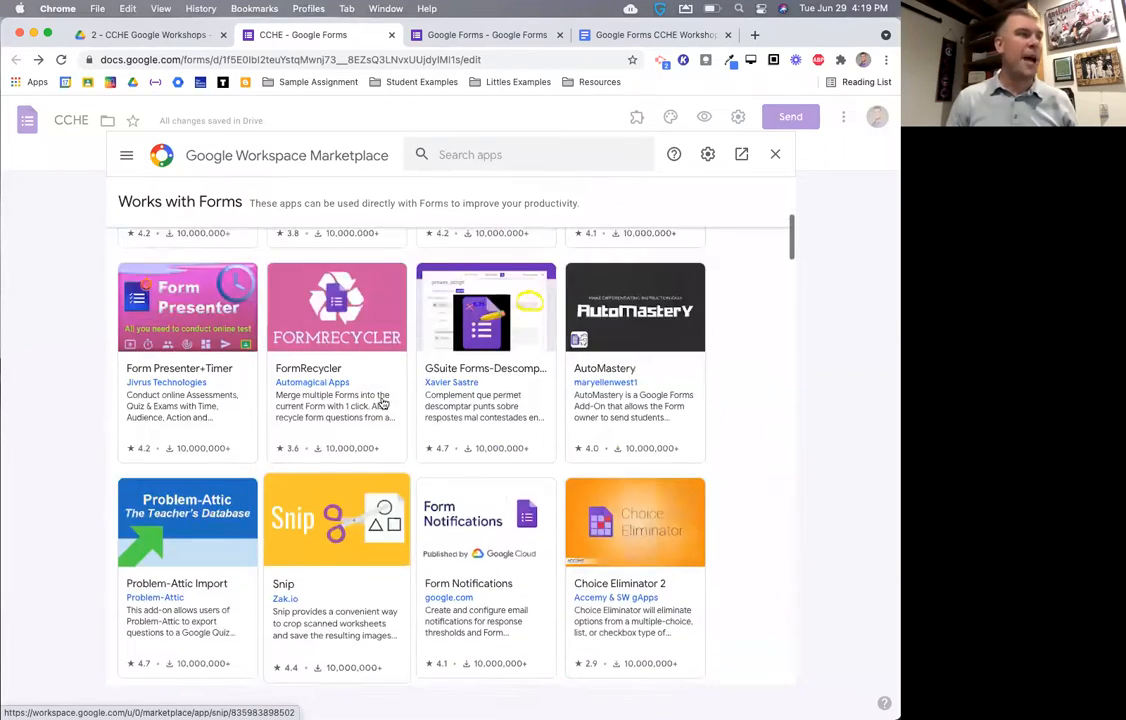
scroll(383, 403, "up", 5)
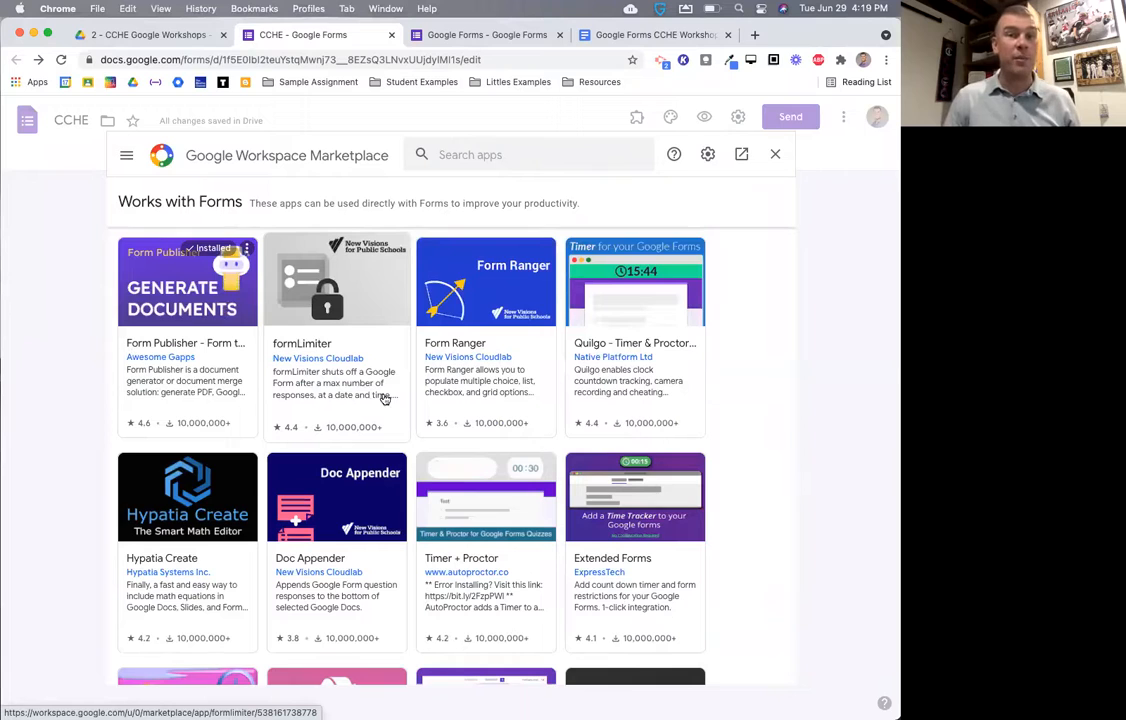
left_click(775, 154)
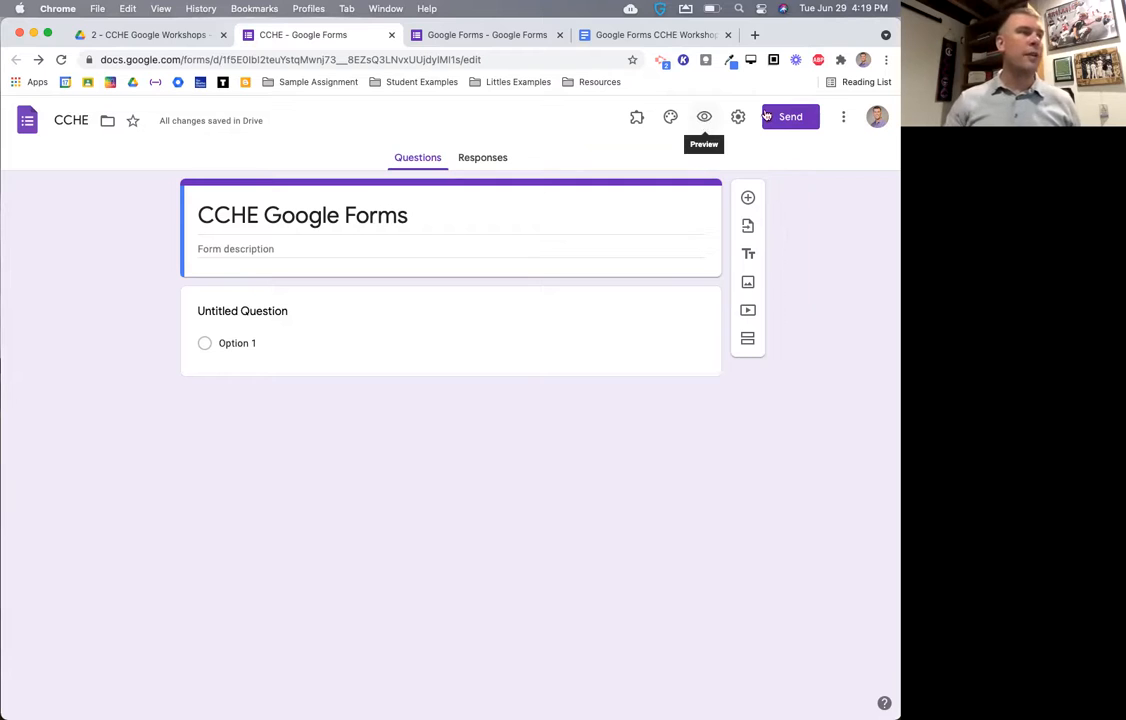
left_click(704, 119)
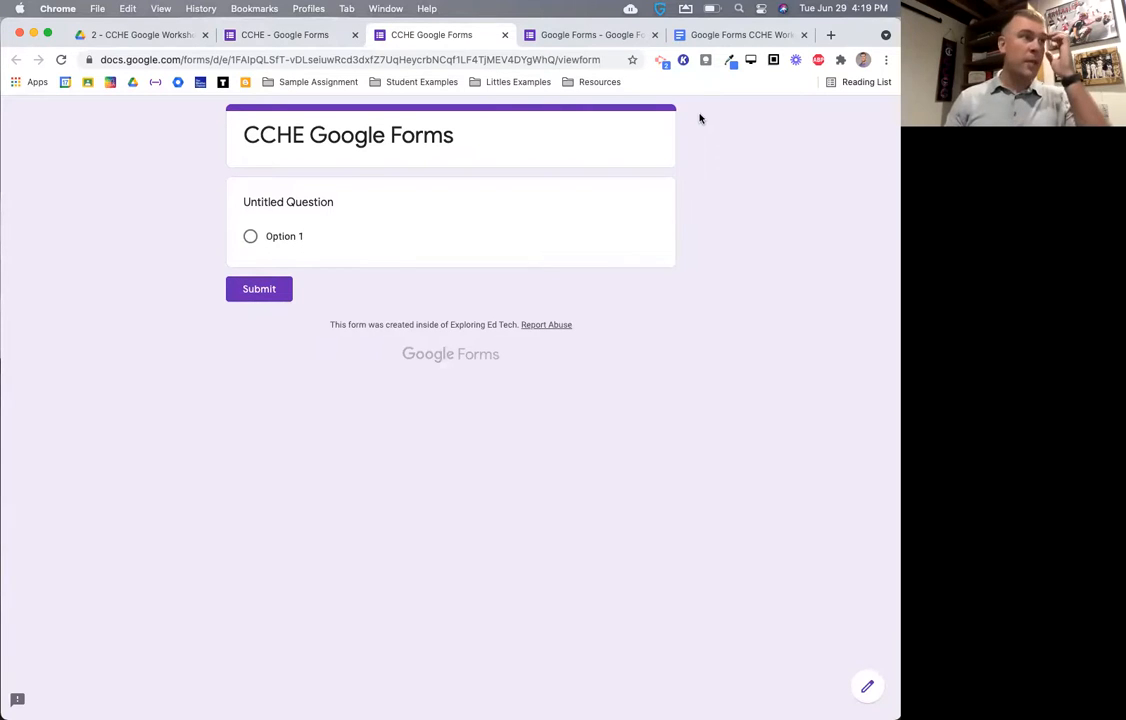
left_click(506, 36)
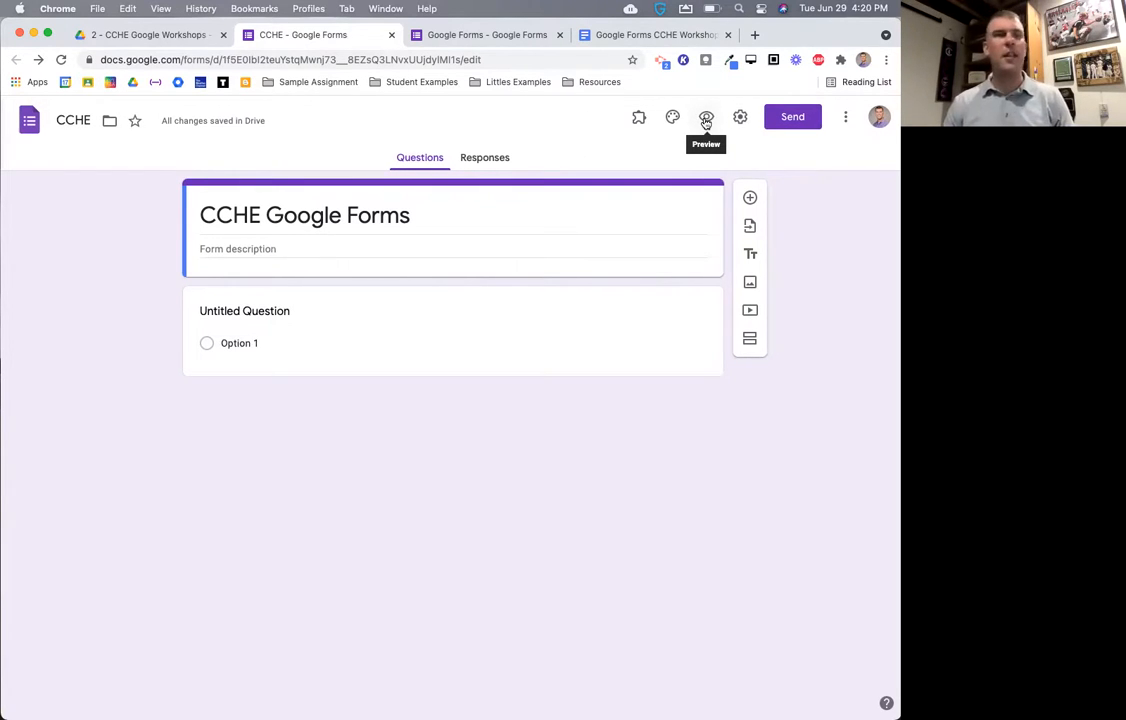
left_click(706, 120)
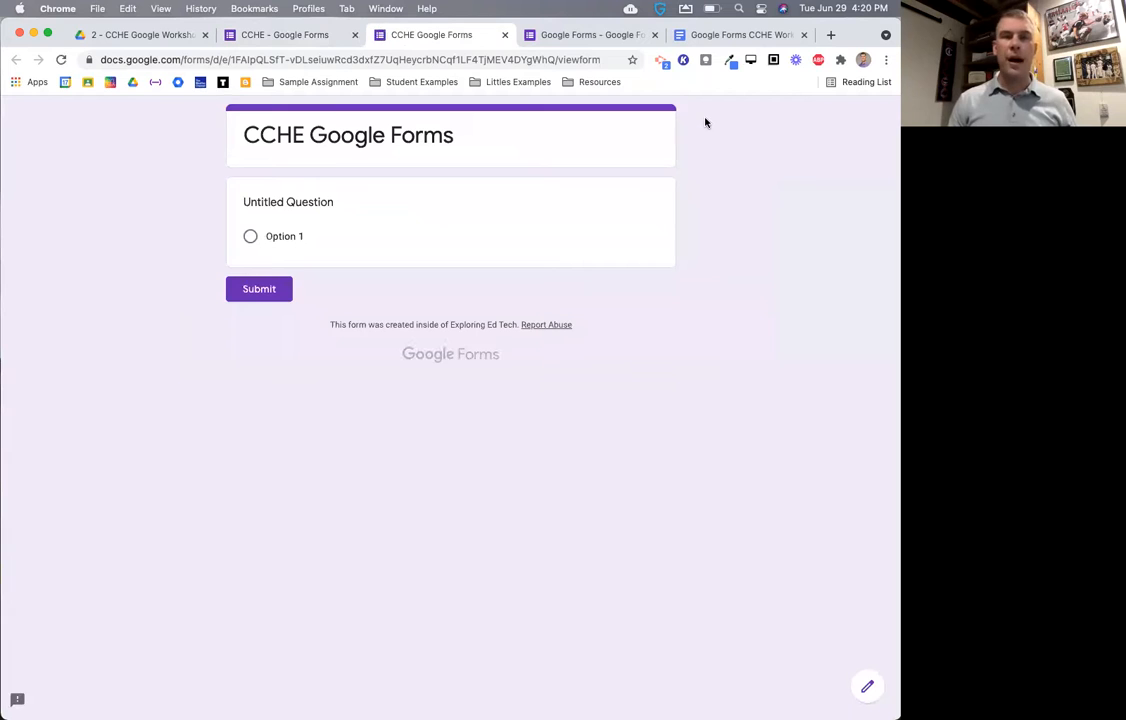
left_click(504, 35)
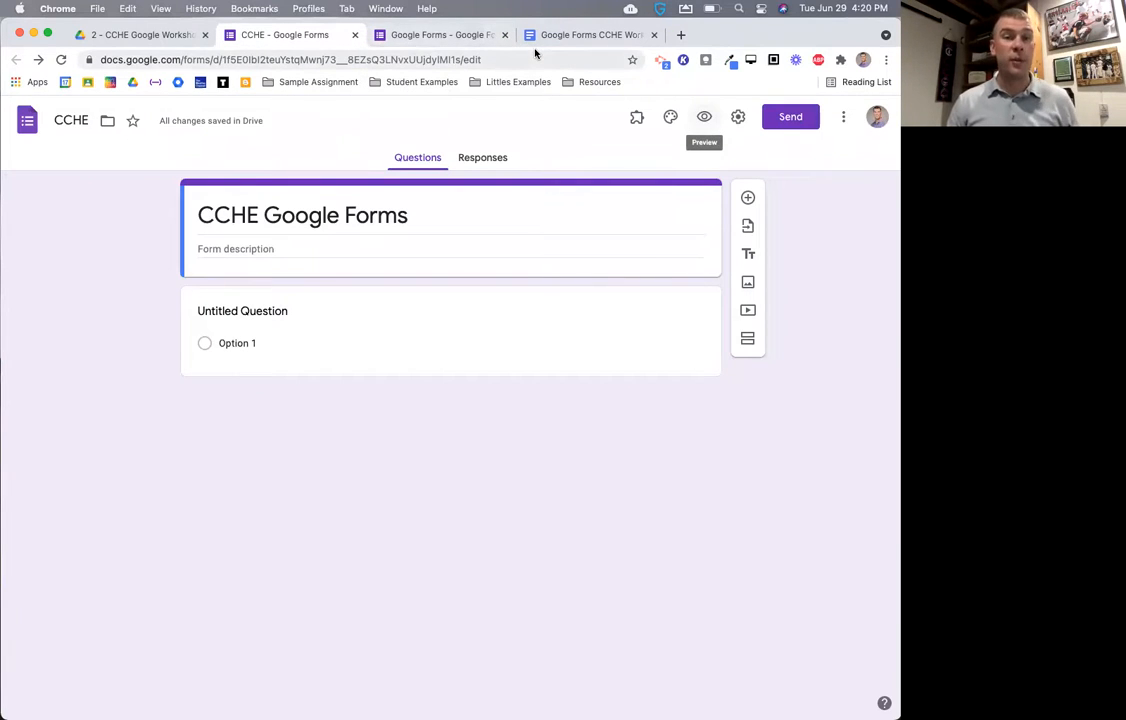
- Set the CCHE form's theme colour to green and open the header image gallery
left_click(669, 119)
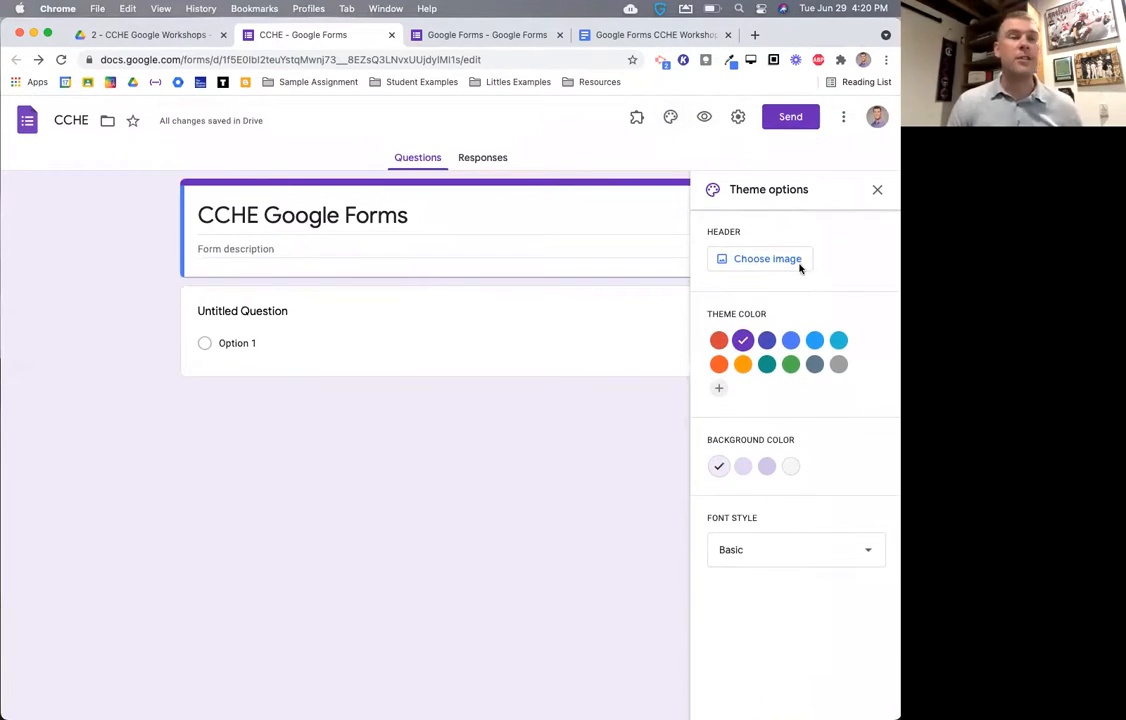
left_click(790, 340)
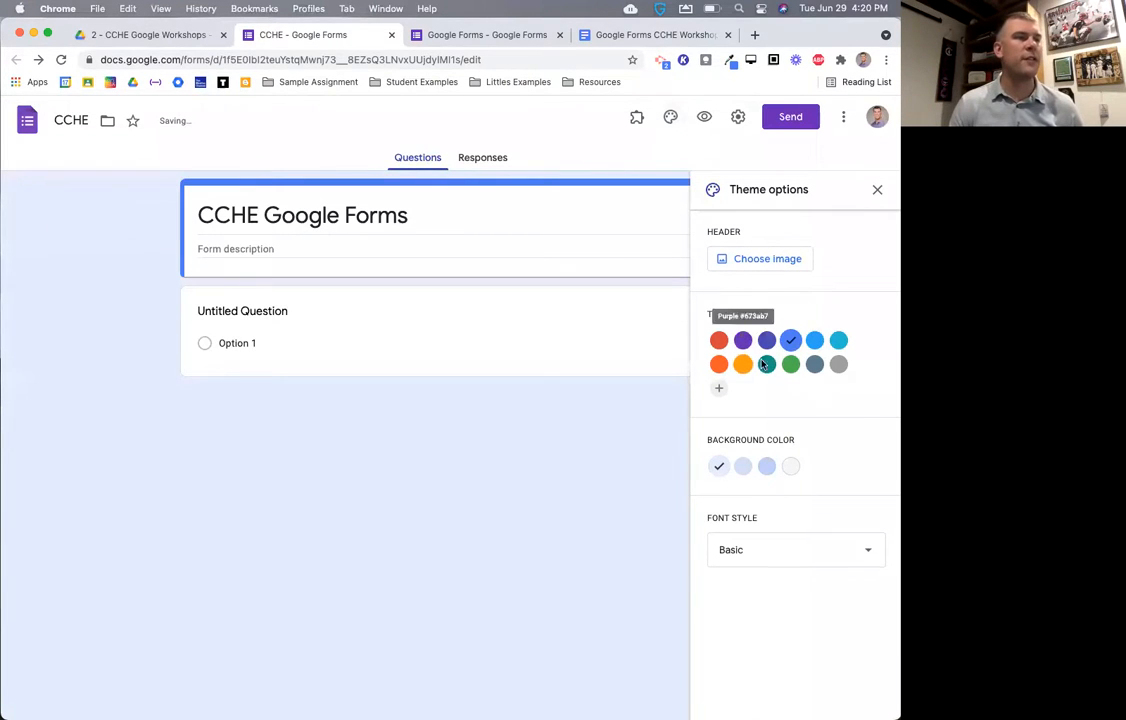
left_click(767, 364)
left_click(790, 366)
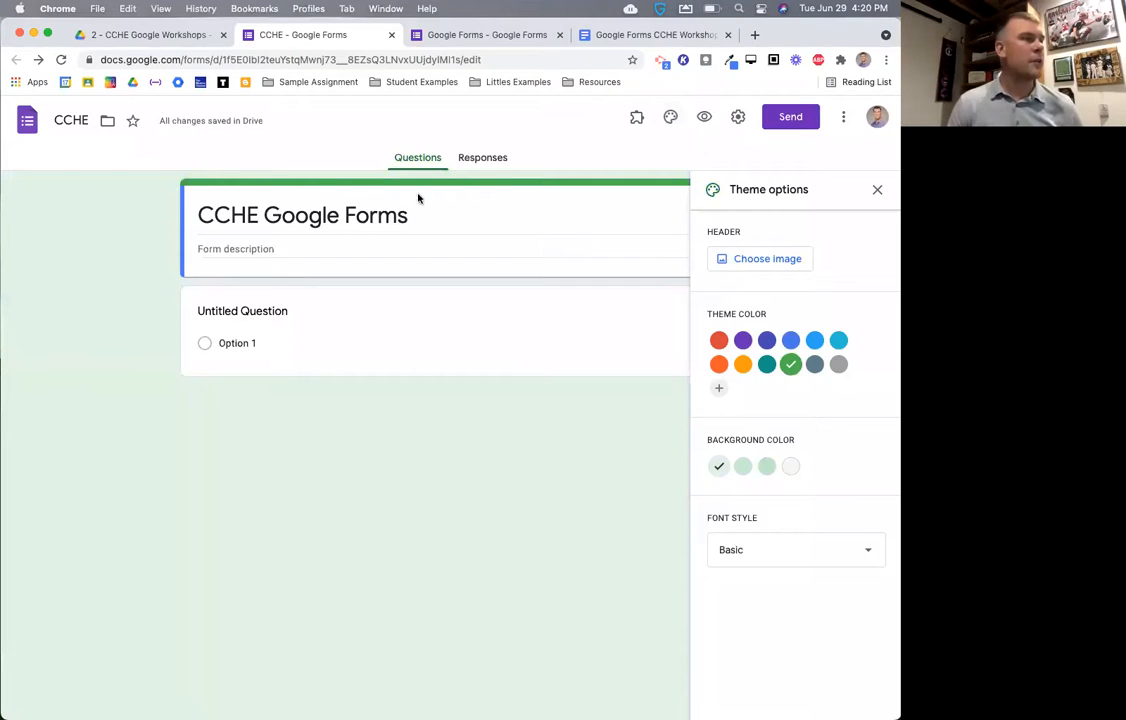
left_click(756, 259)
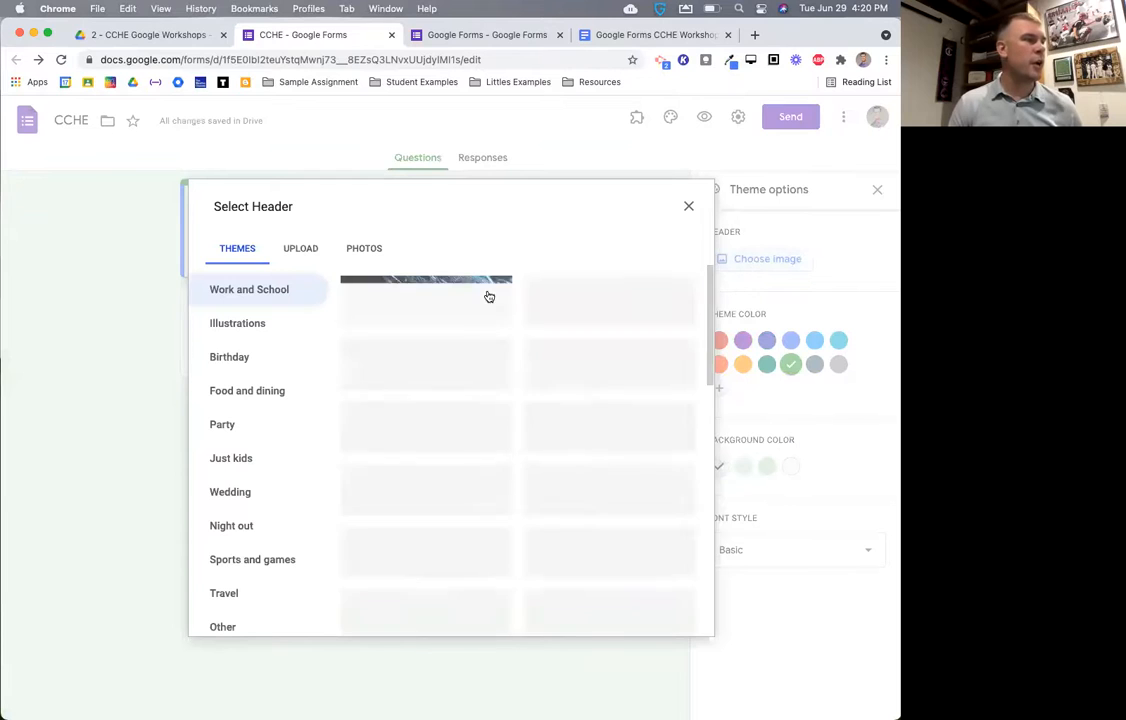
- Insert the basketball image as the form's header
scroll(538, 436, "down", 5)
scroll(540, 435, "up", 4)
scroll(540, 434, "up", 1)
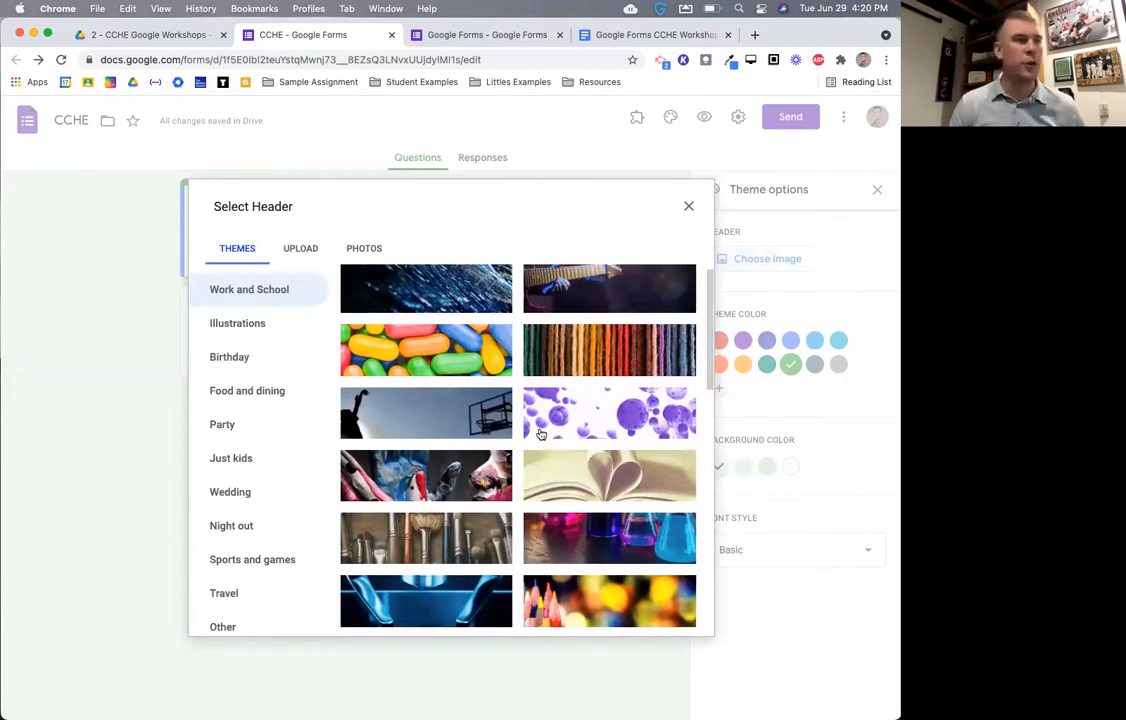
scroll(540, 434, "down", 3)
left_click(453, 366)
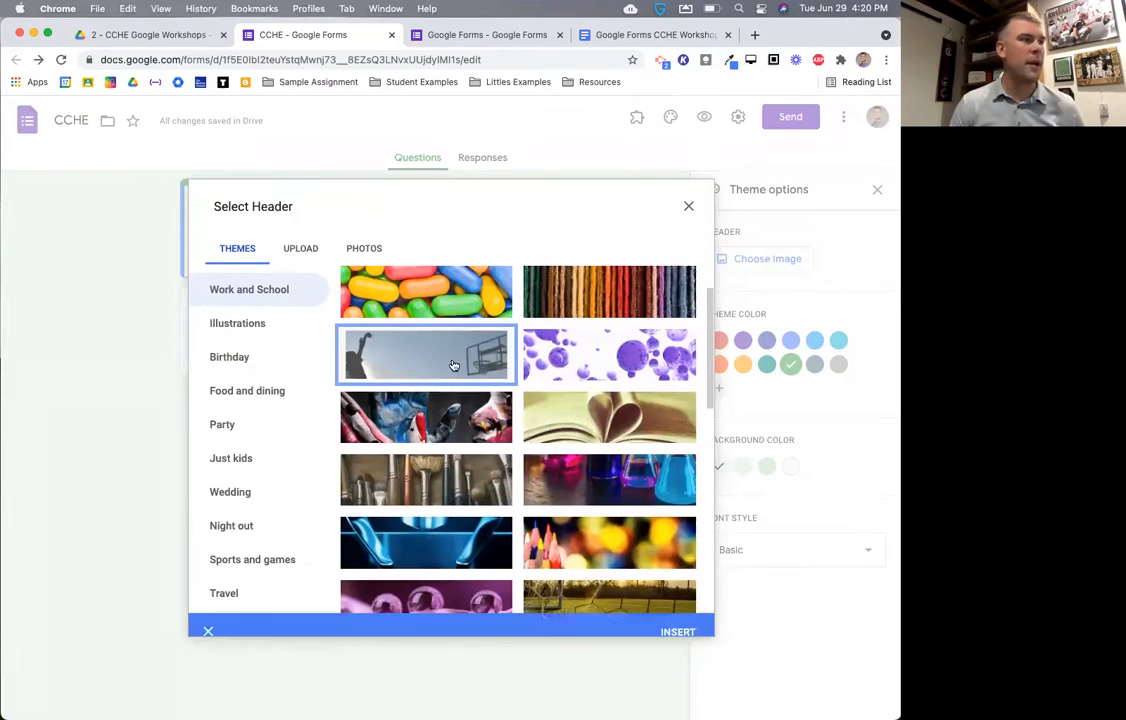
left_click(678, 619)
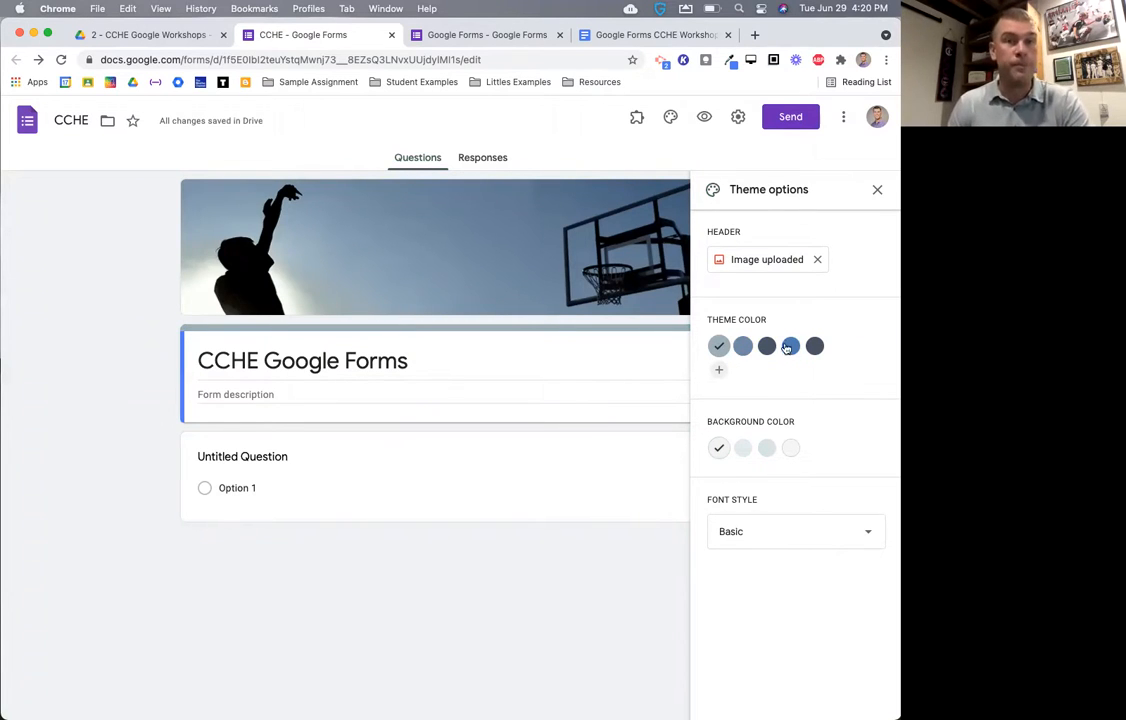
- Replace the basketball header with the Kami photo from your own Photos
left_click(815, 261)
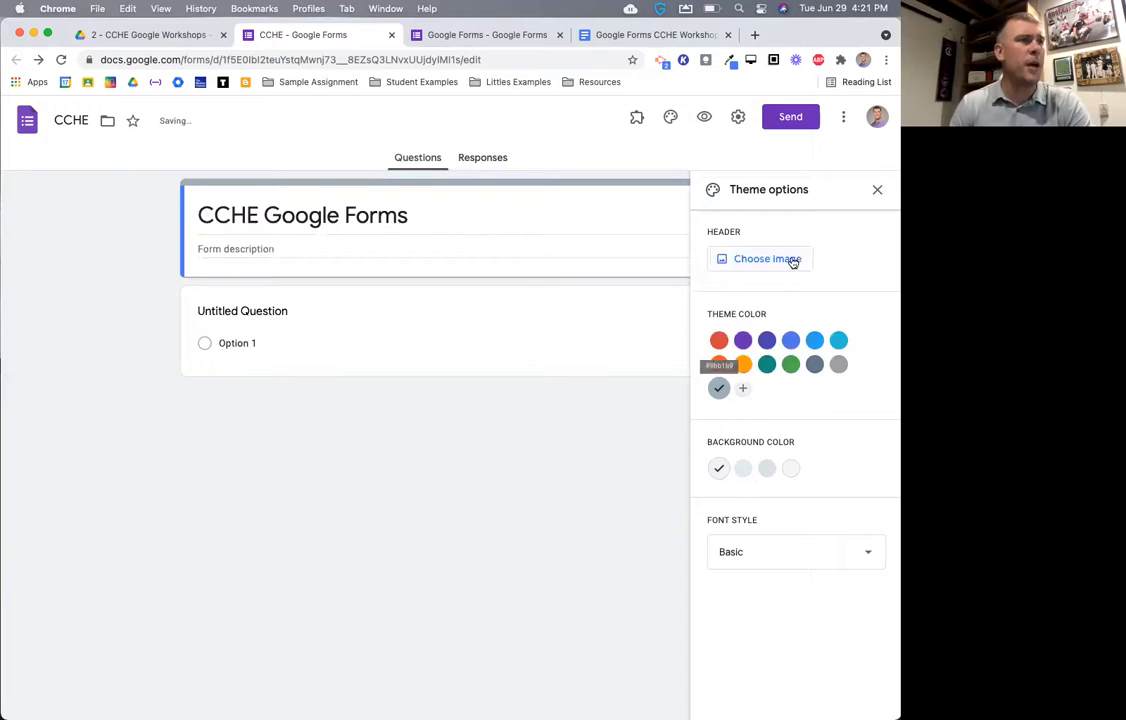
left_click(790, 259)
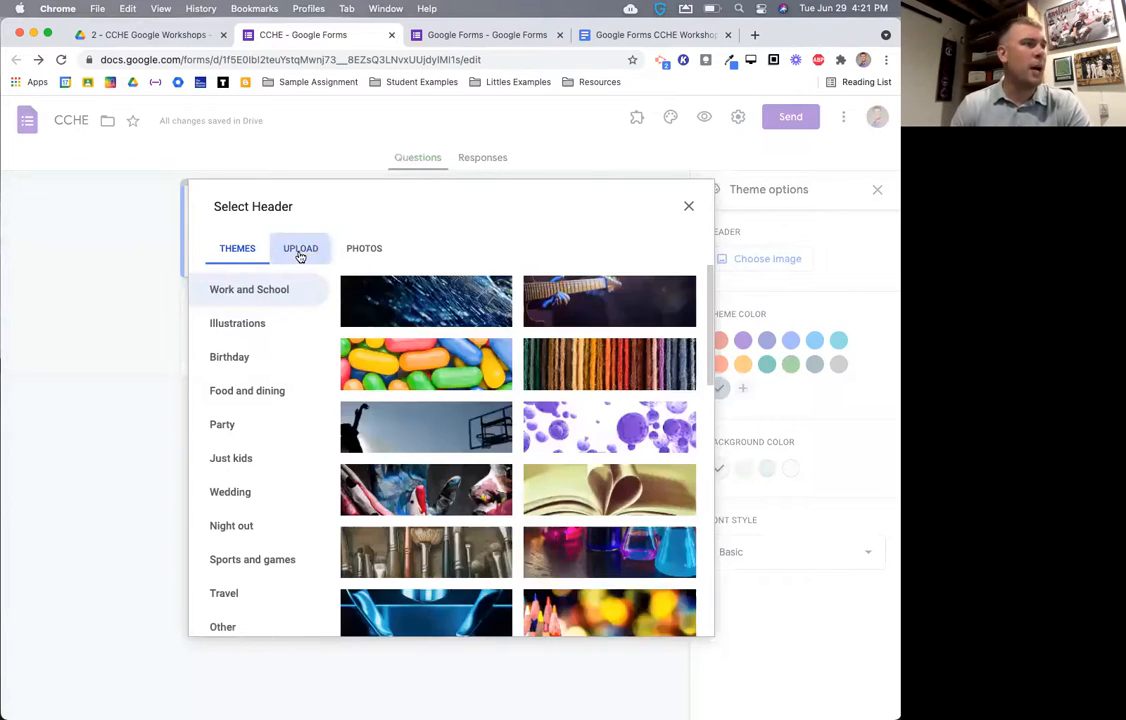
left_click(300, 251)
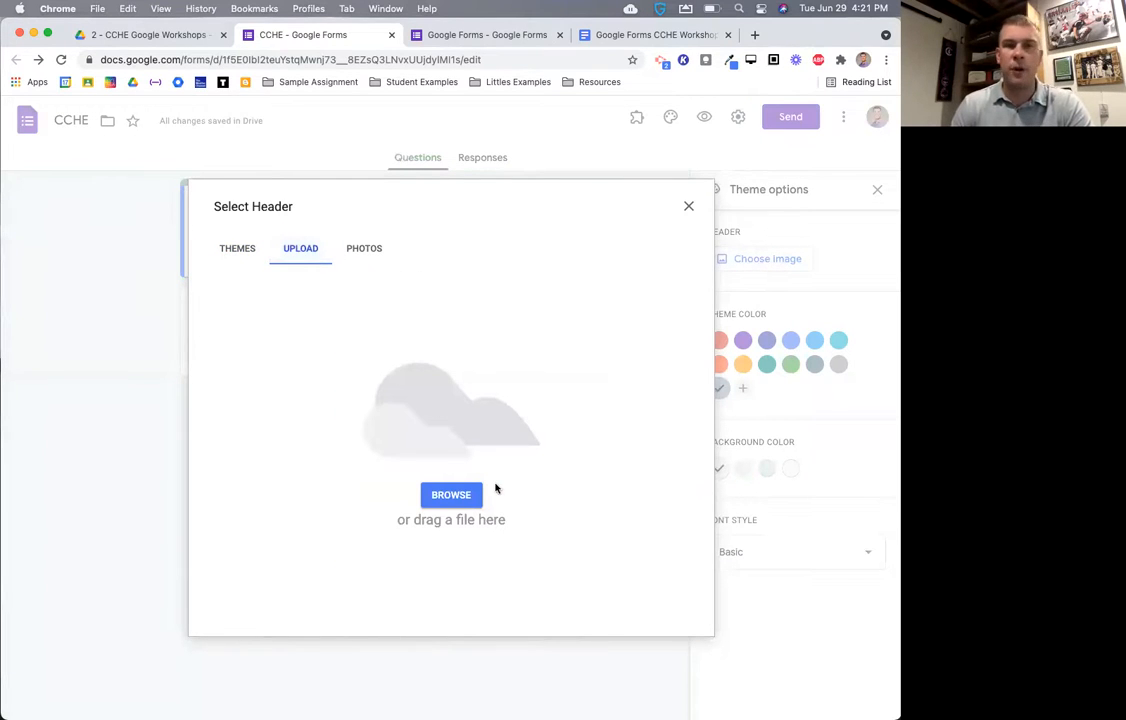
left_click(365, 252)
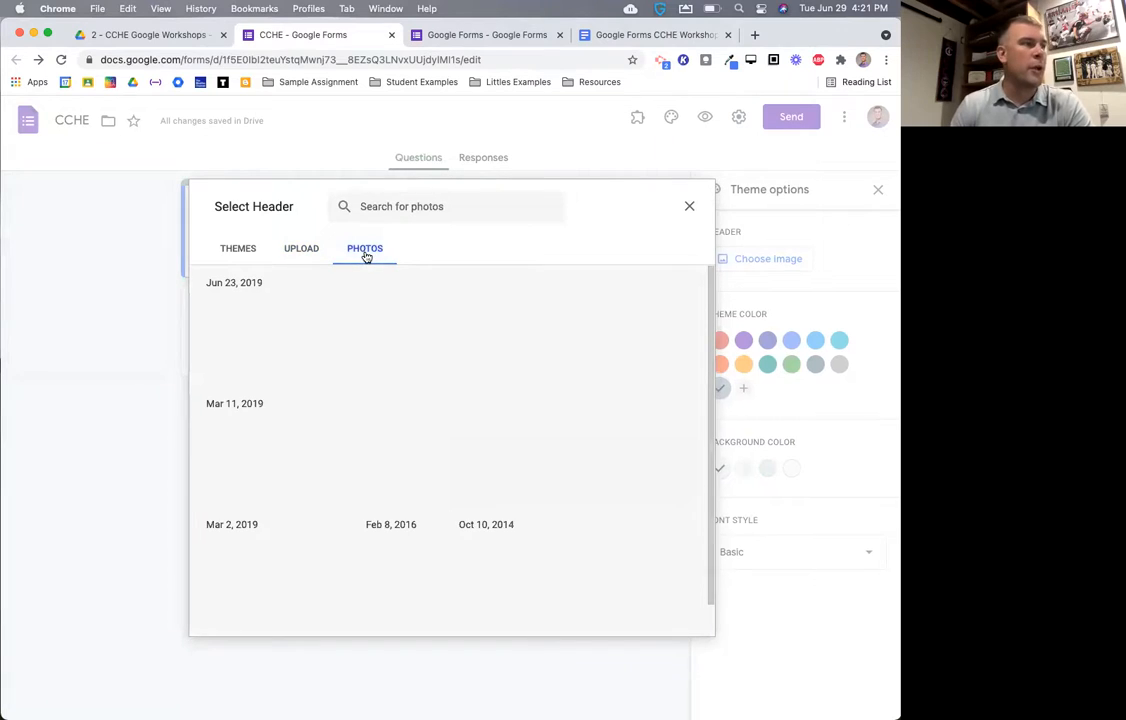
scroll(368, 368, "down", 2)
scroll(340, 330, "up", 2)
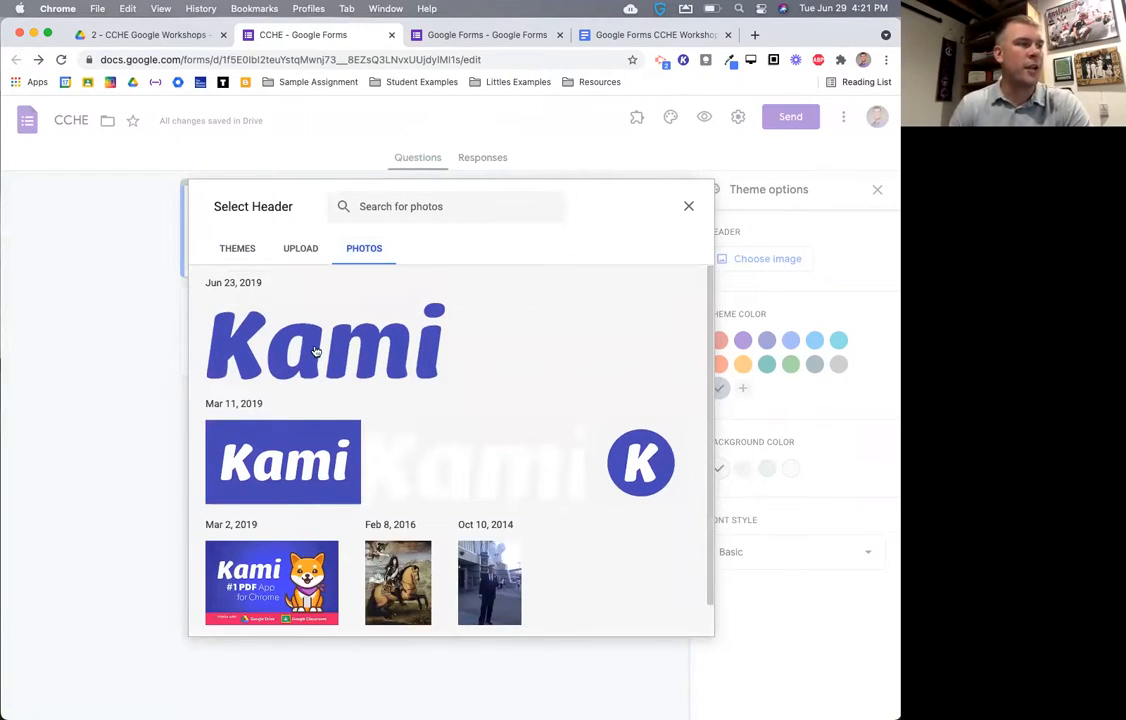
left_click(315, 350)
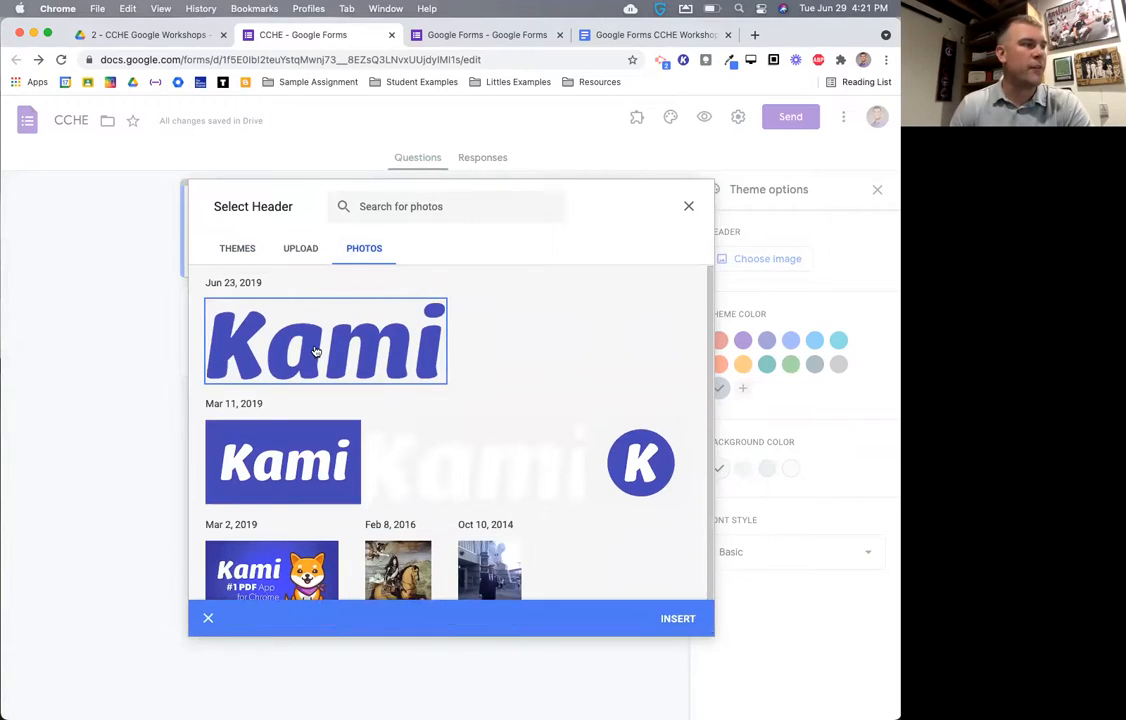
left_click(676, 617)
- Crop the Kami image to its lettering and confirm it as the header
mouse_move(510, 461)
left_mouse_down()
mouse_move(513, 471)
mouse_move(510, 452)
left_mouse_up()
left_click_drag(695, 477, 703, 502)
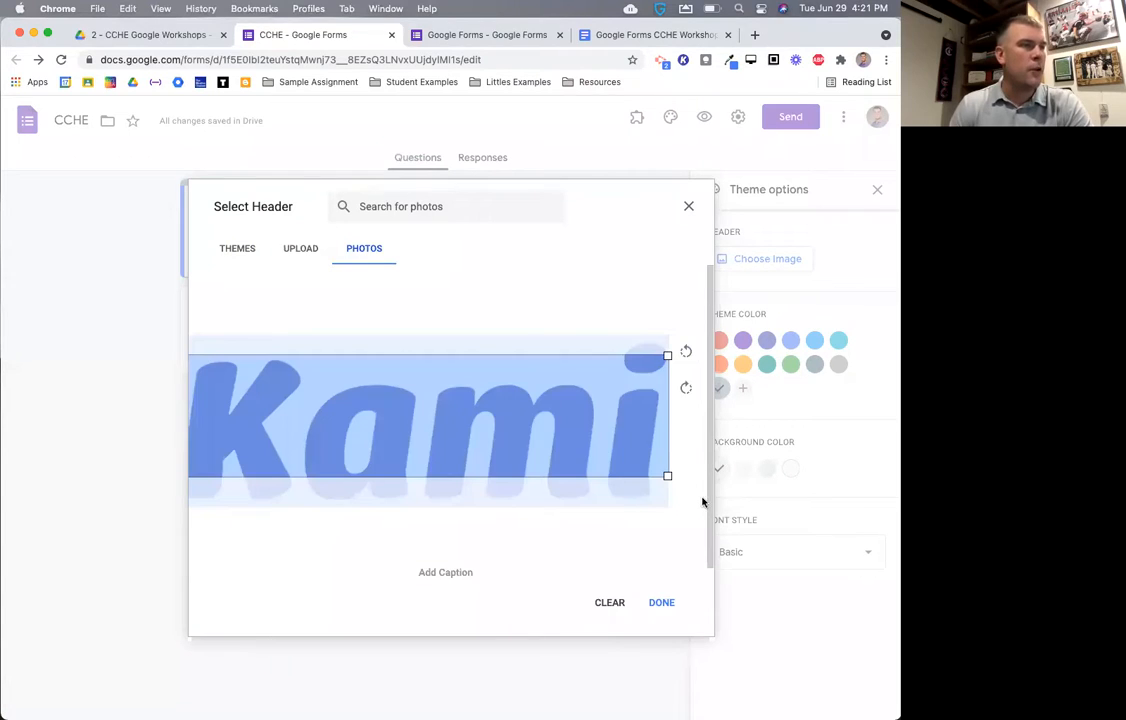
mouse_move(603, 437)
left_mouse_down()
mouse_move(608, 407)
mouse_move(611, 450)
left_mouse_up()
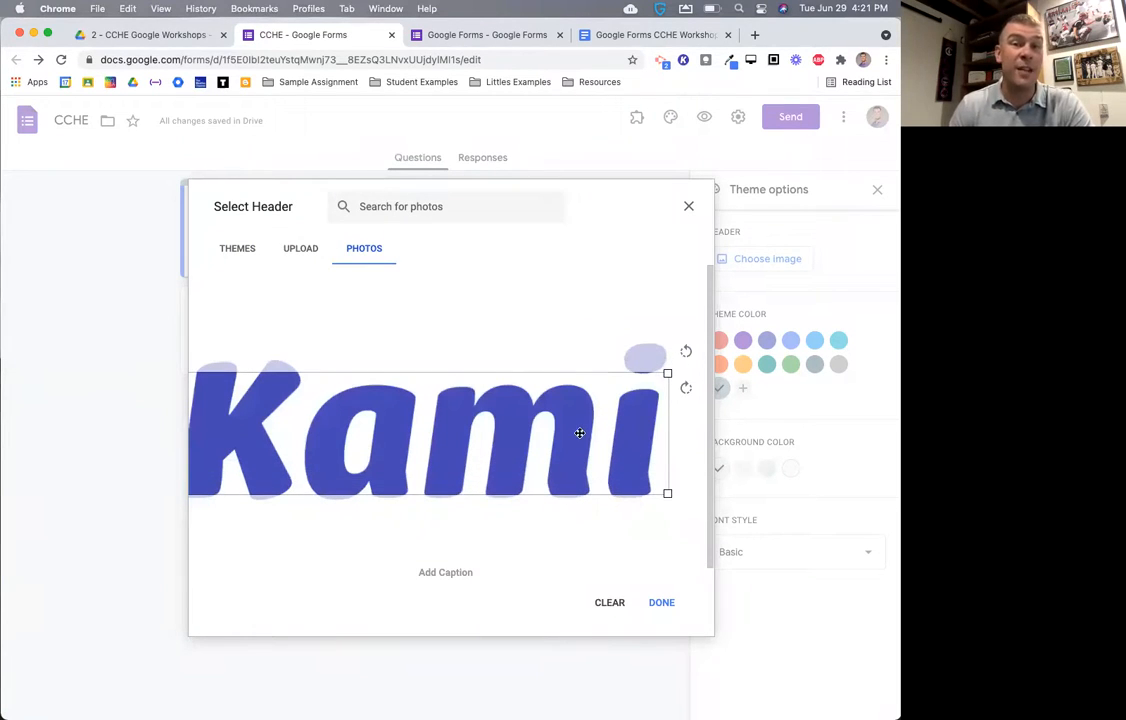
left_click_drag(540, 448, 507, 451)
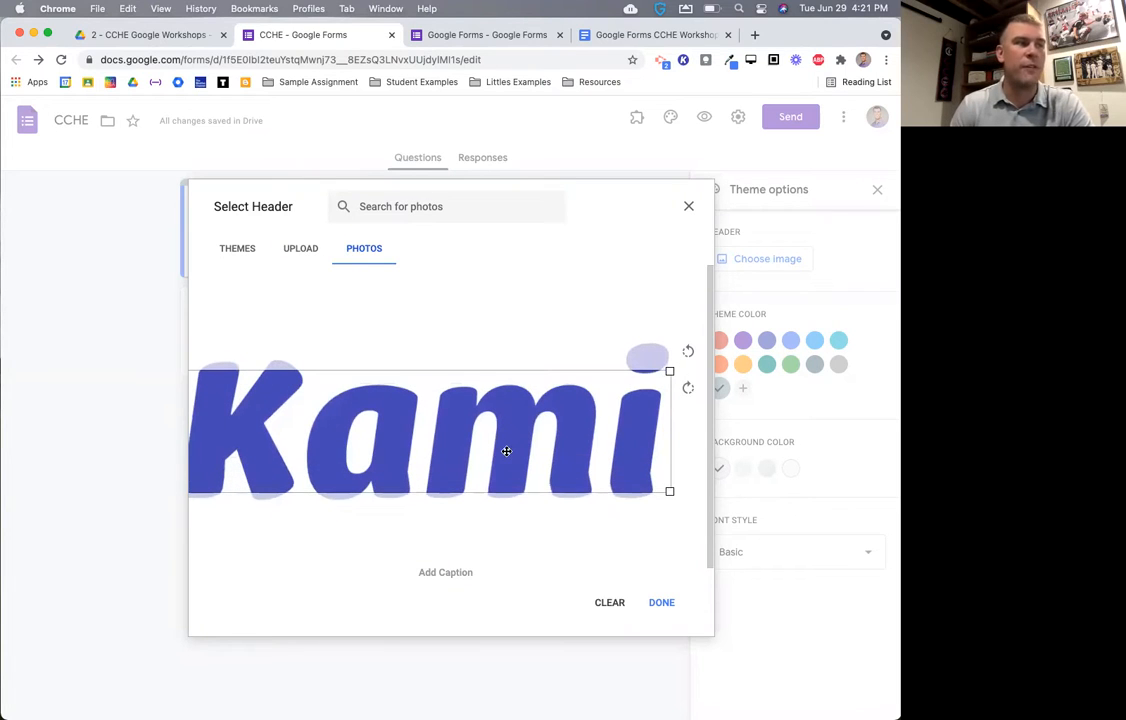
left_click(666, 606)
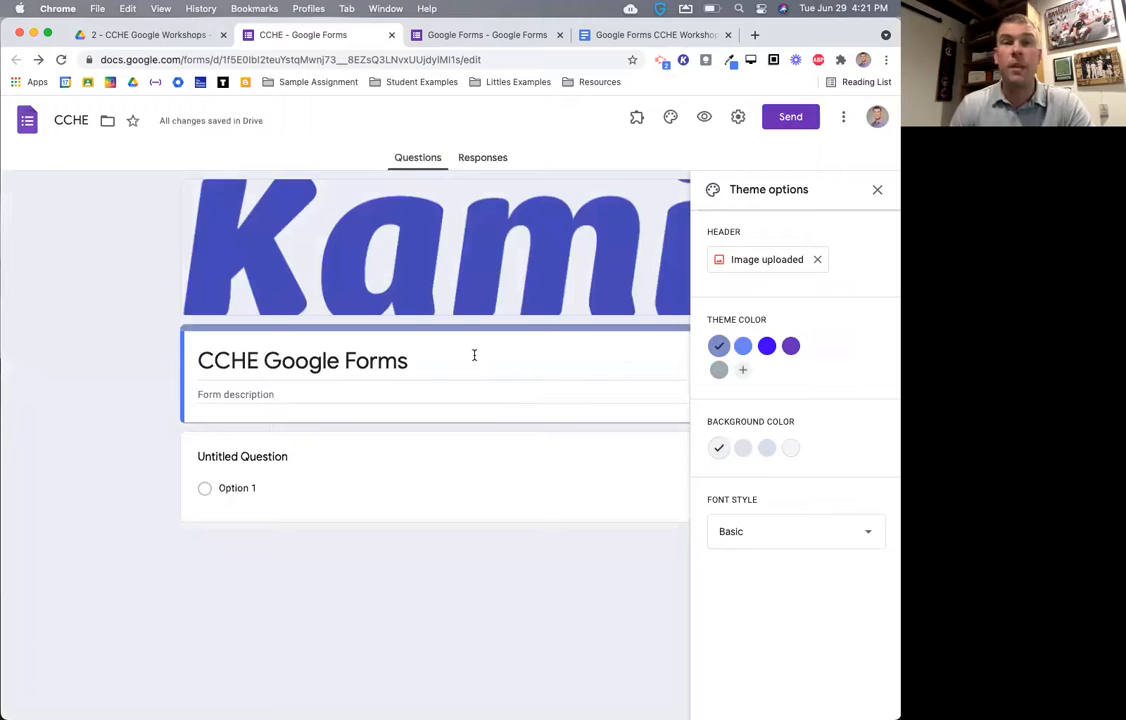
- Swap the Kami header back to the basketball image
left_click(817, 259)
left_click(750, 259)
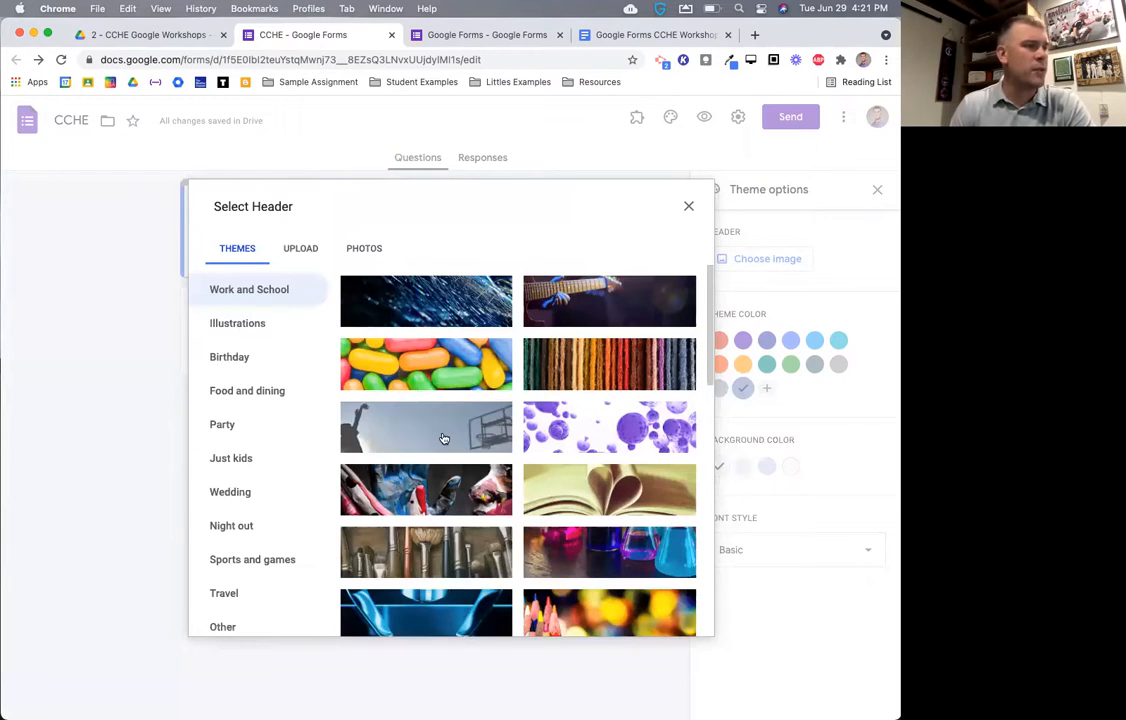
left_click(443, 438)
left_click(676, 616)
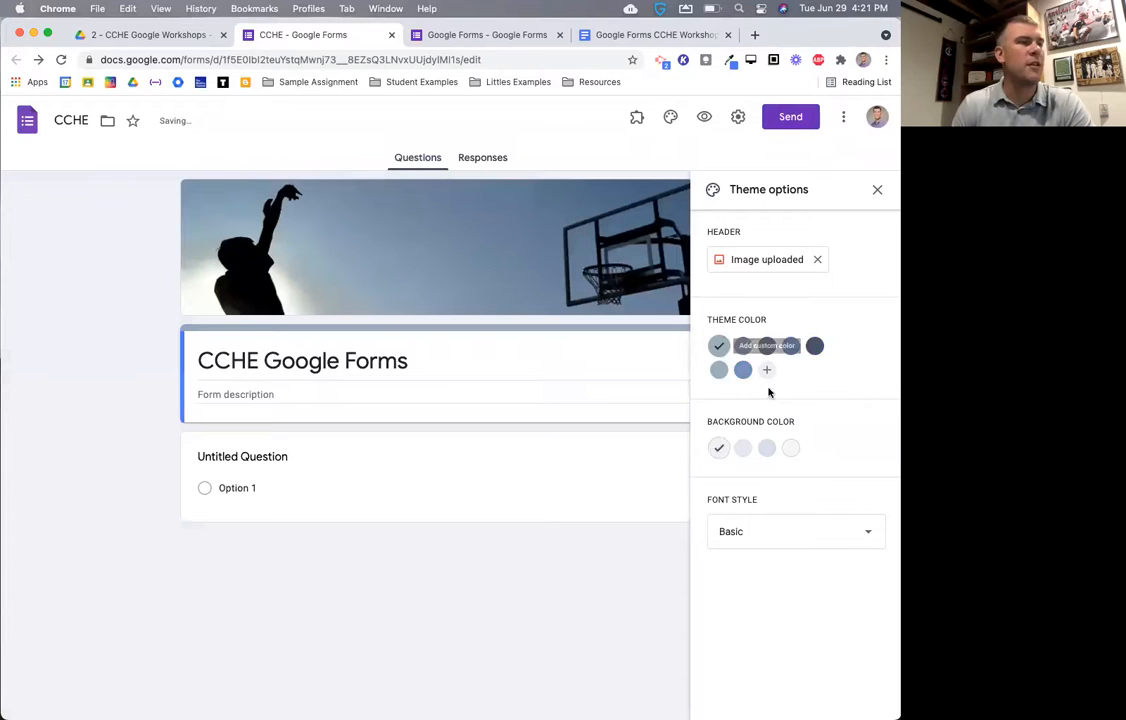
- Set a light grey background, keep the Basic font, and close theme options
left_click(765, 449)
left_click(742, 449)
left_click(744, 536)
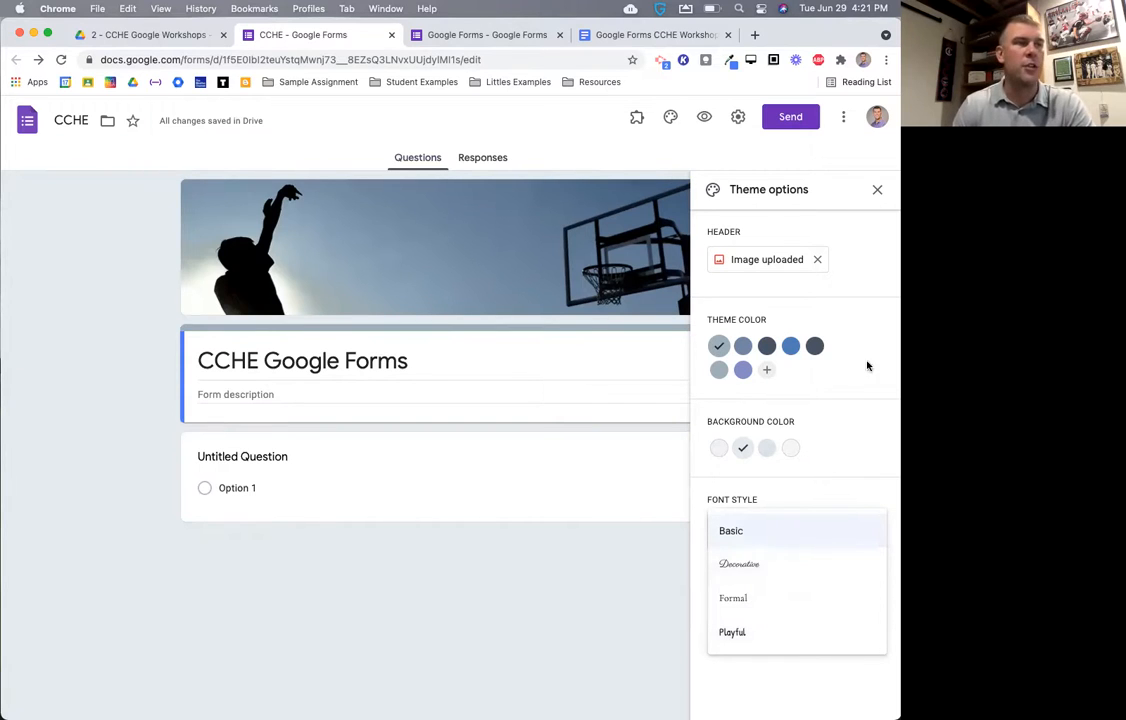
left_click(878, 191)
left_click(879, 192)
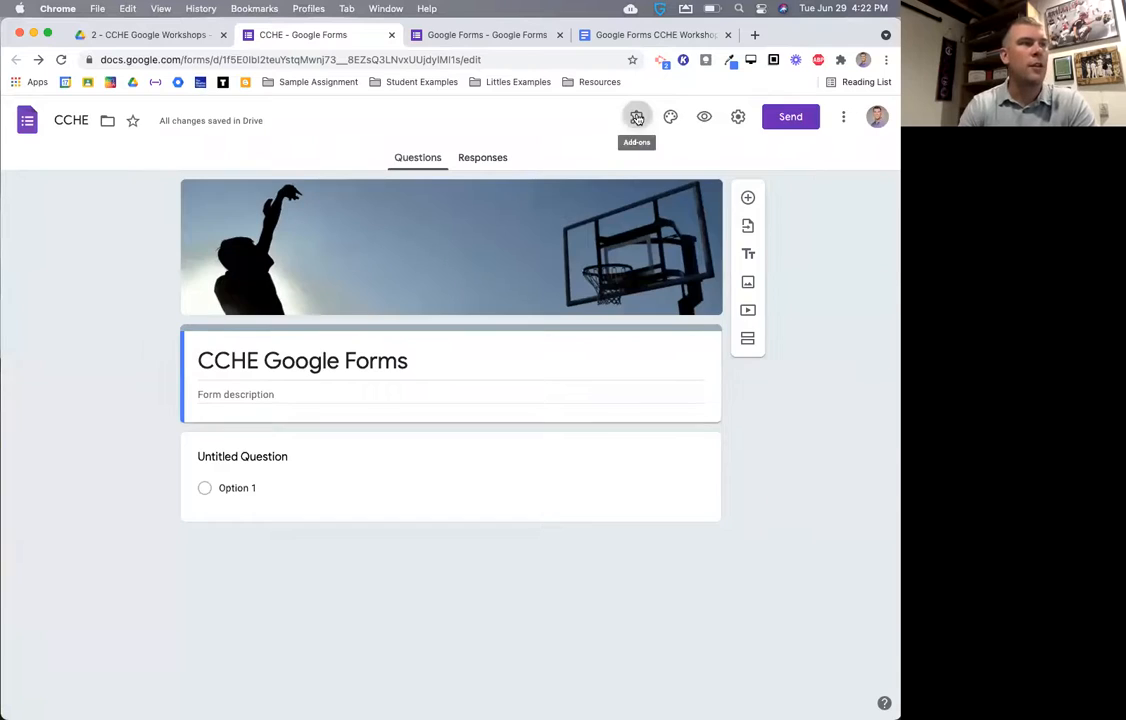
left_click(637, 119)
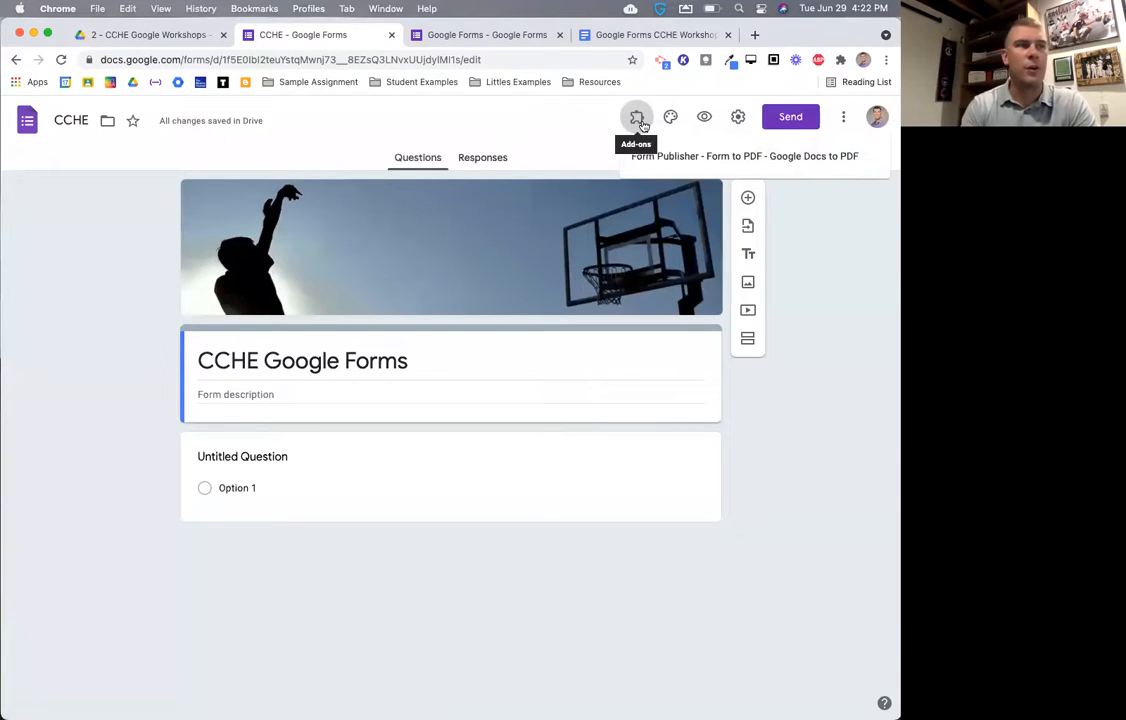
left_click(588, 124)
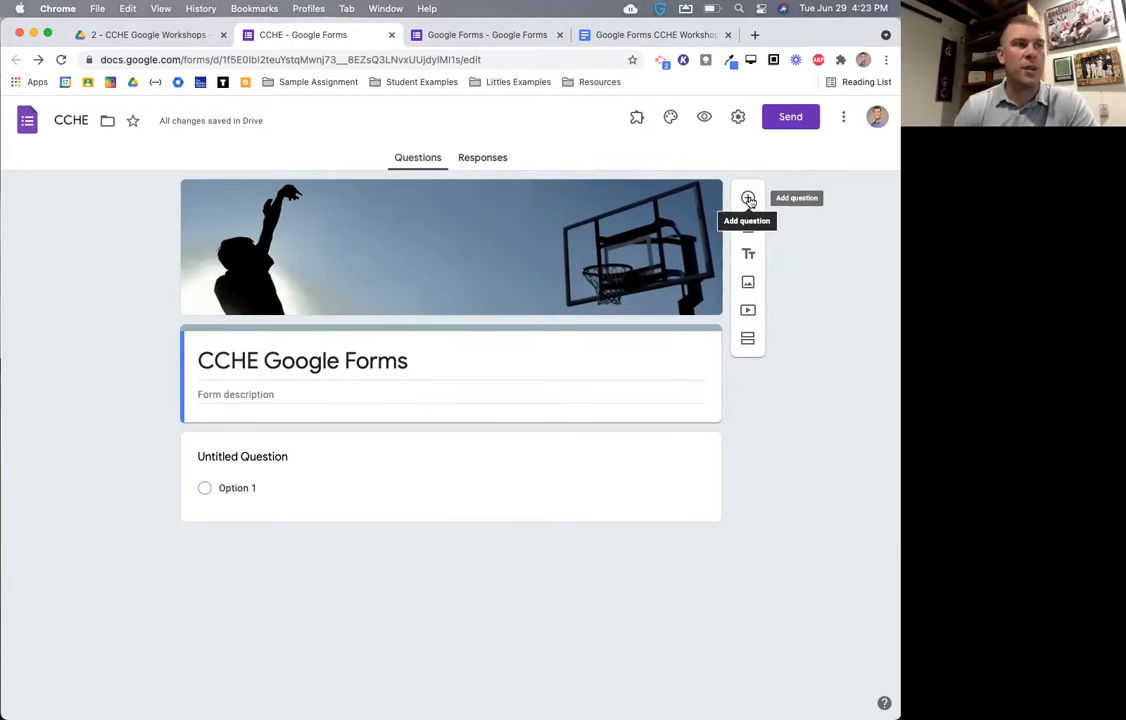
scroll(750, 201, "up", 5)
scroll(749, 199, "right", 2)
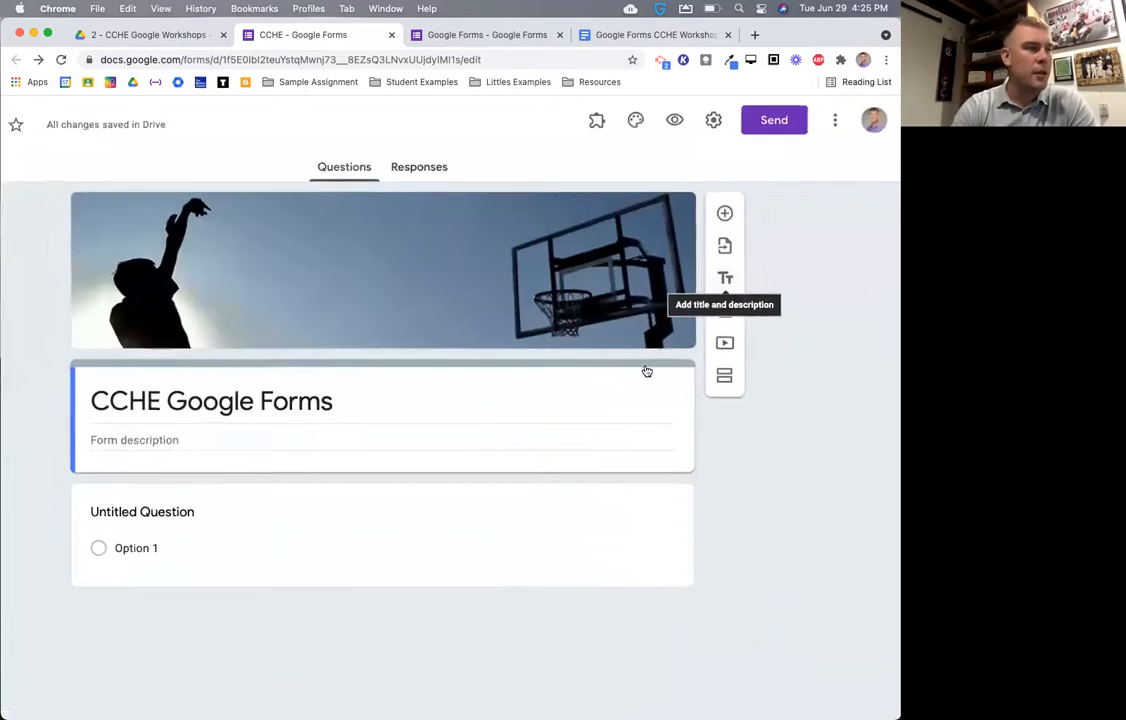
- Insert an 'Untitled Title' block above the Option 1 question, then zoom the page out
left_click(727, 280)
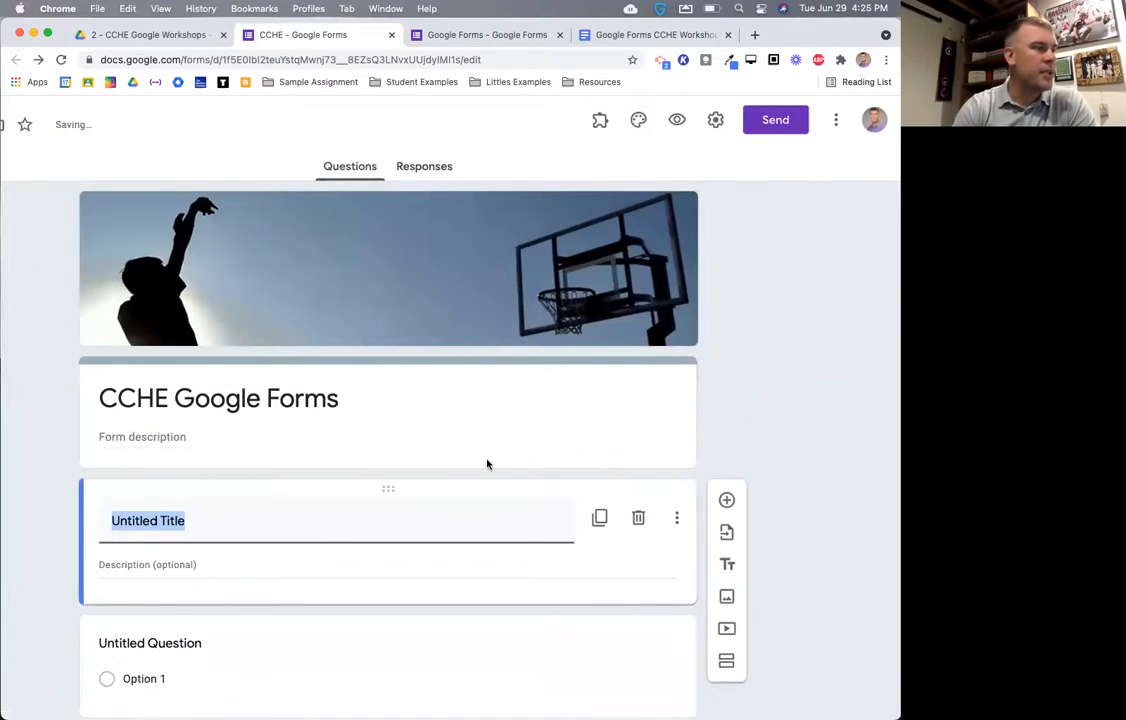
scroll(262, 512, "up", 5)
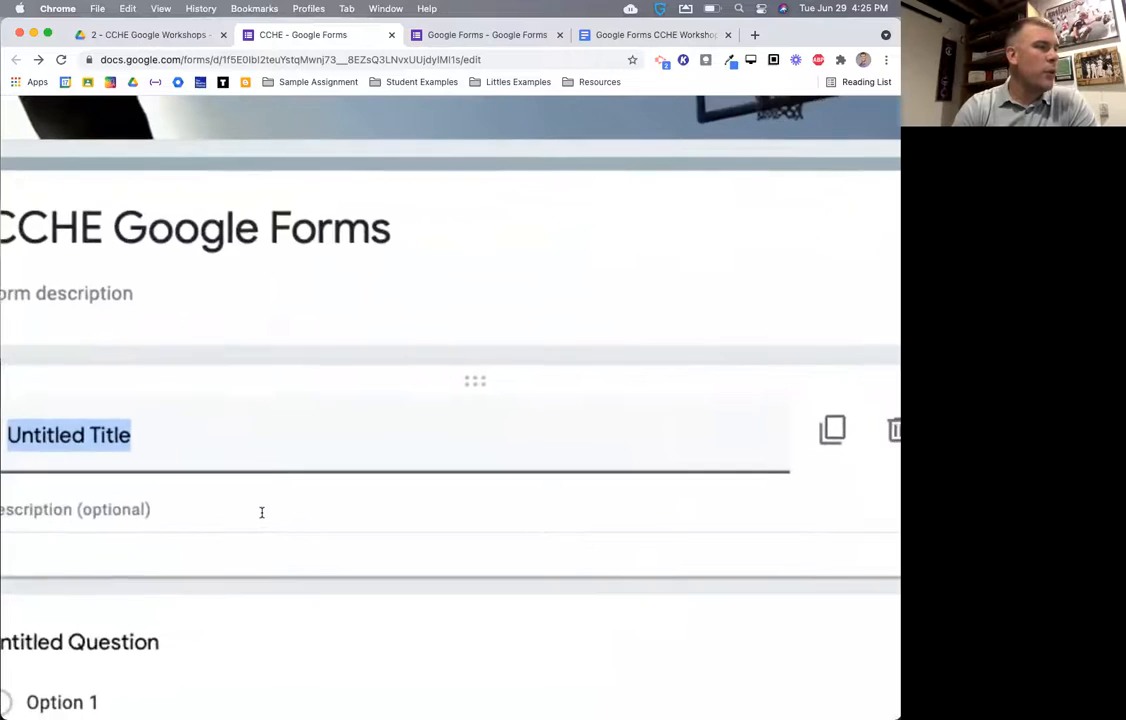
scroll(262, 512, "down", 2)
scroll(262, 512, "up", 1)
left_click(234, 445)
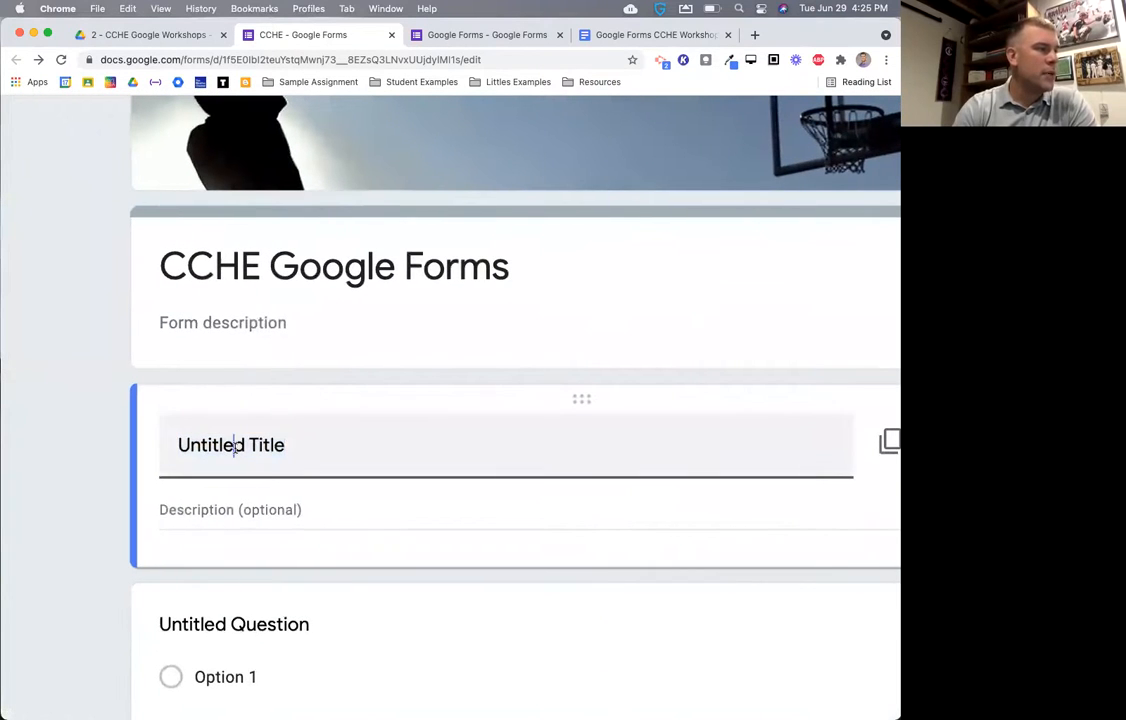
left_click(236, 510)
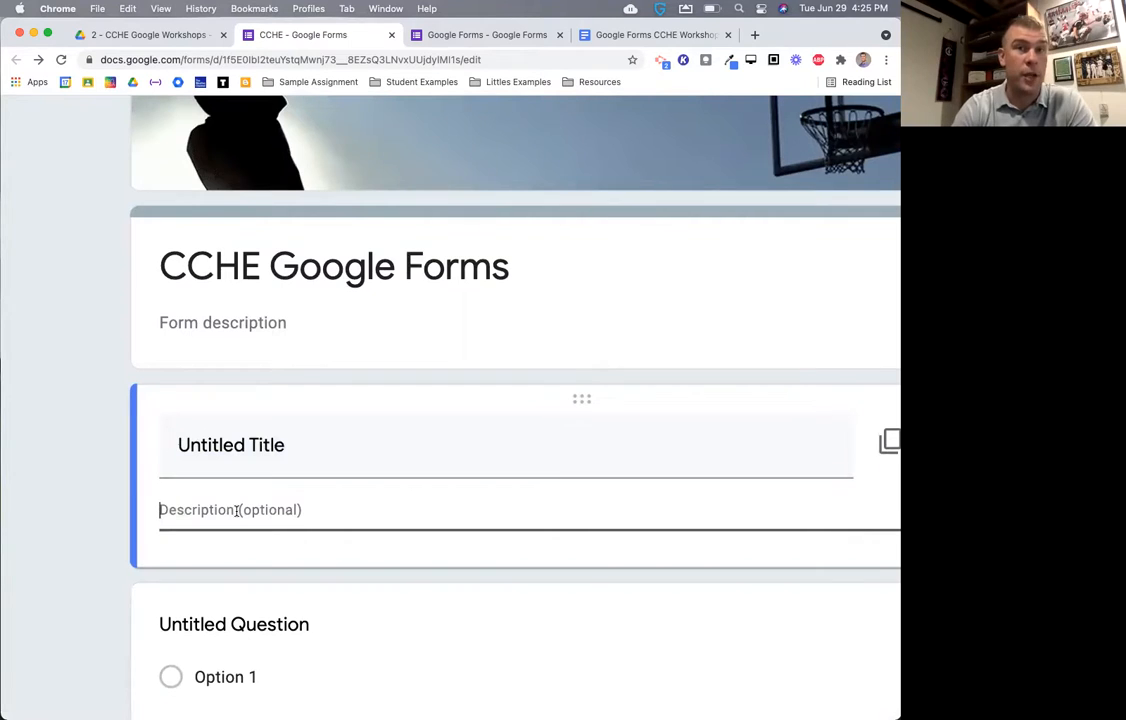
scroll(236, 508, "down", 3)
left_click(286, 492)
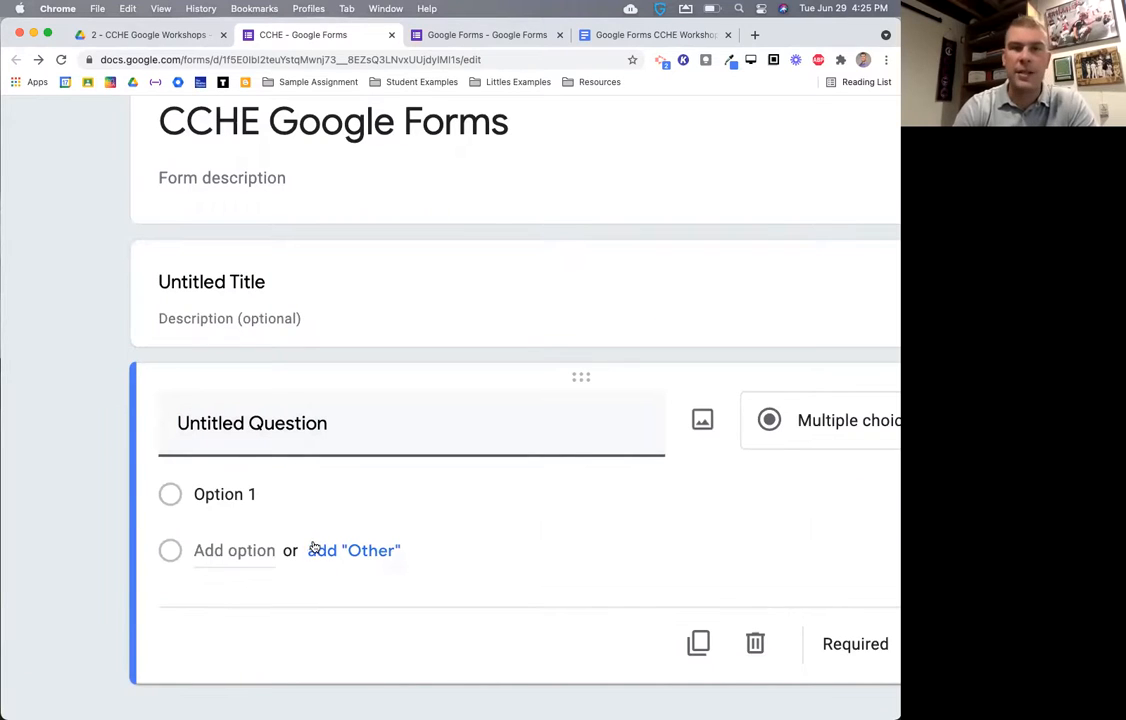
left_click(259, 284)
scroll(375, 319, "right", 1)
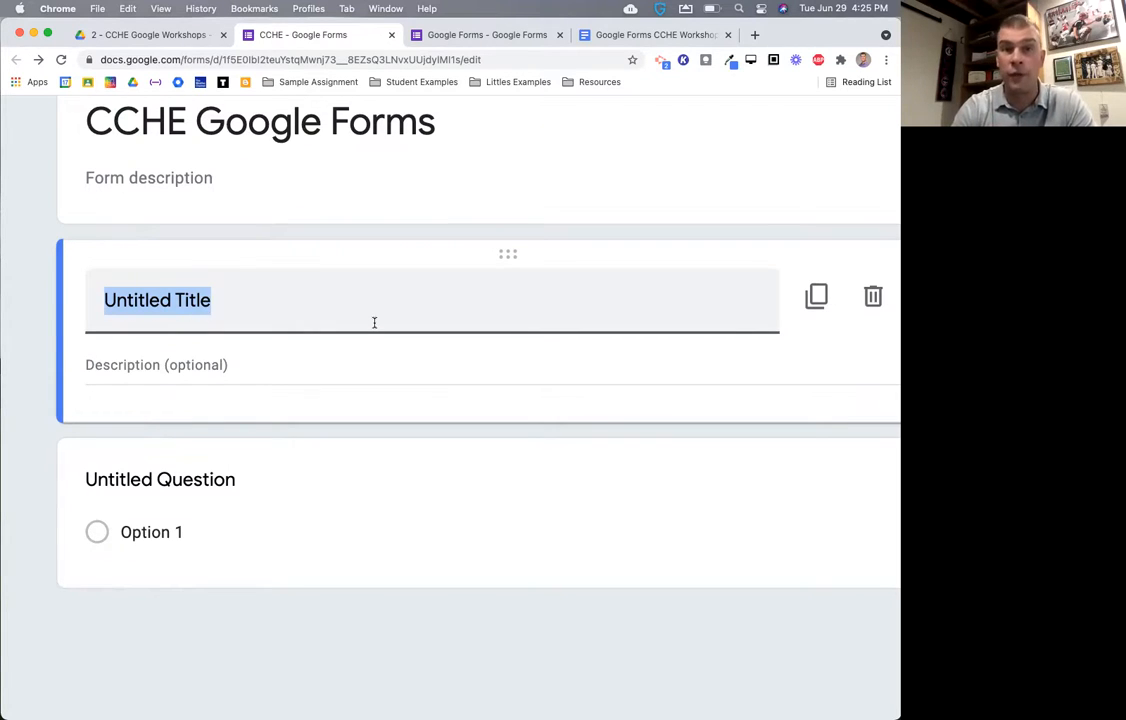
key("super+minus")
key("super+minus")
key("super+minus")
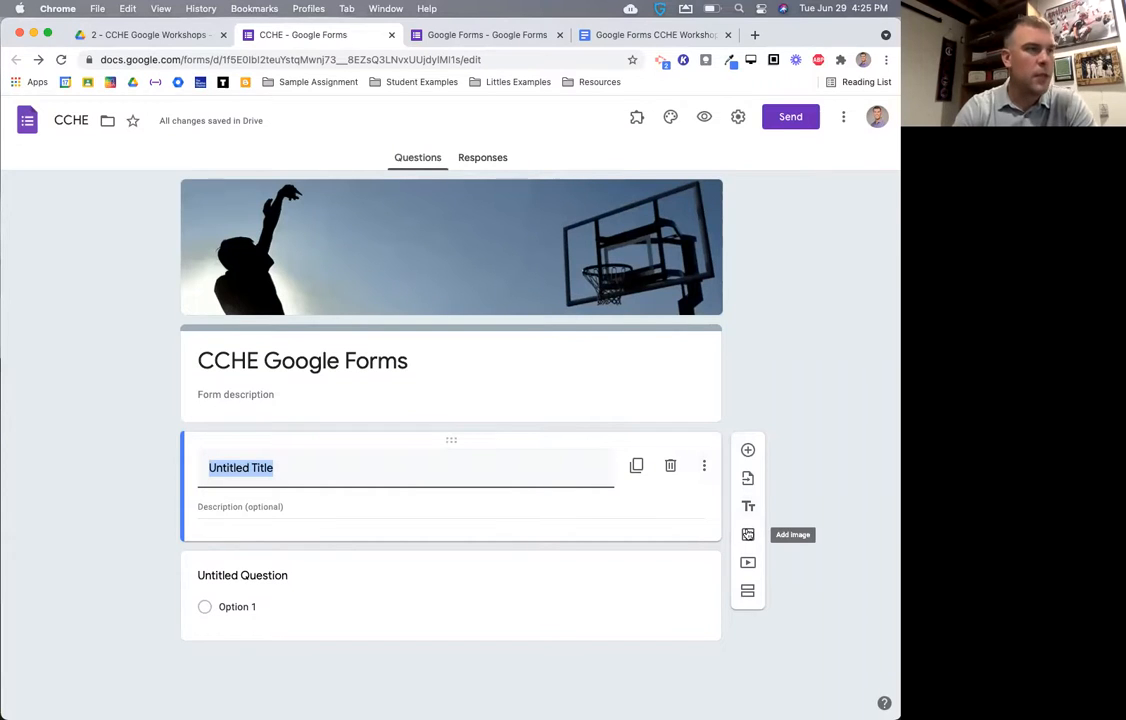
- Bring up the Add video picker from the floating toolbar
scroll(748, 538, "up", 5)
scroll(749, 536, "down", 2)
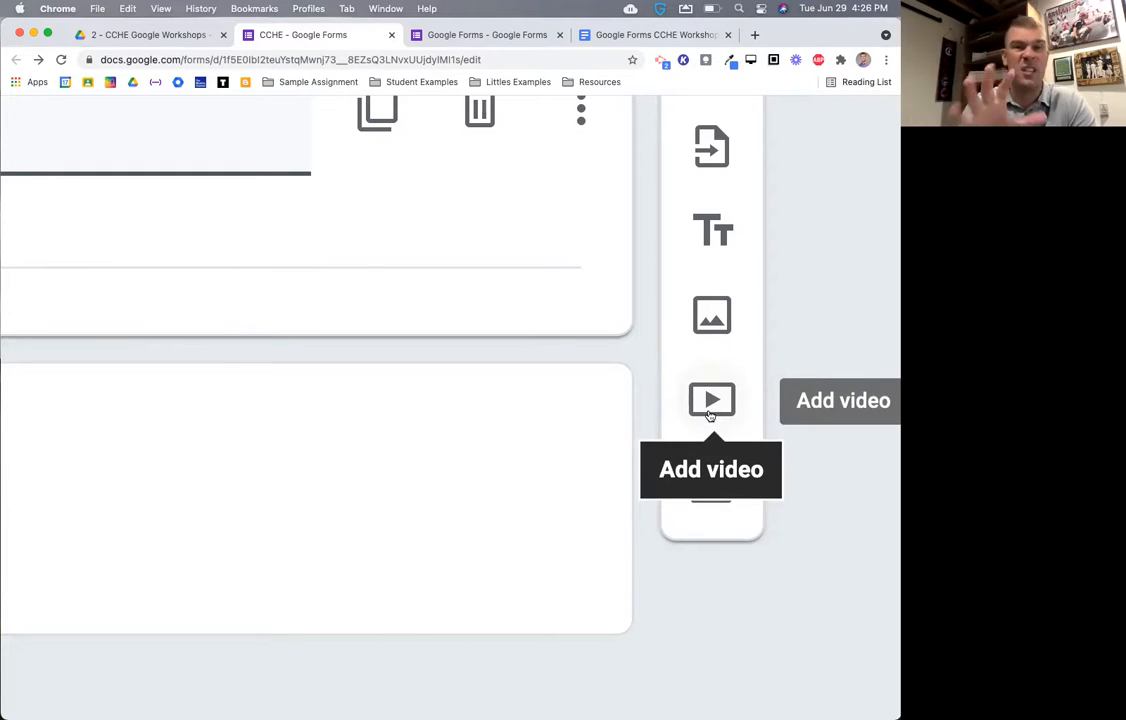
left_click(710, 415)
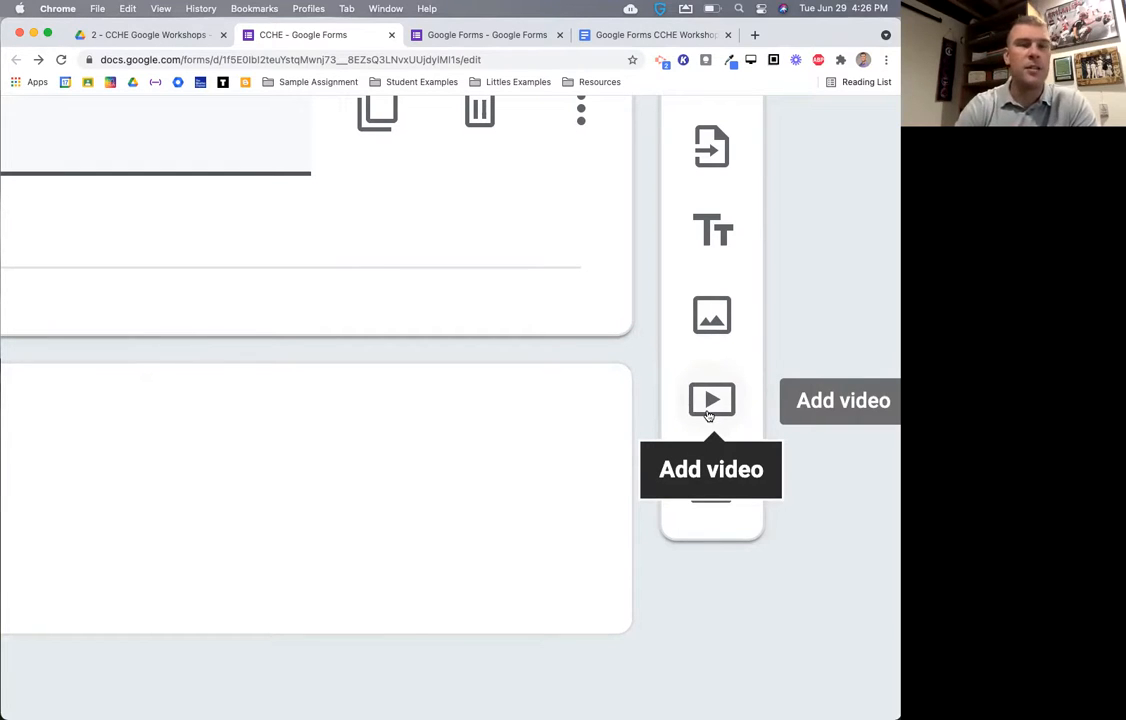
scroll(710, 415, "down", 5)
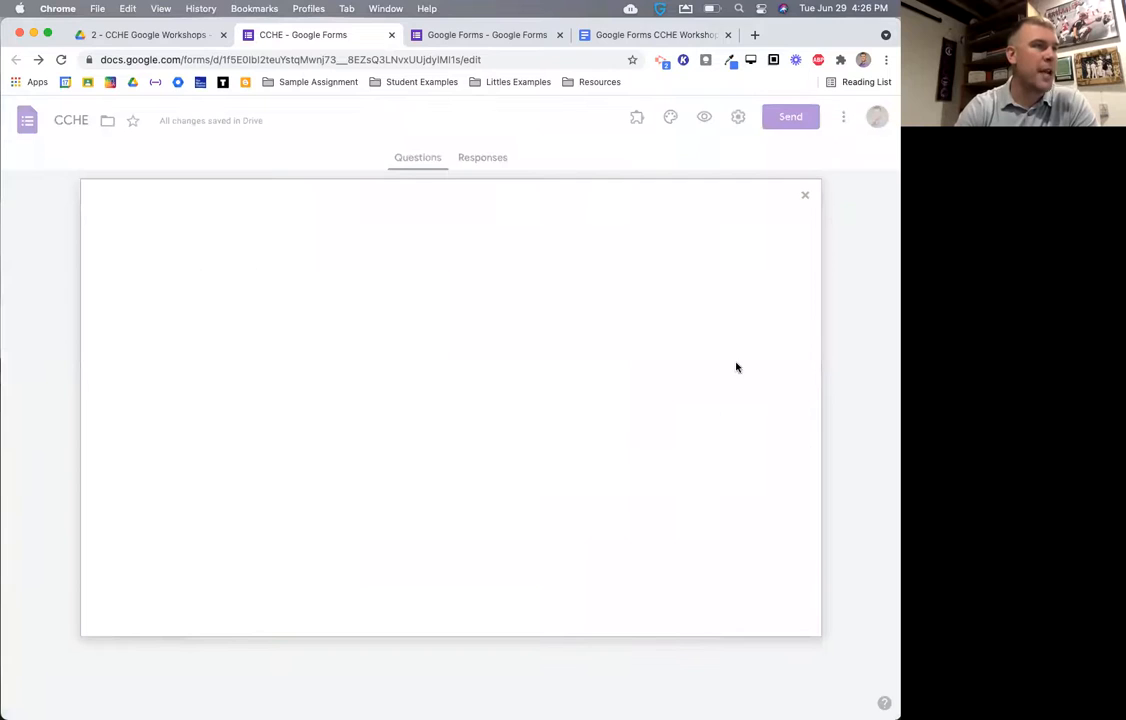
- Search YouTube for 'crash course us history' and insert The Great Depression video
left_click(804, 194)
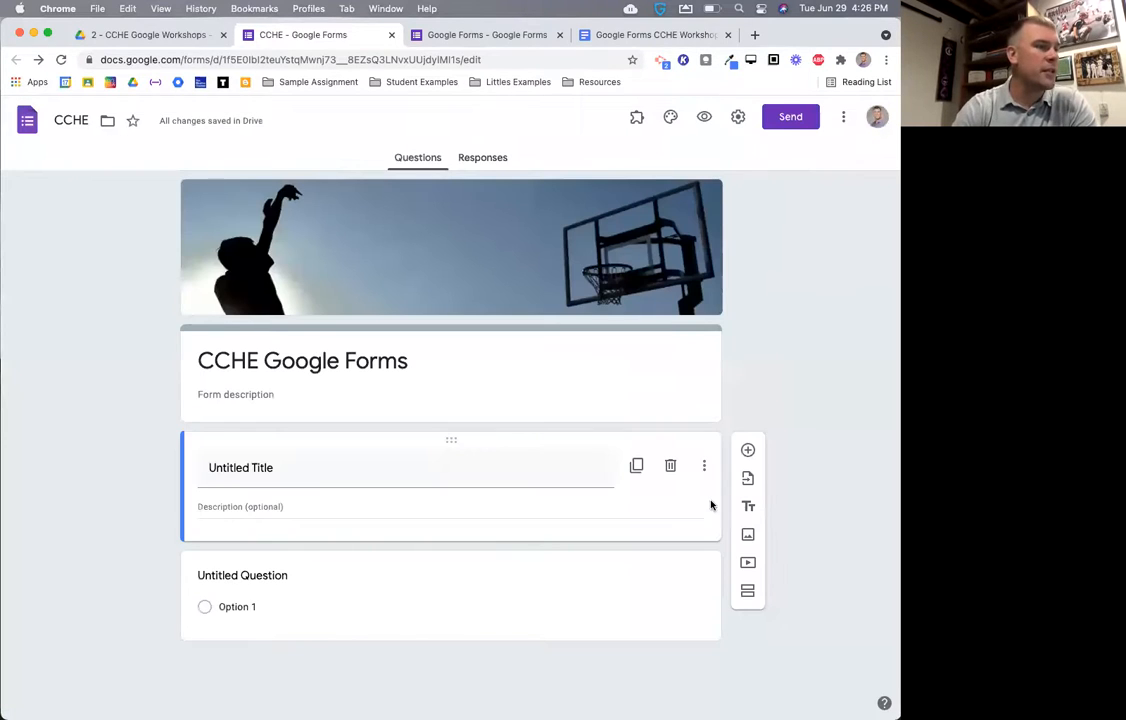
left_click(748, 561)
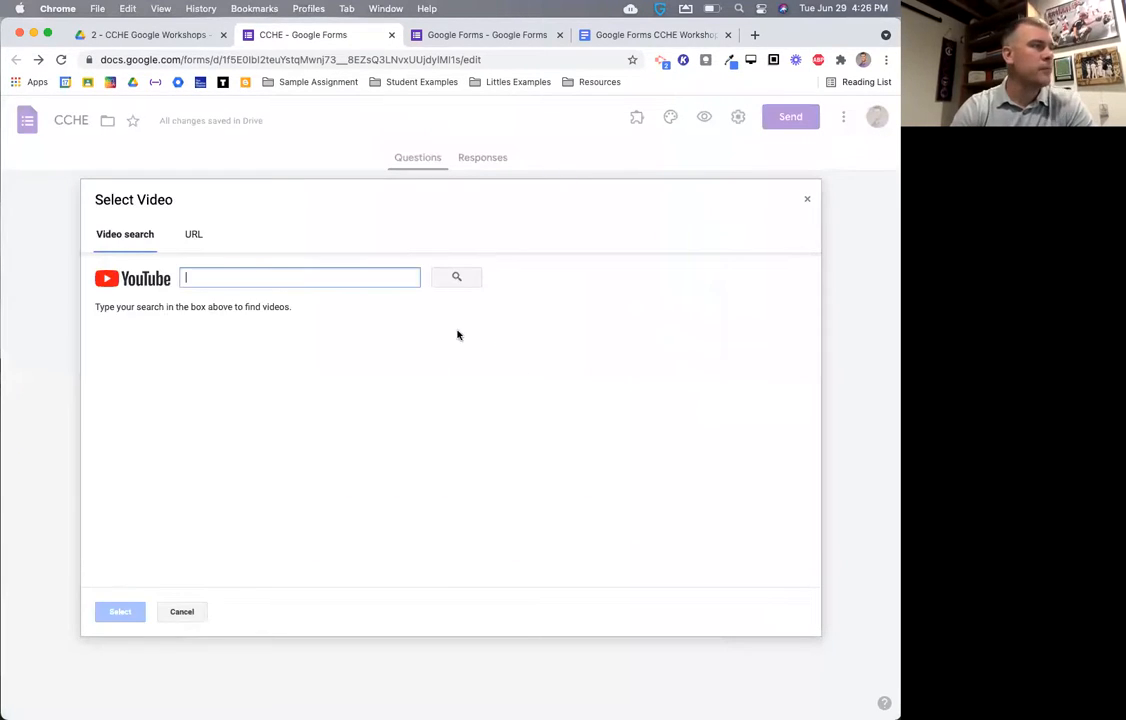
left_click(243, 271)
type("crash")
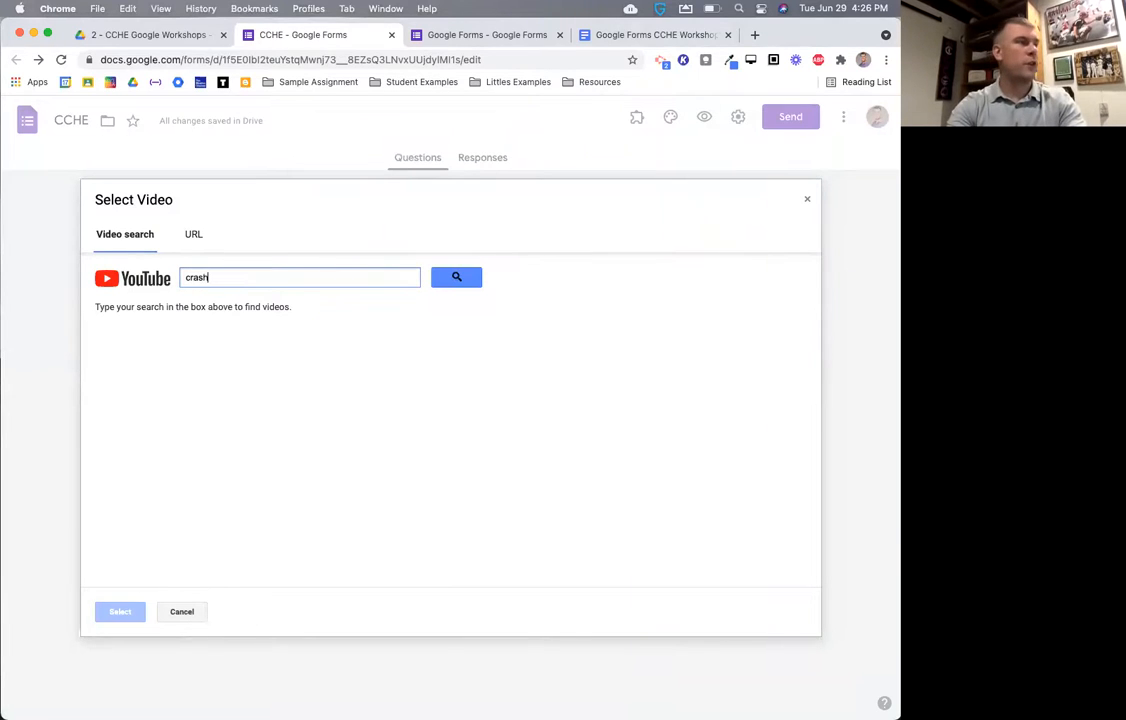
type(" course")
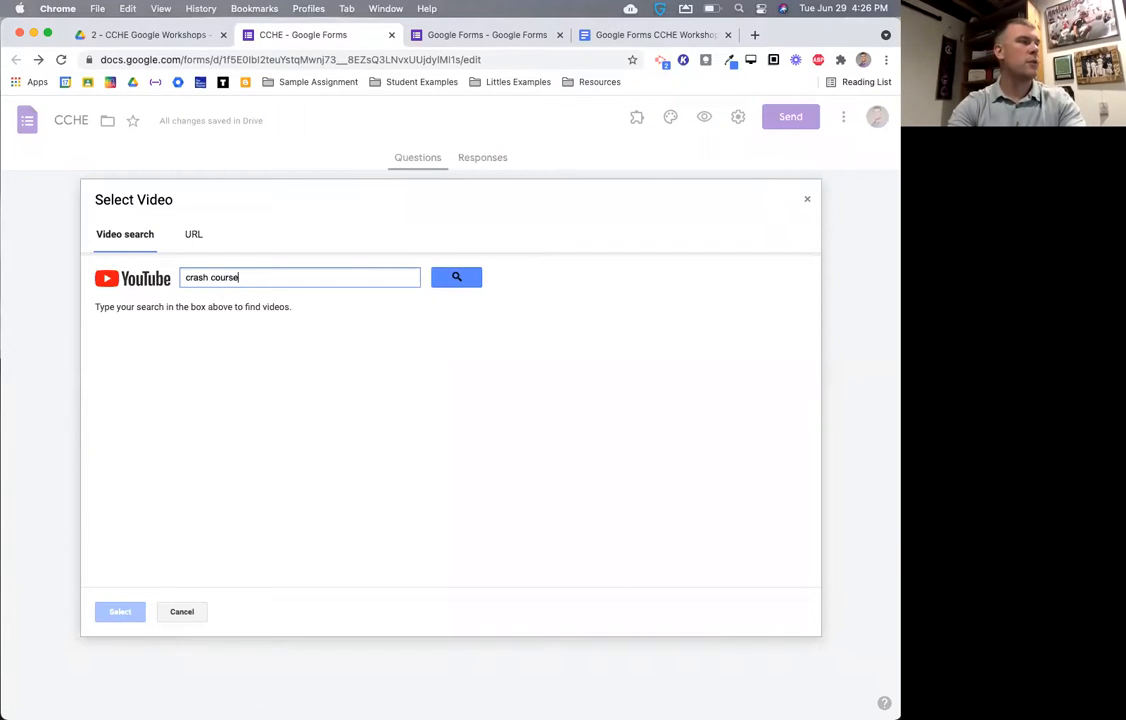
type(" us history")
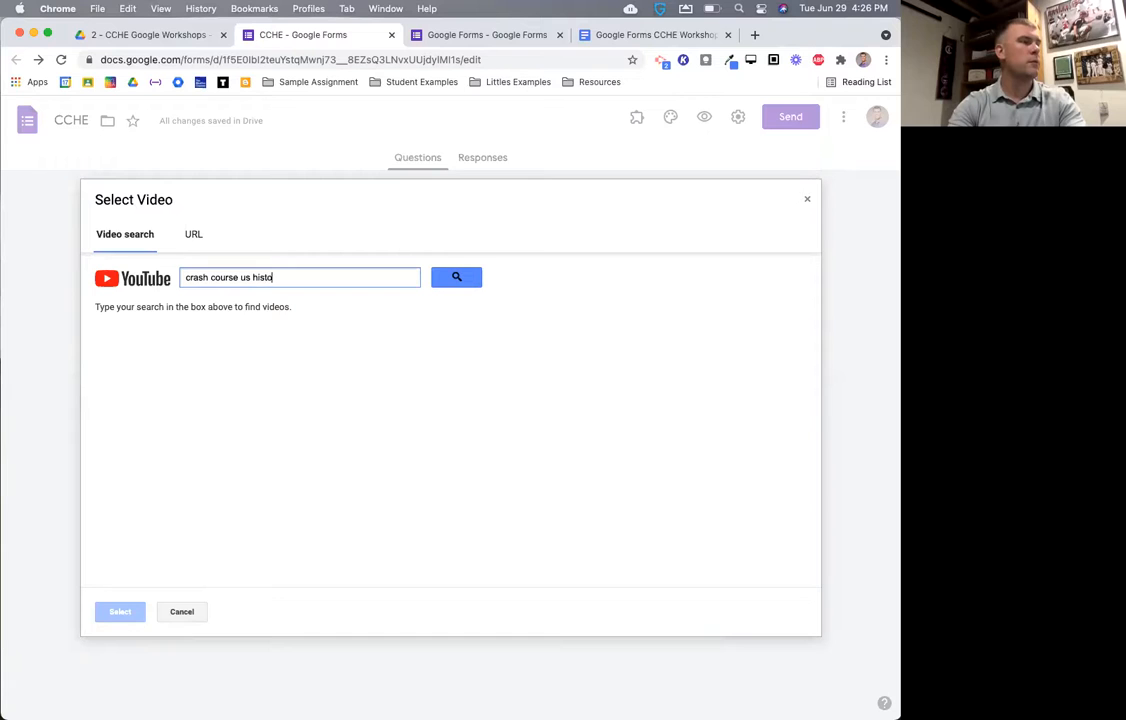
key("Return")
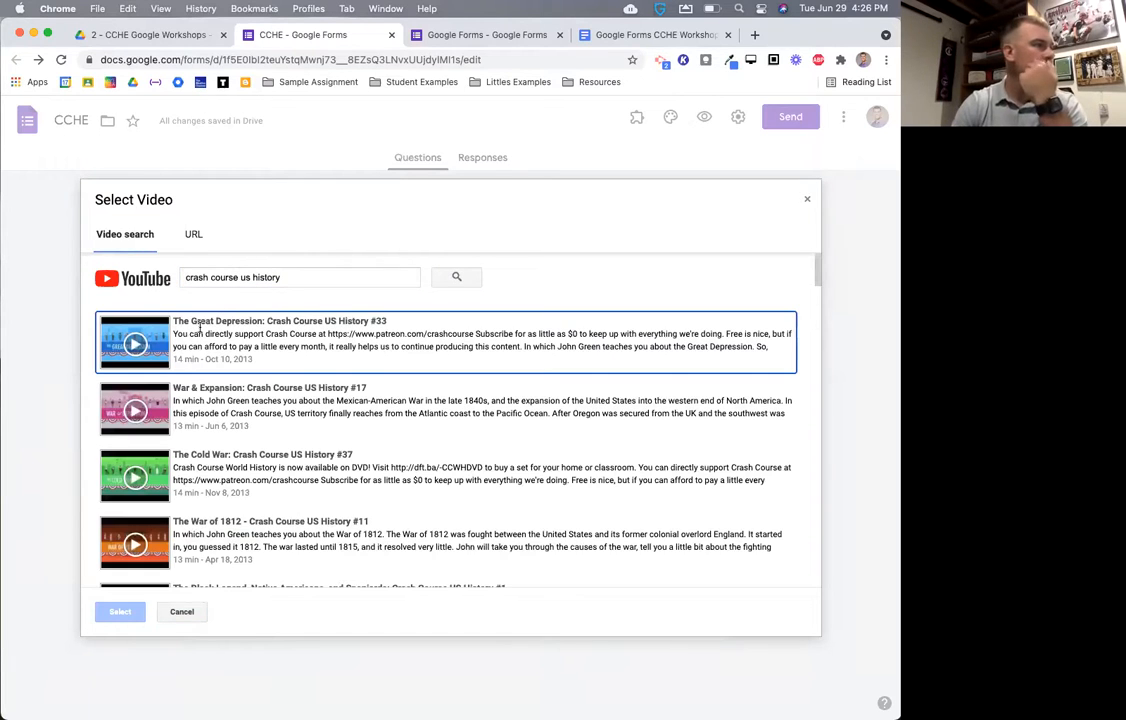
left_click(265, 350)
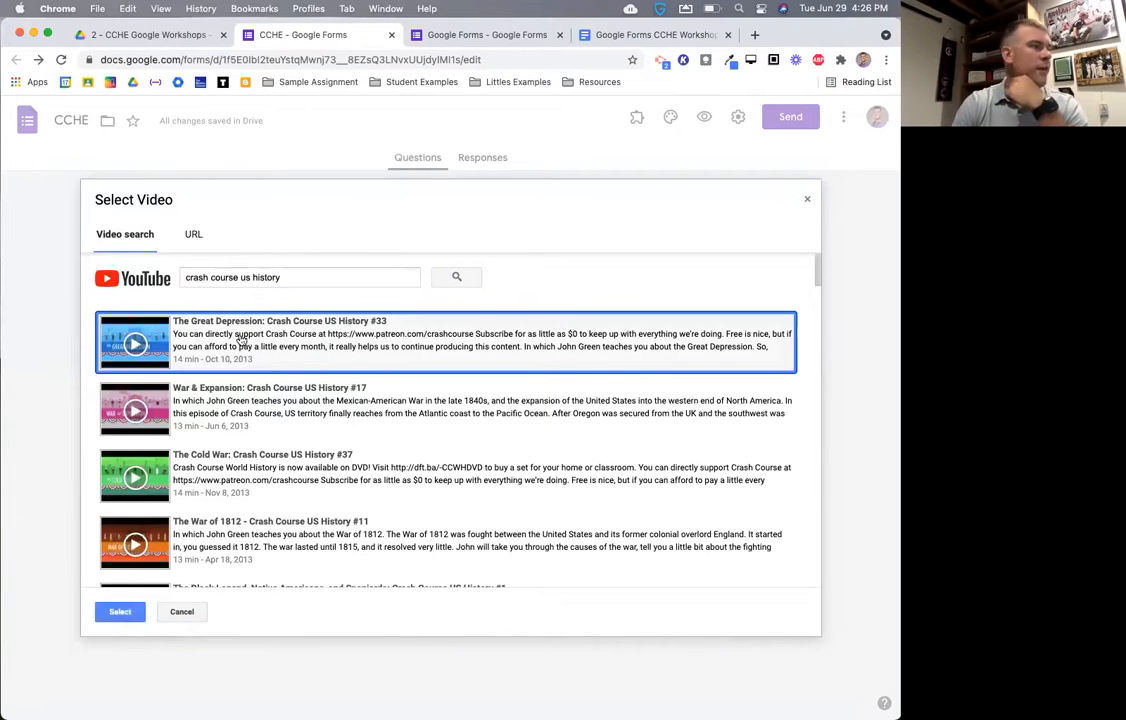
left_click(118, 610)
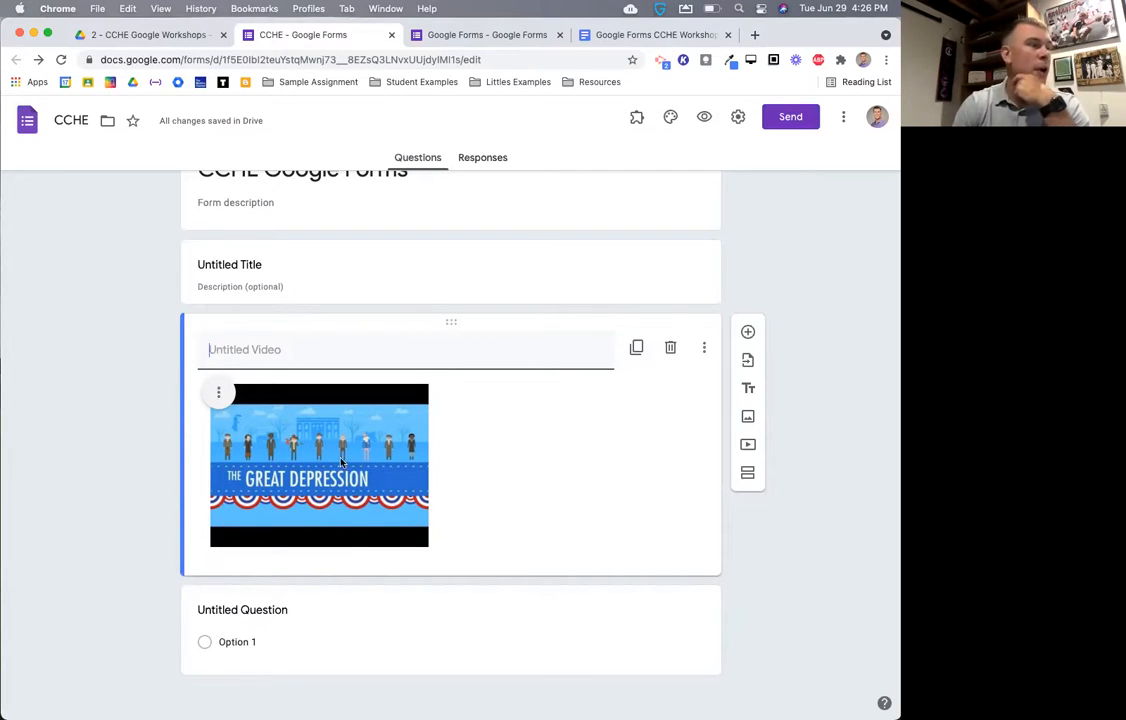
- Preview the form, play and pause the video, choose Option 1, then return to the editor
left_click(704, 117)
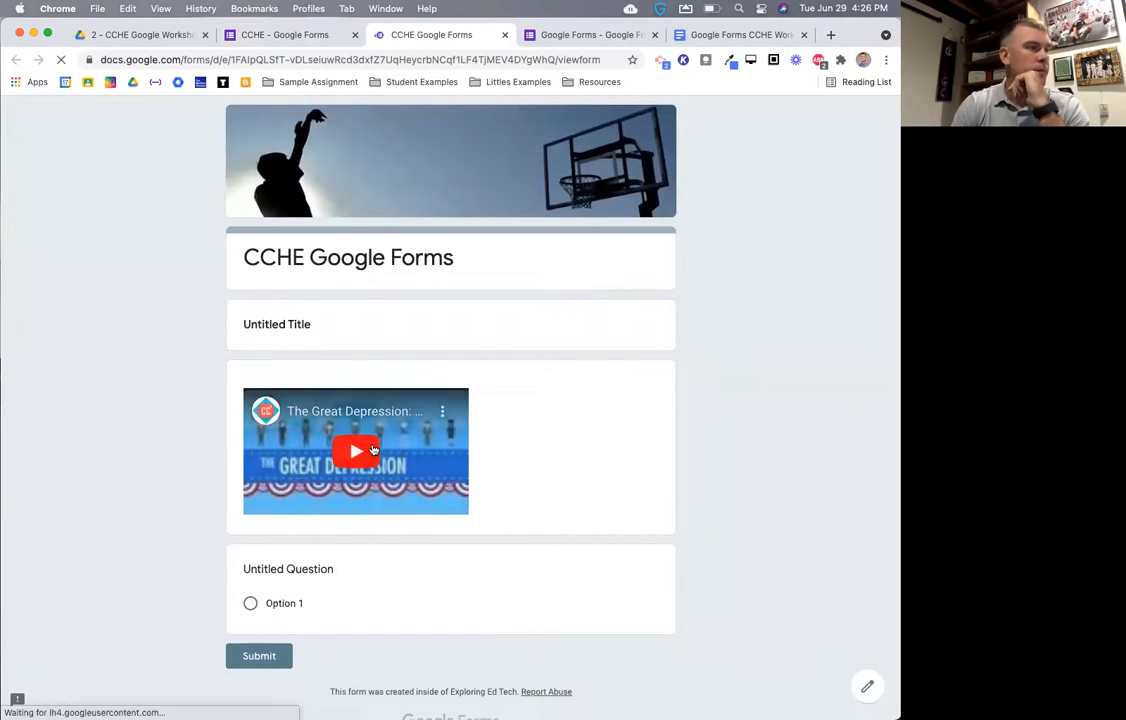
left_click(366, 453)
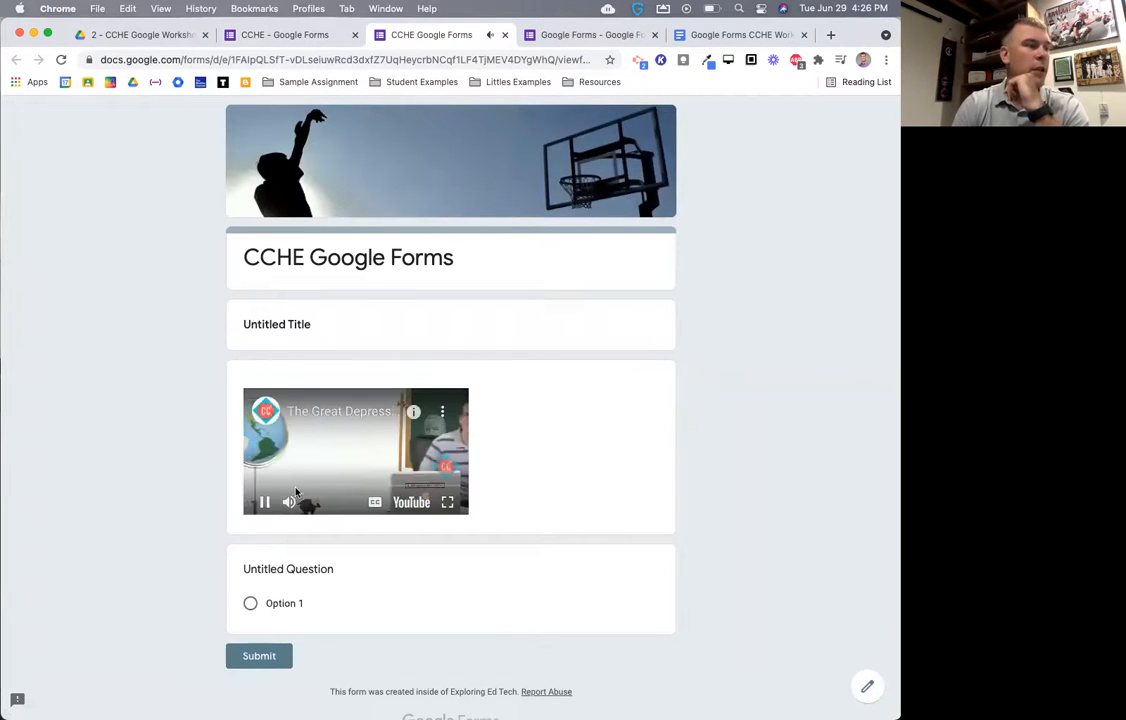
left_click(264, 504)
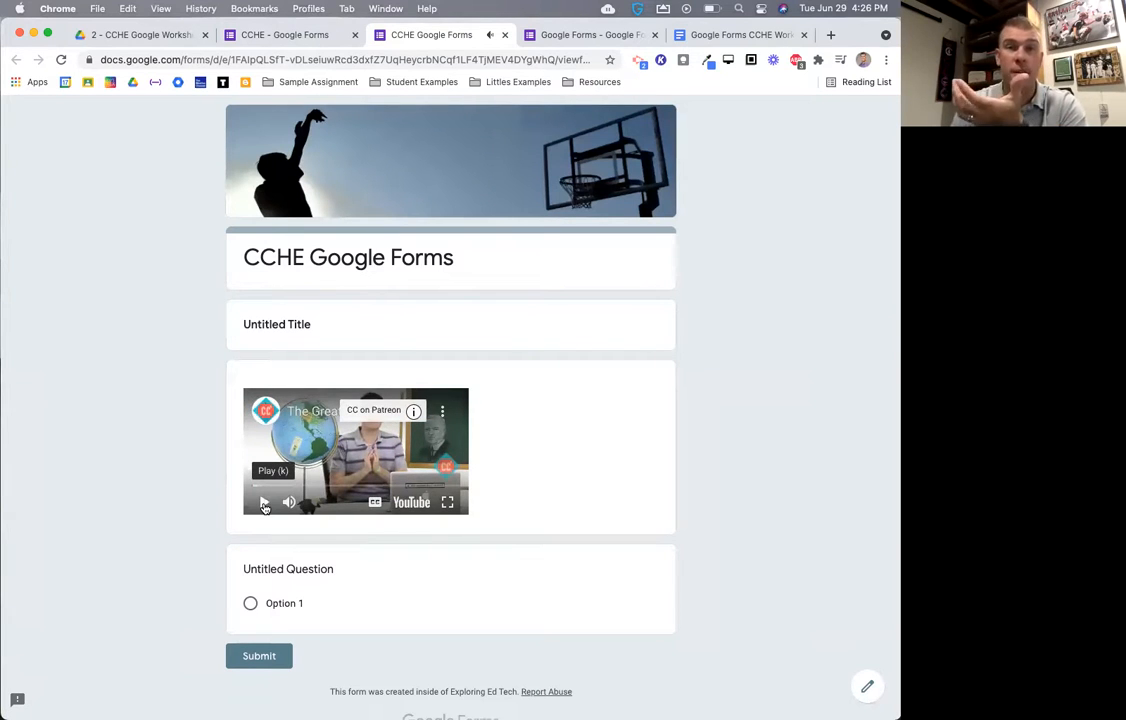
scroll(290, 530, "down", 1)
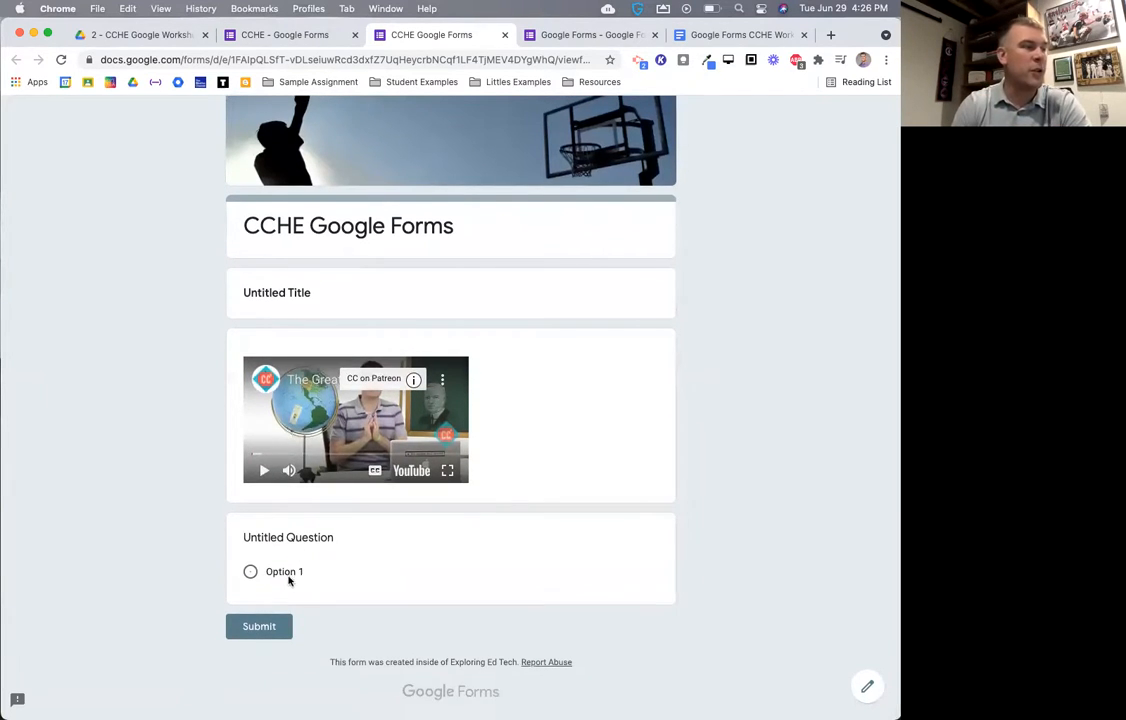
left_click(285, 571)
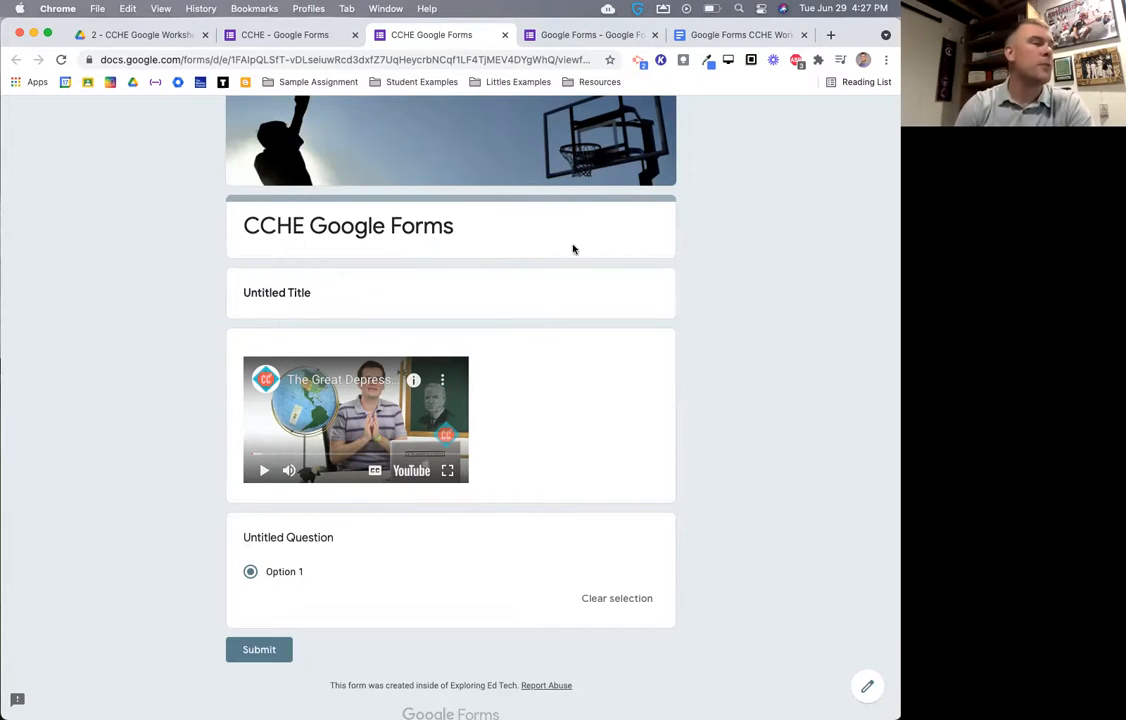
left_click(304, 38)
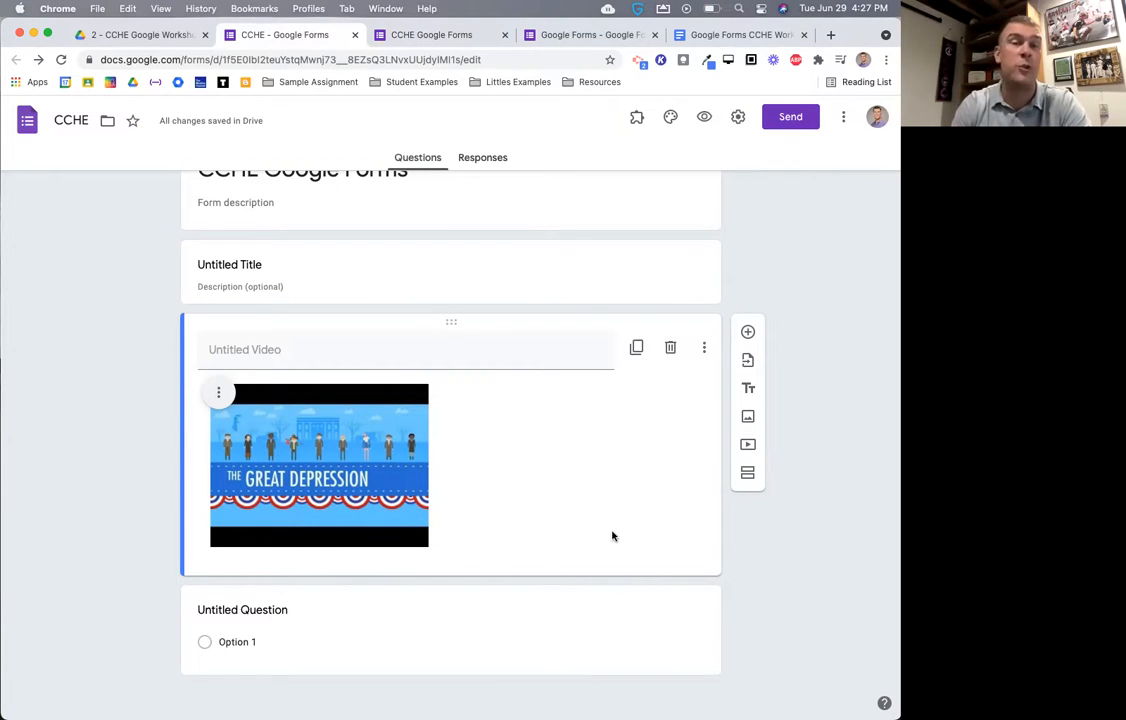
- Add a new untitled section after the Untitled Question card
scroll(618, 536, "down", 1)
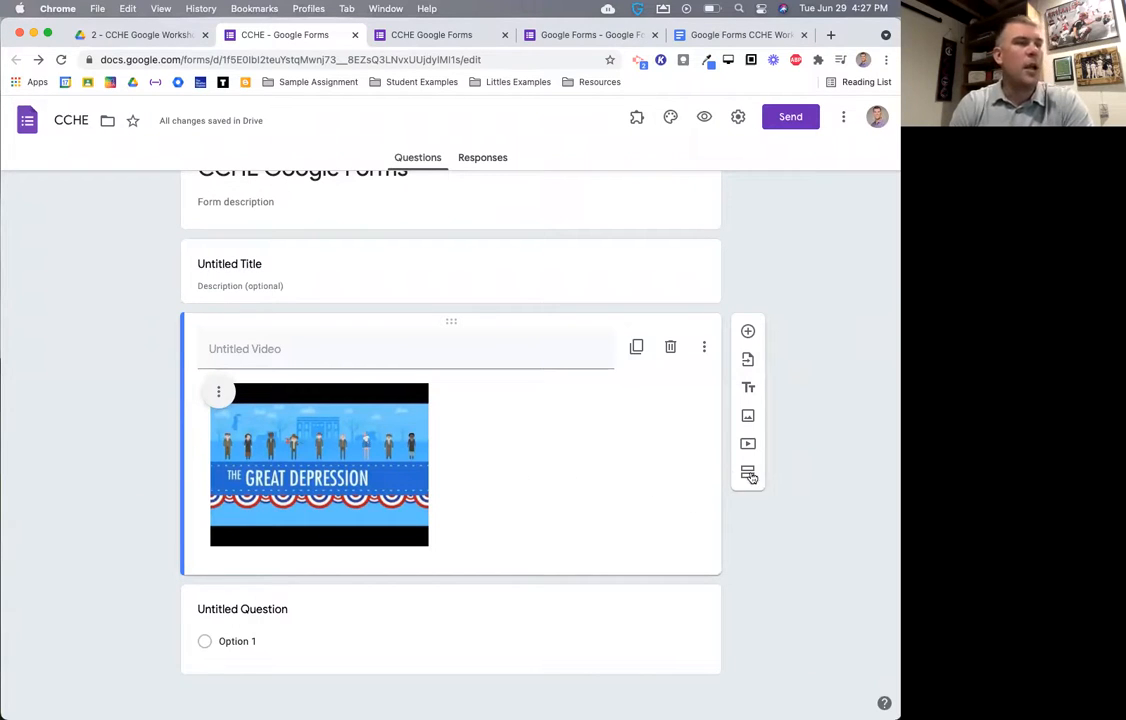
scroll(748, 476, "up", 5)
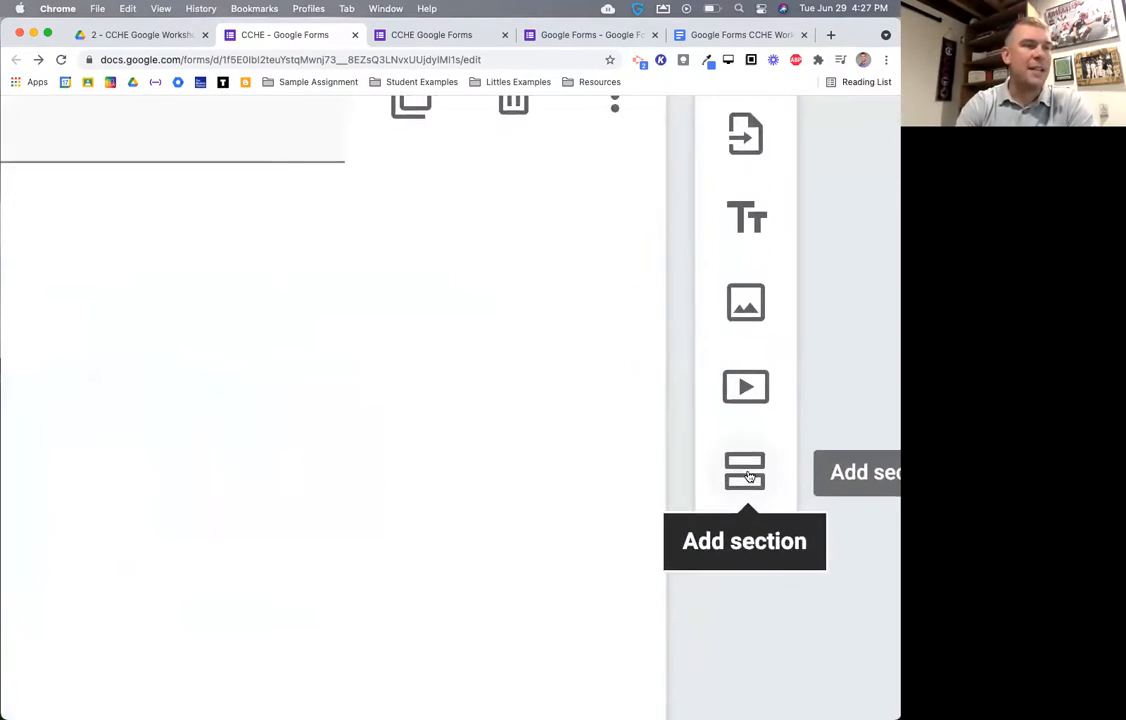
scroll(748, 476, "down", 5)
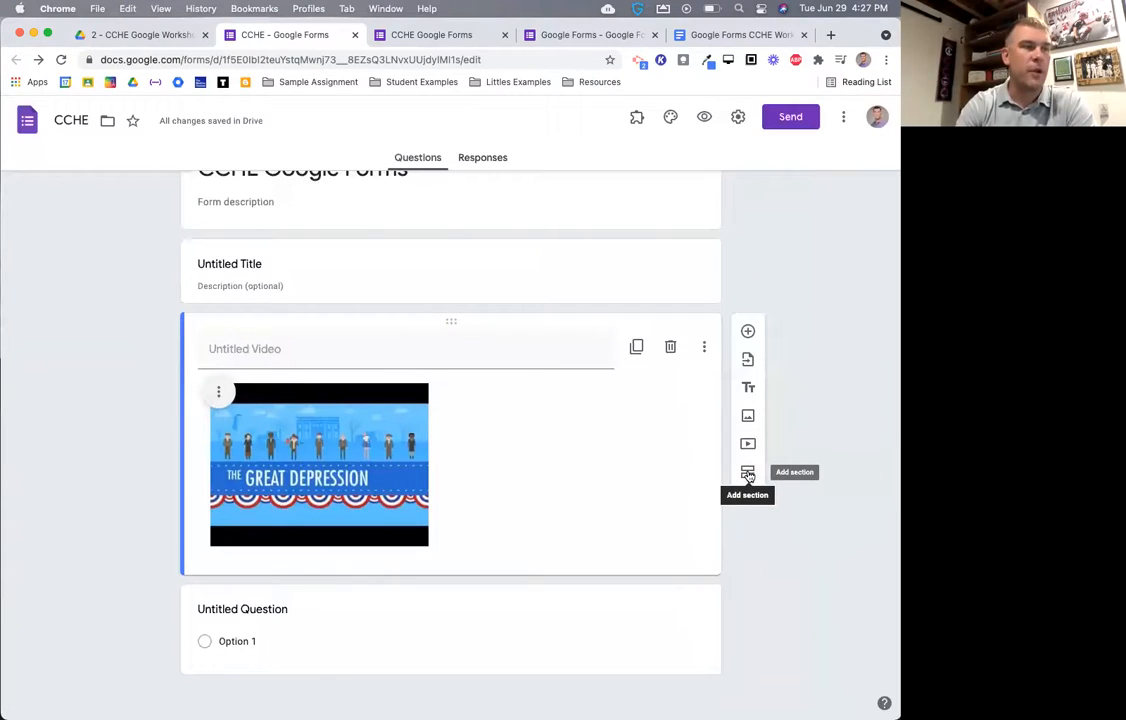
left_click(623, 661)
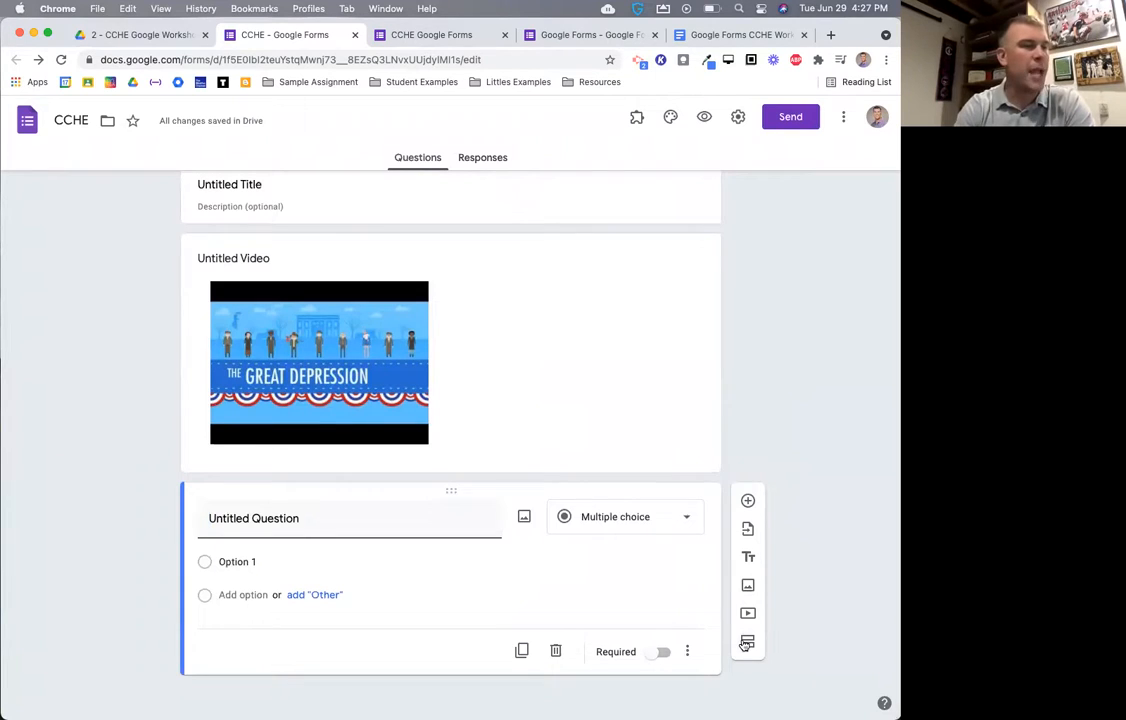
left_click(747, 641)
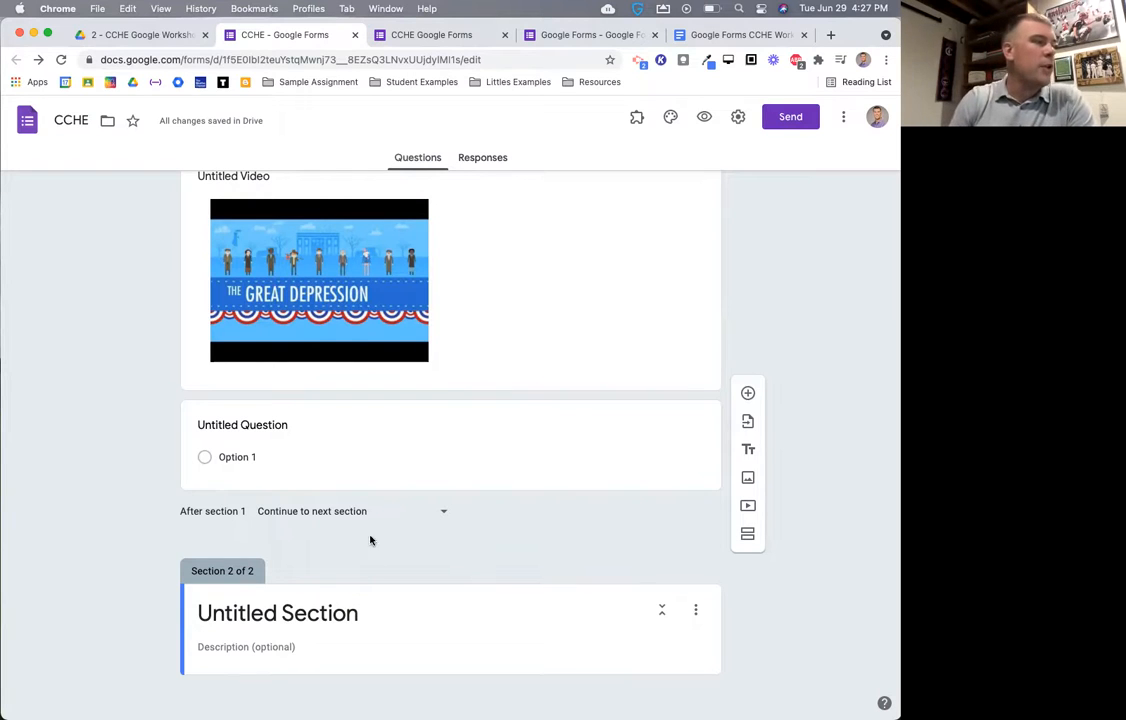
- Preview the form through to page 2, then close the previews and return to the editor
left_click(704, 117)
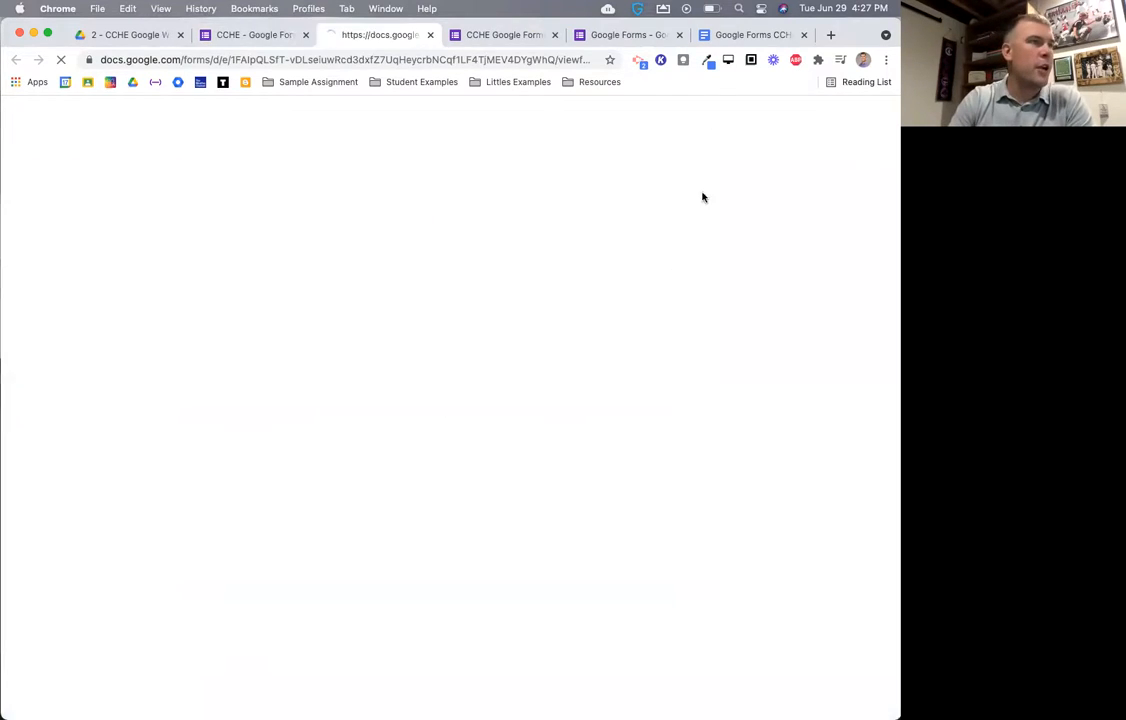
scroll(530, 421, "down", 2)
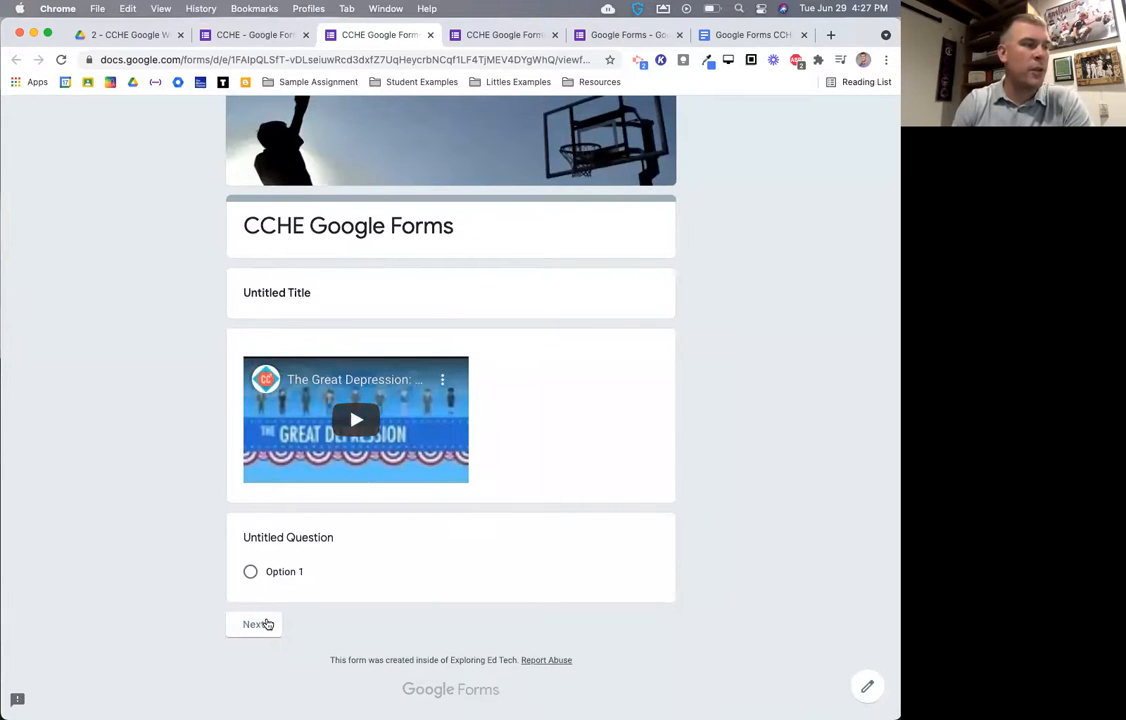
left_click(252, 626)
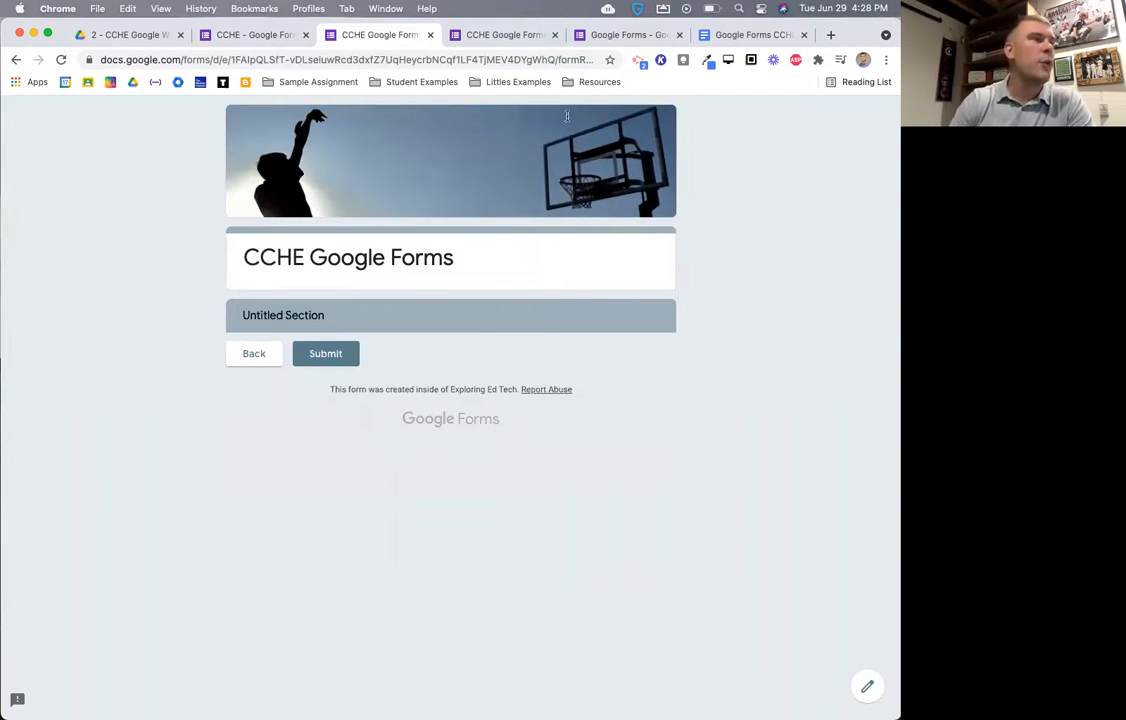
left_click(431, 36)
left_click(430, 35)
left_click(491, 280)
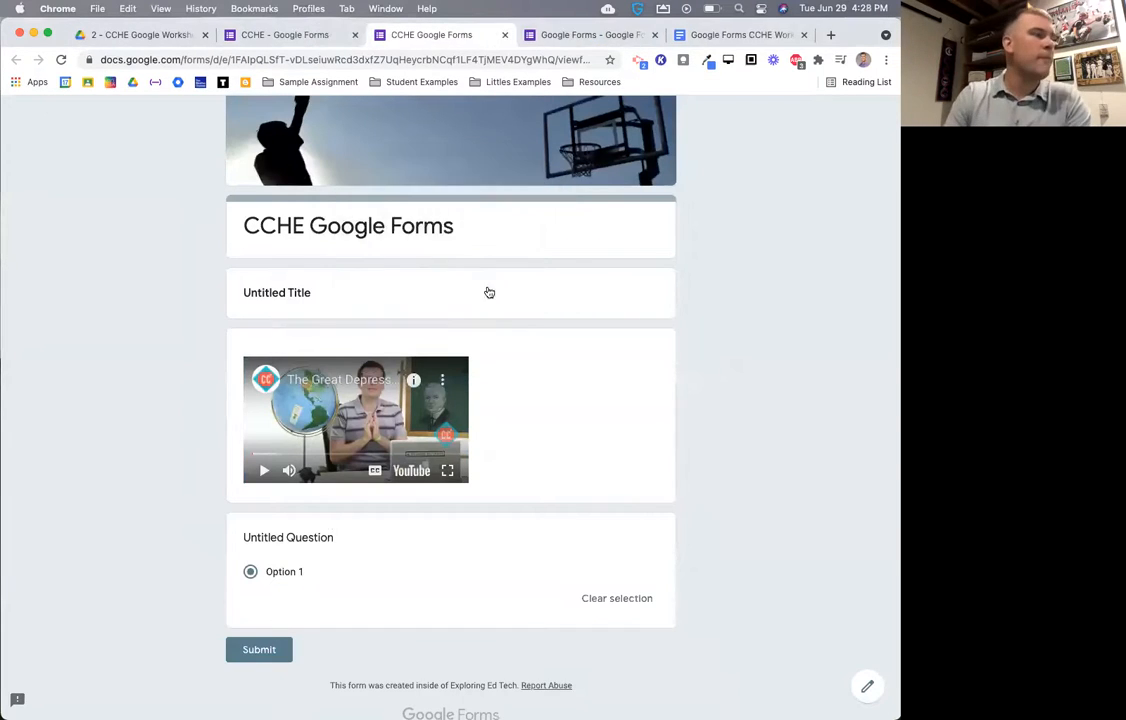
left_click(322, 36)
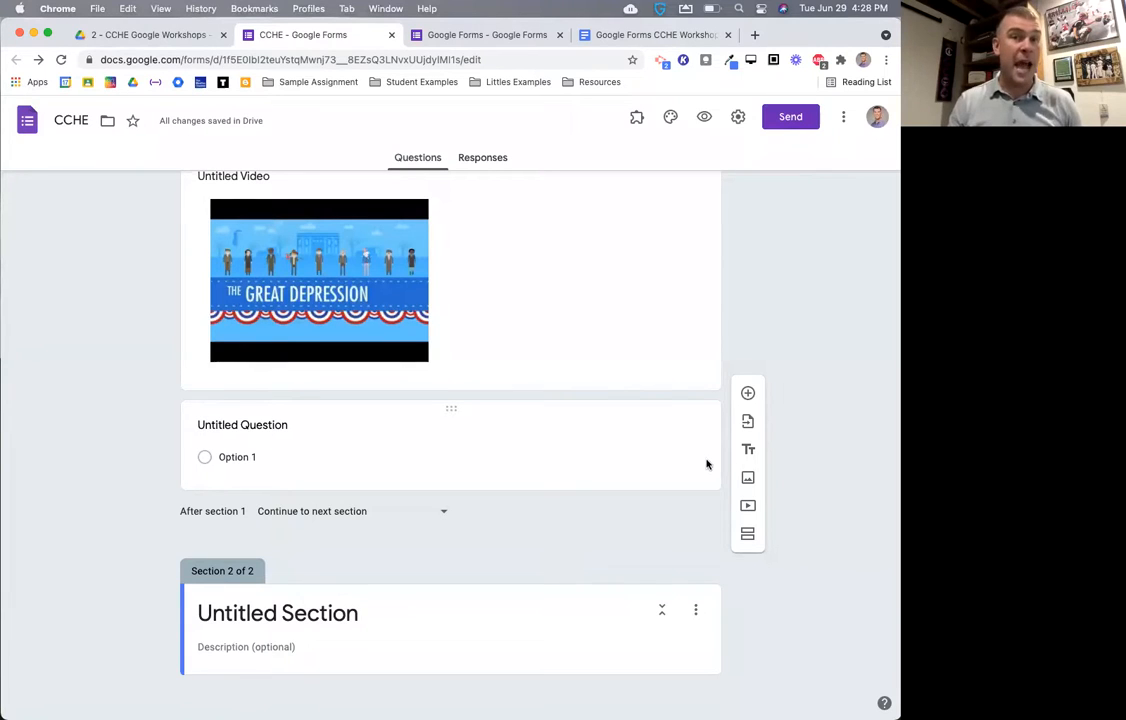
- Delete the second section, the Great Depression video and the Untitled Title block
left_click(695, 609)
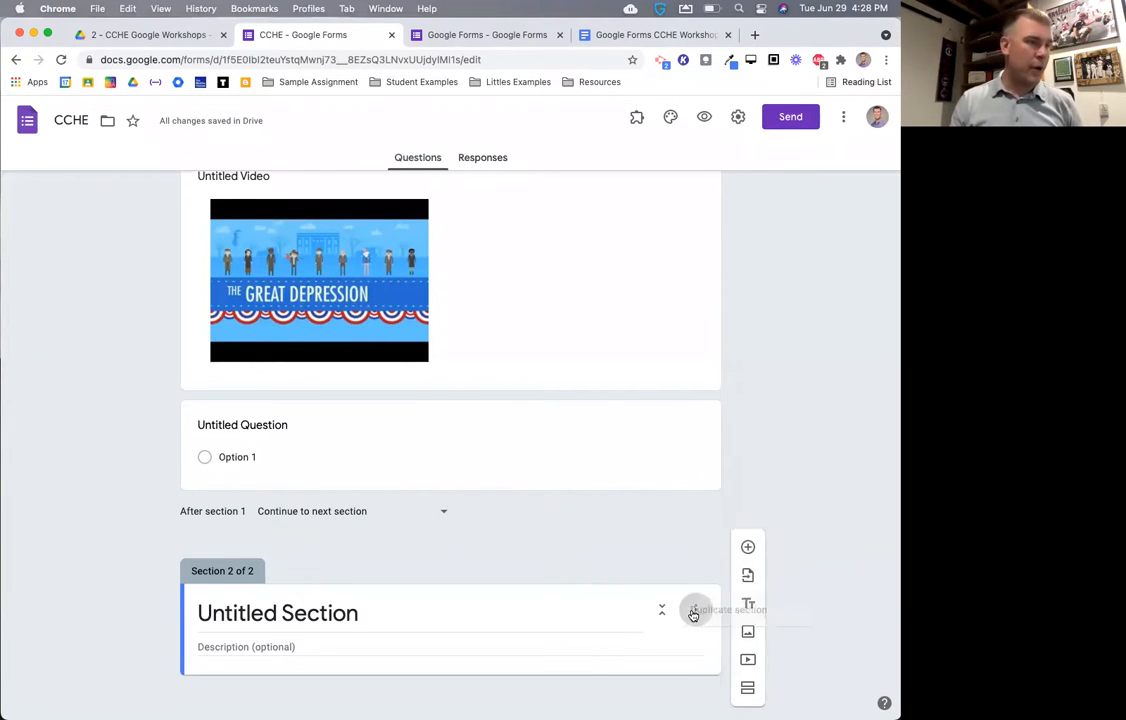
left_click(725, 655)
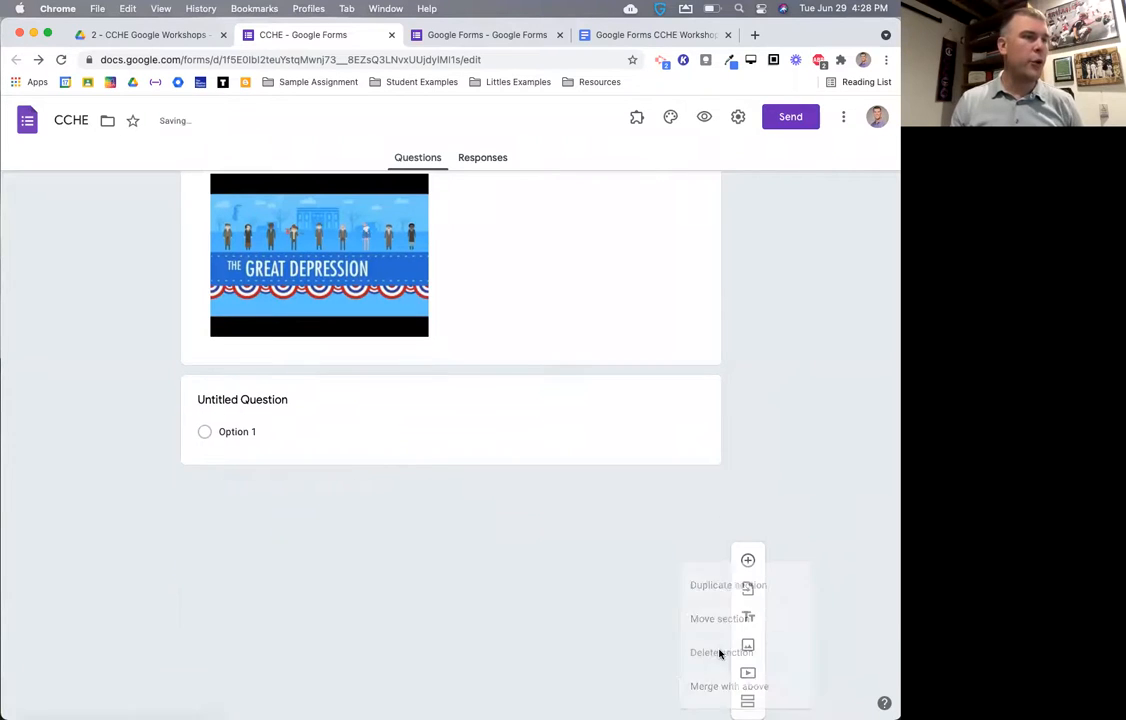
scroll(495, 390, "up", 5)
left_click(660, 356)
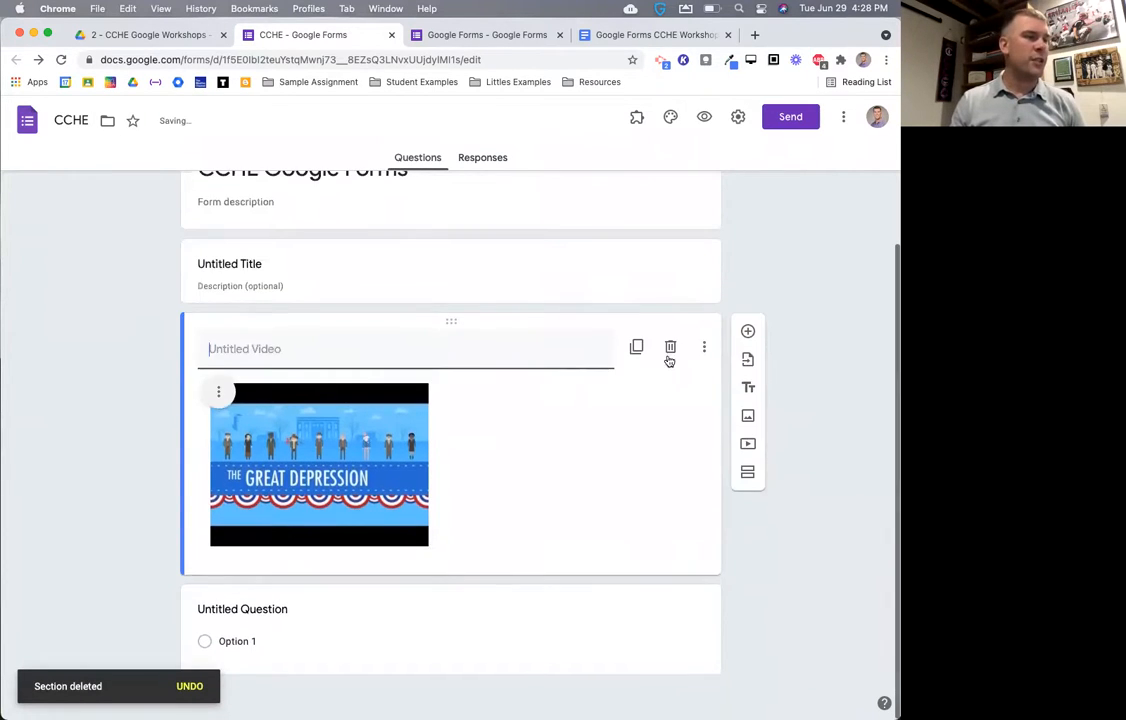
left_click(668, 348)
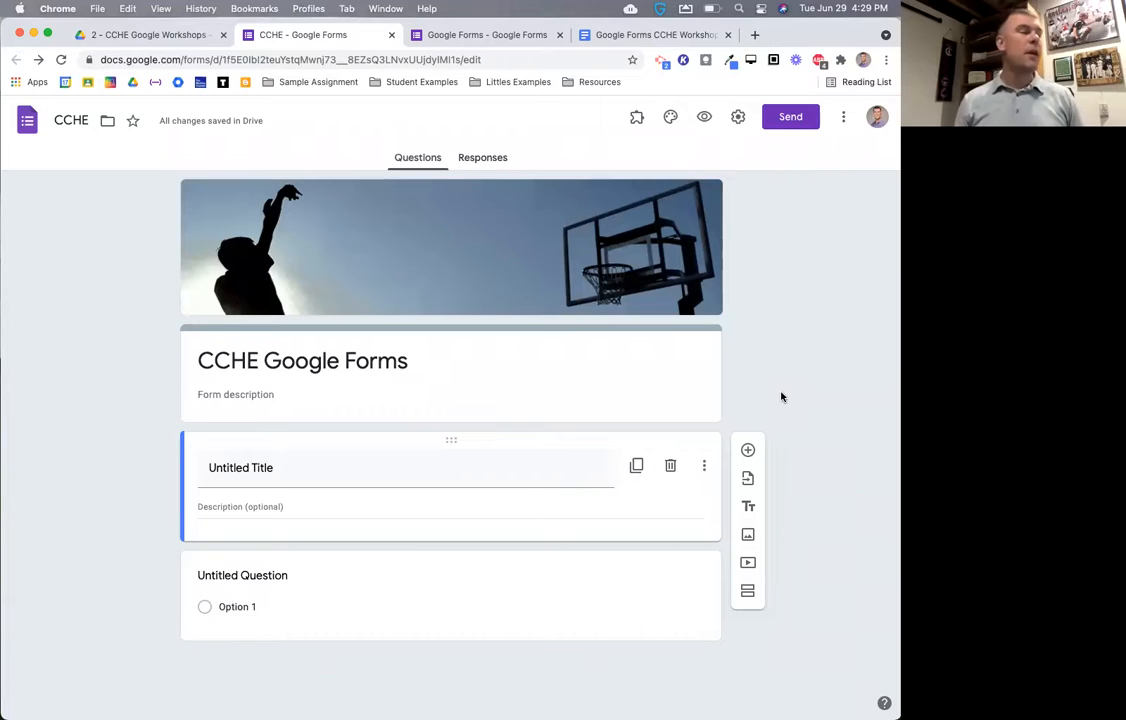
left_click(671, 467)
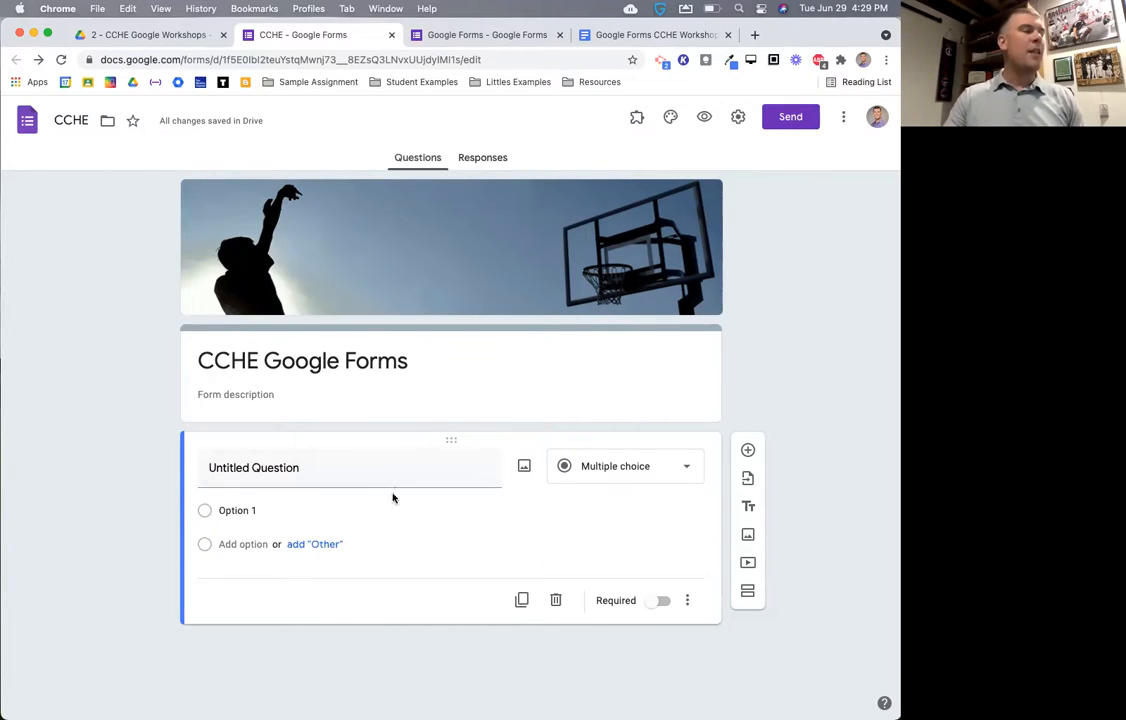
- Title the first question 'What is your name?', make it Short answer, and preview the form
left_click(374, 468)
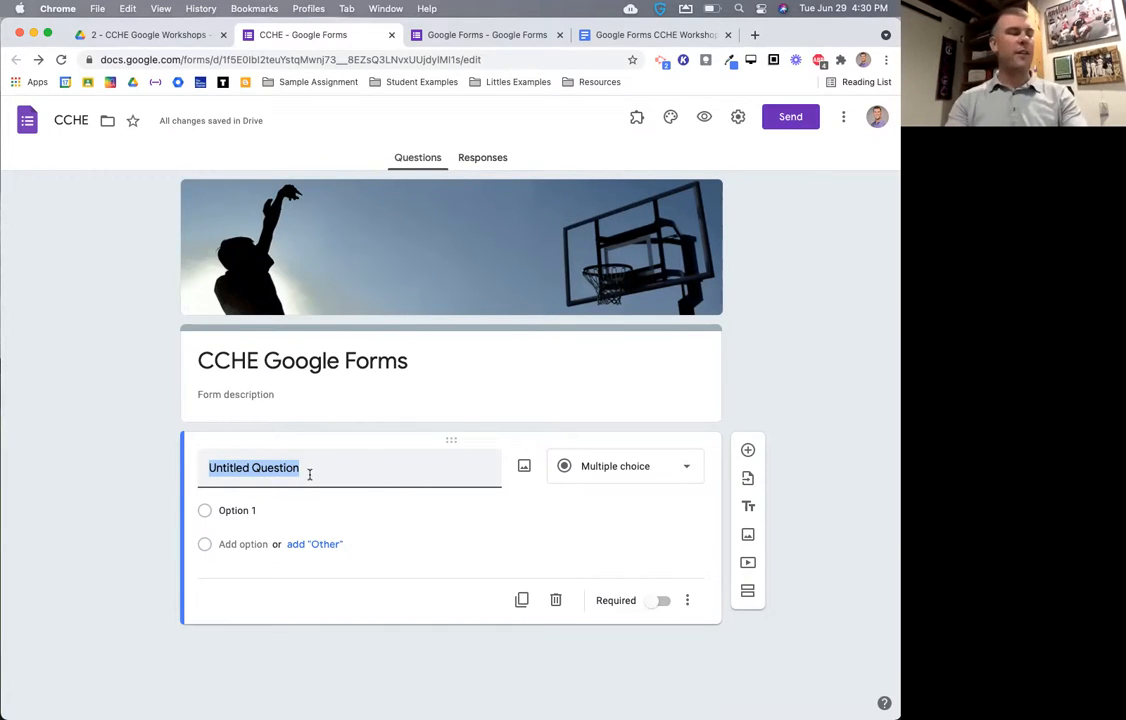
type("What ")
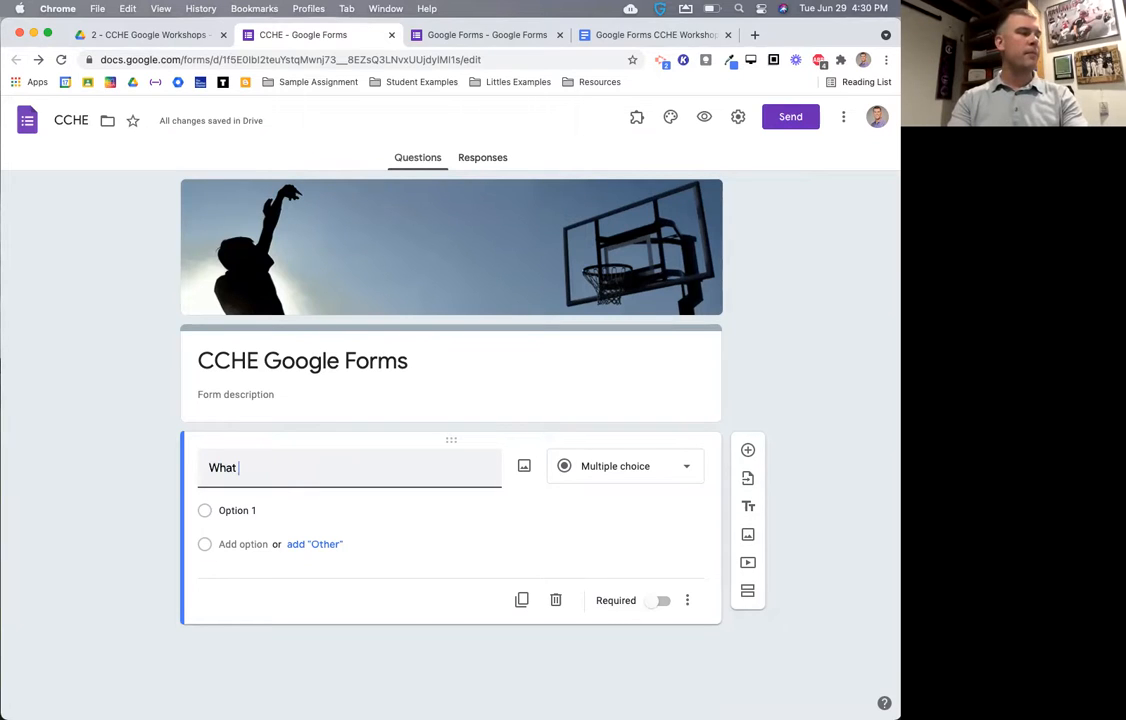
type("is your name?")
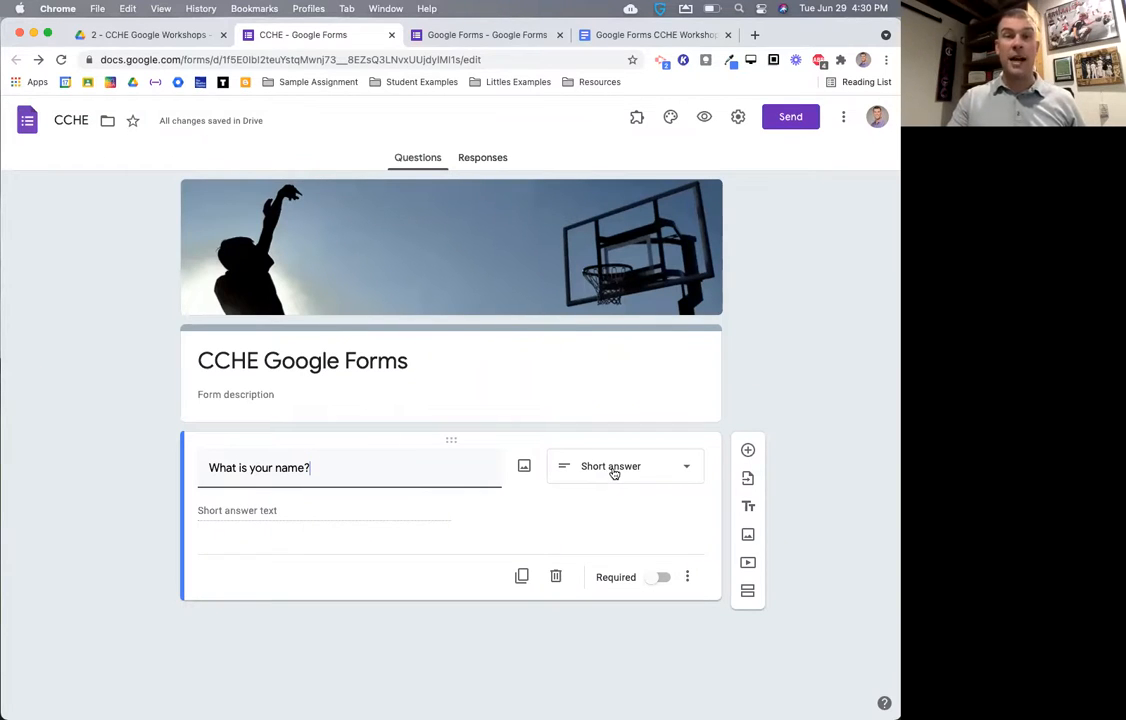
left_click(672, 474)
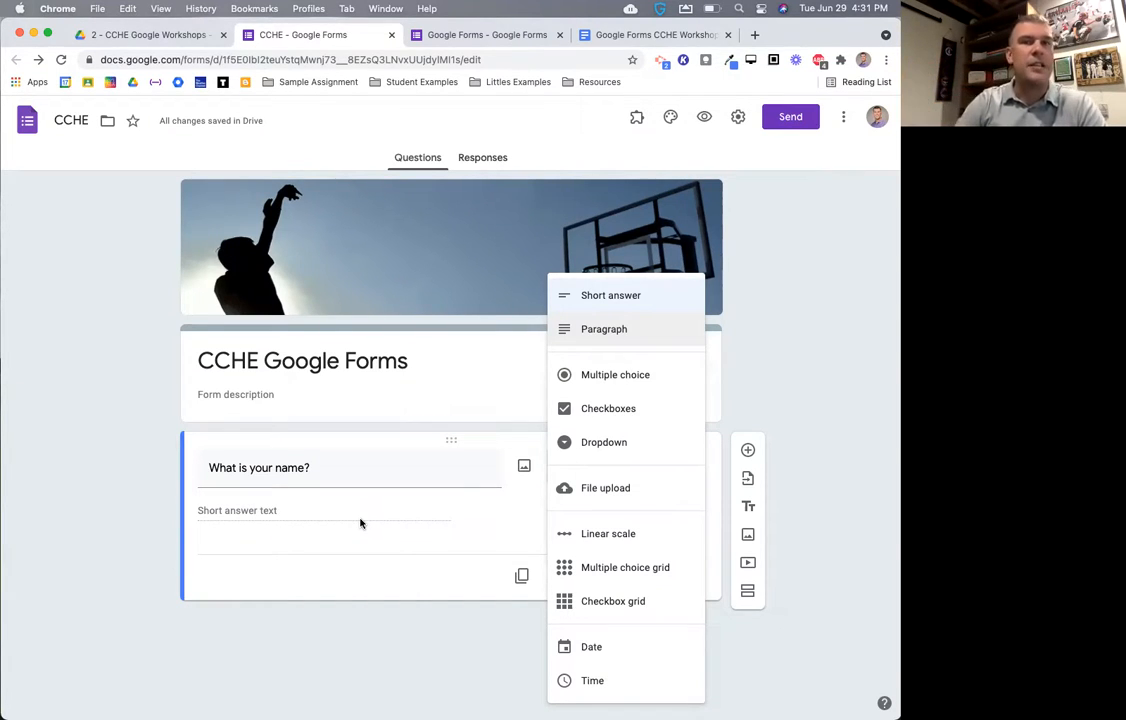
left_click(704, 117)
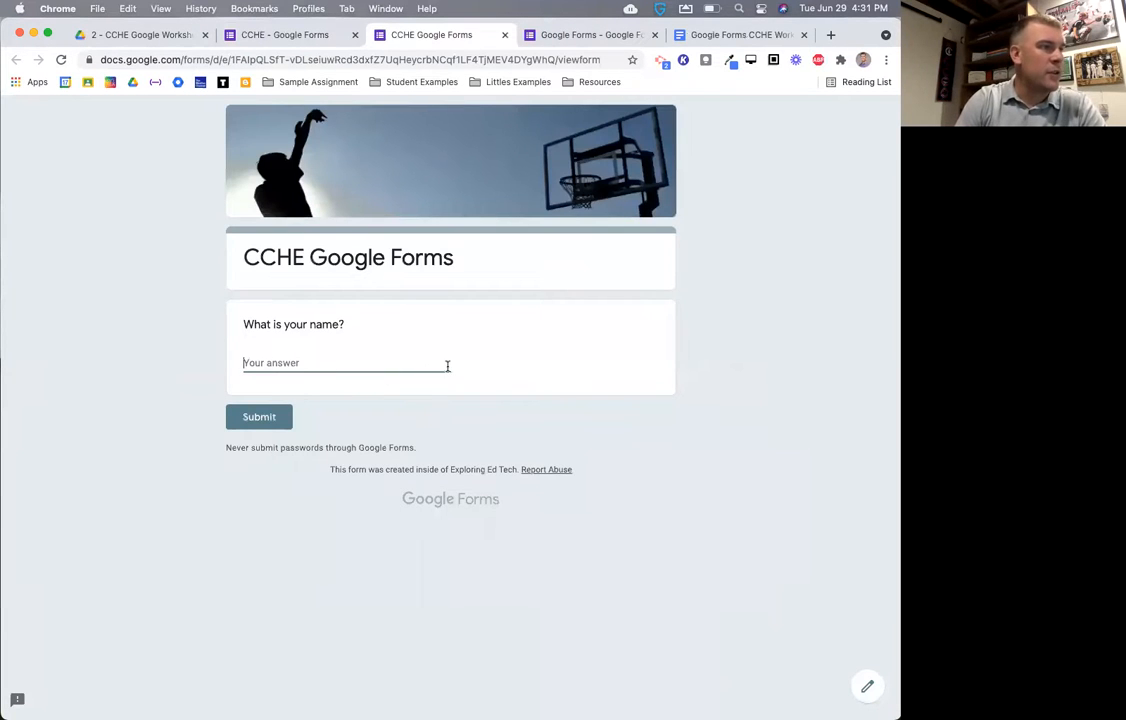
- Type test text into the preview's name answer box, then select and delete it
left_click(450, 364)
type("aaaaaaaaaaaaaaaaaaaa")
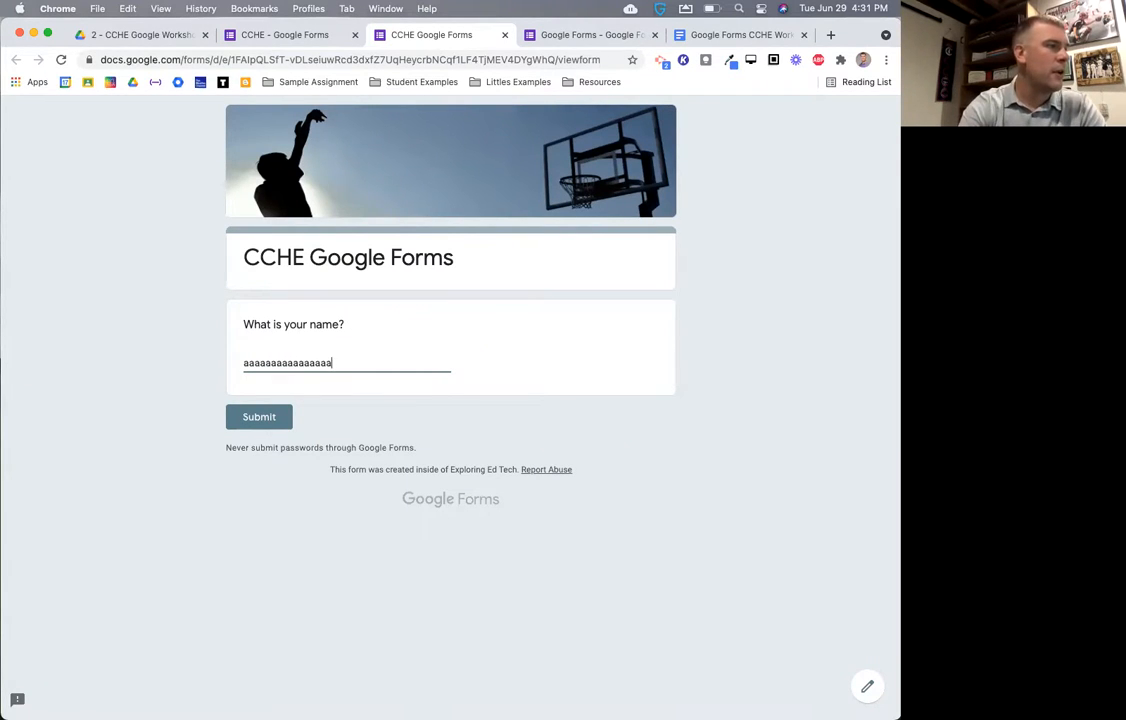
type("aaaaauhrjlkhsal;hsd;hlfjah")
type("lkjshkjhsgjhslgfhgjksh;kgjhglkjhdklgh")
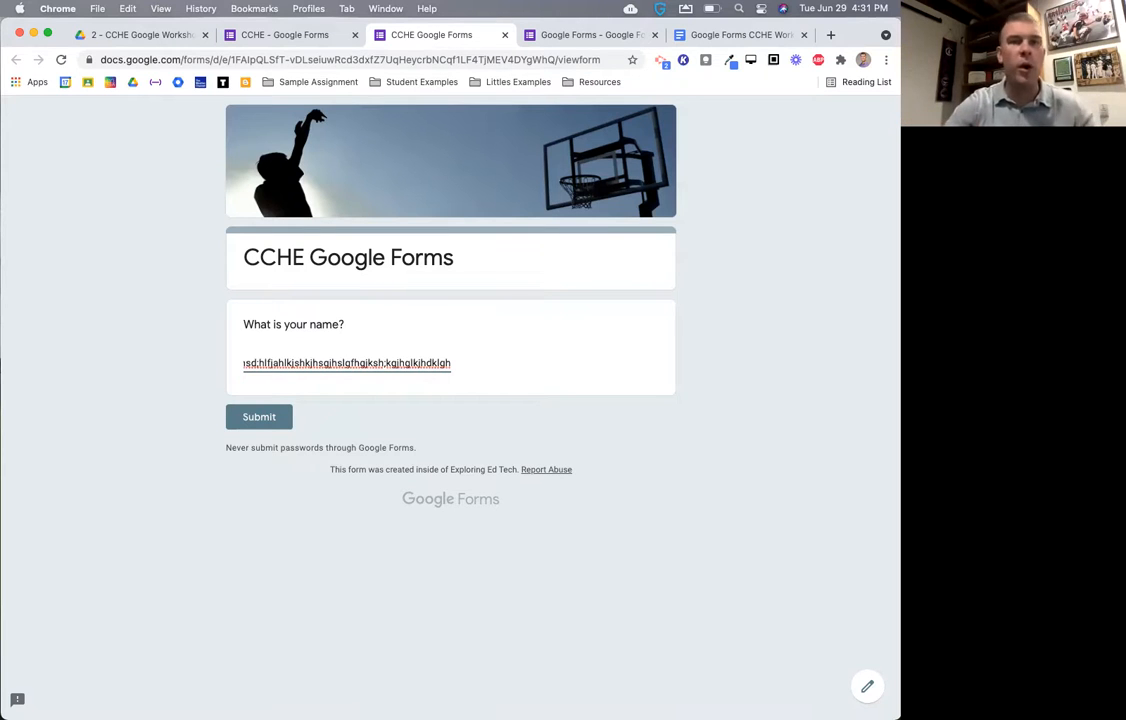
left_click_drag(410, 362, 221, 369)
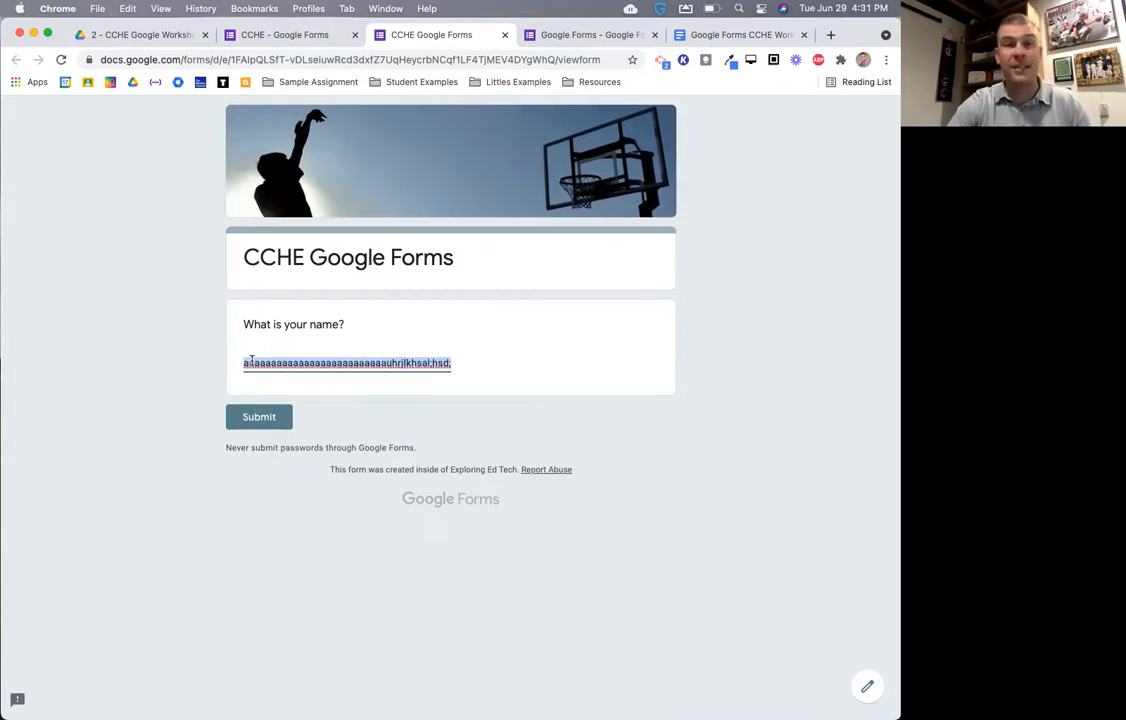
type("kljk")
key("BackSpace")
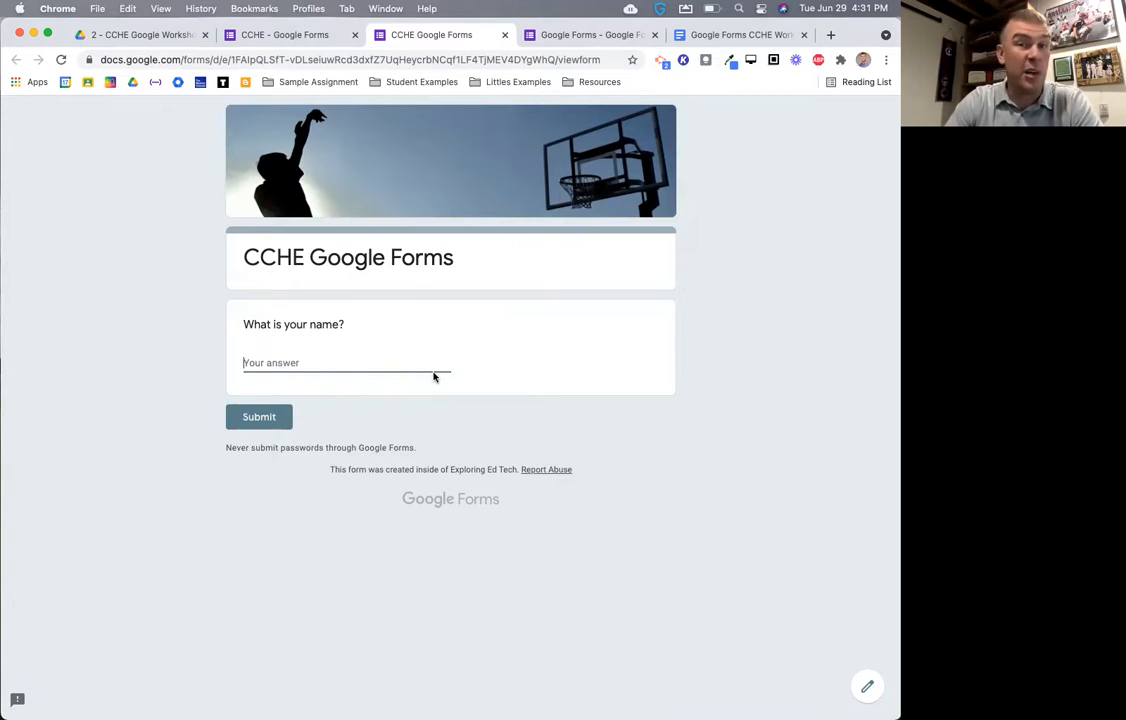
- Leave the preview and change 'What is your name?' to a Paragraph question
left_click(276, 35)
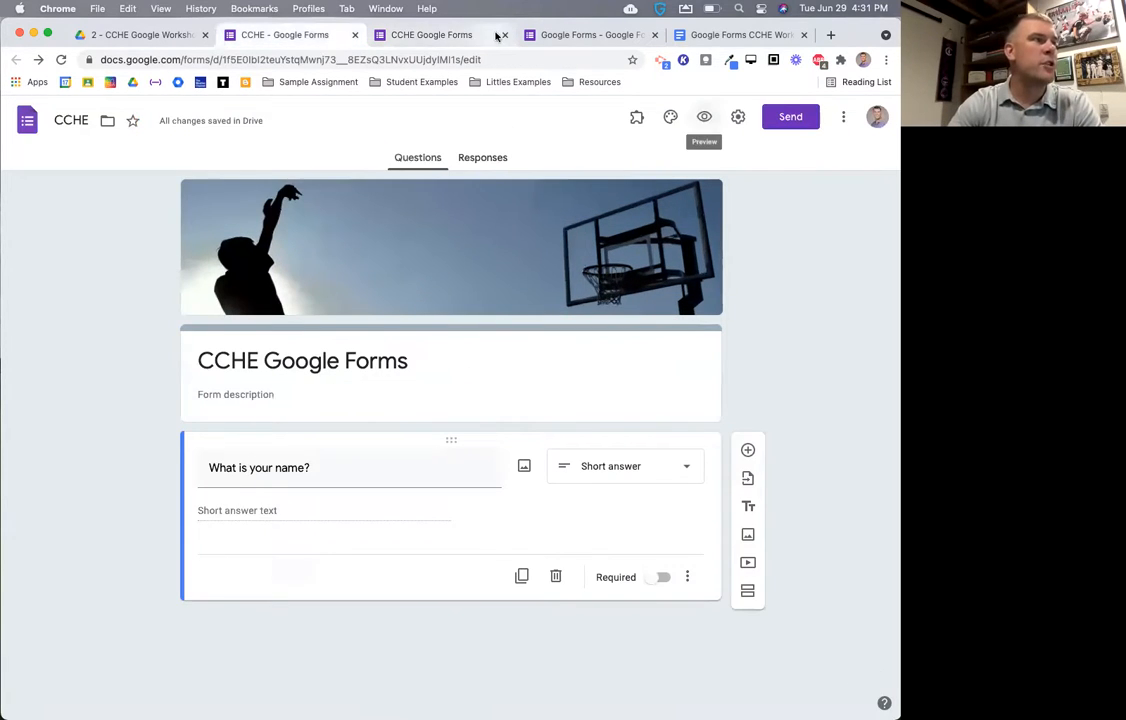
left_click(503, 35)
left_click(491, 280)
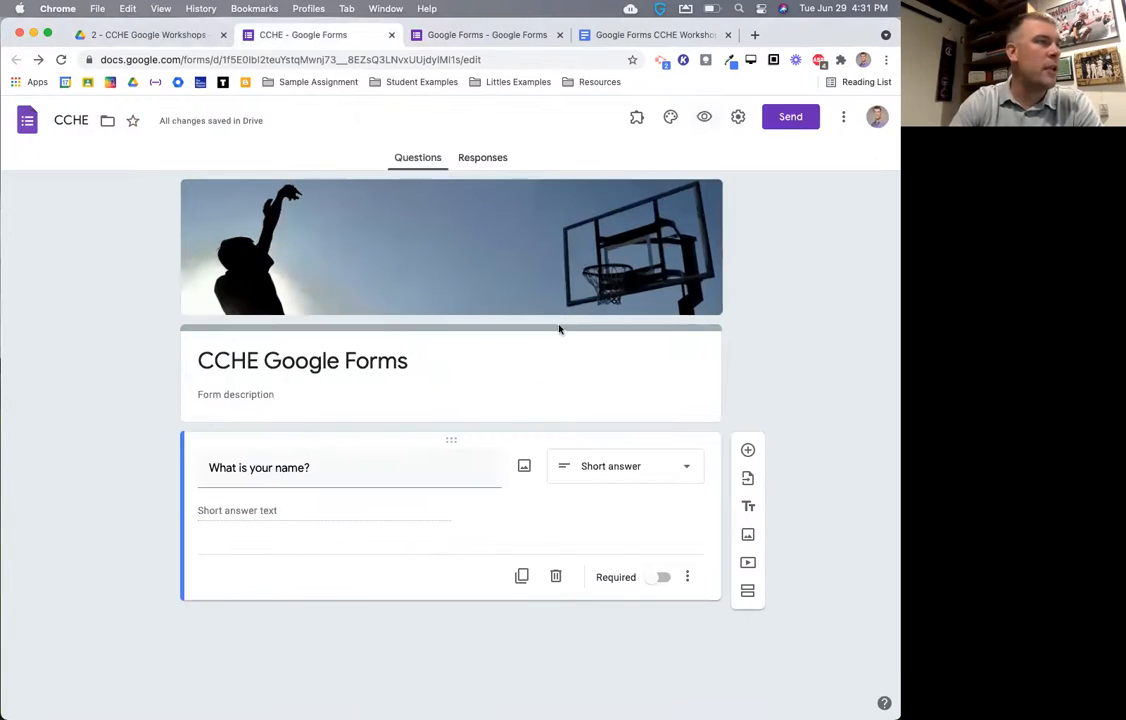
left_click(648, 468)
left_click(628, 331)
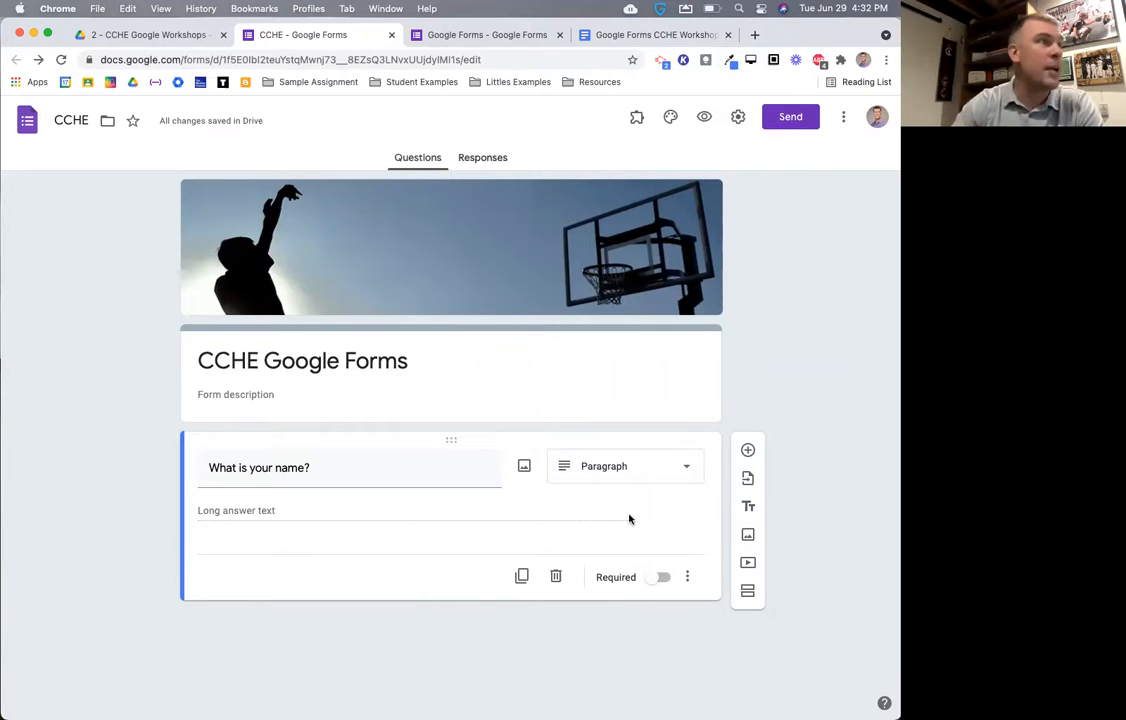
- Open 'Freeport SD Google Doc' from the Recent files list in Google Drive
left_click(151, 35)
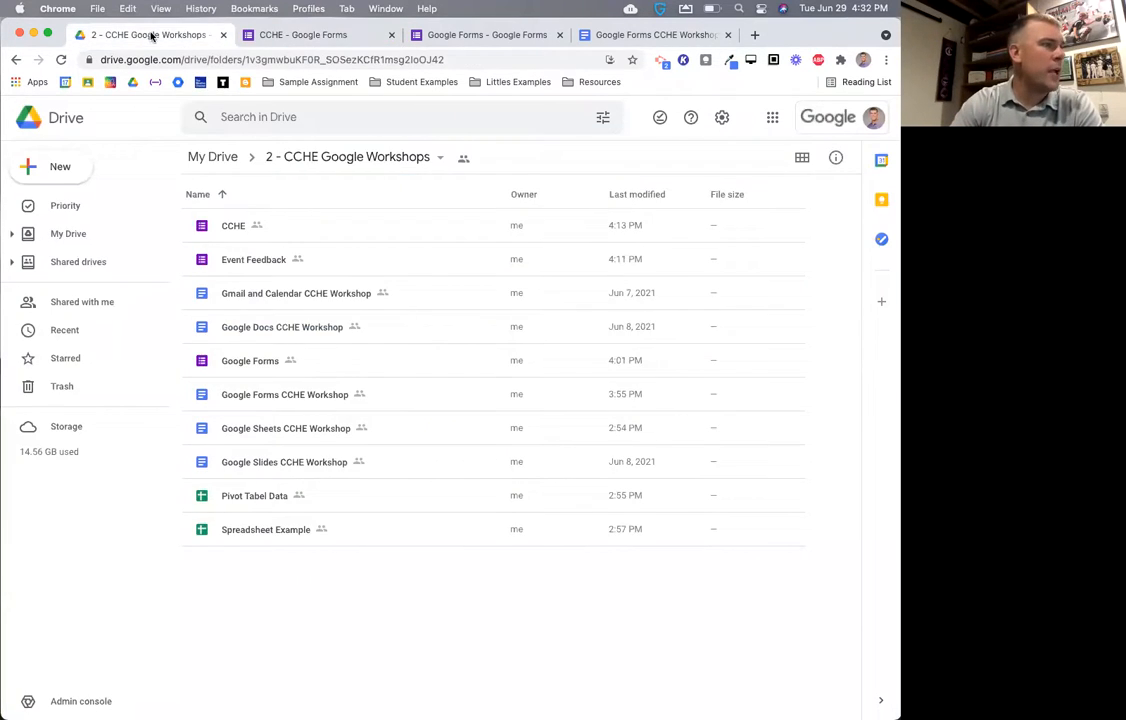
left_click(82, 335)
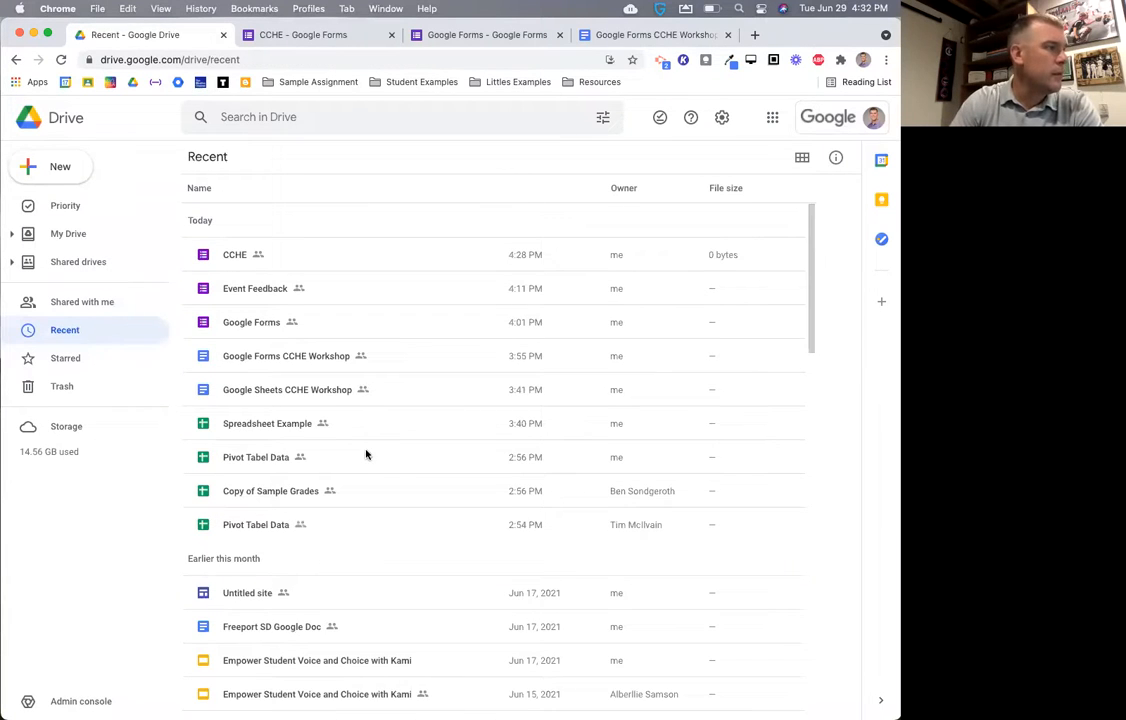
scroll(366, 455, "down", 5)
double_click(265, 317)
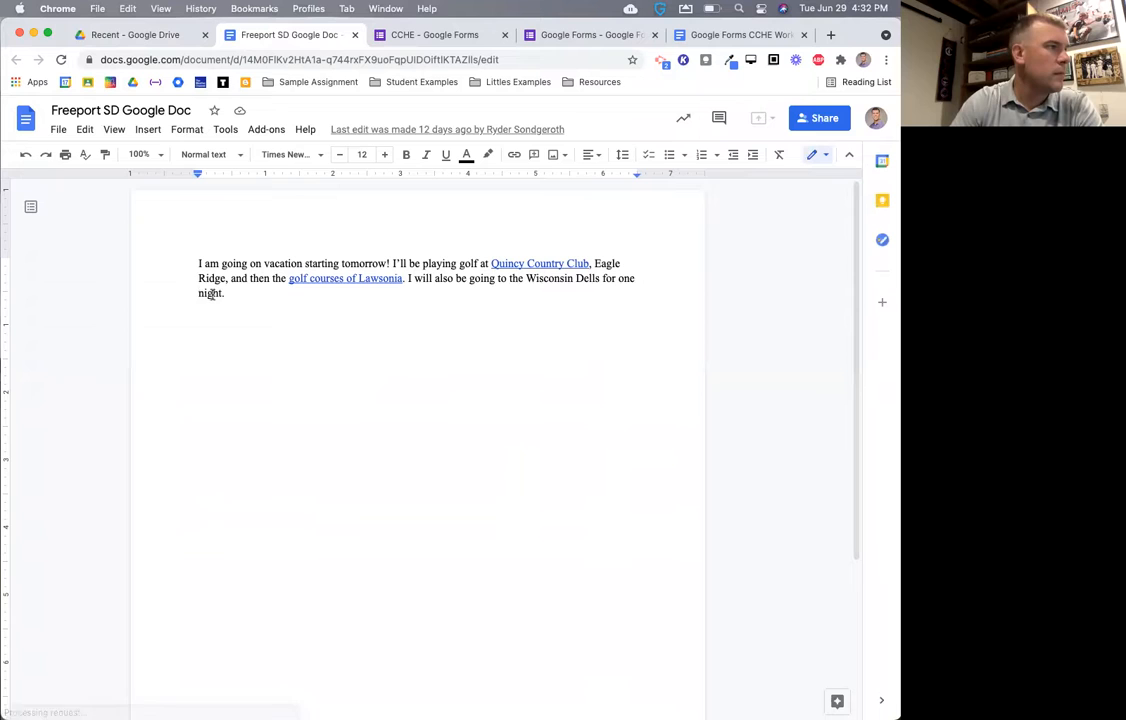
- Copy the golf vacation paragraph from the doc and go back to the CCHE form editor
triple_click(195, 266)
key("super+c")
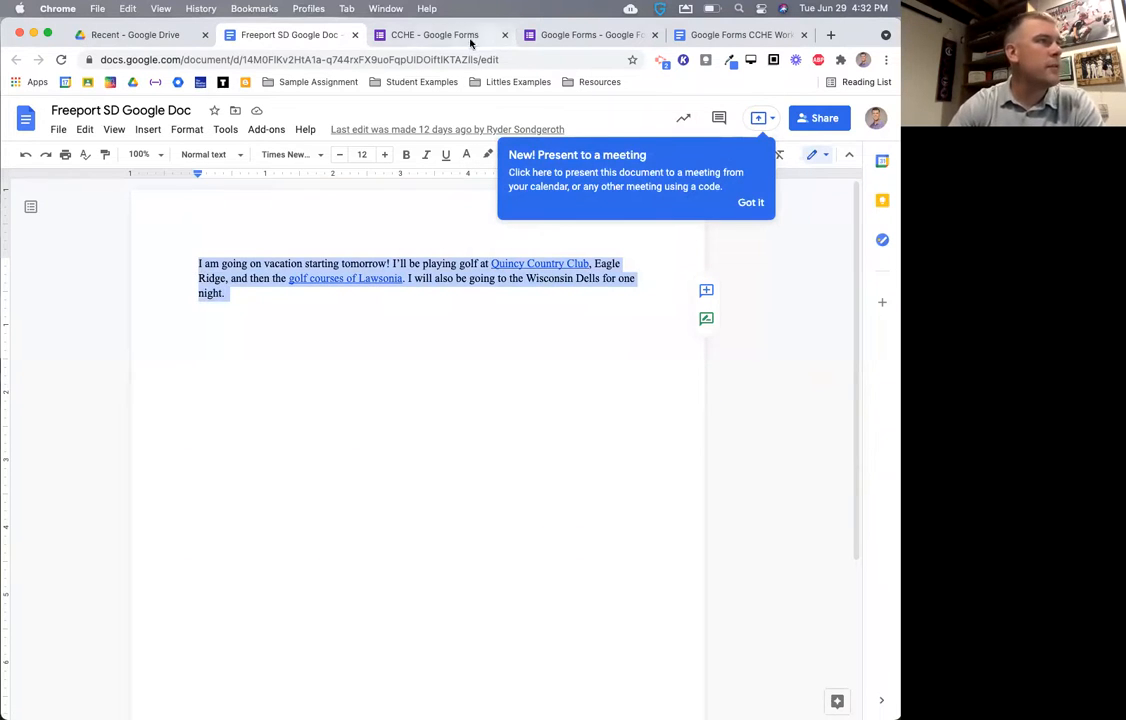
left_click(433, 35)
left_click(560, 35)
left_click(413, 33)
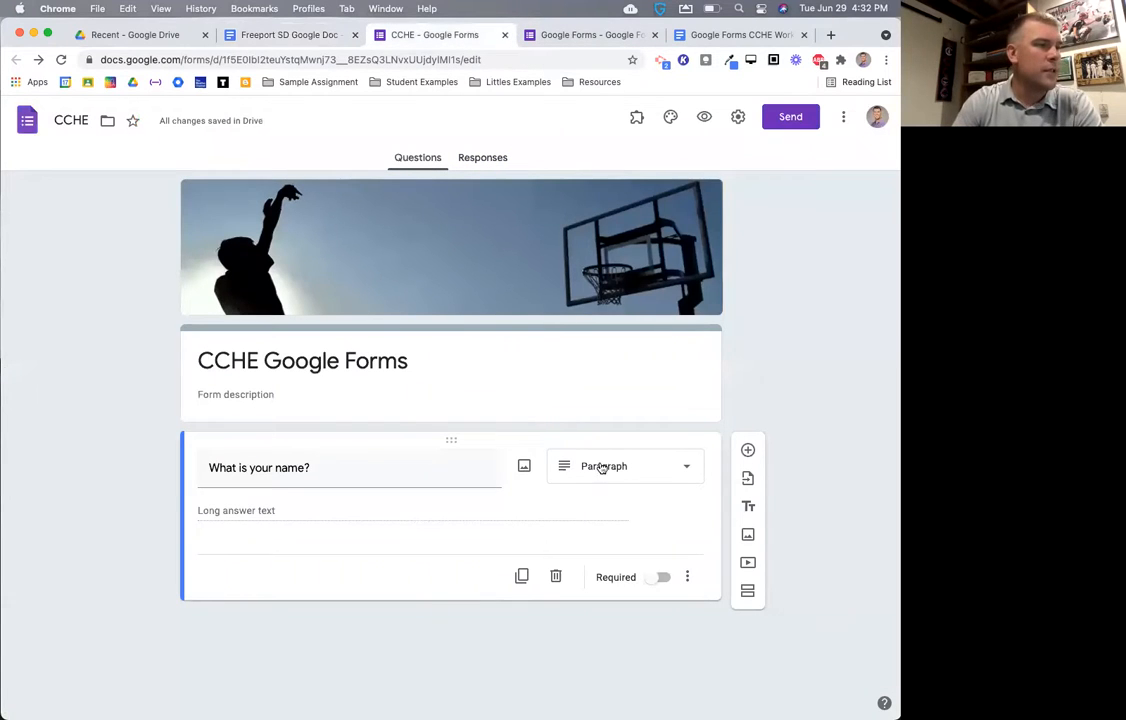
- Paste the vacation paragraph into the long-answer box of a form preview, then close it
left_click(703, 118)
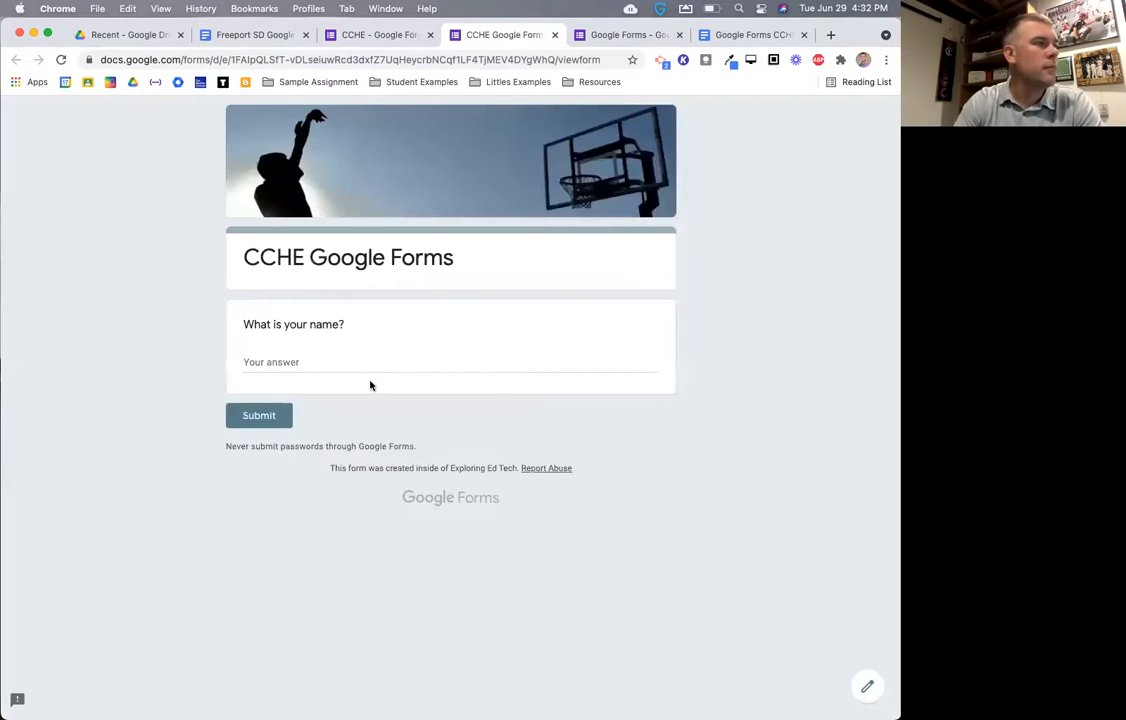
left_click(307, 360)
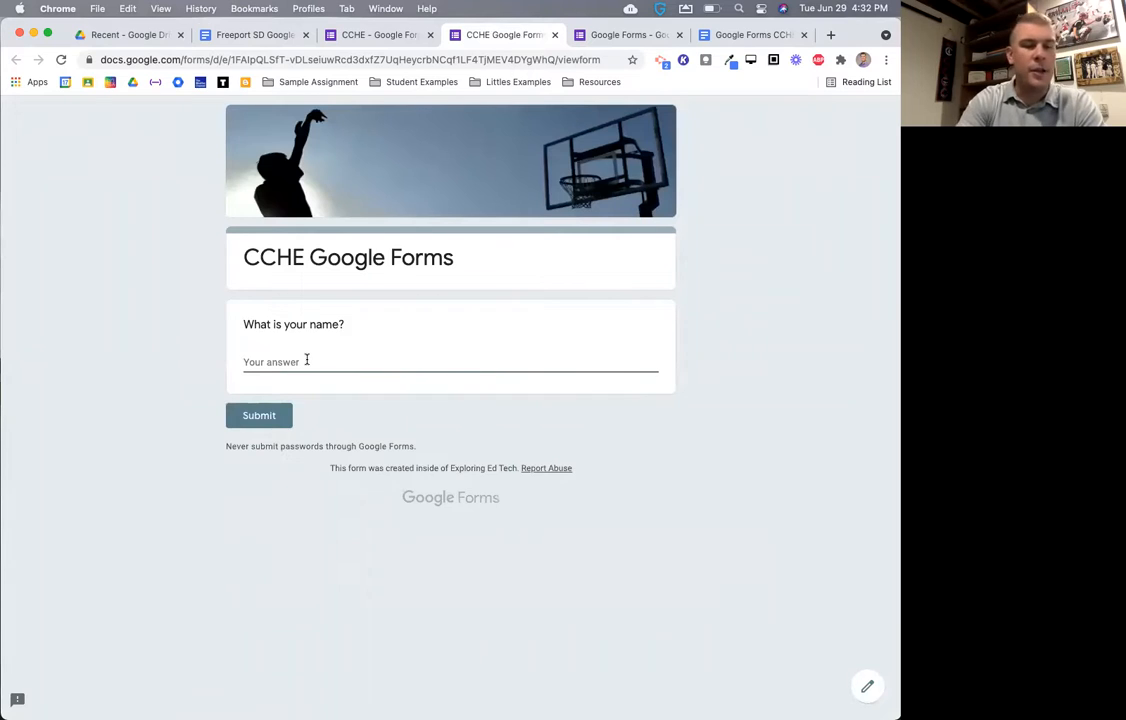
key("super+v")
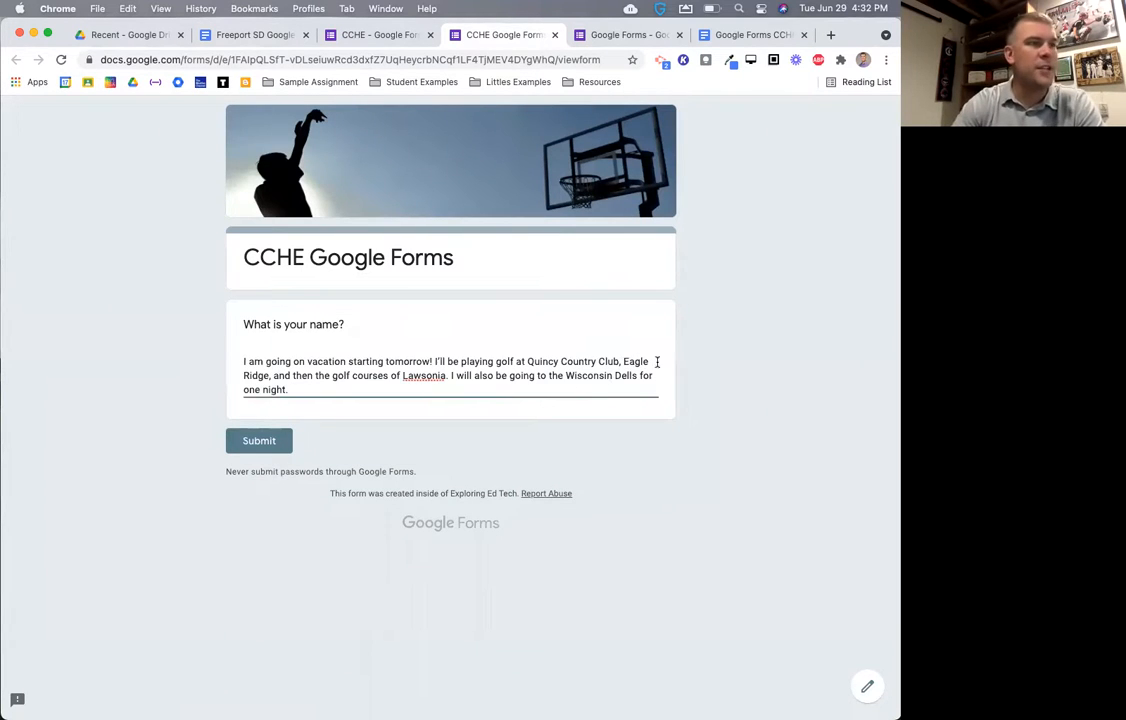
left_click(722, 378)
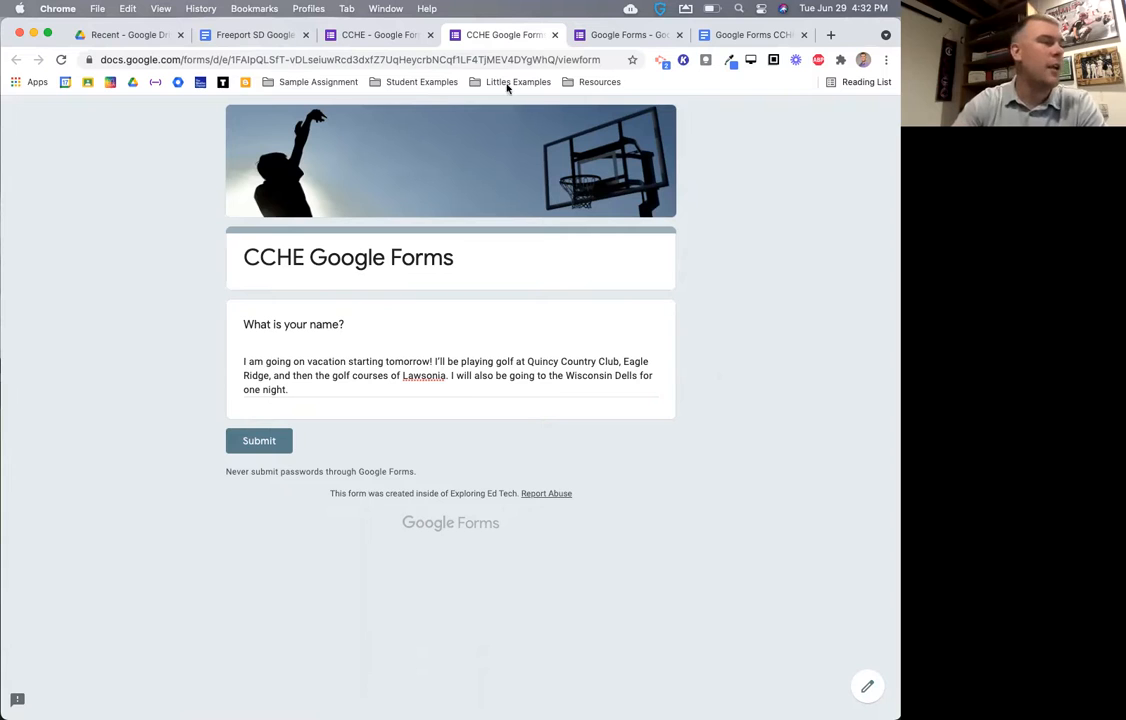
left_click(348, 35)
left_click(555, 36)
- Leave the preview and switch the name question back to Short answer
left_click(491, 282)
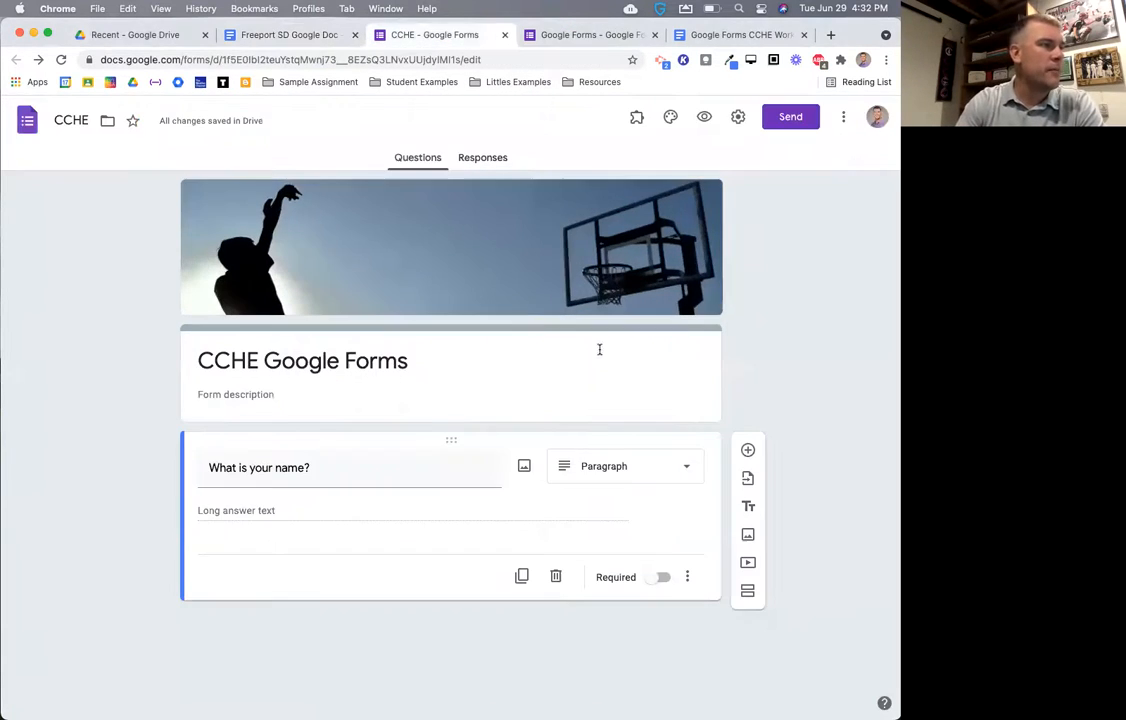
left_click(628, 462)
left_click(600, 302)
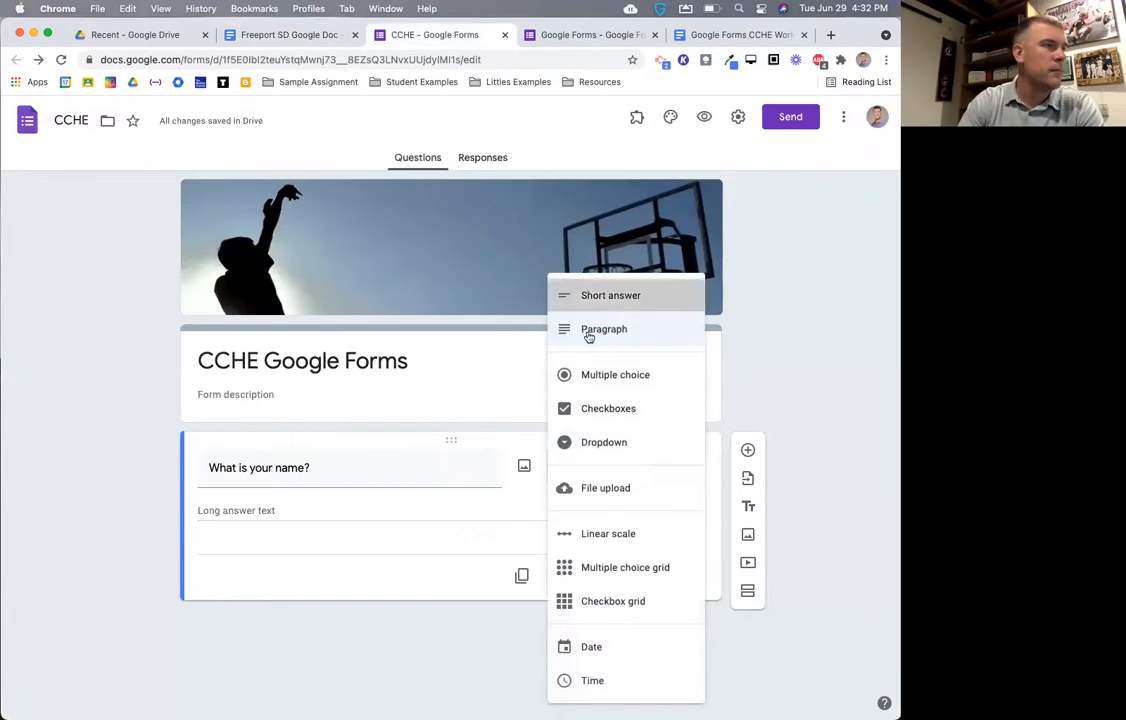
- Paste the vacation paragraph into the short-answer field of a new preview, then leave it
left_click(705, 118)
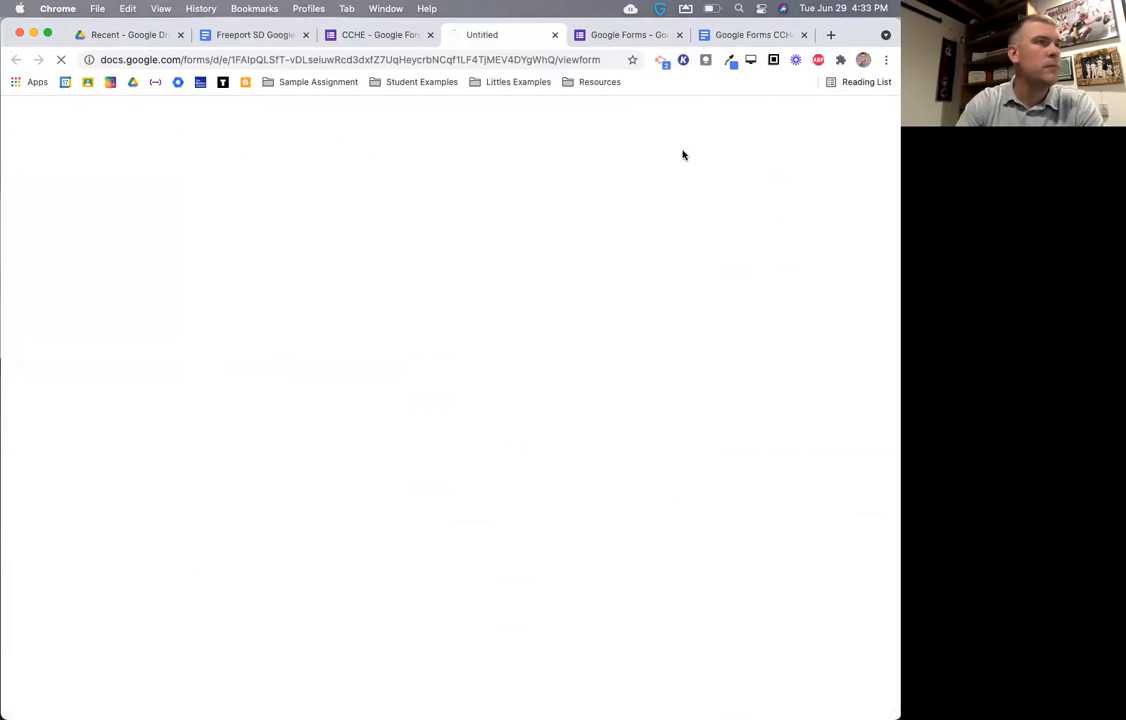
left_click(321, 362)
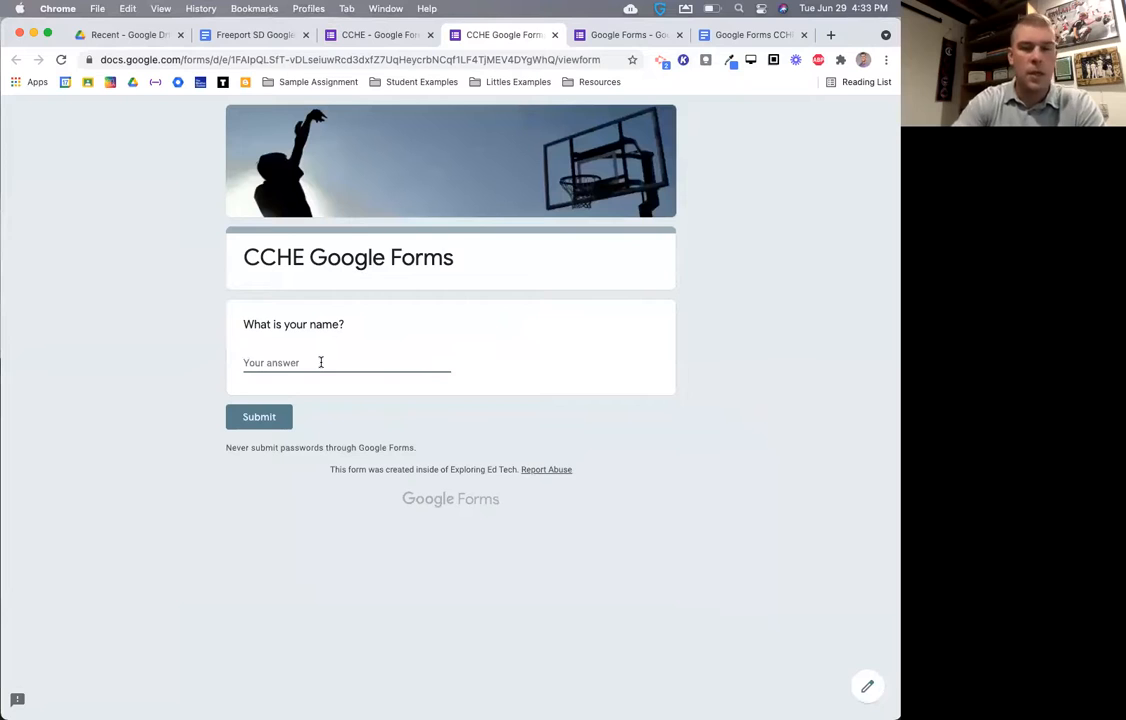
key("super+v")
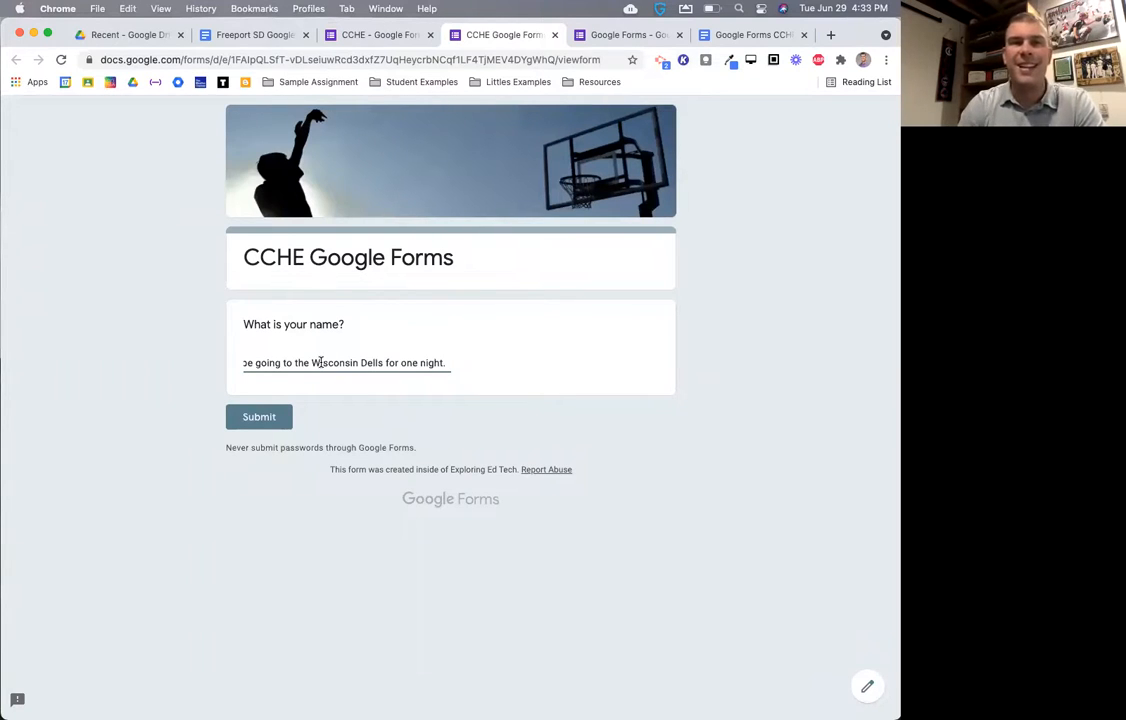
left_click(609, 373)
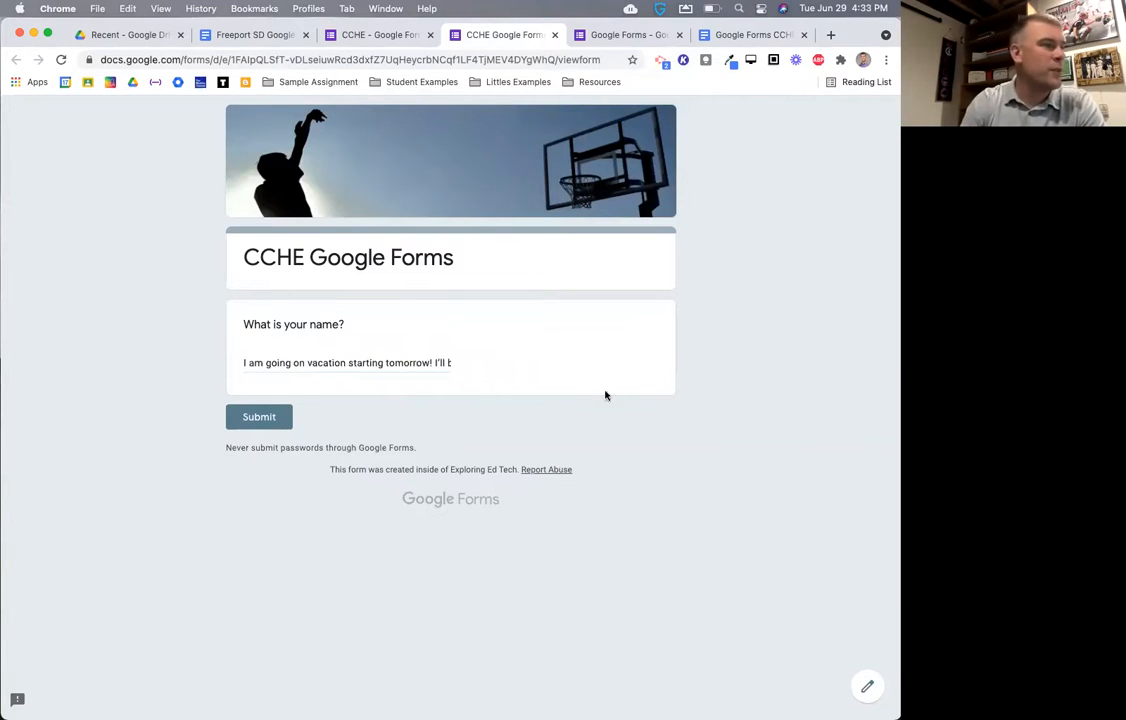
left_click(555, 36)
left_click(491, 280)
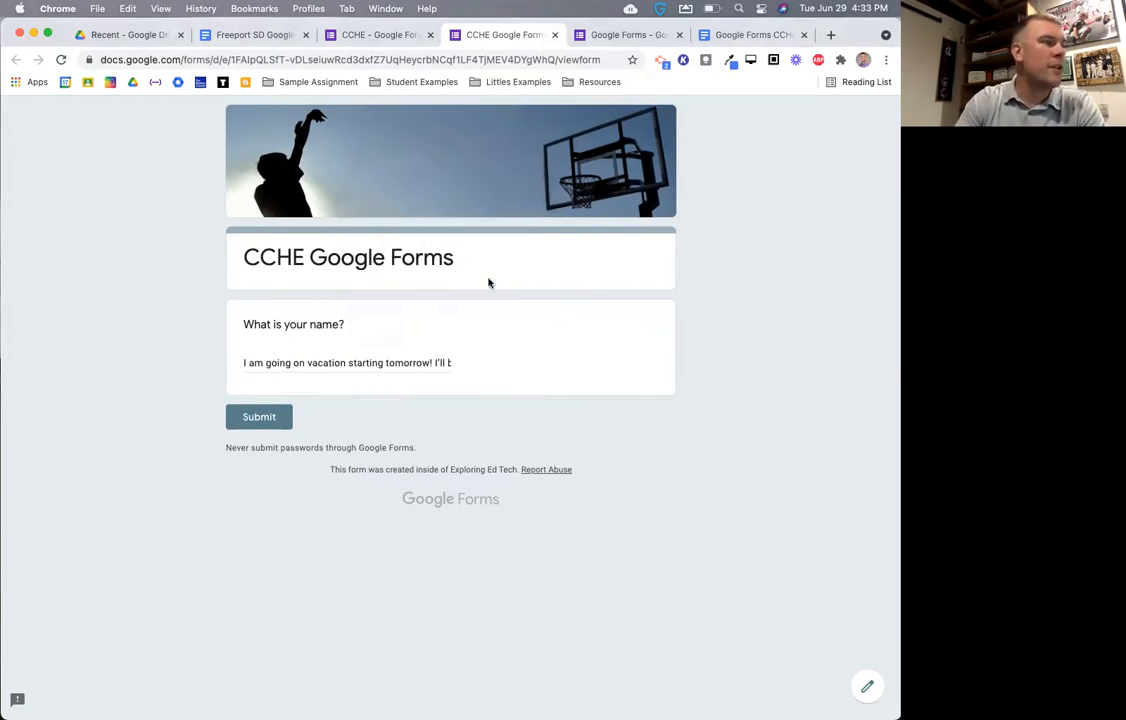
left_click(616, 467)
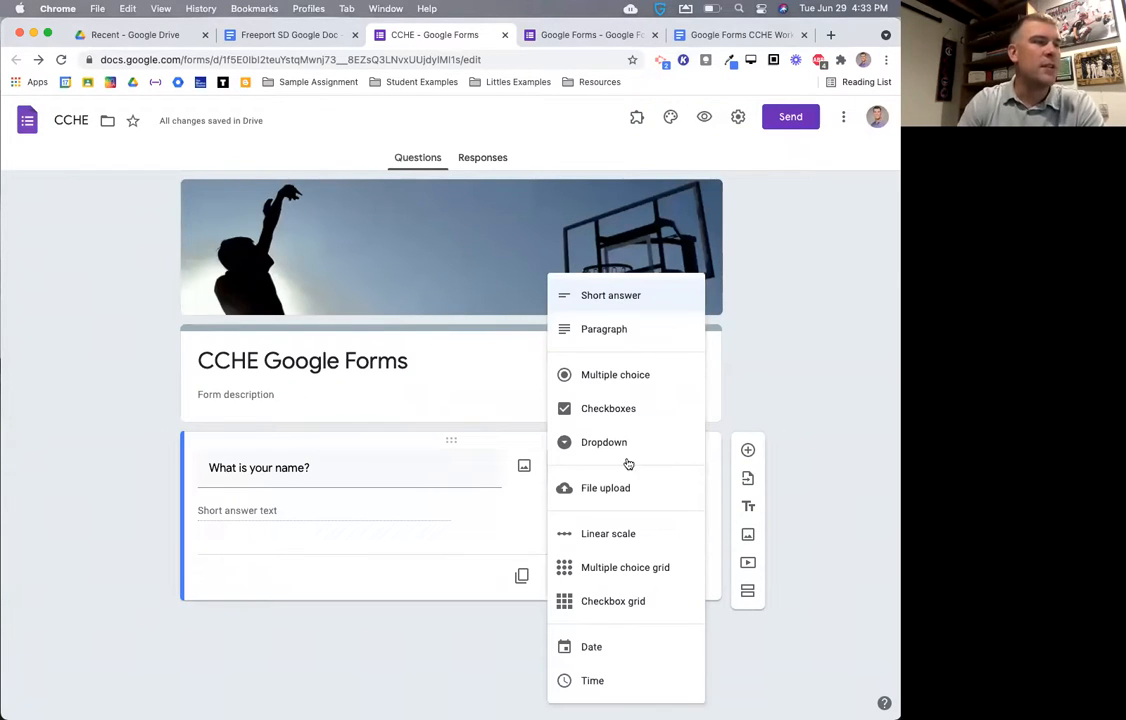
left_click(645, 300)
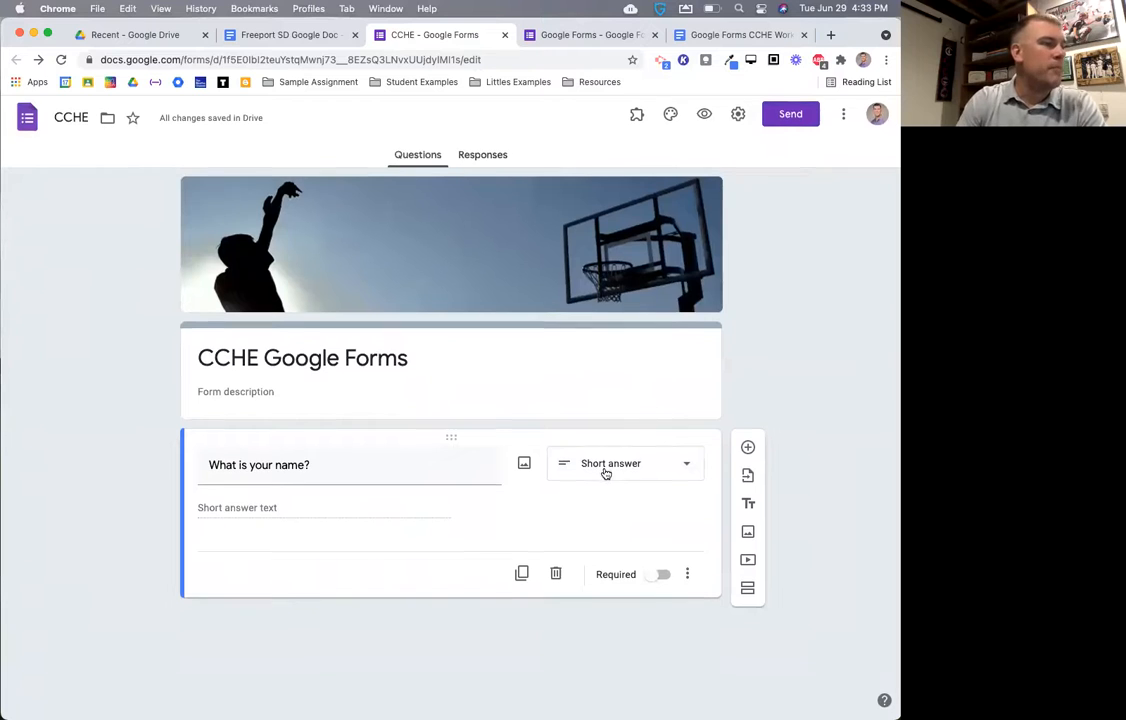
left_click(748, 451)
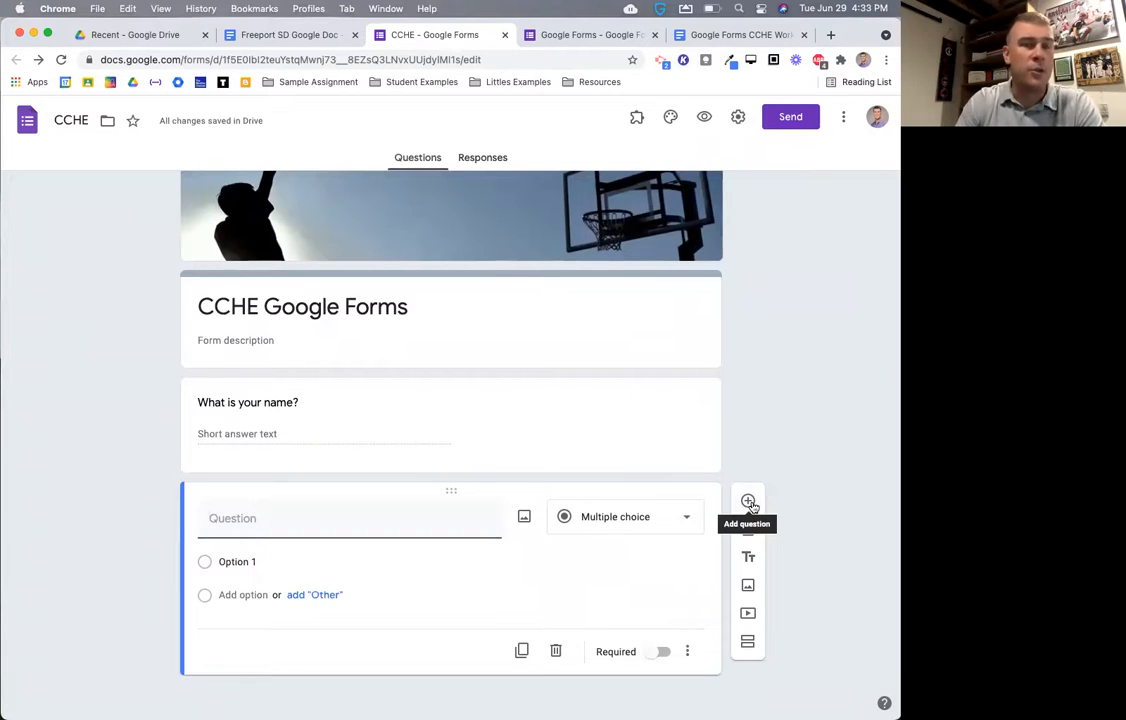
left_click(623, 517)
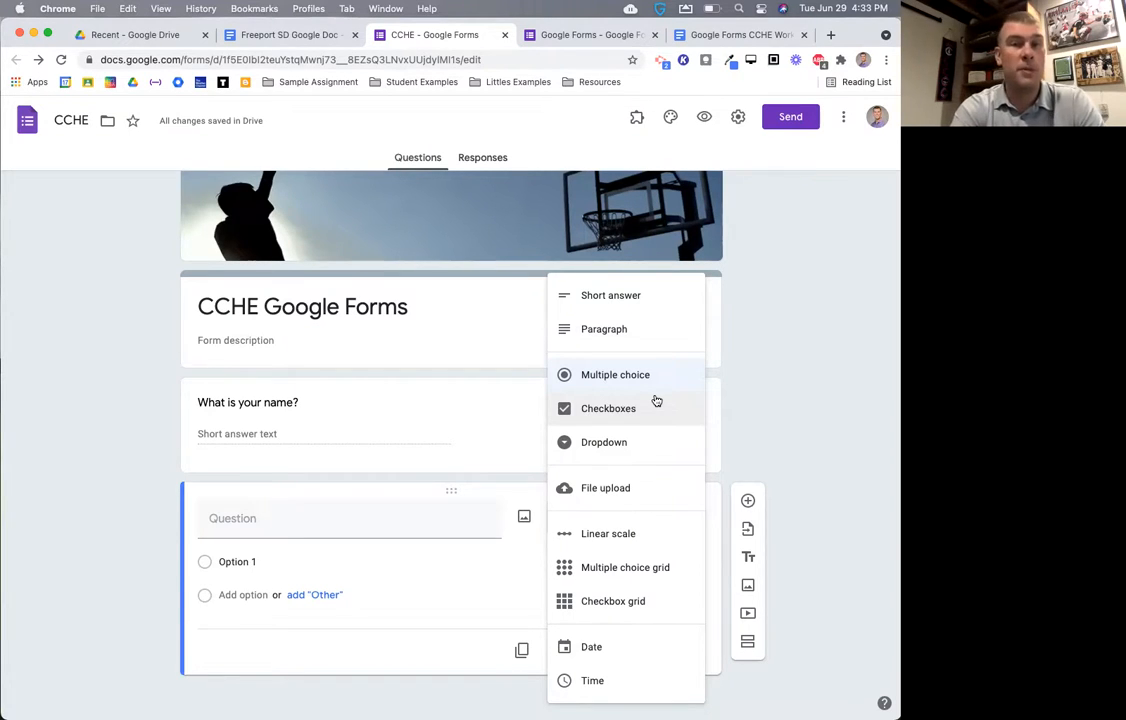
- Title the new question 'Select your response' and remove the extra answer choice row
left_click(305, 519)
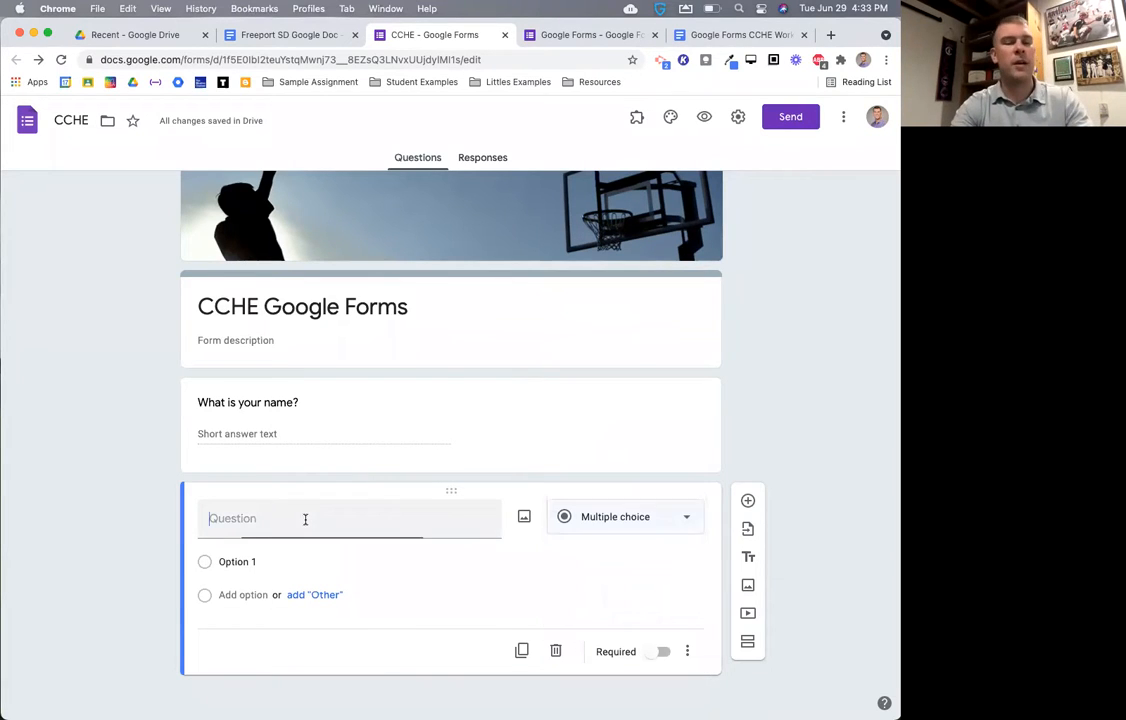
type("Select")
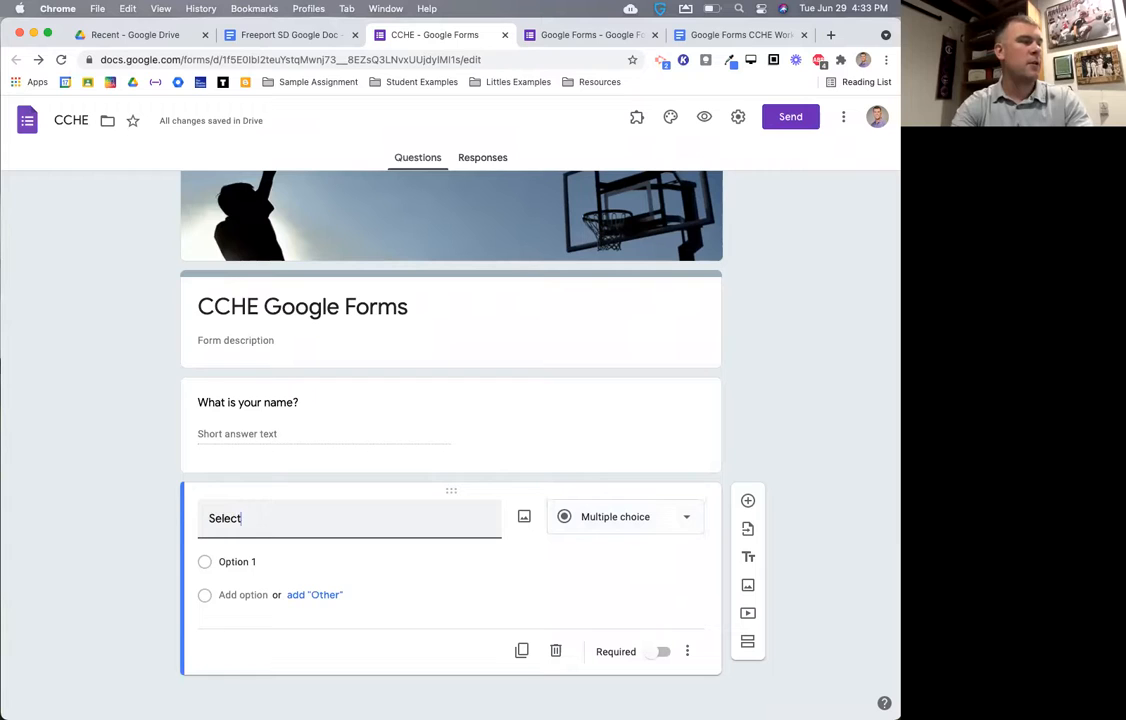
type(" your response")
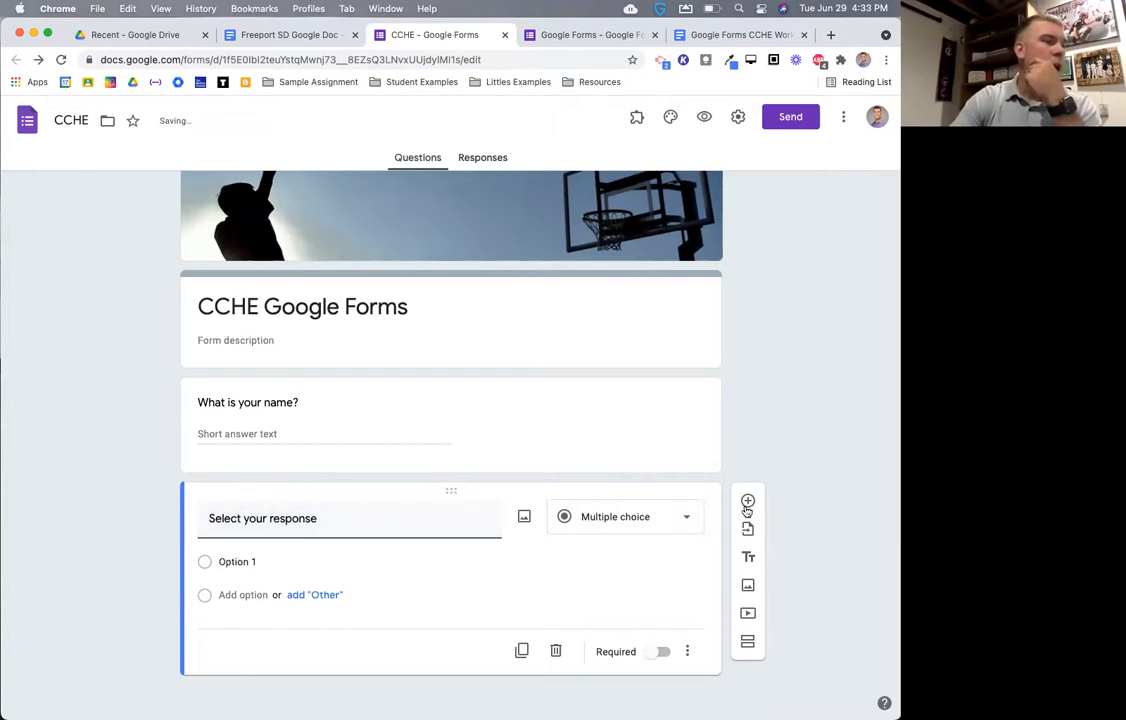
left_click(322, 563)
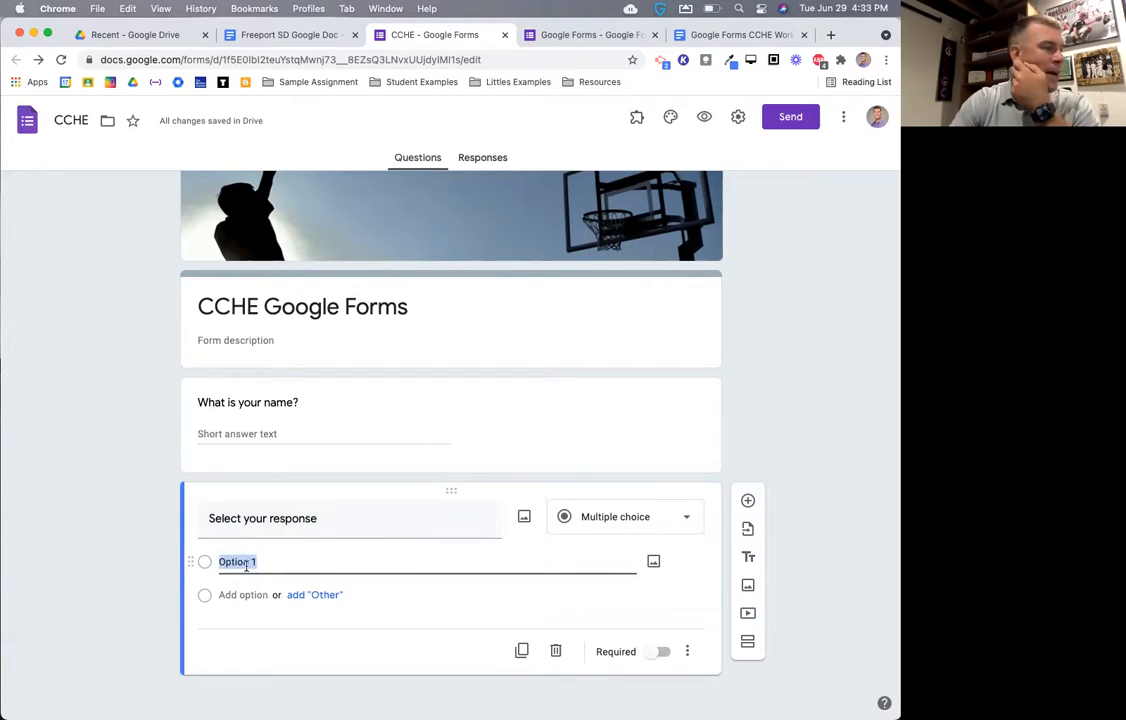
left_click(228, 595)
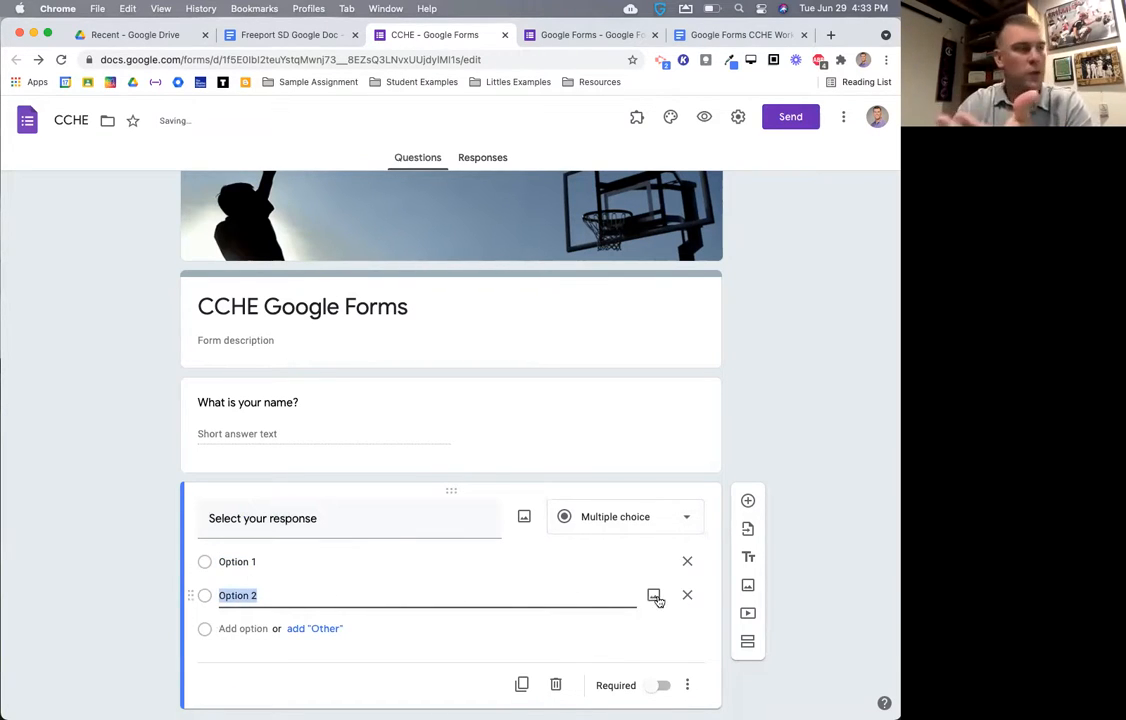
left_click(687, 595)
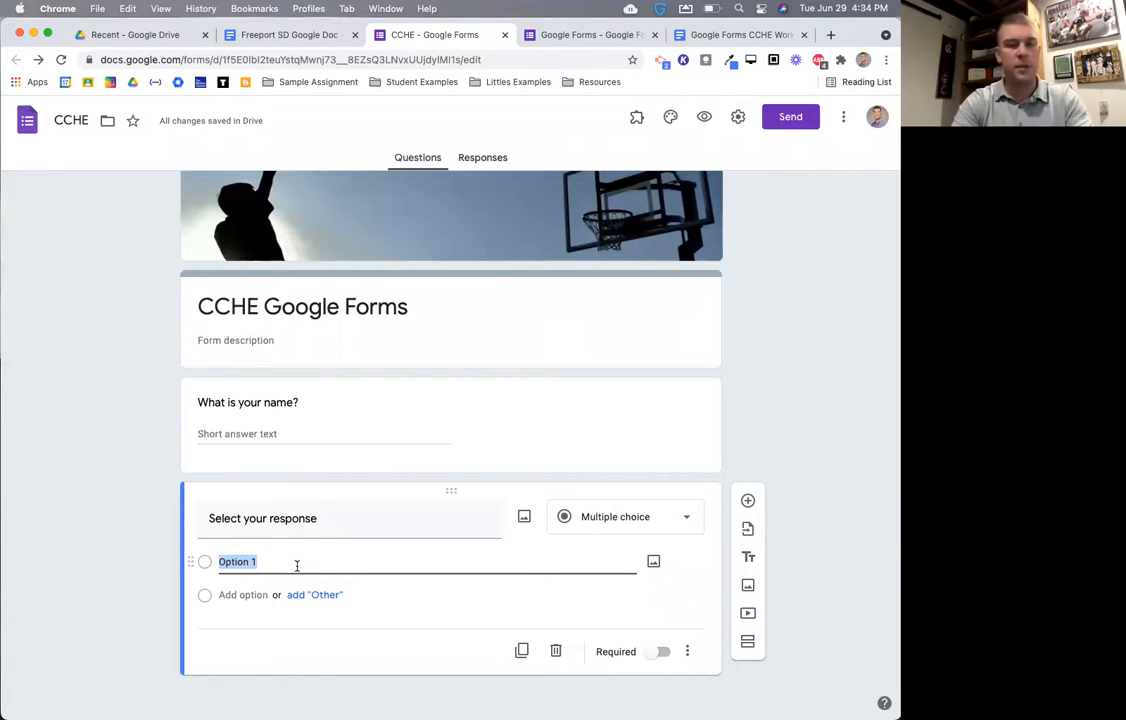
- Enter the answer choices Cubs, White Sox and Twins
type("Cubs")
key("Return")
type("White Sox")
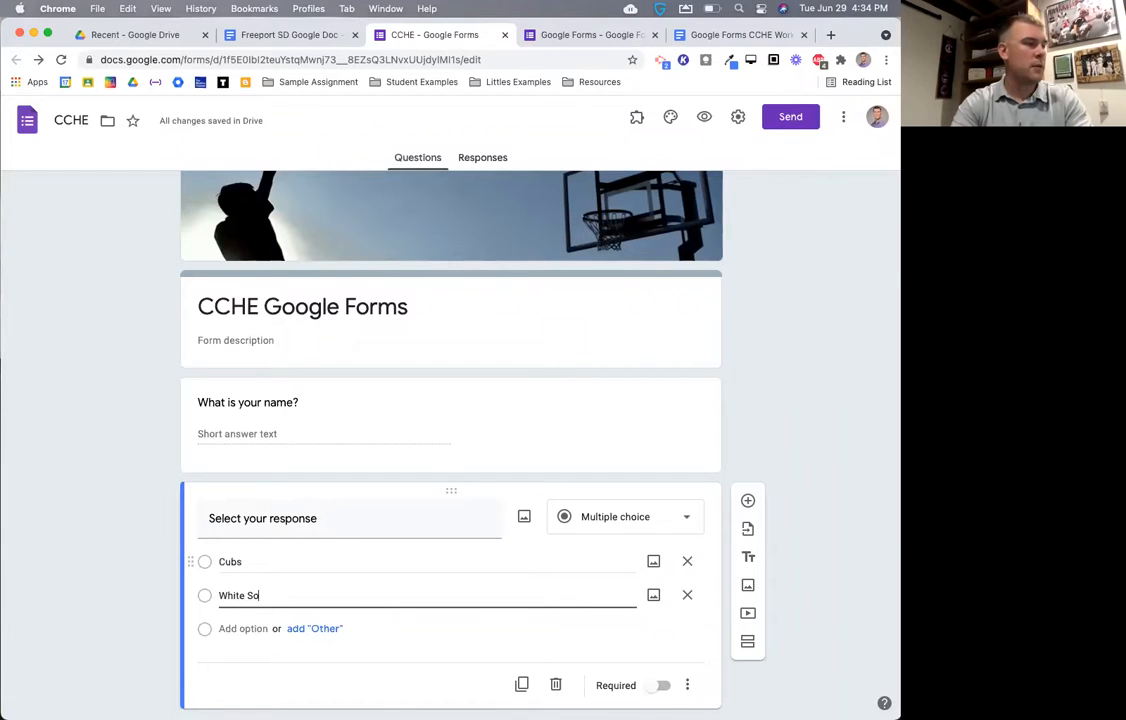
key("Return")
type("Twins")
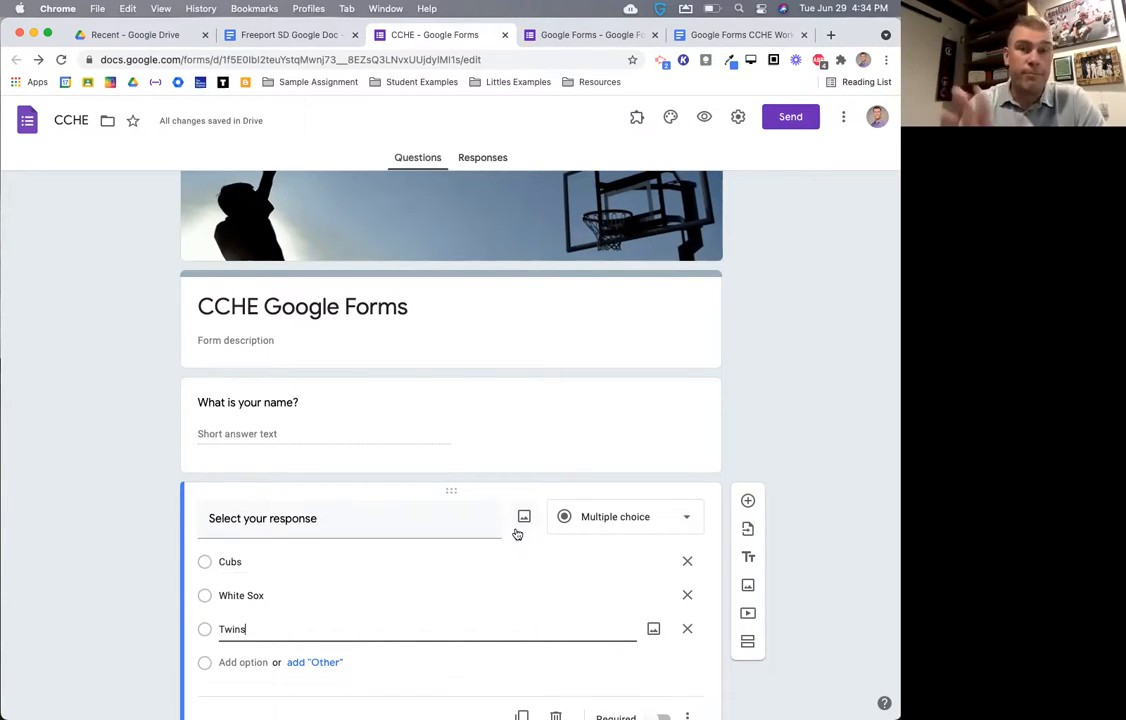
left_click(601, 519)
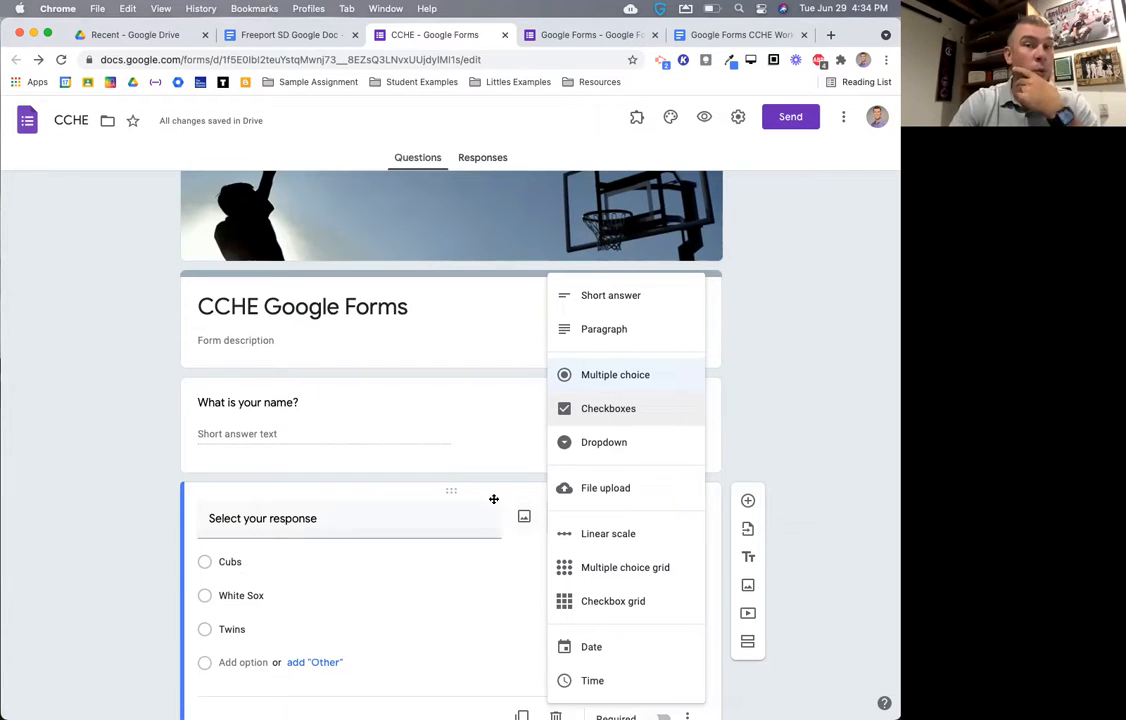
- Replace the answer choices with Golf, Baseball and Football
left_click(332, 603)
left_click(311, 624)
key("BackSpace")
type("Foo")
left_click(251, 600)
type("Baseball")
left_click(244, 562)
type("Golf")
- Retitle the question 'Which sports do you watch on TV?'
left_click(598, 523)
left_click(387, 520)
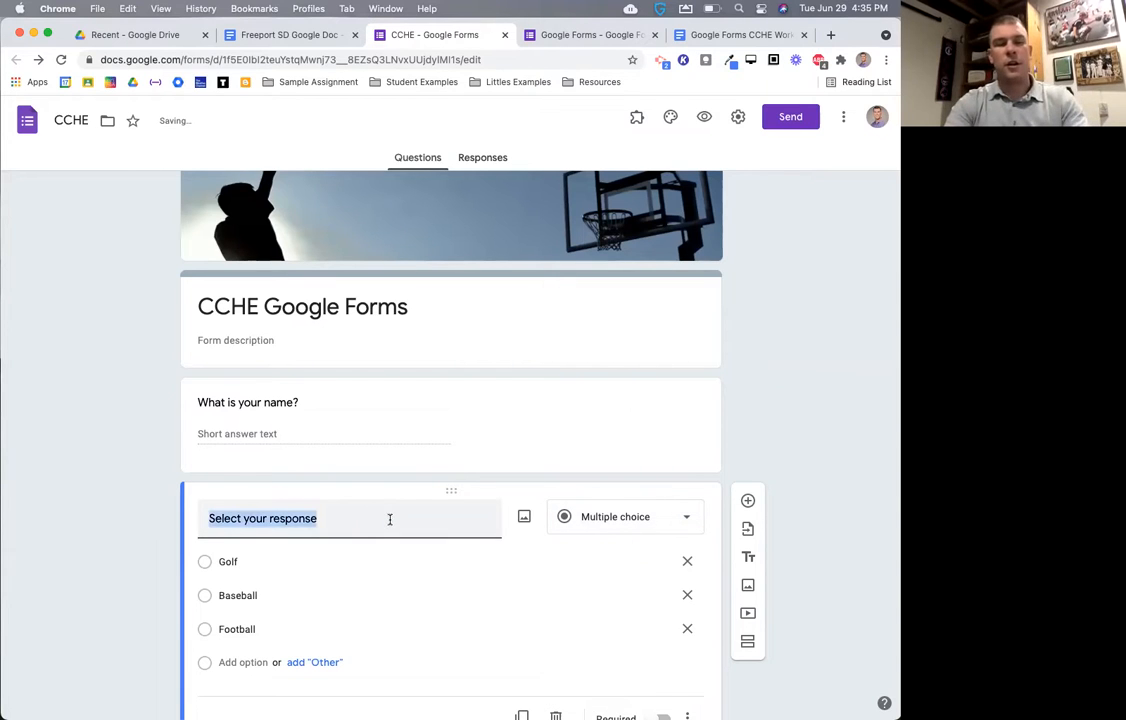
type("Which sports do you watch on TB")
key("BackSpace")
type("V")
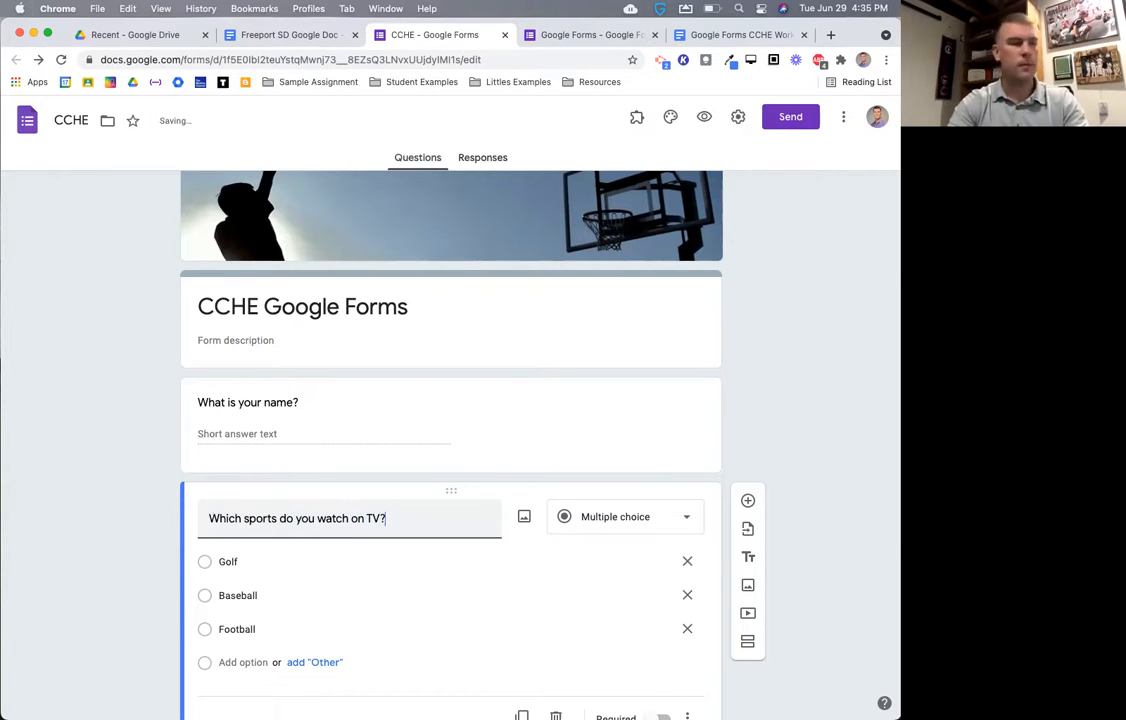
- Make the sports question a Checkboxes question and preview the form
left_click(612, 525)
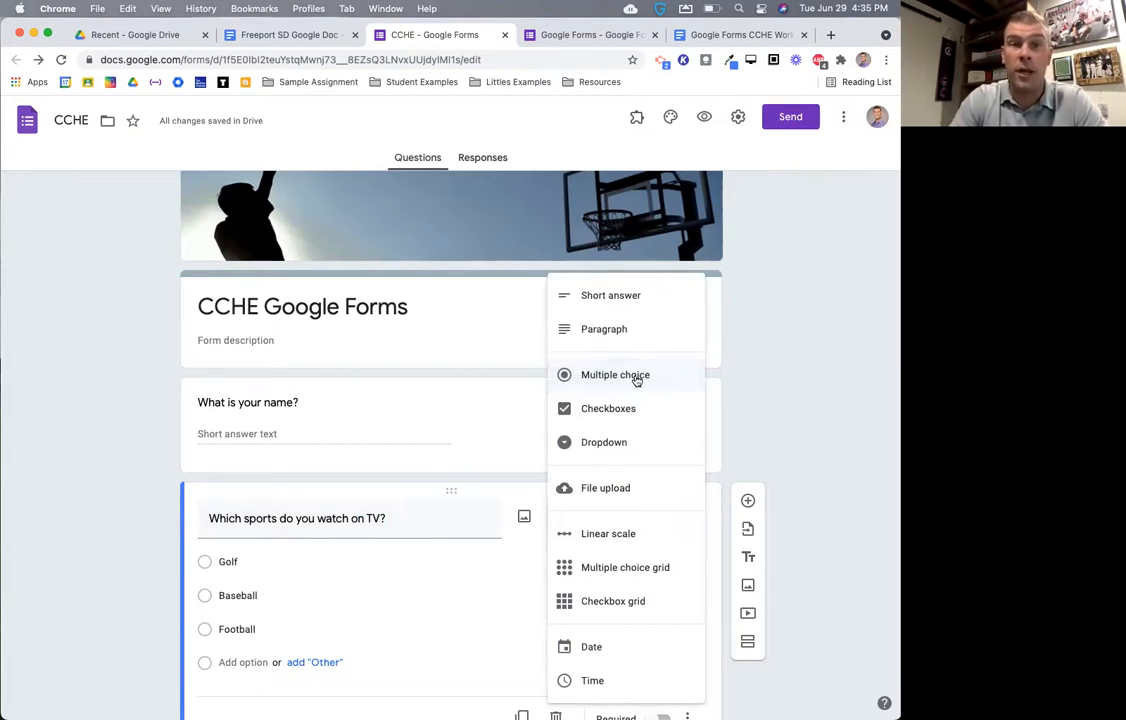
left_click(617, 408)
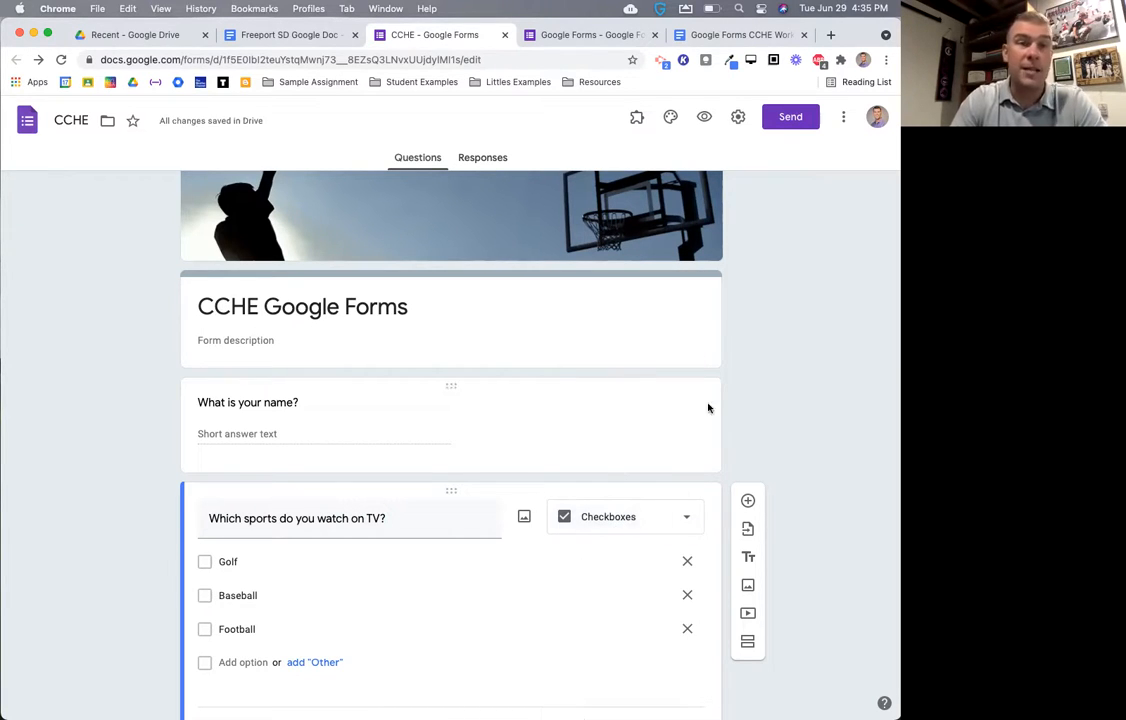
left_click(705, 117)
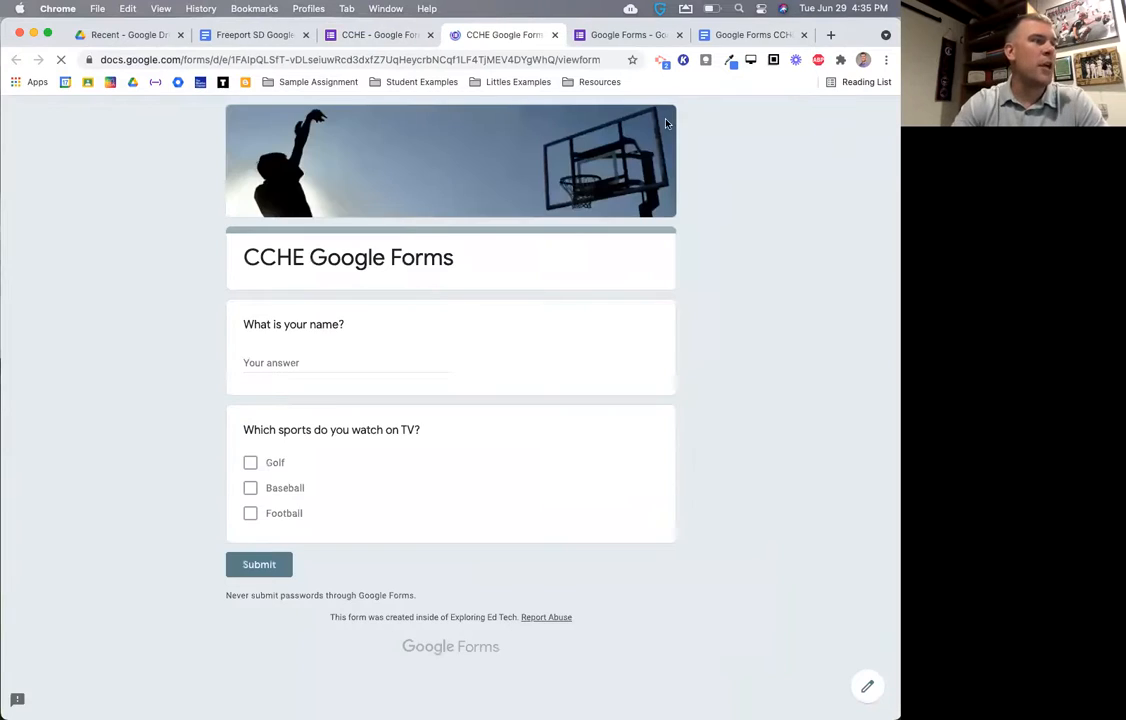
- Tick Golf, Baseball and Football in the preview, then leave the preview
left_click(250, 462)
left_click(250, 488)
left_click(250, 513)
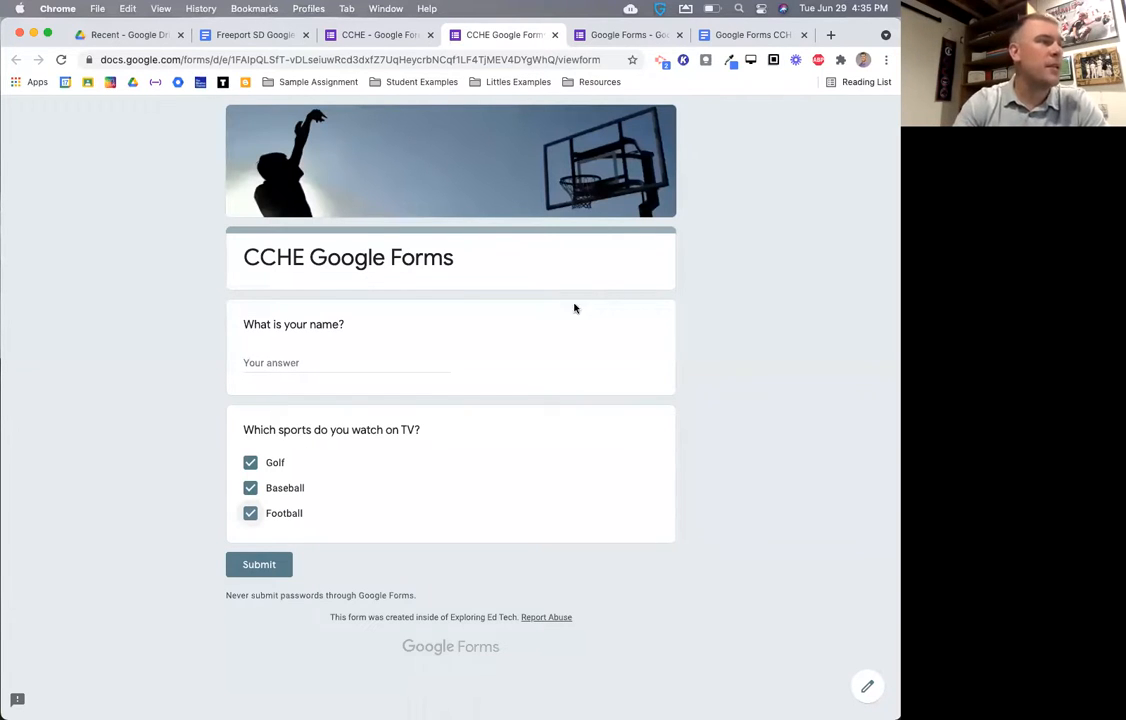
left_click(554, 34)
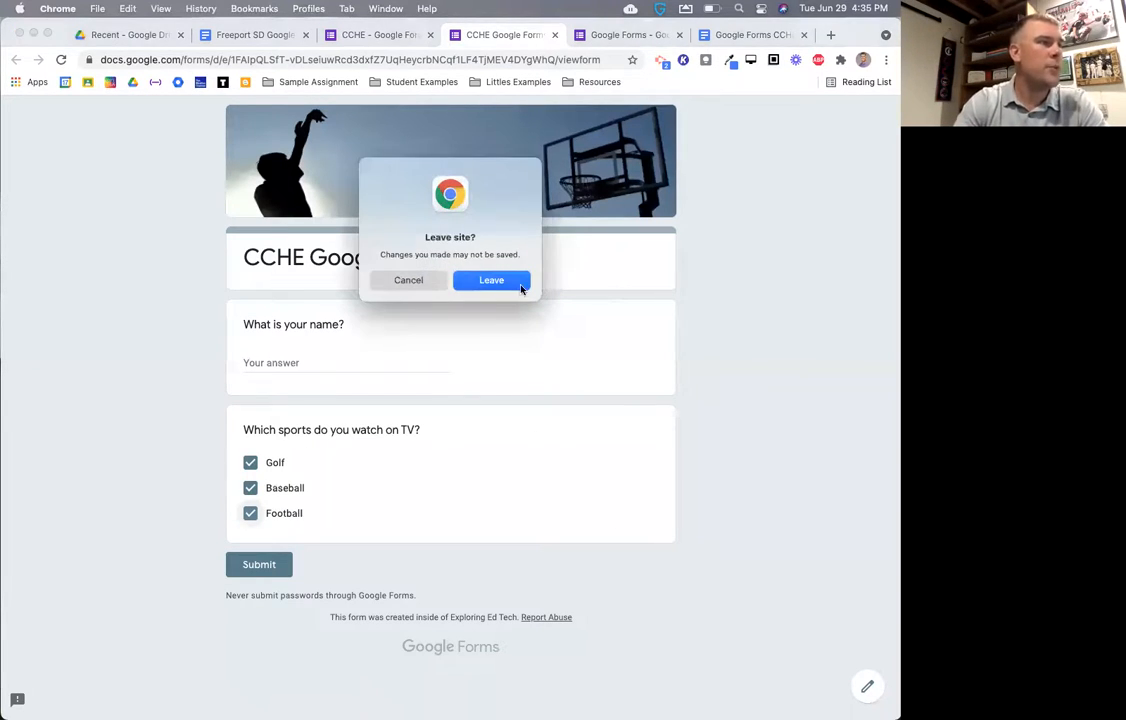
left_click(518, 283)
left_click(636, 517)
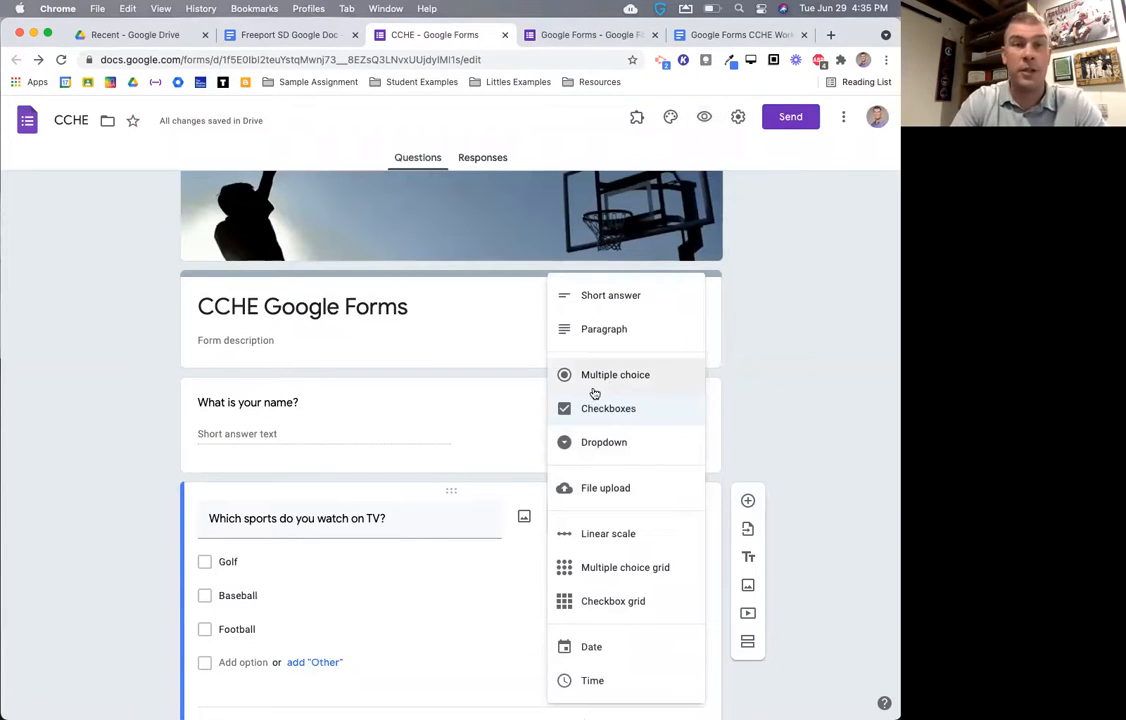
- Switch the sports question to Dropdown, test it in preview by choosing Golf, then leave the preview
left_click(614, 447)
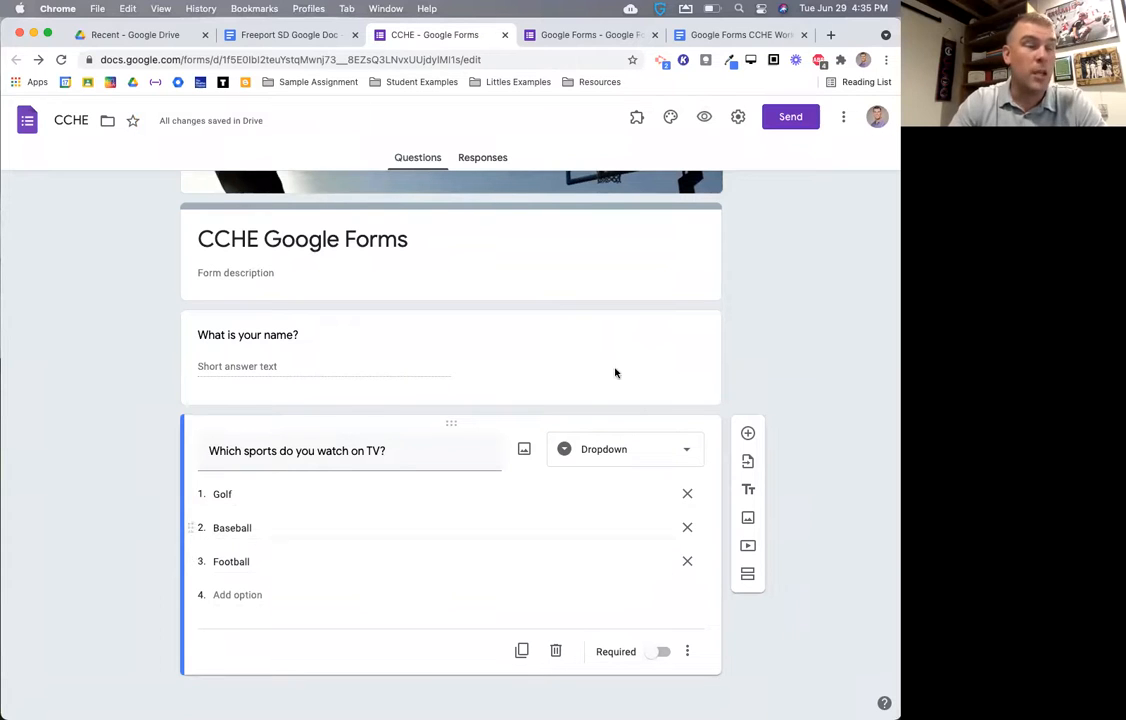
left_click(704, 118)
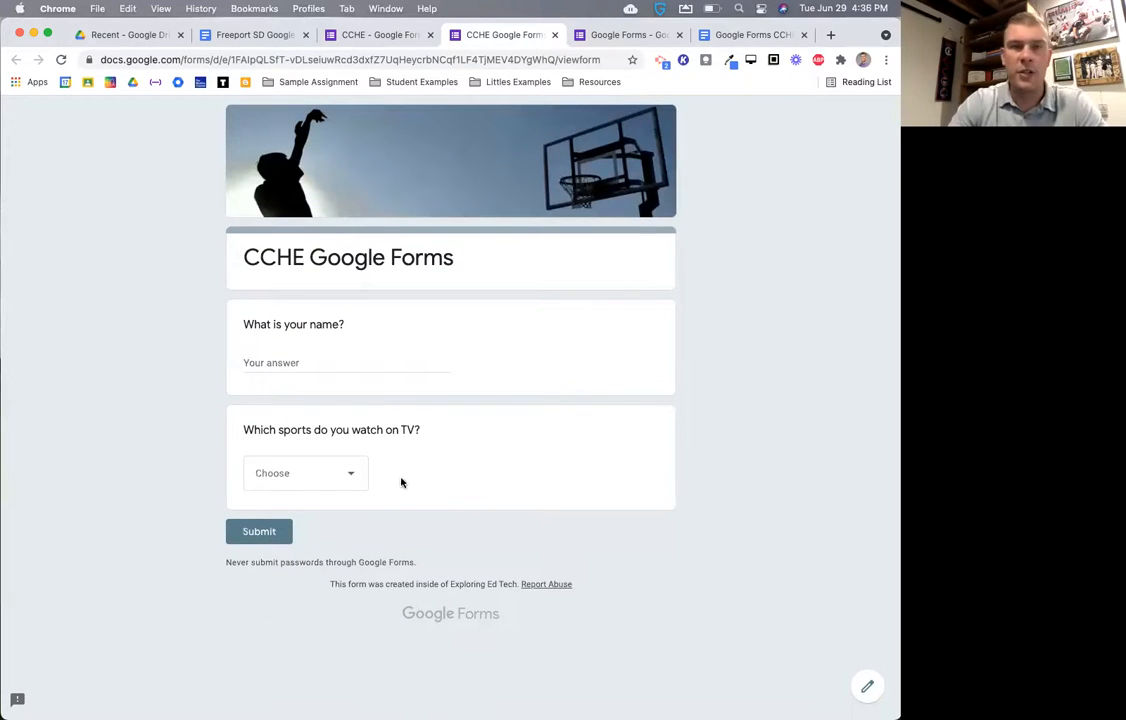
left_click(320, 483)
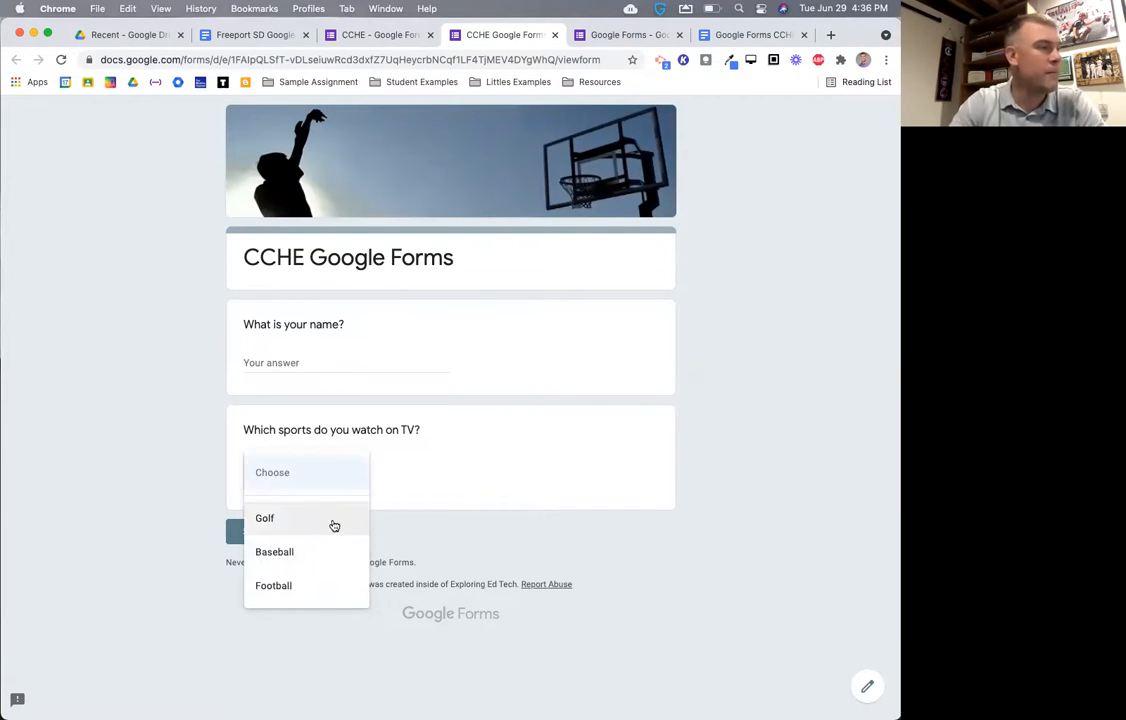
left_click(304, 519)
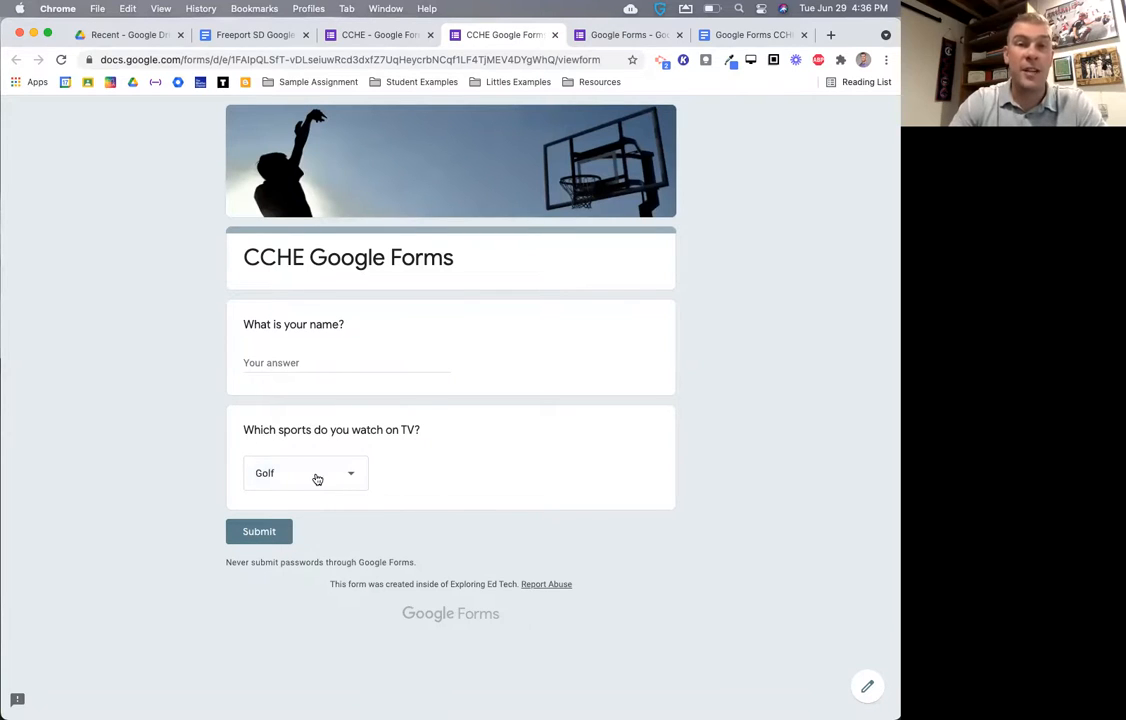
left_click(554, 35)
left_click(503, 280)
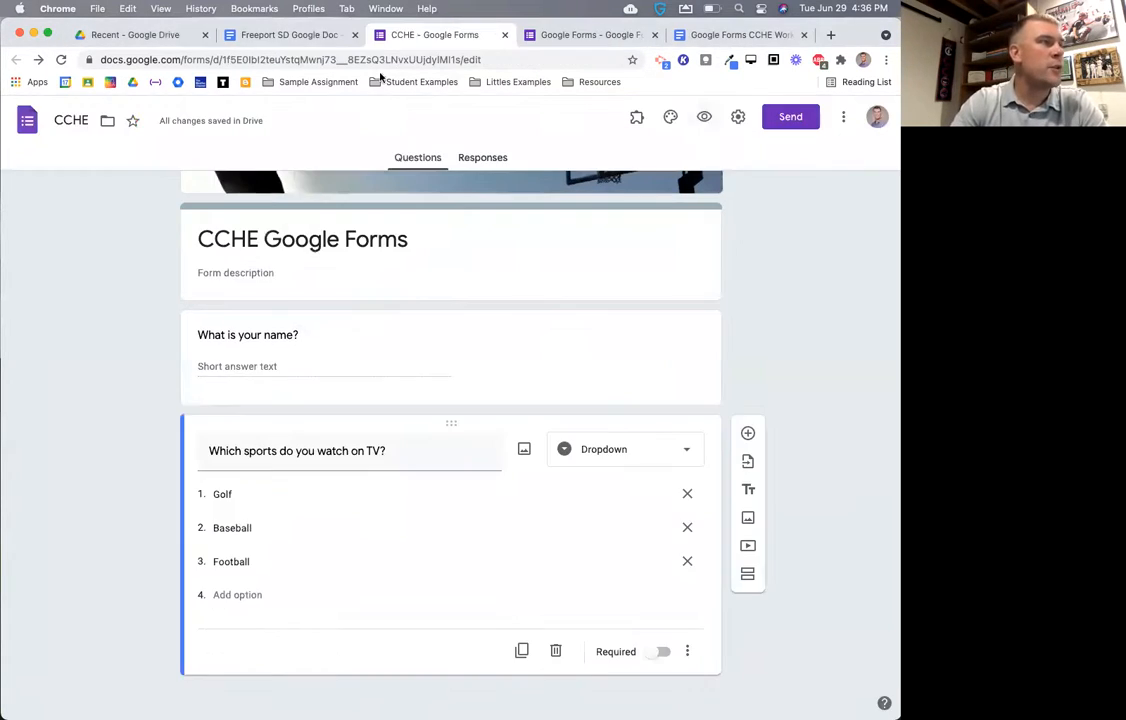
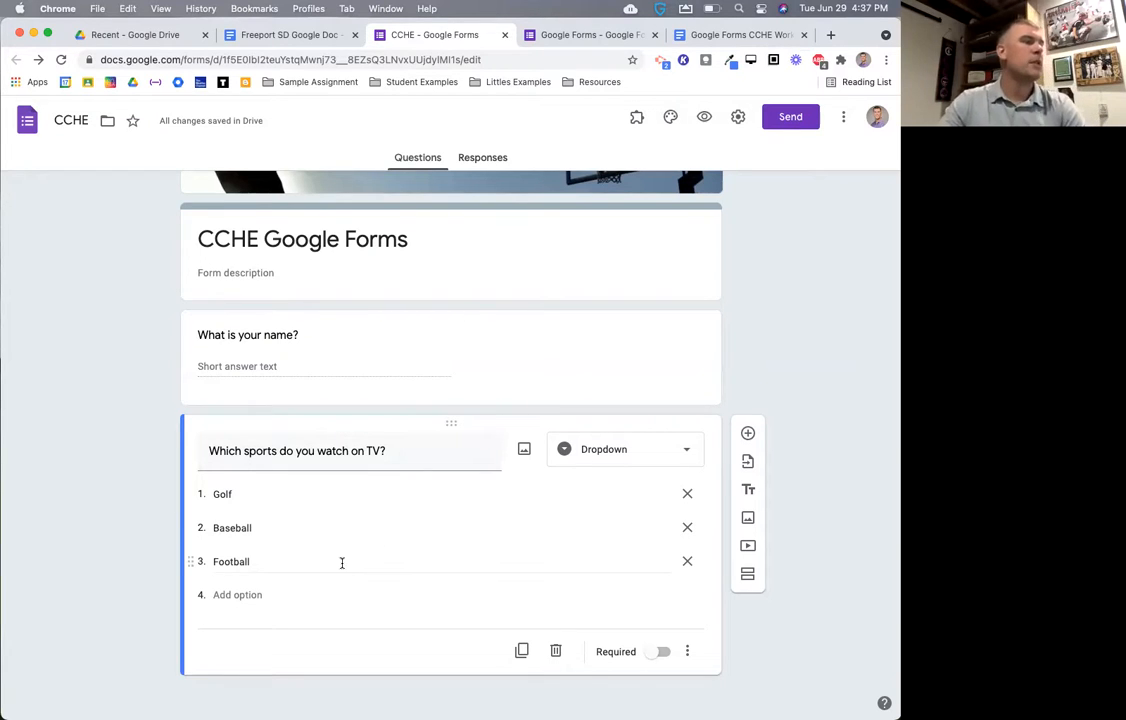
- Open the question-type menu on the sports dropdown question card
left_click(672, 451)
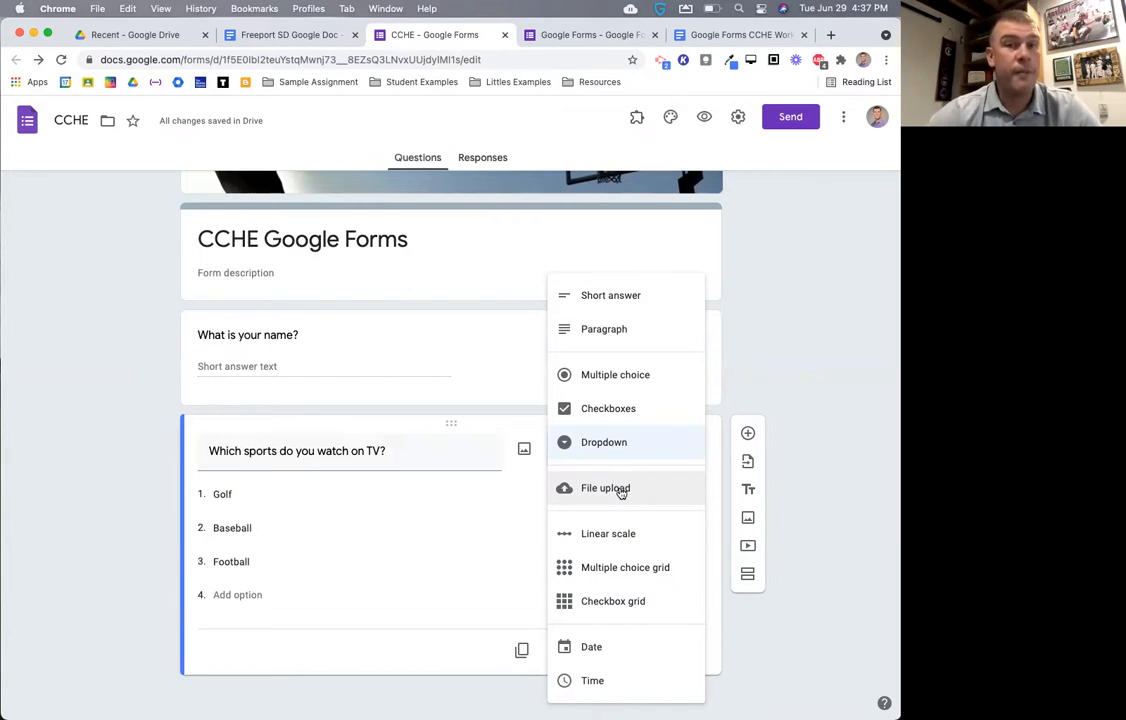
- Add a new question below the sports question and make it a File upload question
left_click(747, 433)
left_click(650, 517)
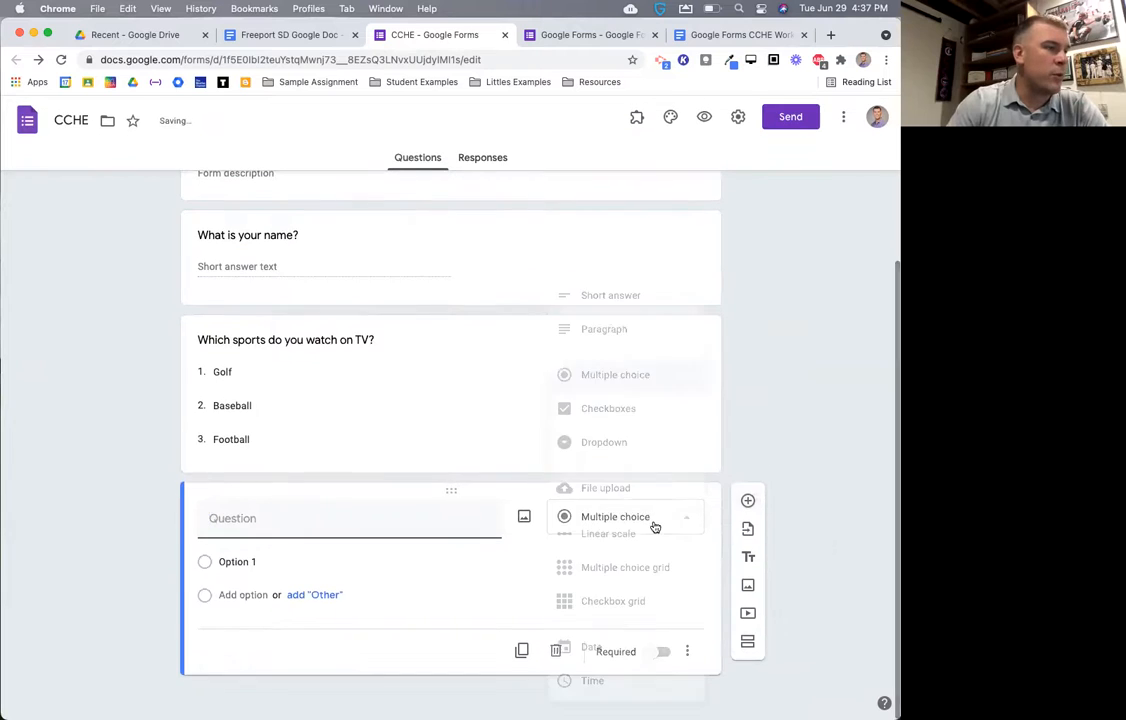
left_click(625, 490)
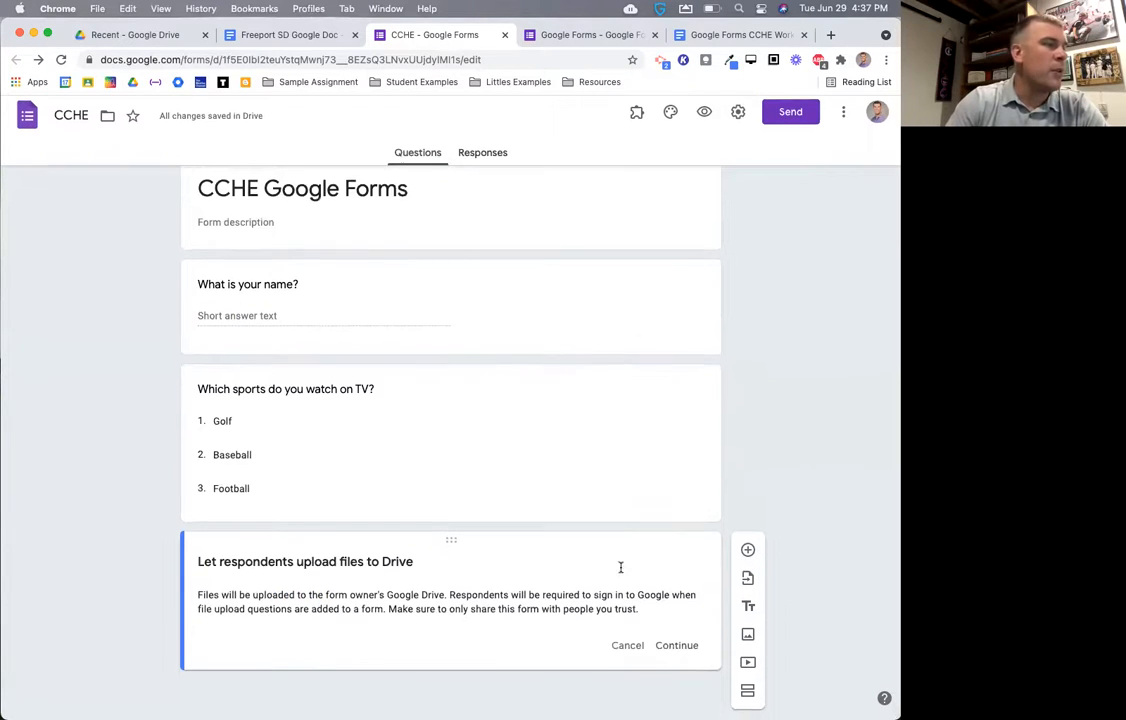
- Accept the file-upload notice and preview the form as a respondent
left_click(677, 651)
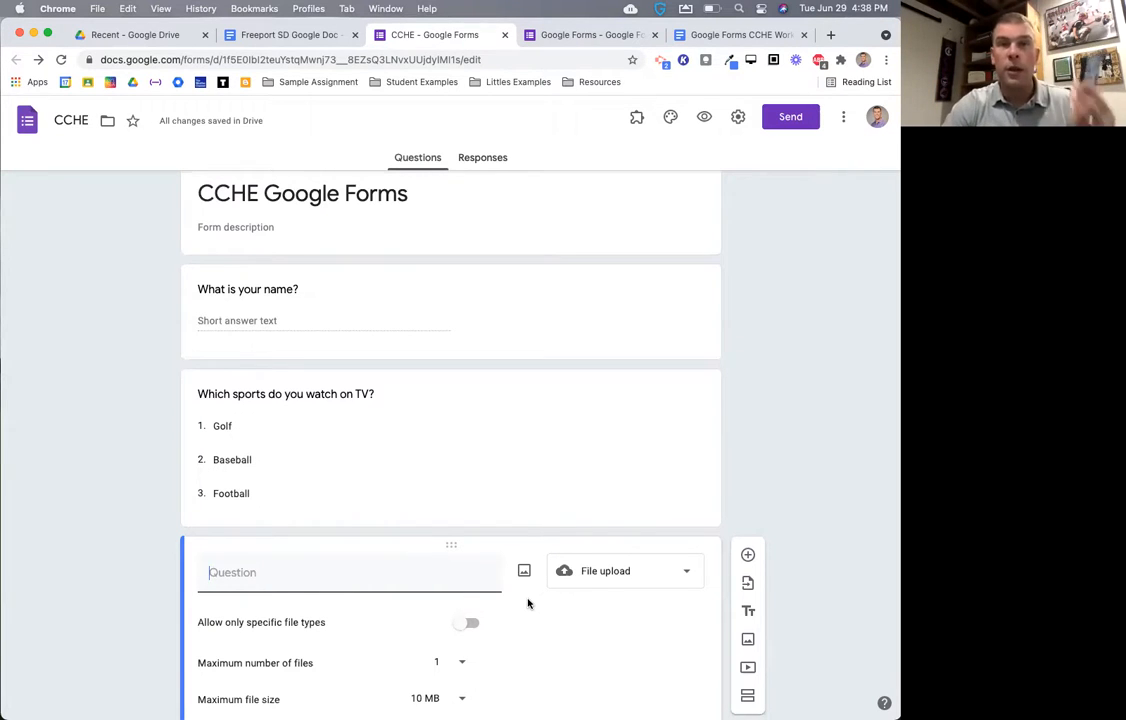
scroll(490, 603, "down", 3)
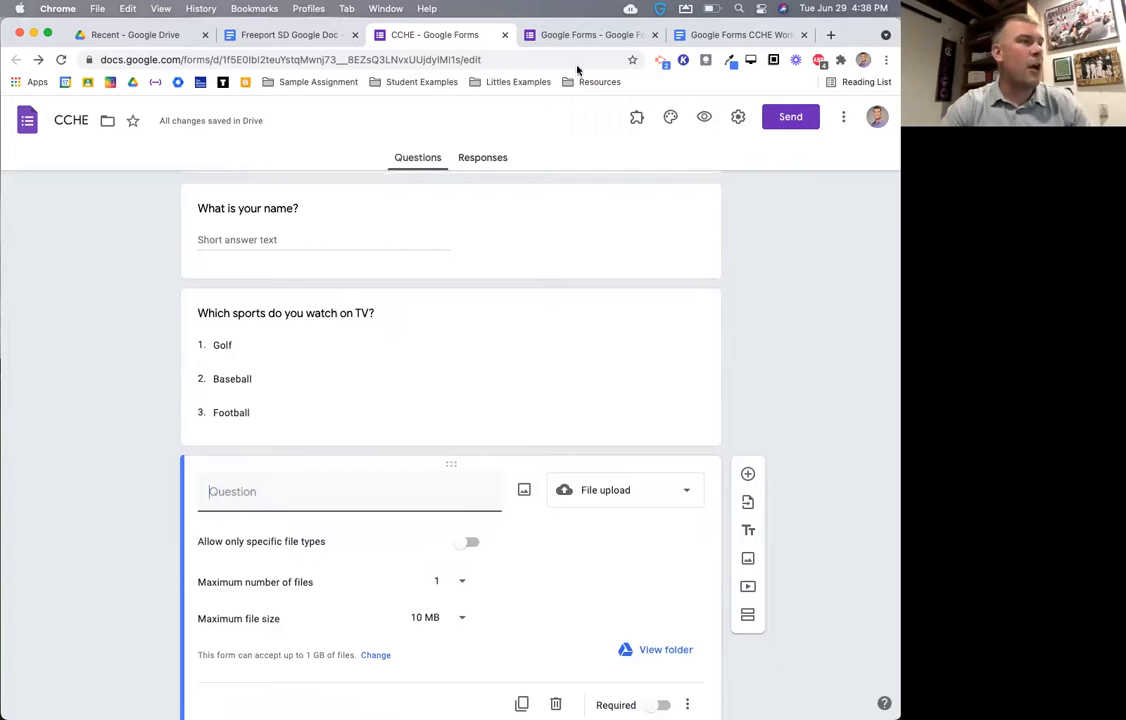
left_click(704, 118)
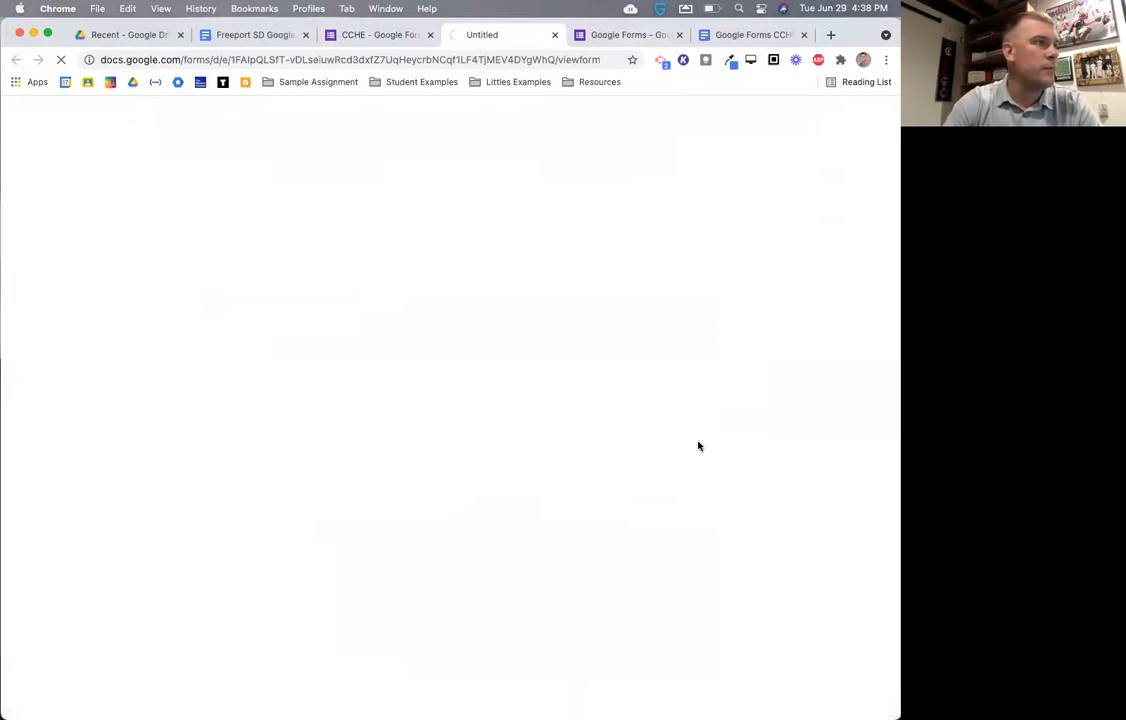
- Try Add file in the preview, dismiss the Insert file dialog, and close the preview tab
scroll(660, 470, "down", 2)
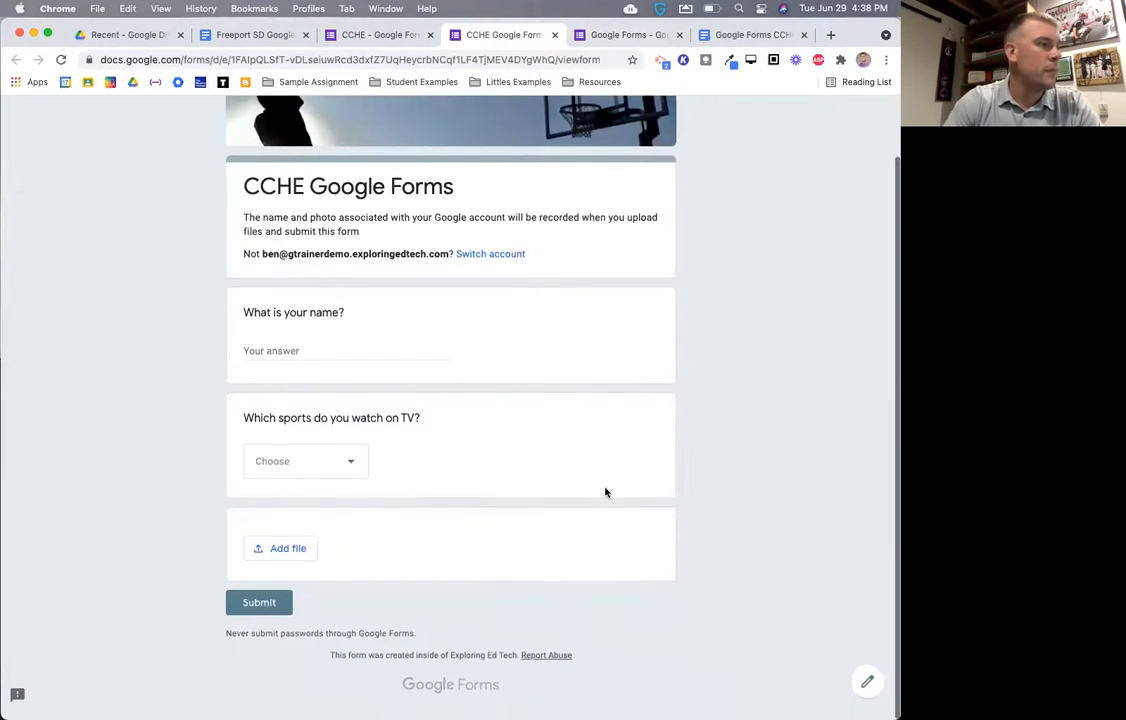
left_click(281, 559)
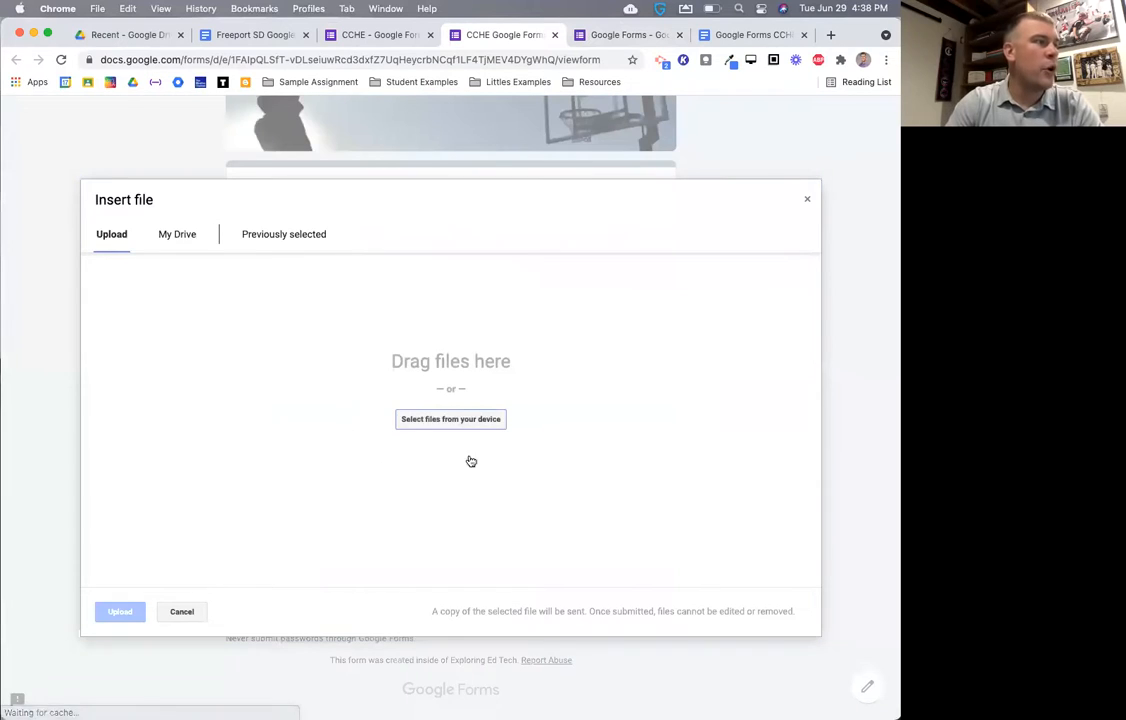
left_click(806, 203)
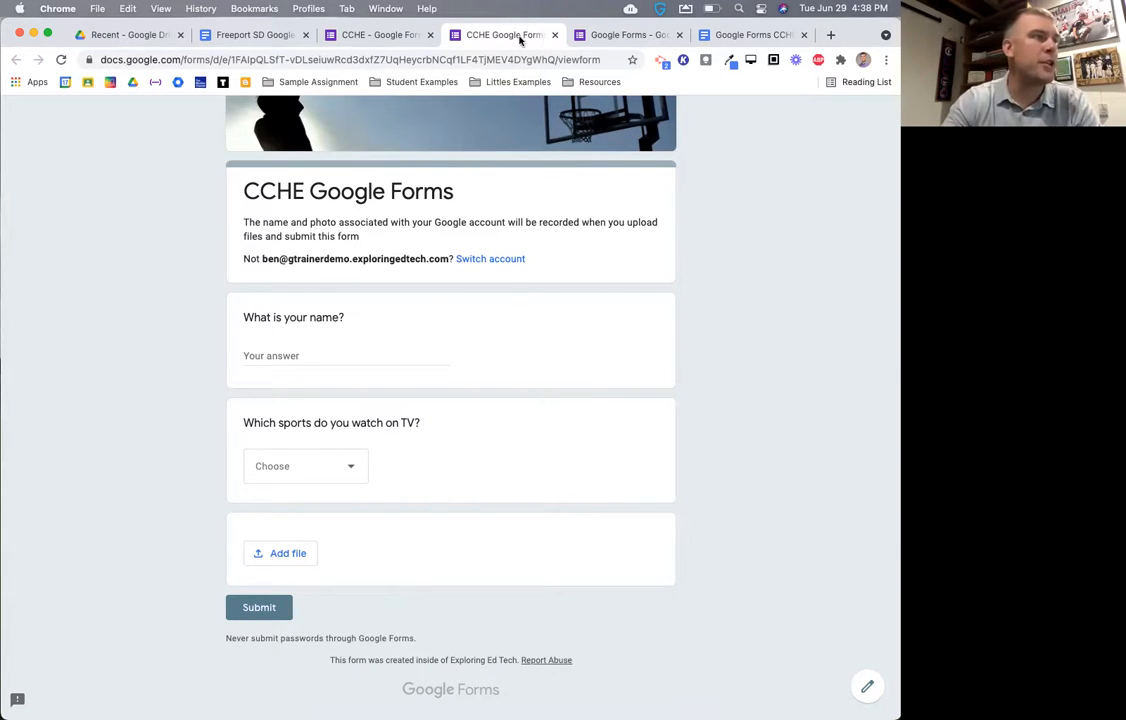
left_click(552, 35)
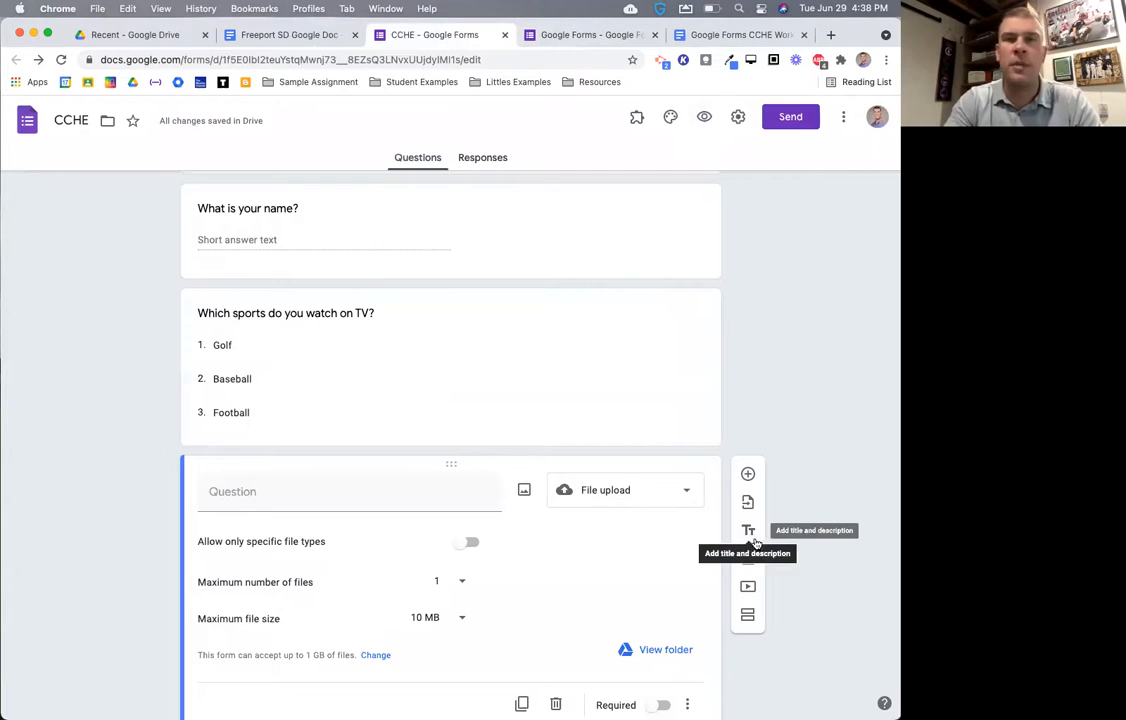
- Delete the File upload question and add a blank multiple-choice question after the sports question
left_click(671, 491)
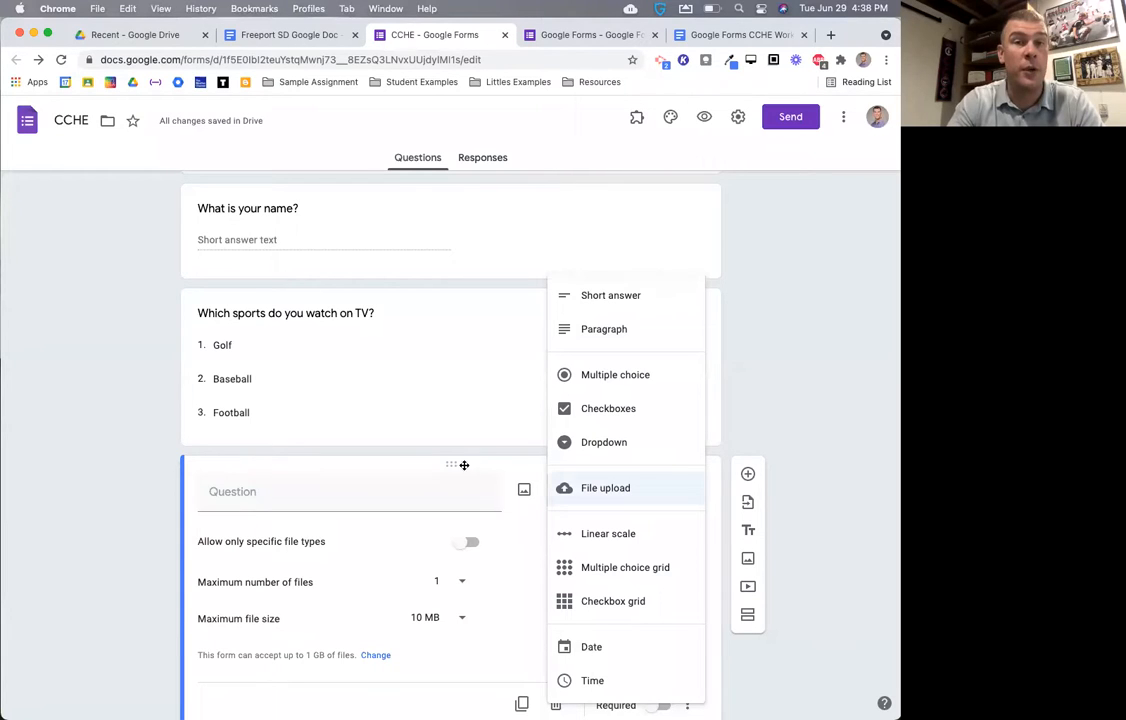
left_click(556, 705)
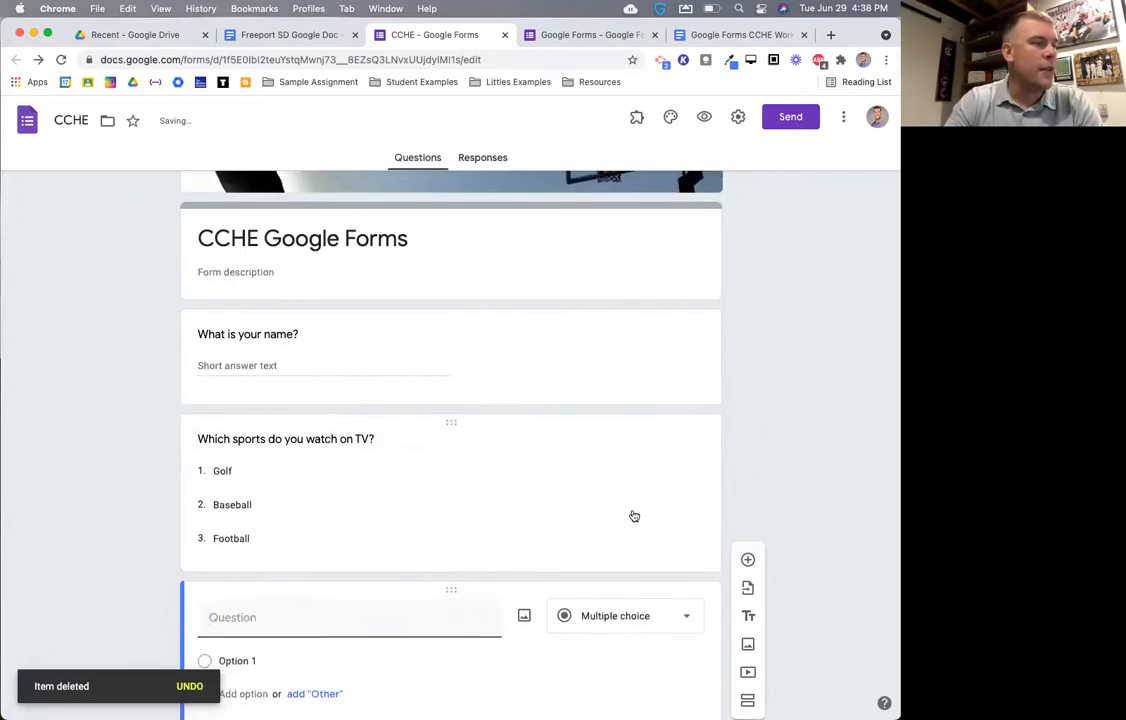
left_click(626, 515)
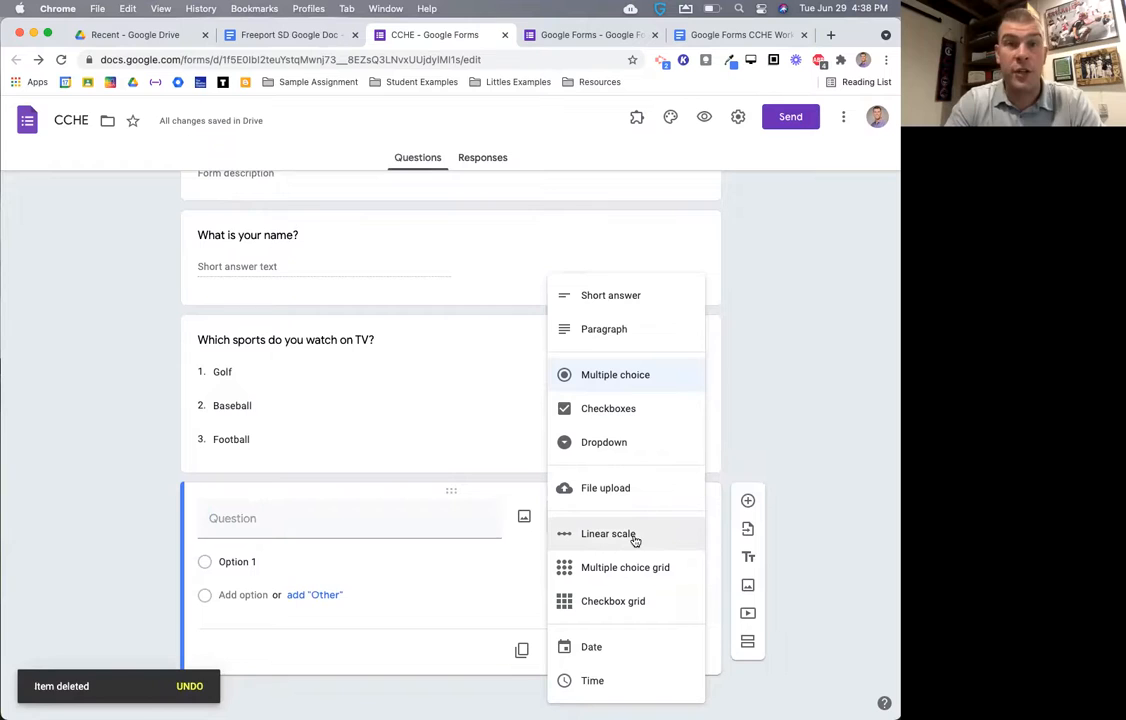
left_click(588, 35)
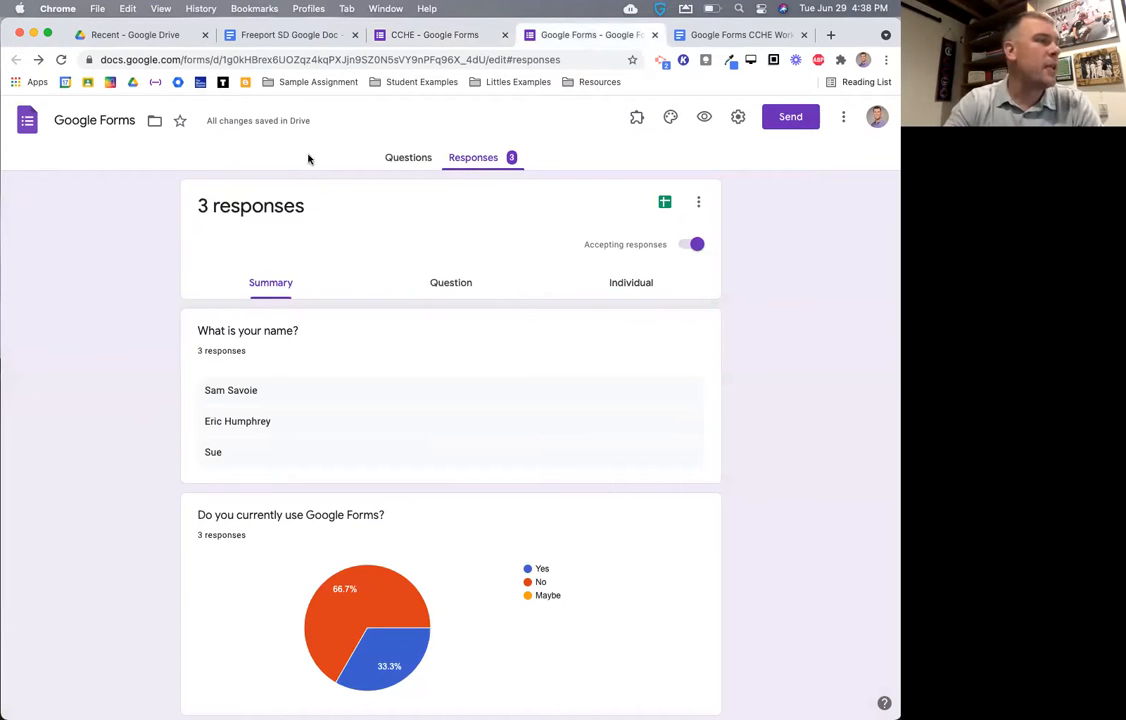
left_click(408, 158)
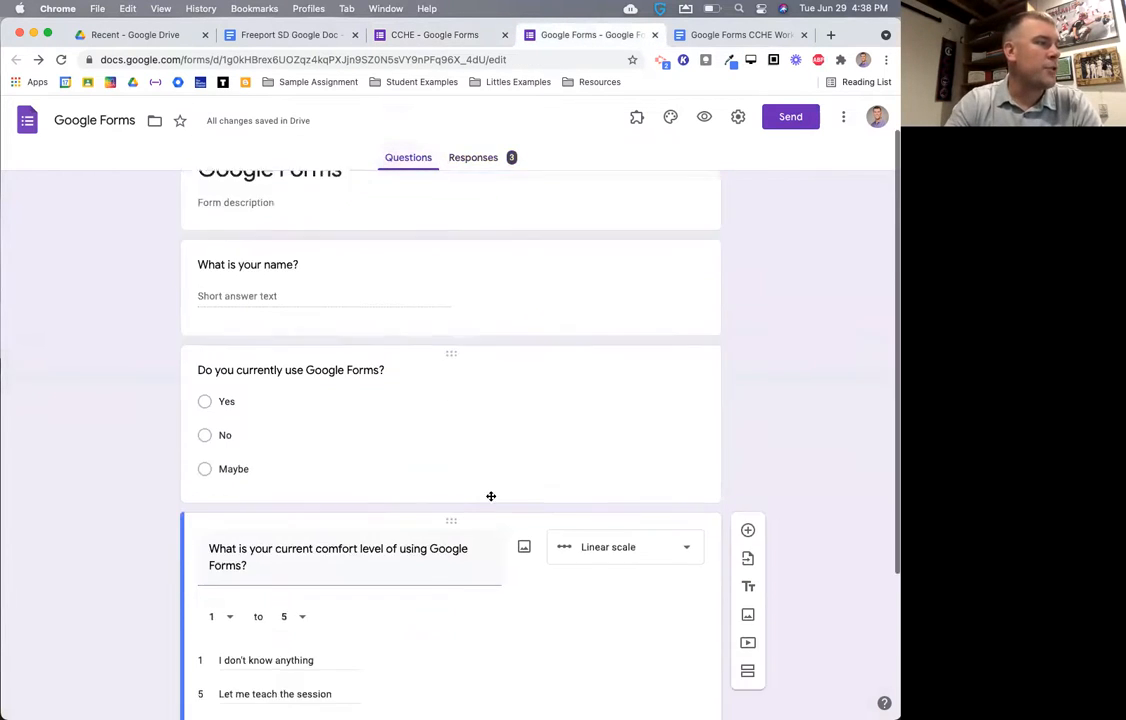
scroll(450, 496, "down", 2)
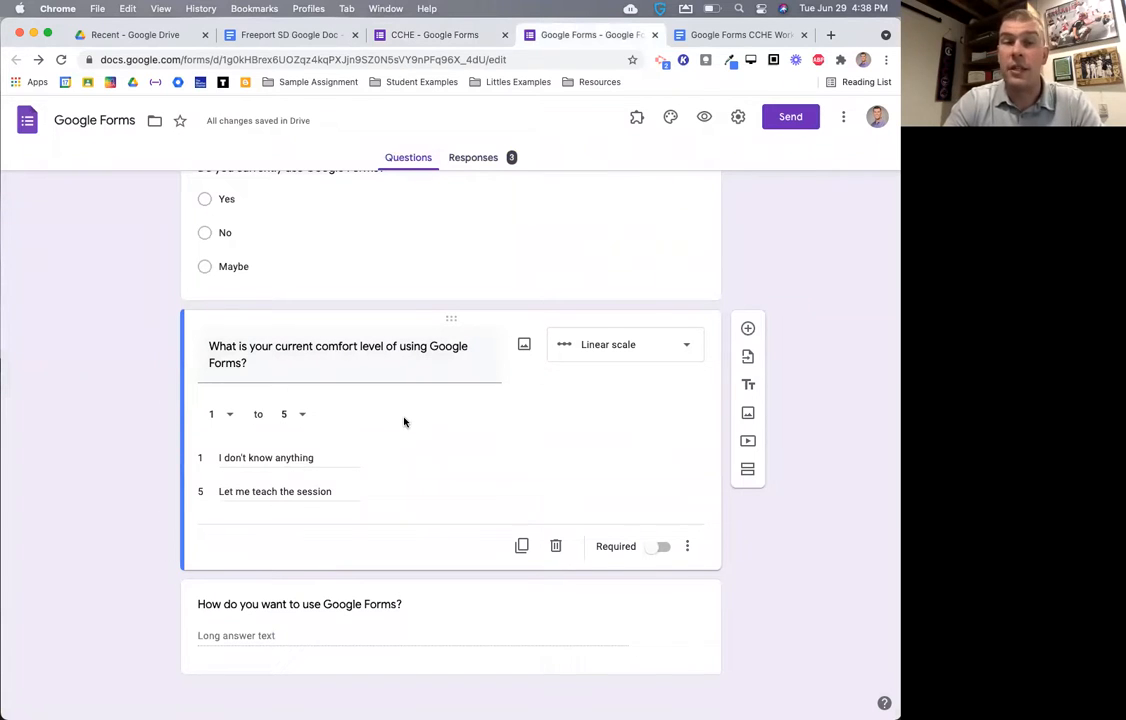
left_click(290, 418)
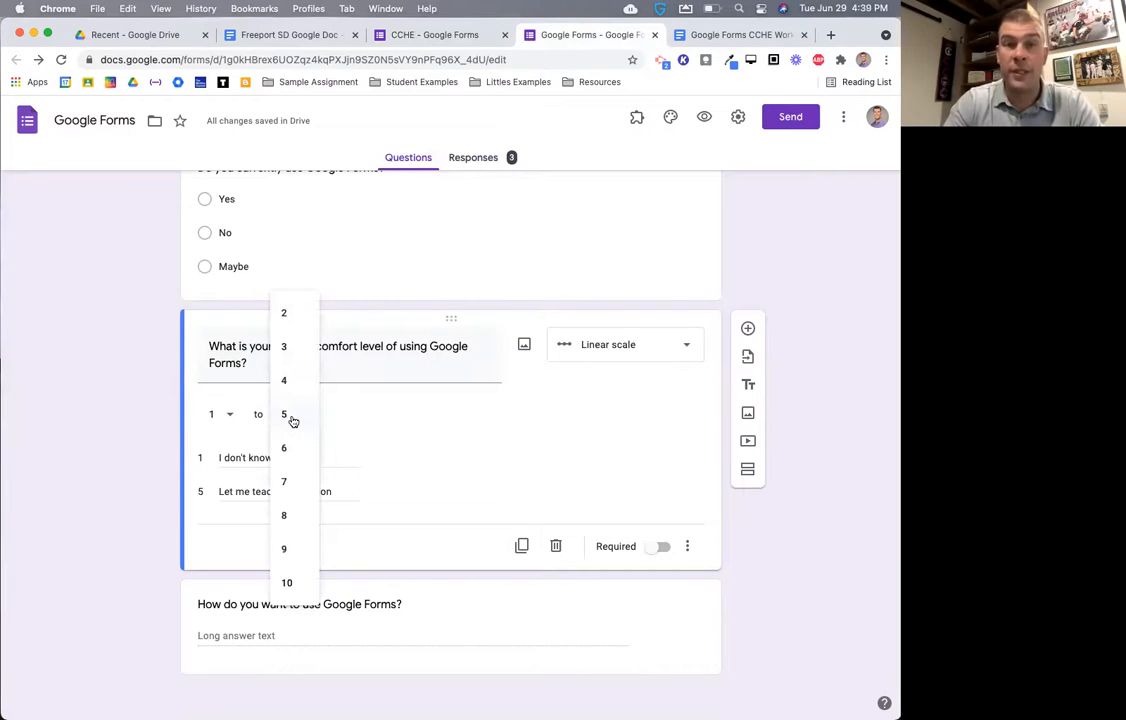
left_click(215, 415)
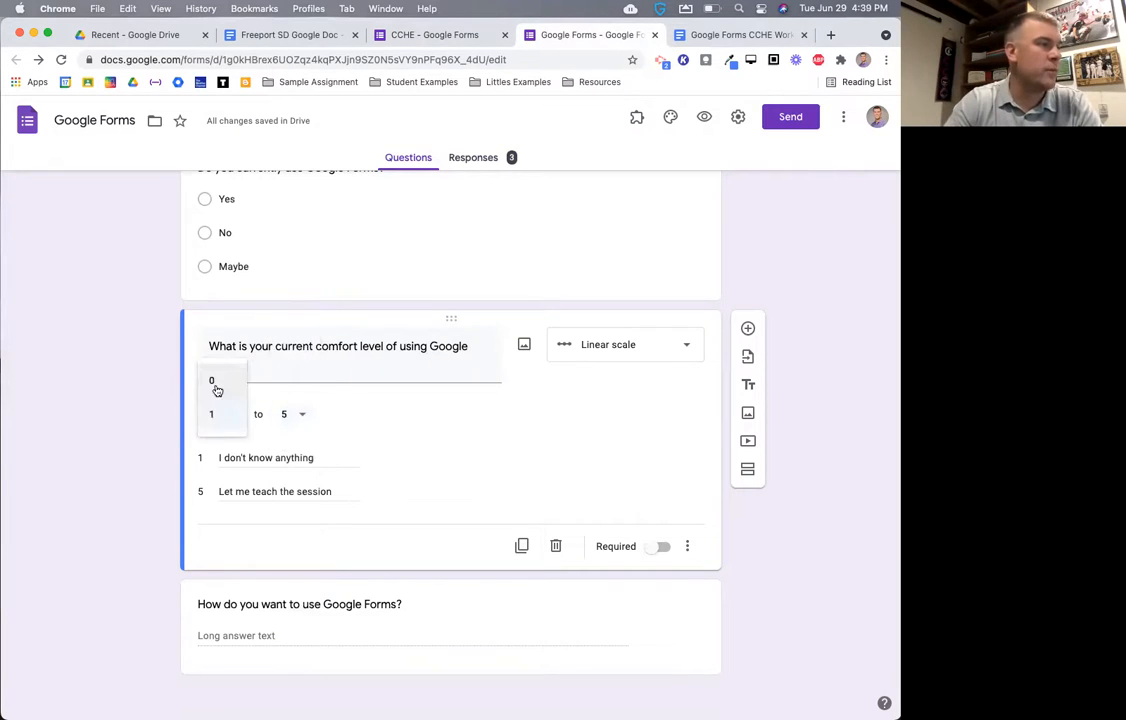
left_click(289, 416)
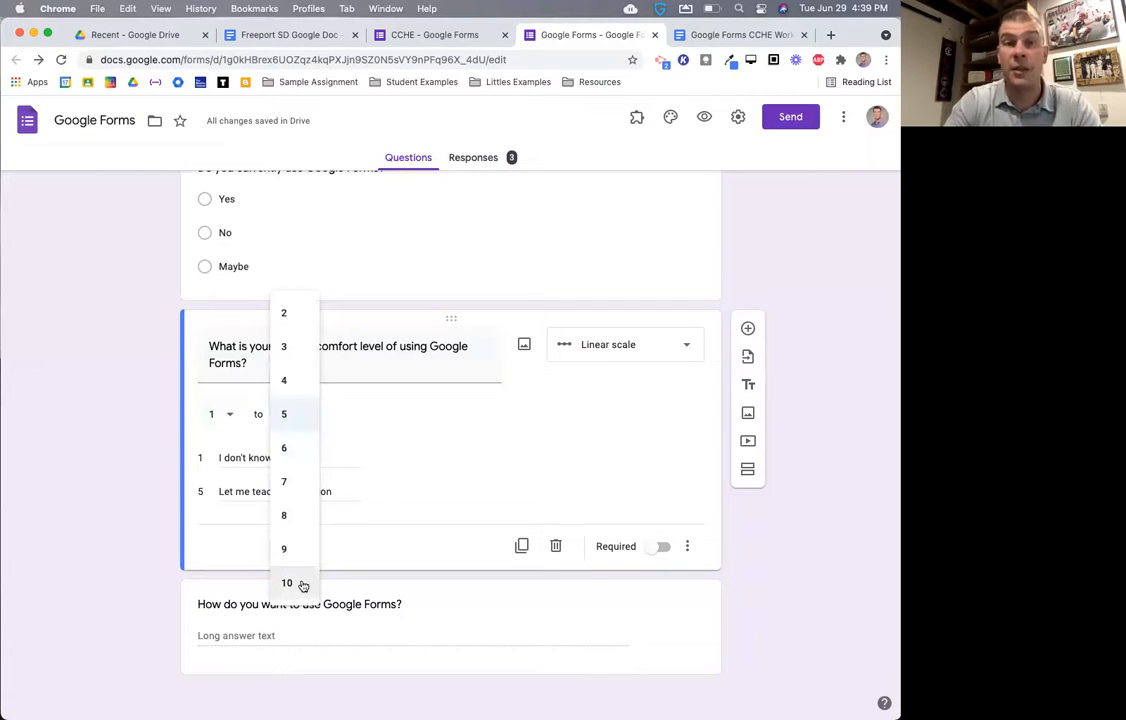
left_click(346, 362)
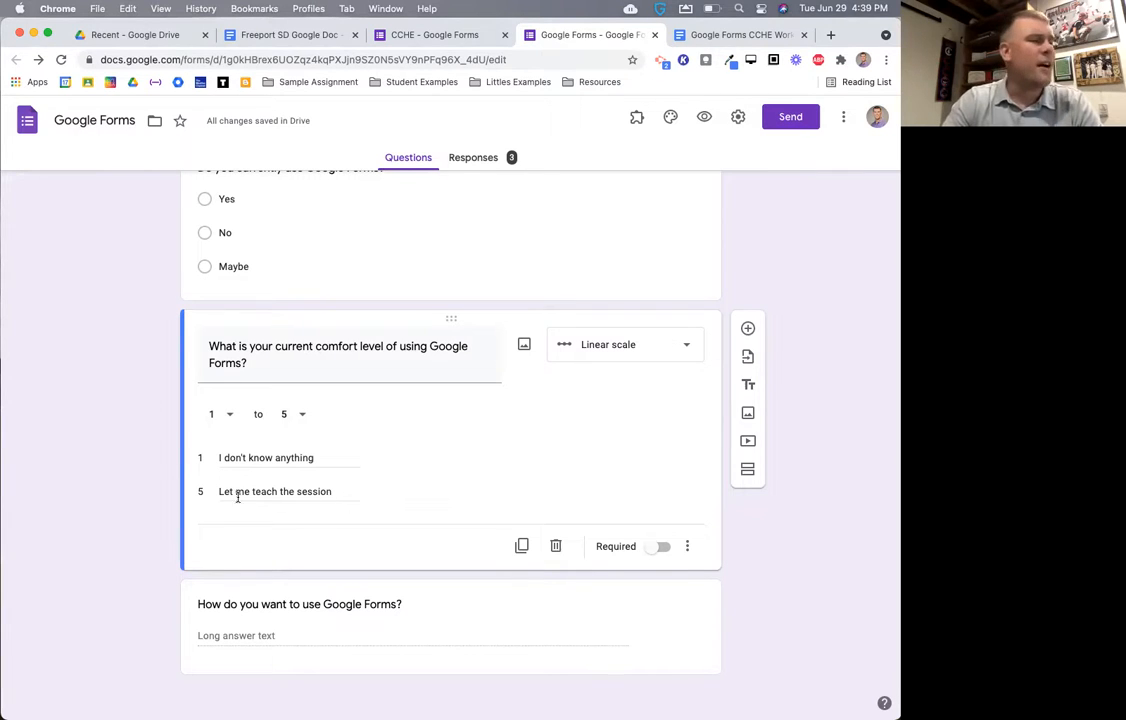
left_click(291, 458)
left_click(293, 488)
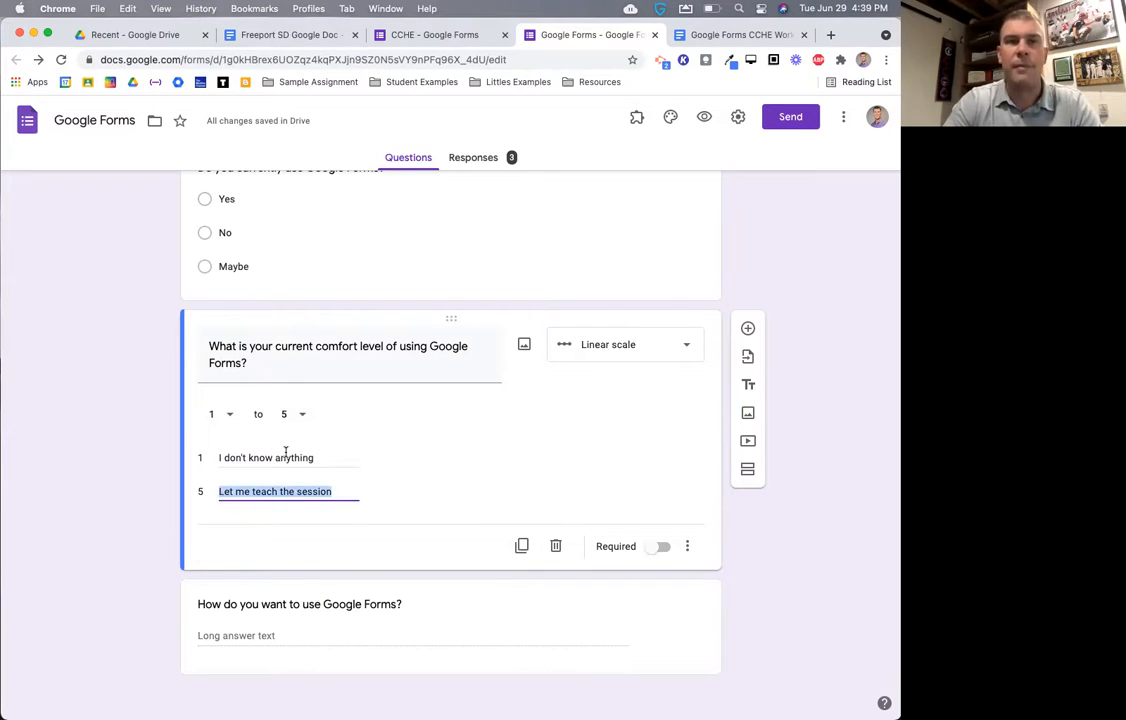
left_click(372, 34)
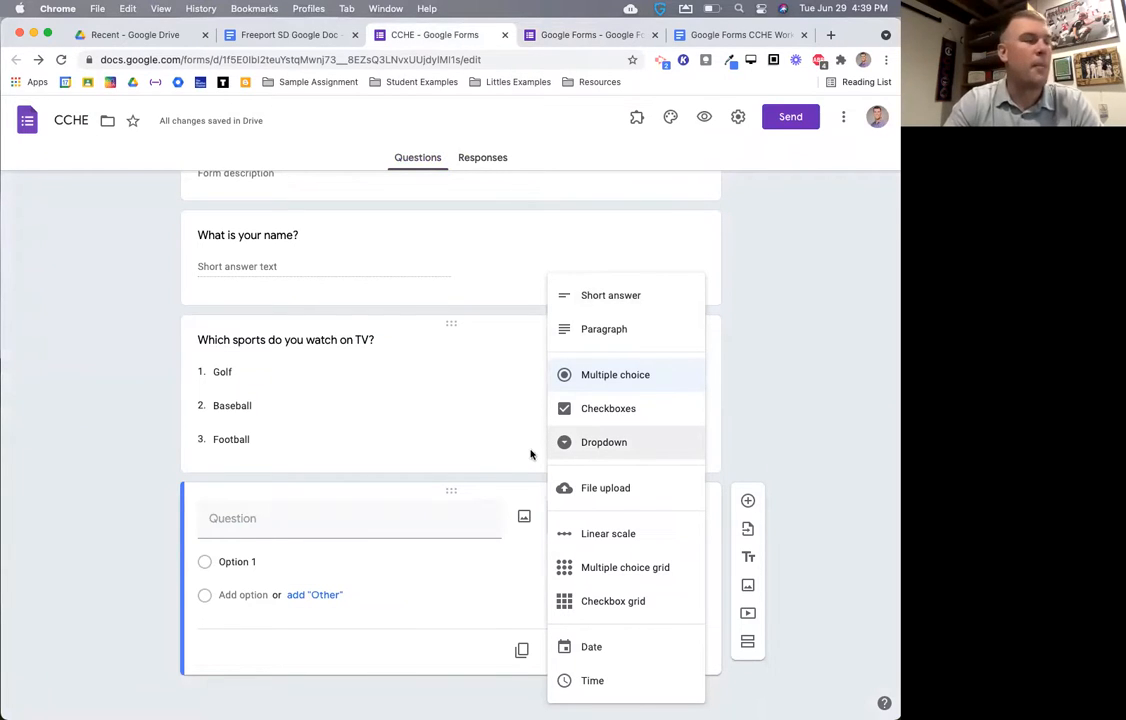
- Make the new question a multiple choice grid titled 'Lunch options'
left_click(610, 567)
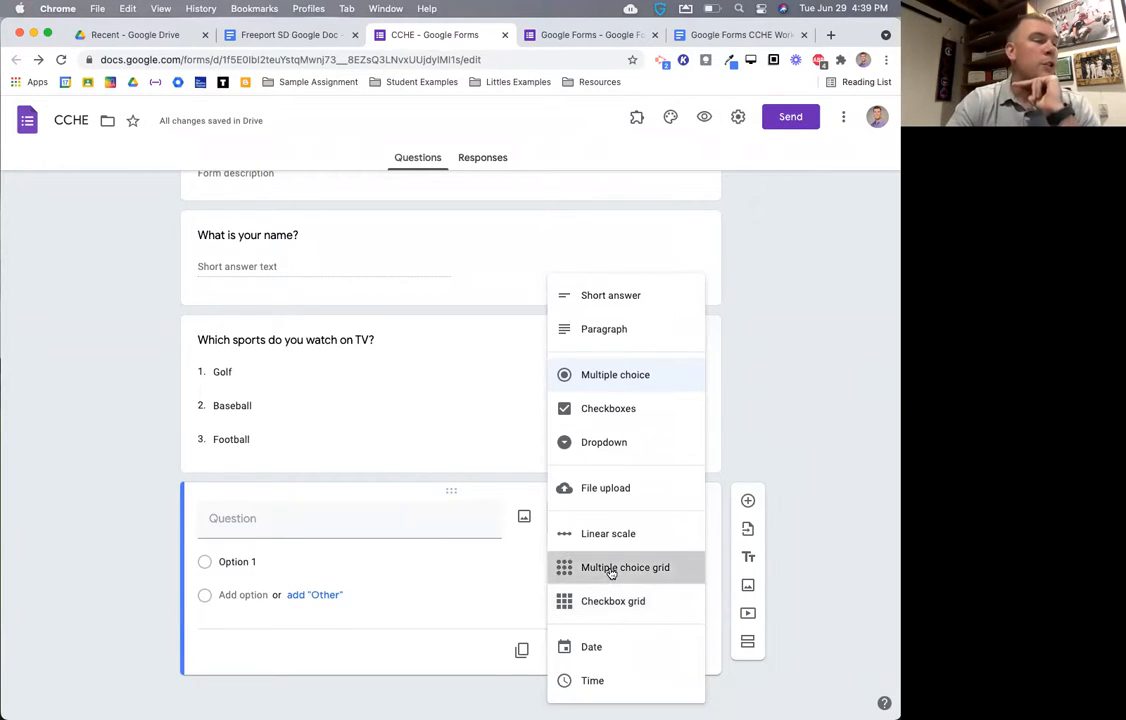
scroll(628, 609, "down", 1)
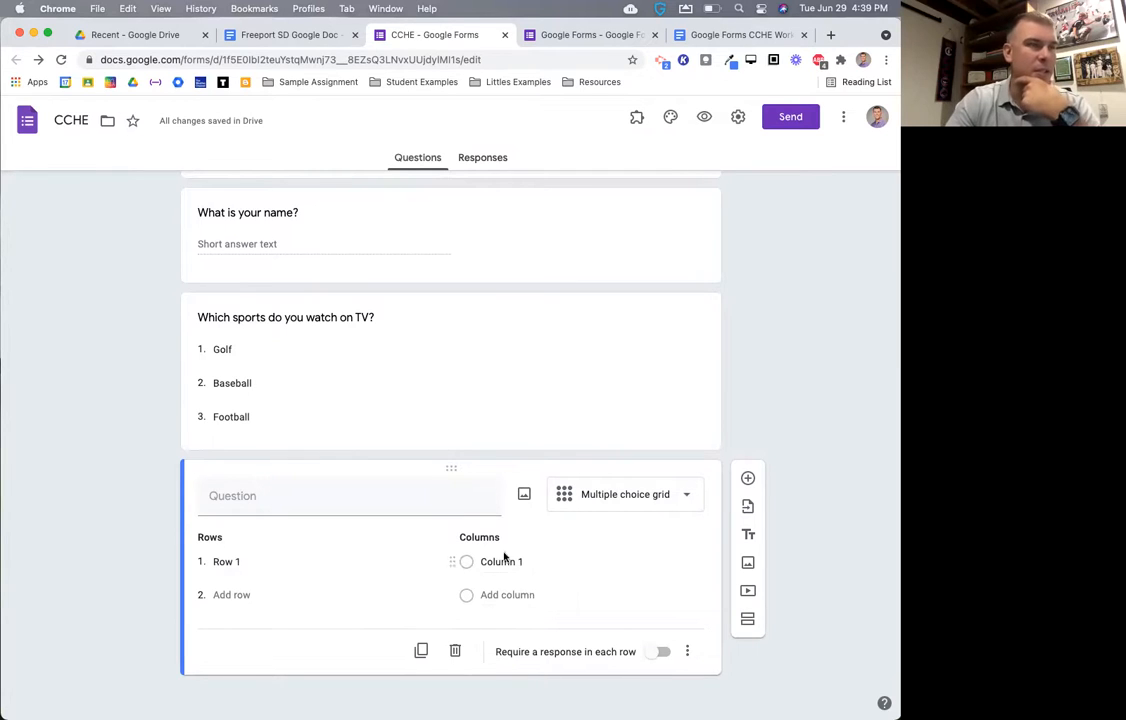
left_click(271, 497)
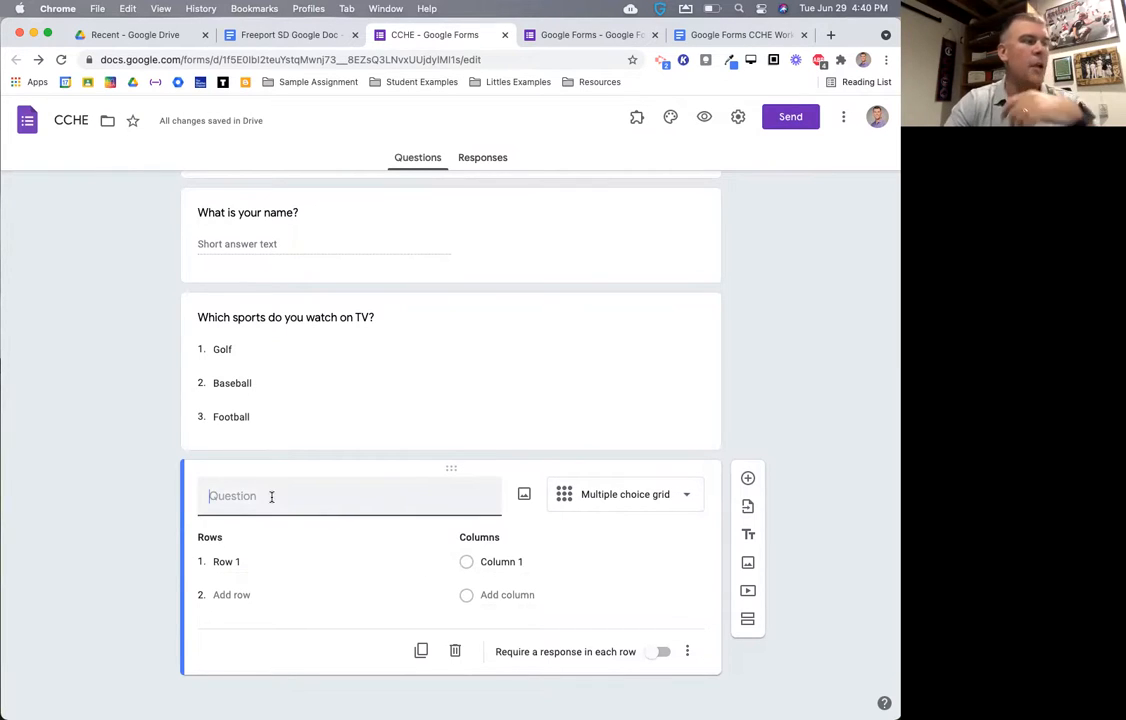
type("Multipl")
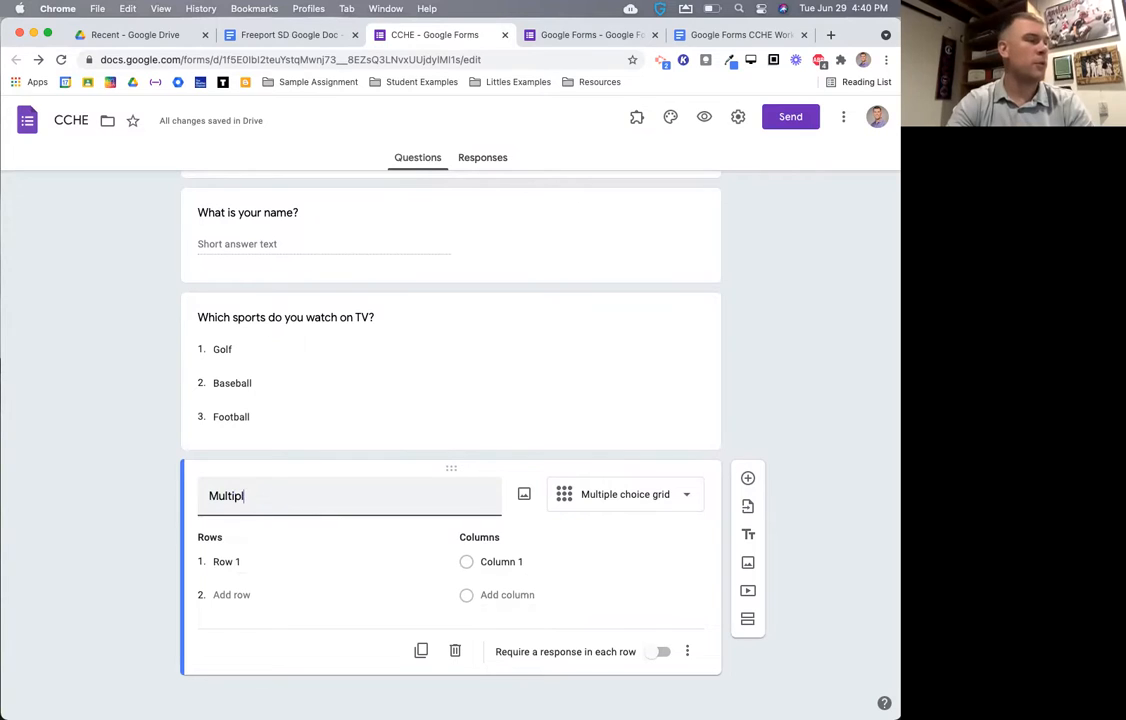
type("e Choice G")
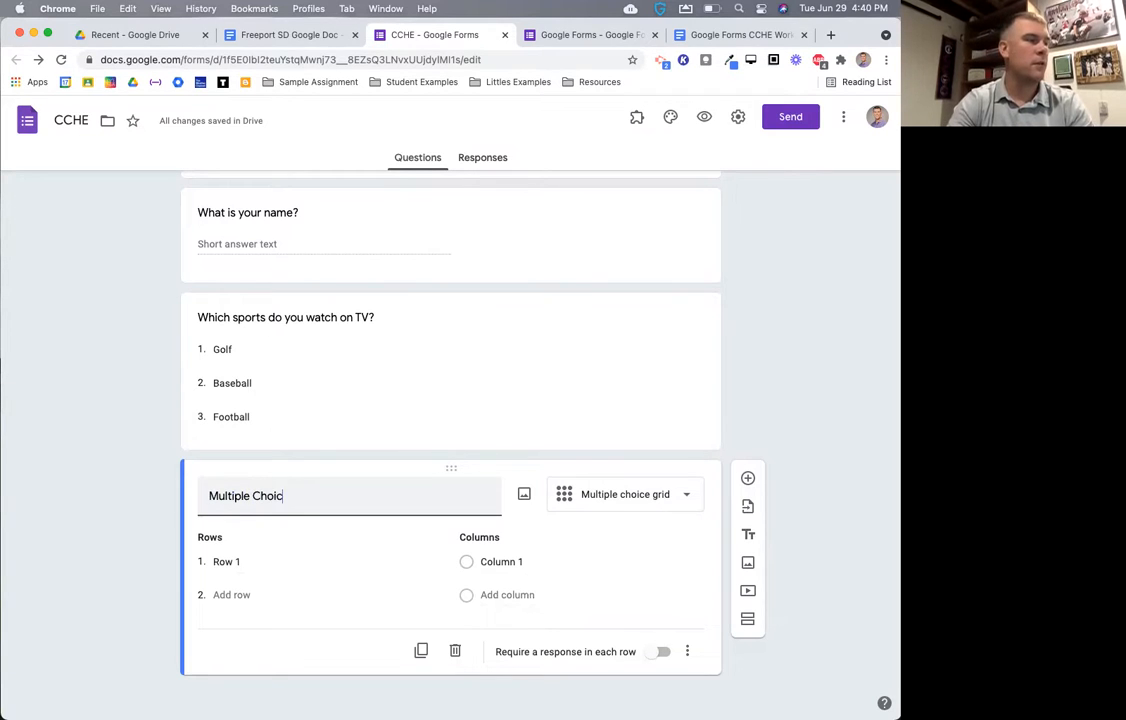
key("BackSpace")
key("BackSpace")
key("BackSpace")
key("BackSpace")
key("BackSpace")
key("BackSpace")
key("BackSpace")
key("BackSpace")
key("BackSpace")
key("BackSpace")
key("BackSpace")
key("BackSpace")
key("BackSpace")
key("BackSpace")
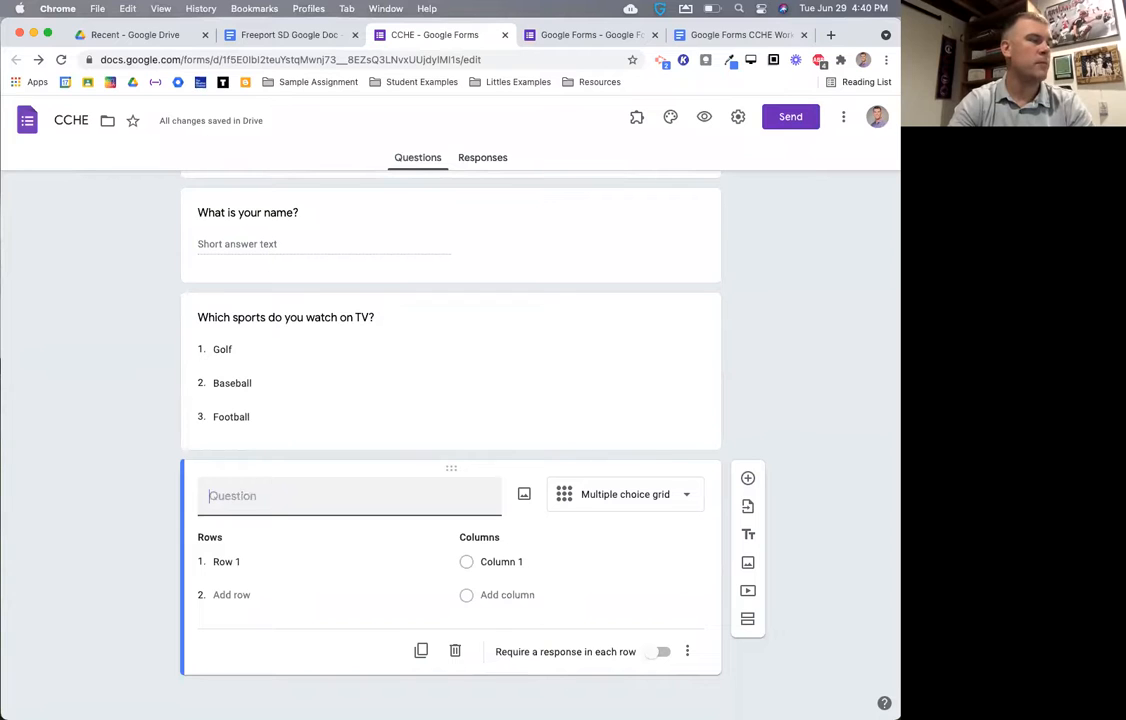
type("Lunch options")
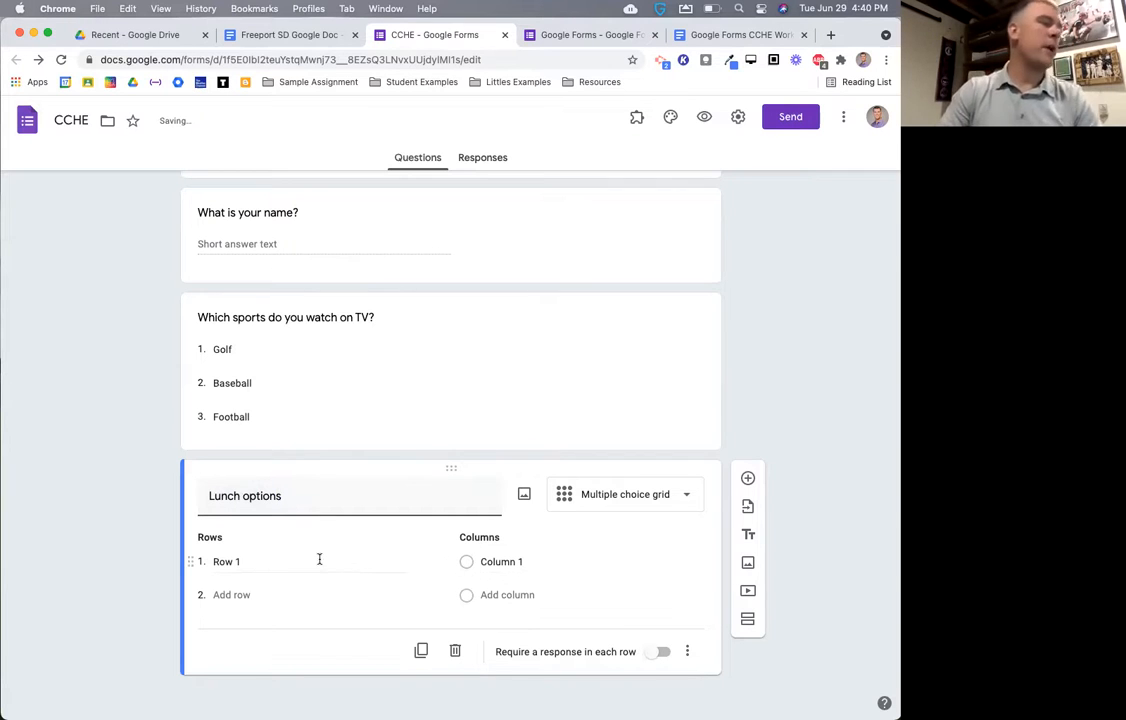
left_click(270, 561)
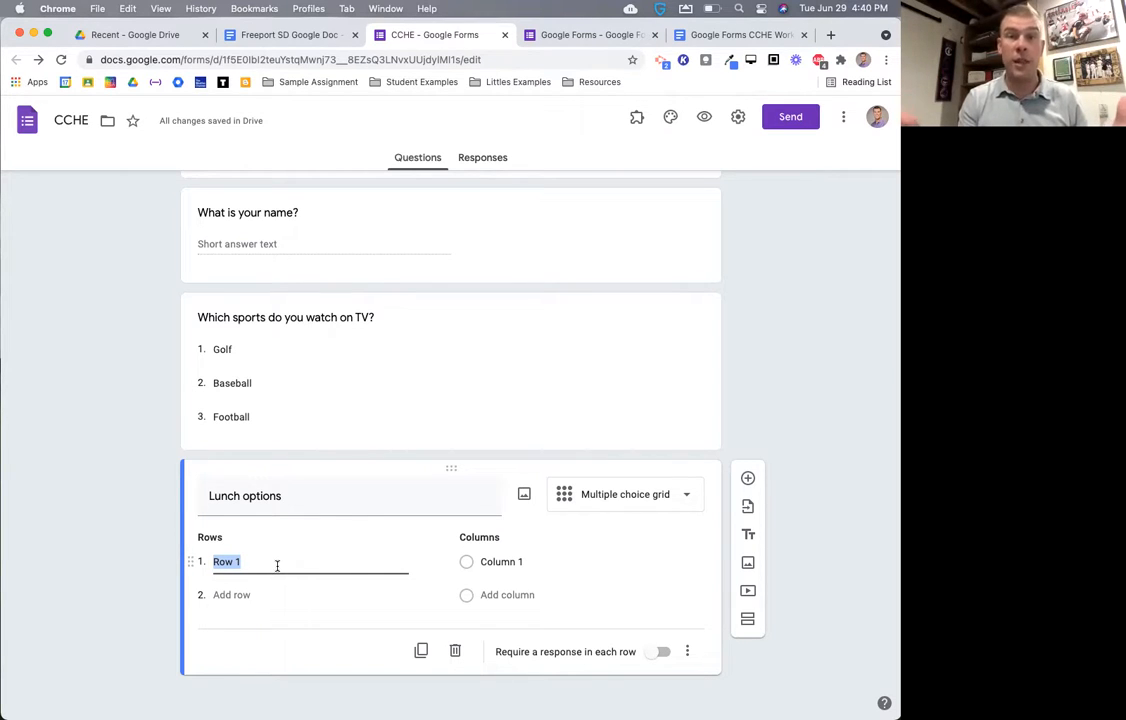
- Retitle the grid 'Lunch orders' and add rows Monday, Tuesday and Wednesday
triple_click(298, 496)
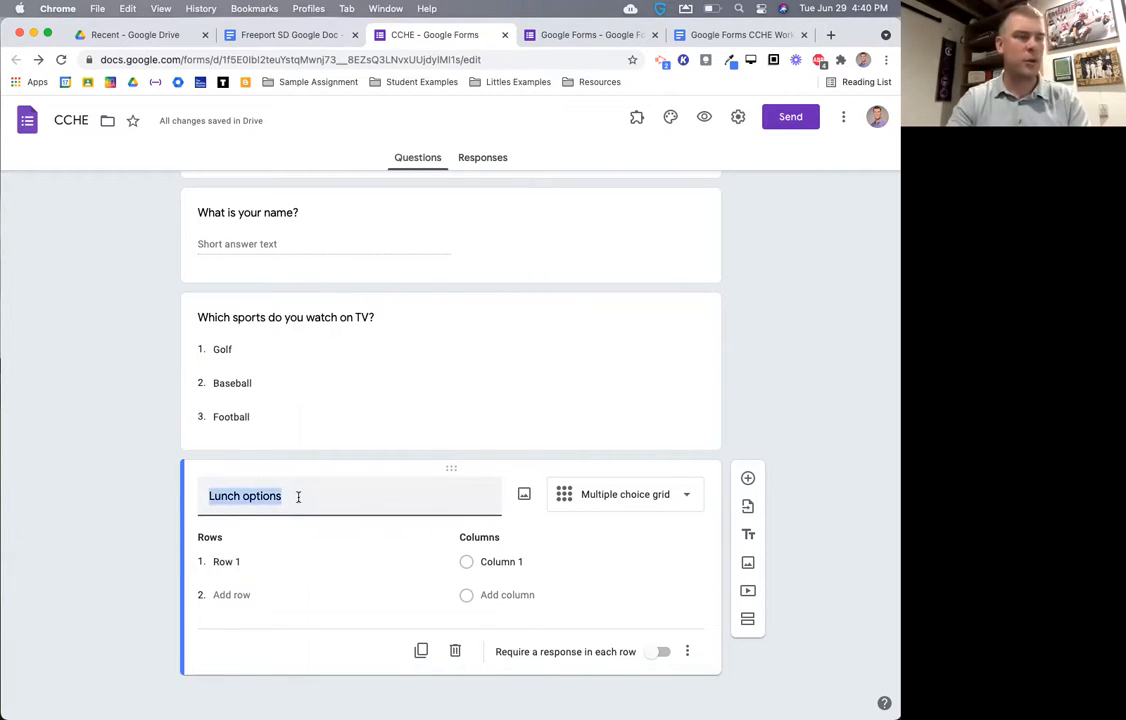
left_click(298, 496)
key("BackSpace")
key("BackSpace")
key("BackSpace")
key("BackSpace")
type("rders")
left_click(267, 561)
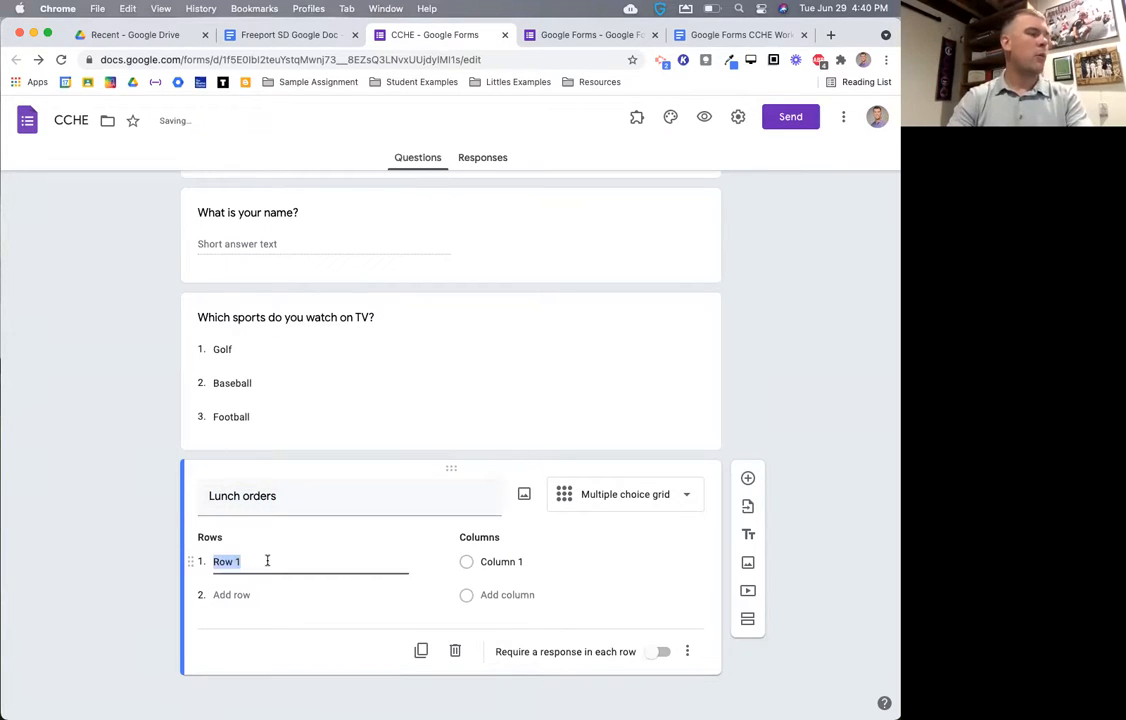
type("Monday")
key("Return")
type("Tuesday")
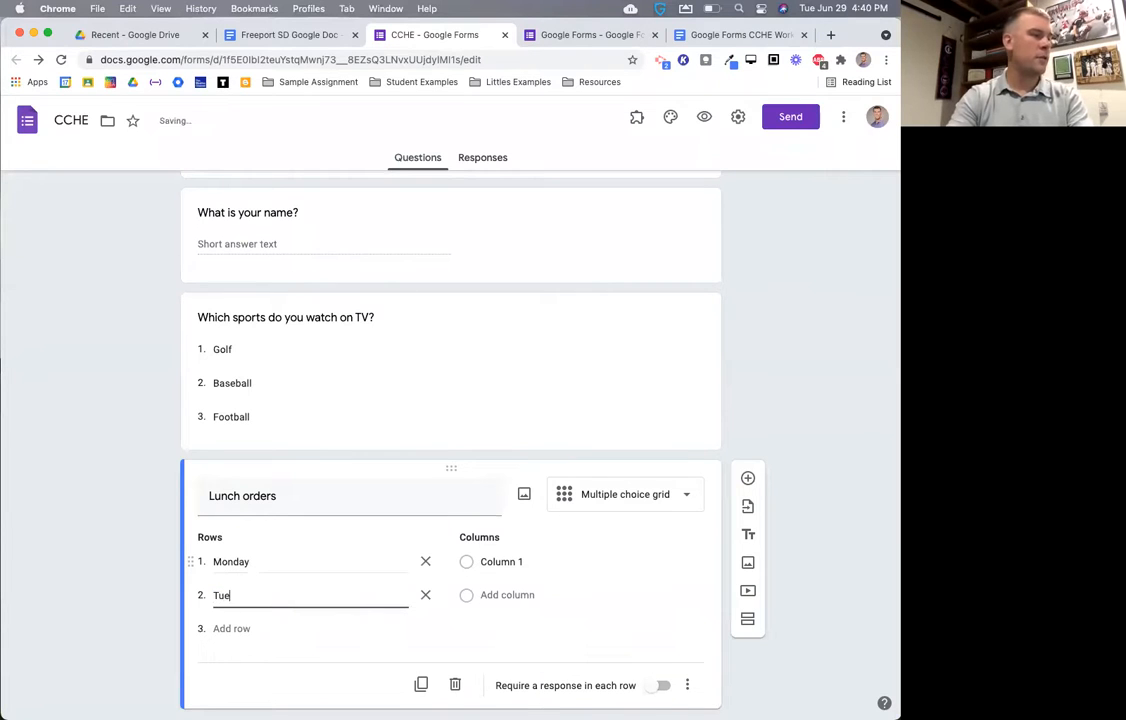
key("Return")
type("Wedn")
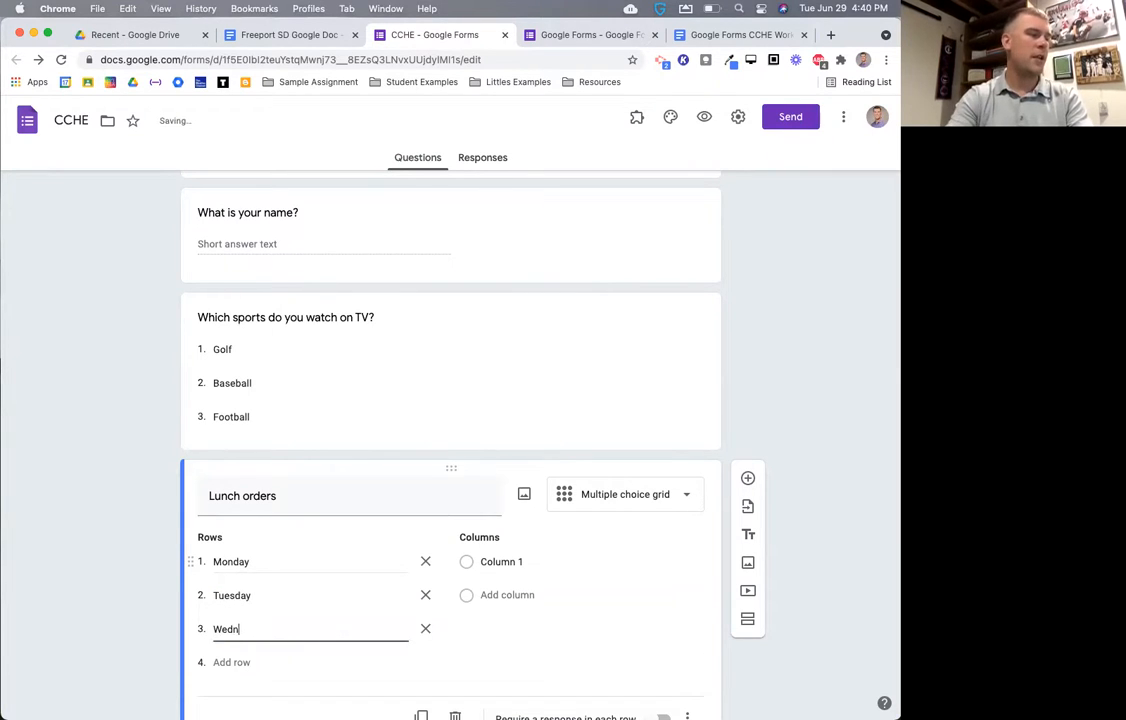
type("esday")
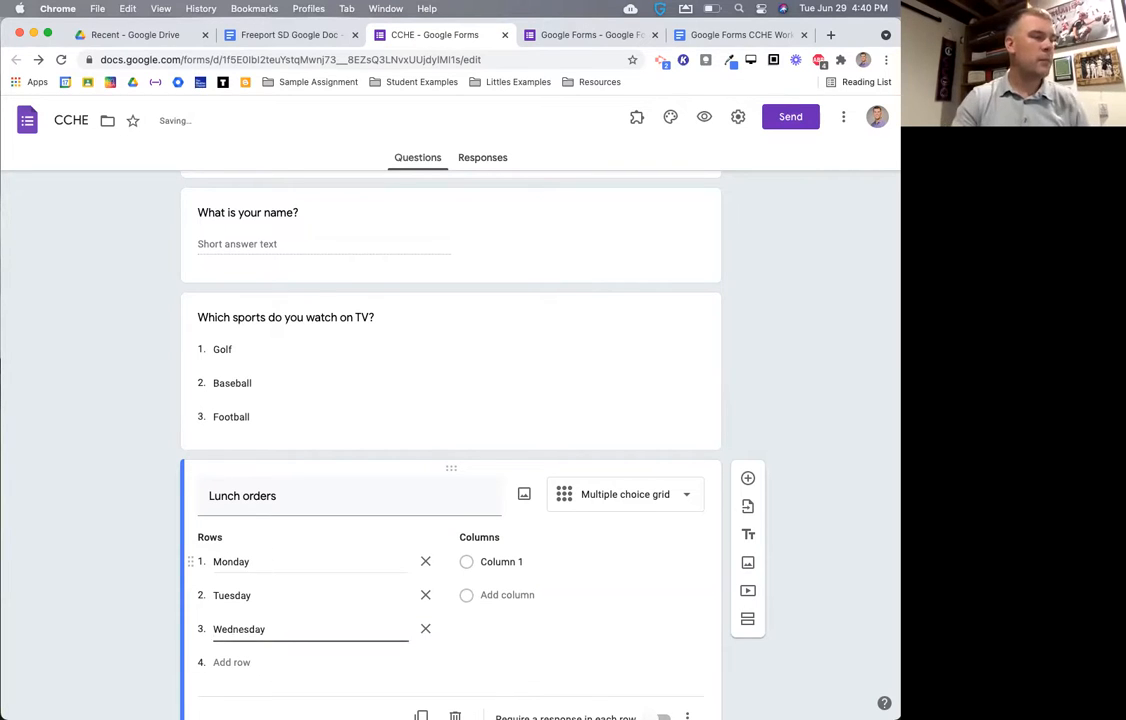
- Add grid columns Sandwich, Salad and Soup
left_click(522, 561)
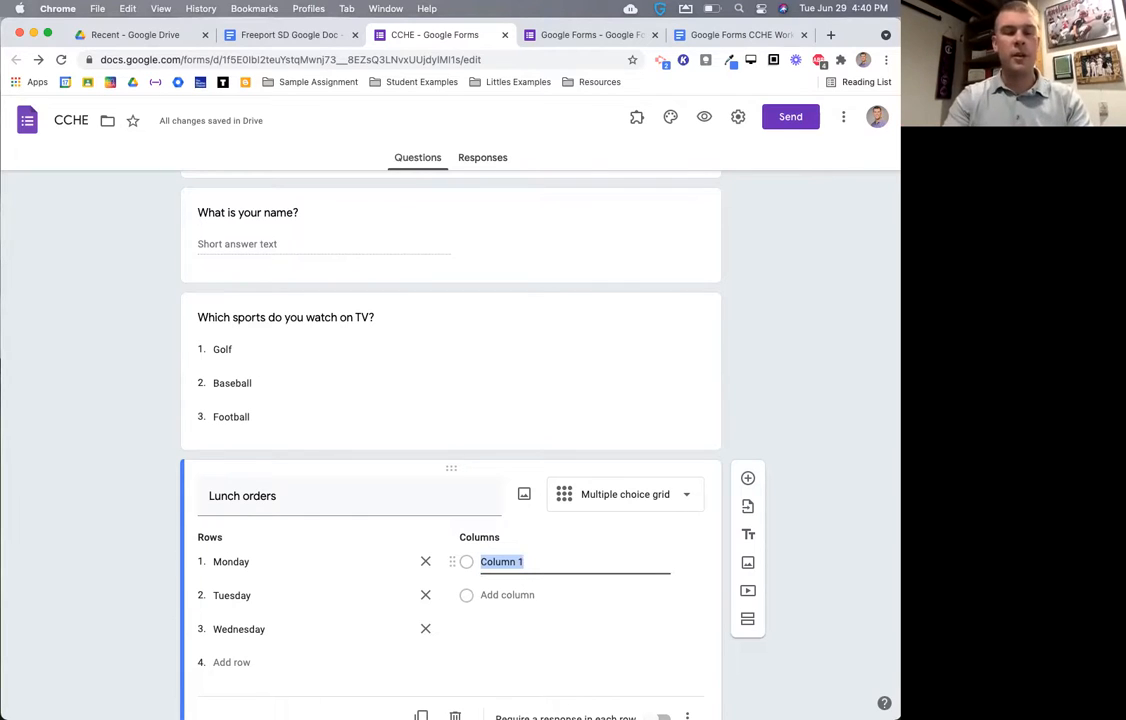
type("Sandwich")
key("Return")
type("S")
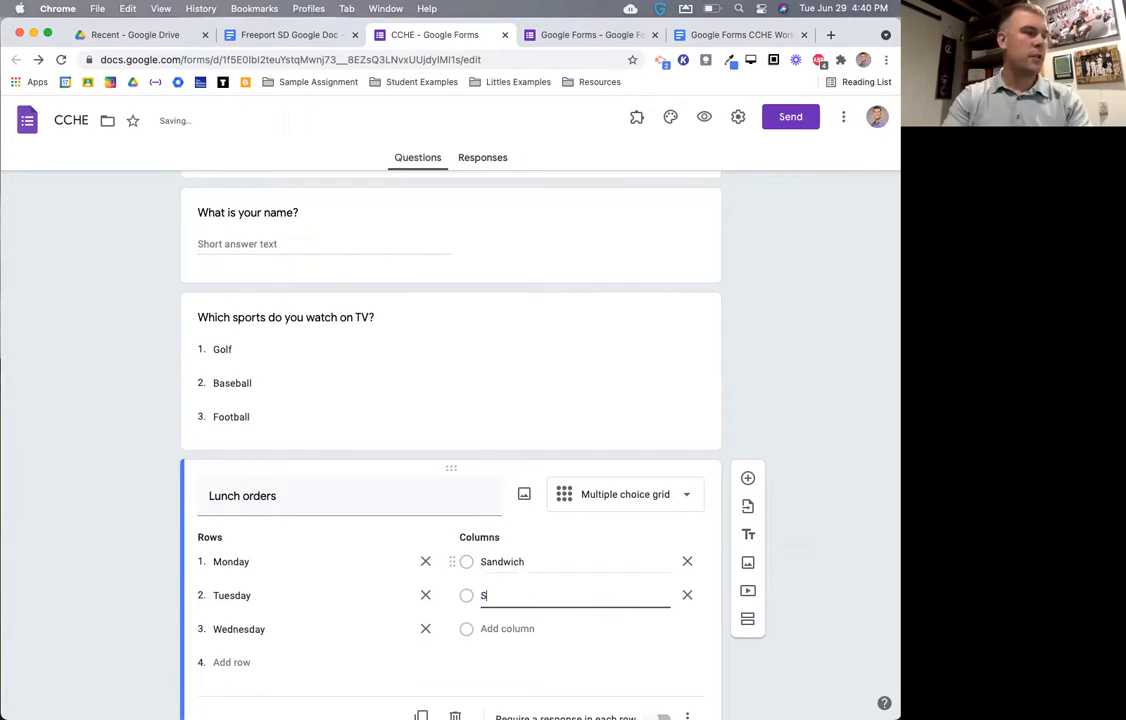
type("alad")
key("Return")
type("Soup")
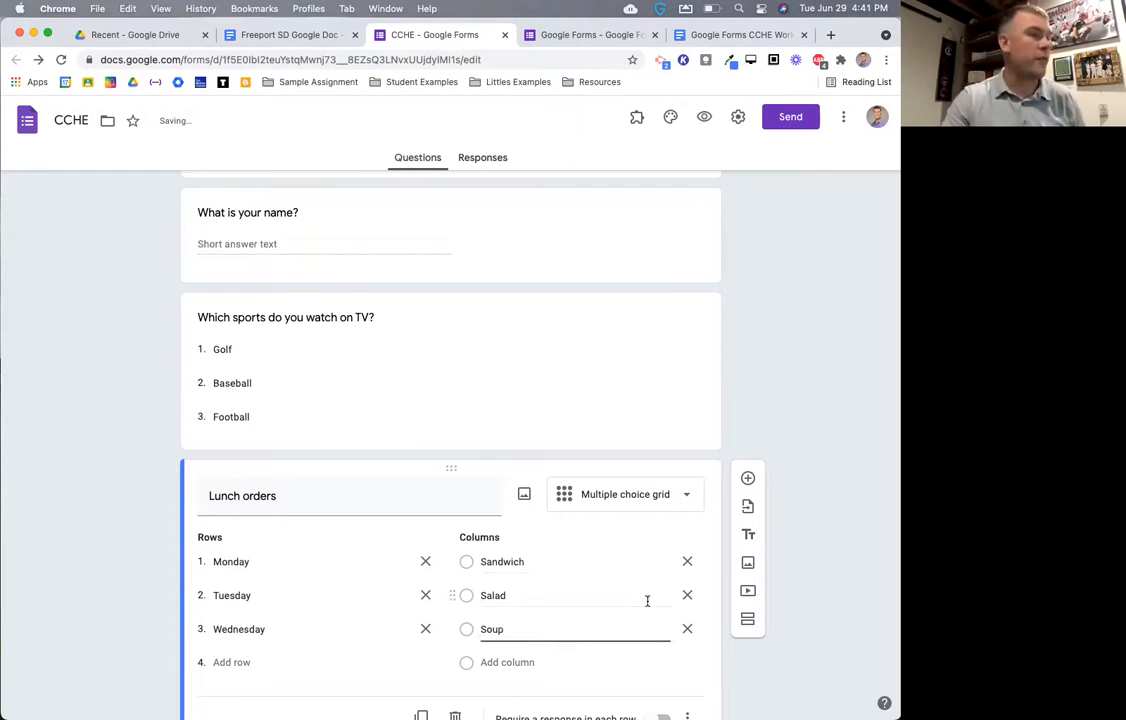
scroll(515, 604, "down", 2)
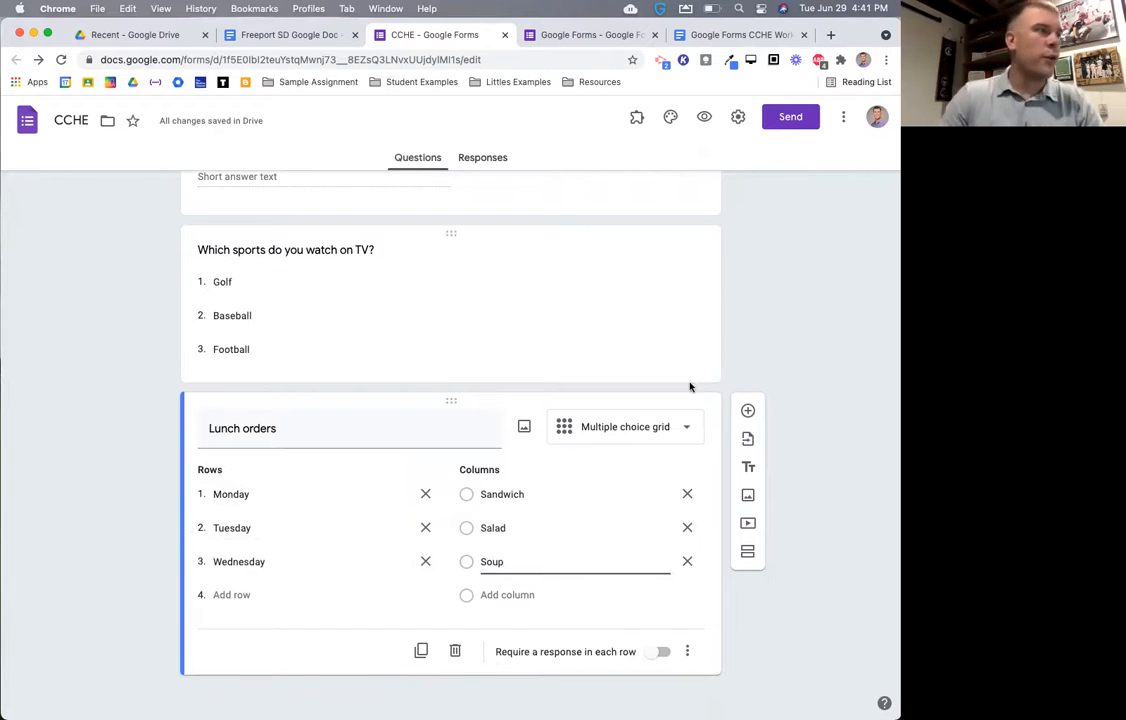
left_click(703, 120)
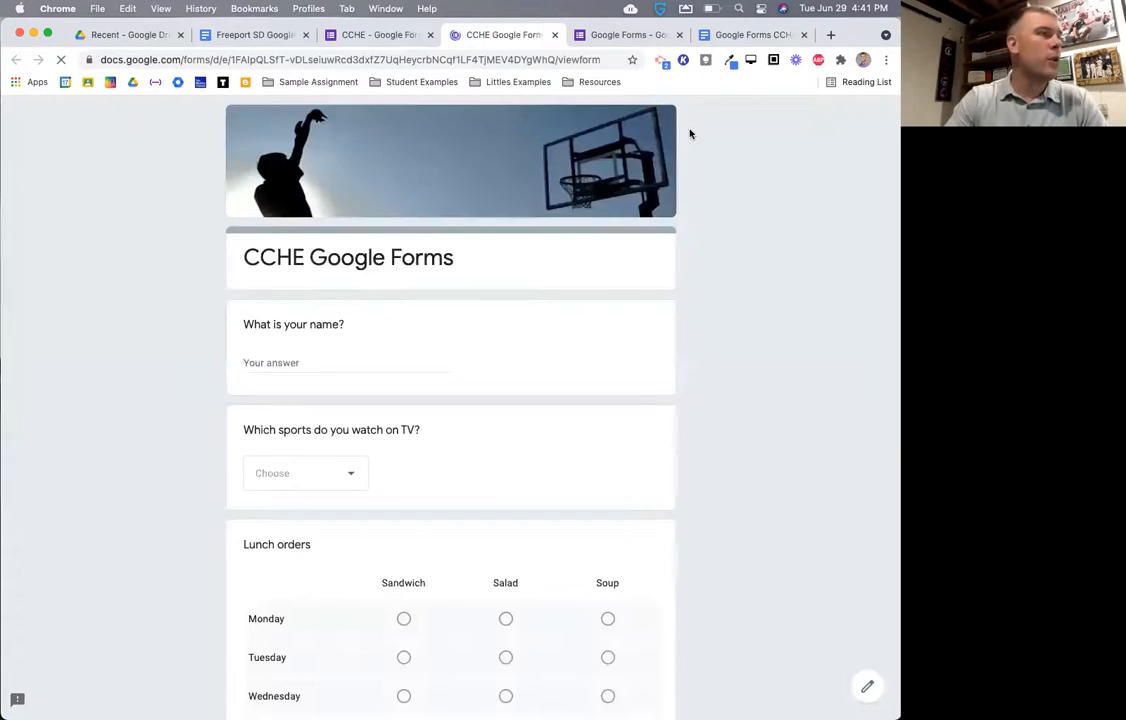
scroll(775, 503, "down", 3)
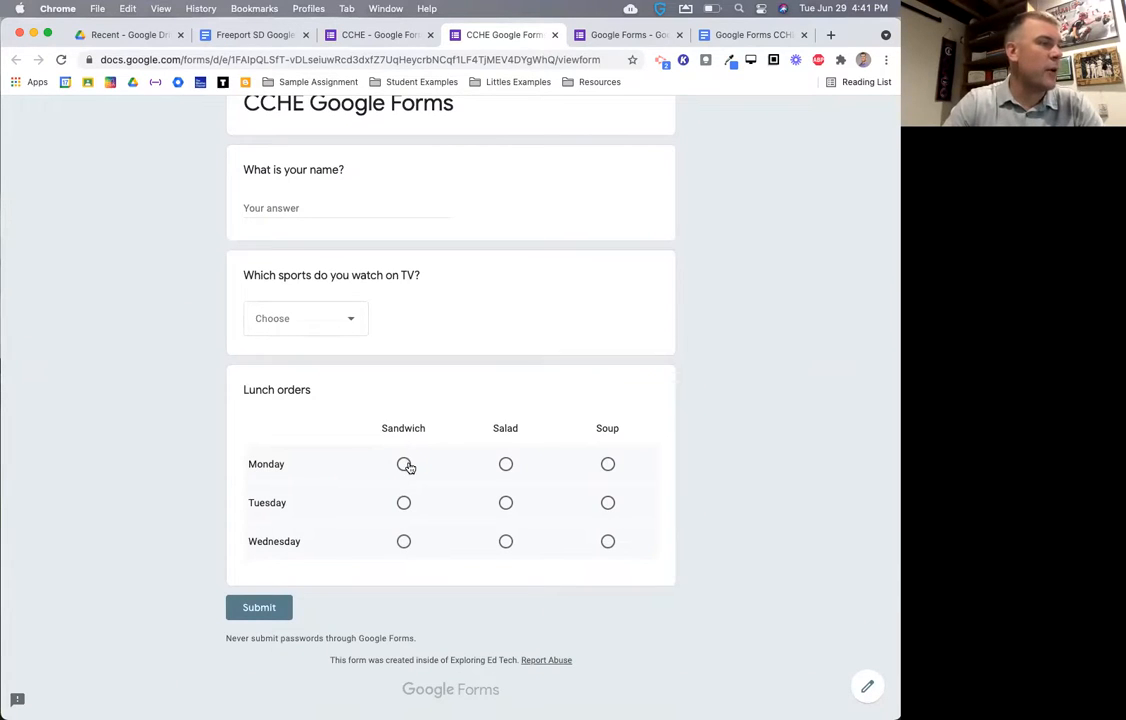
left_click(405, 466)
left_click(503, 506)
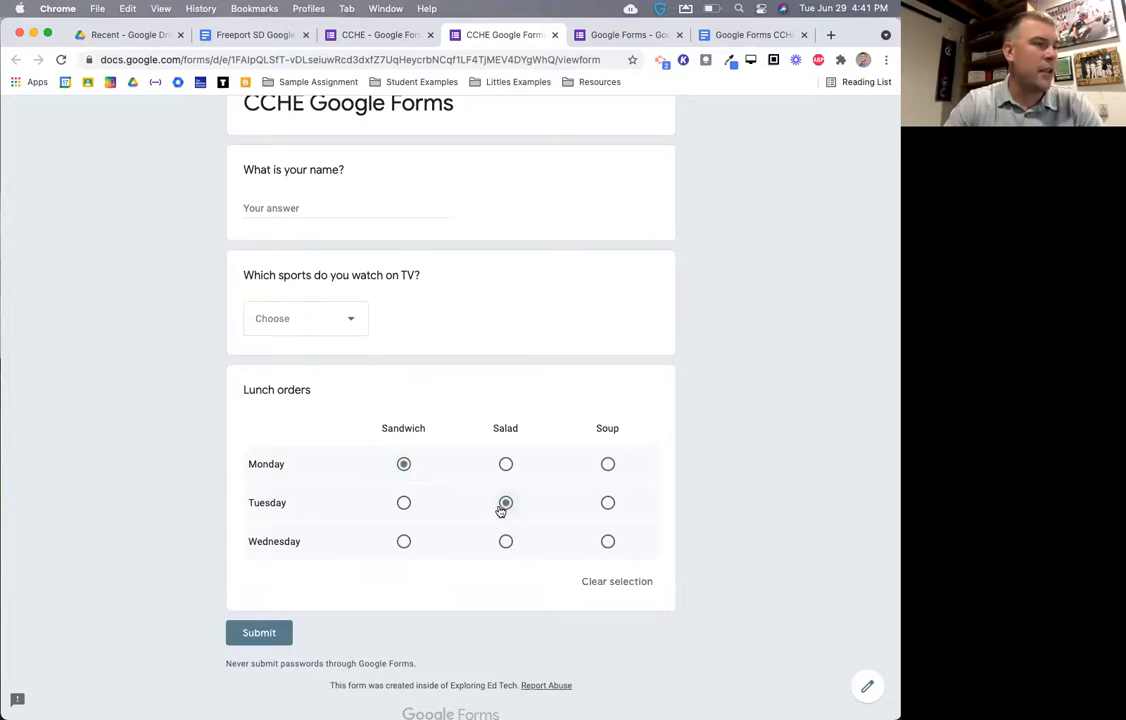
left_click(608, 543)
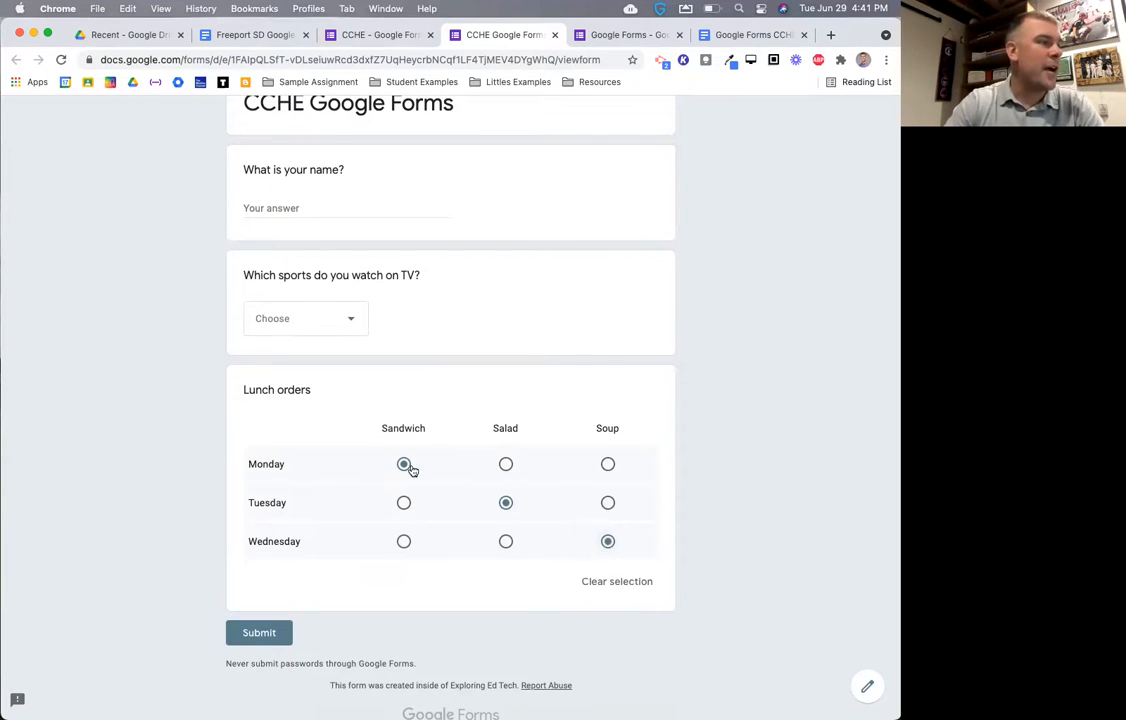
left_click(505, 542)
left_click(608, 542)
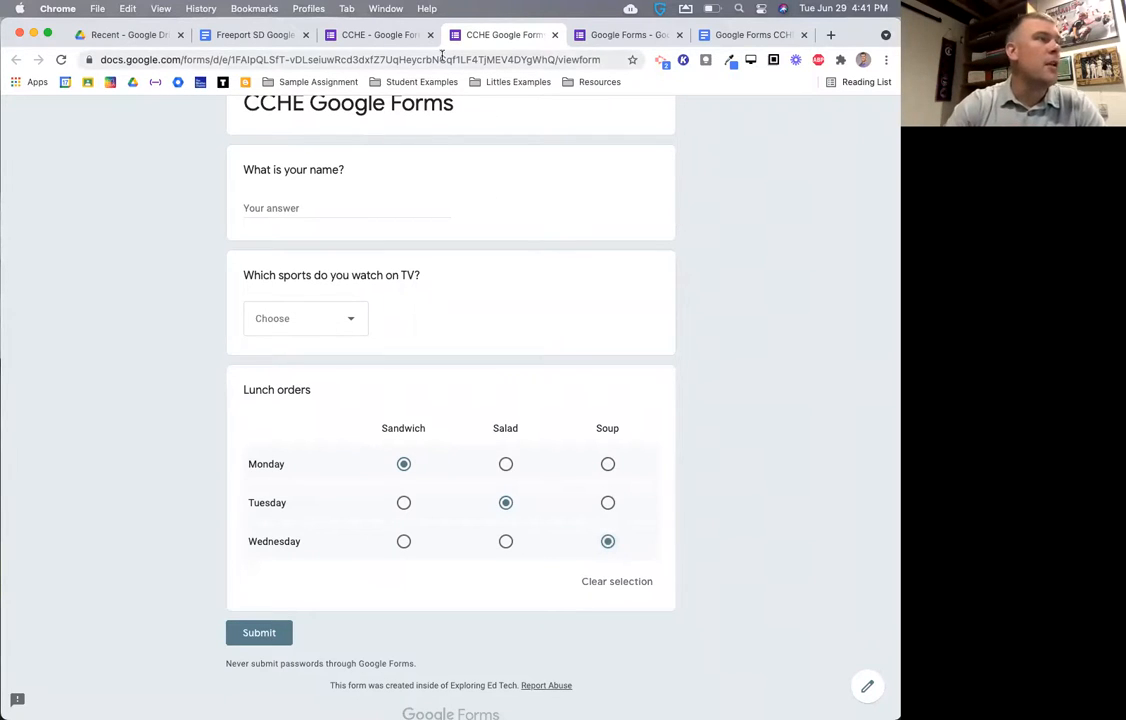
left_click(555, 37)
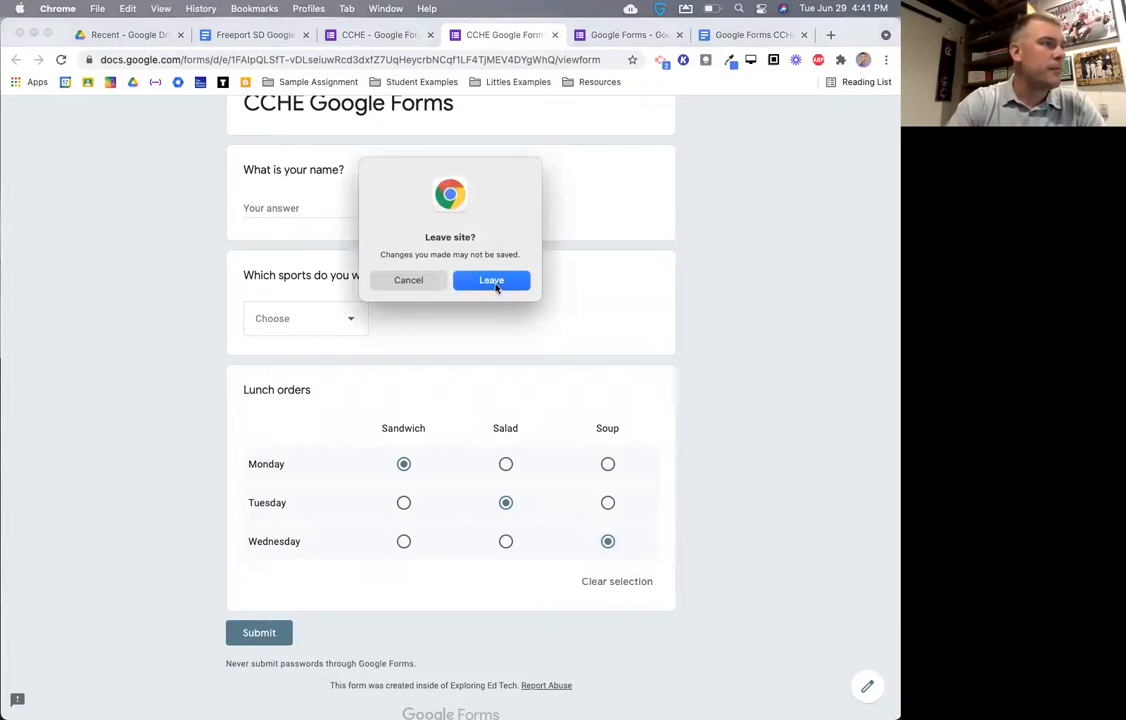
left_click(493, 281)
- Switch Lunch orders to a Checkbox grid and test it by ticking Salad and Soup for Monday in preview
left_click(628, 432)
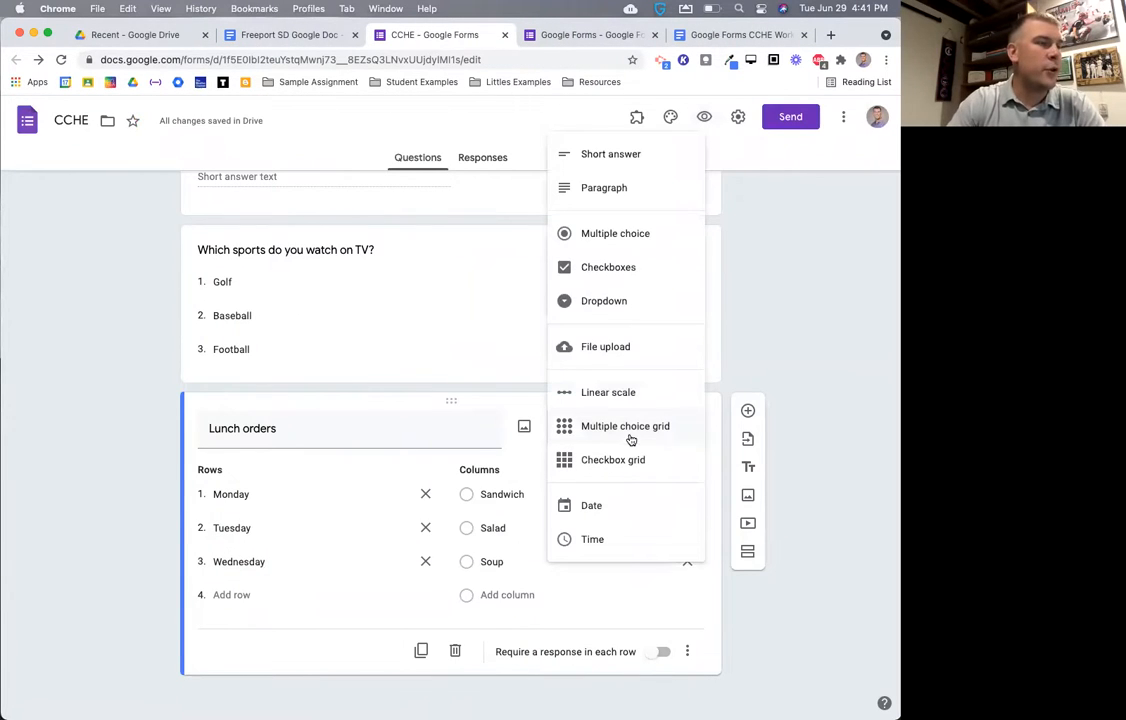
left_click(613, 463)
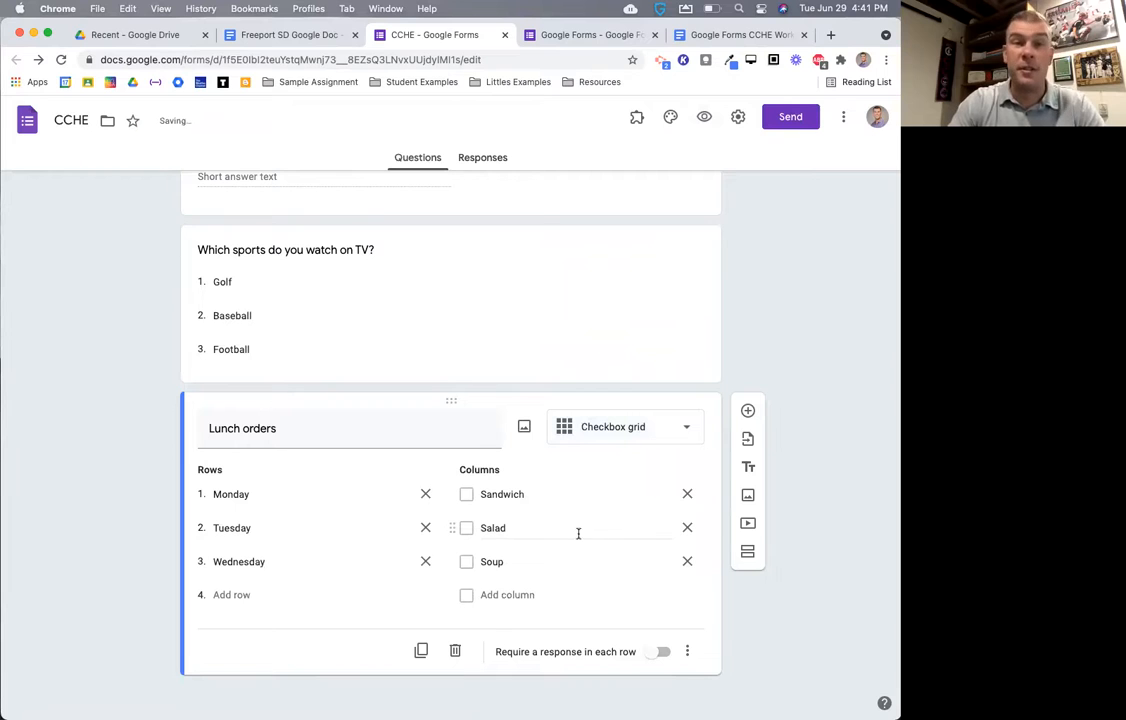
left_click(704, 117)
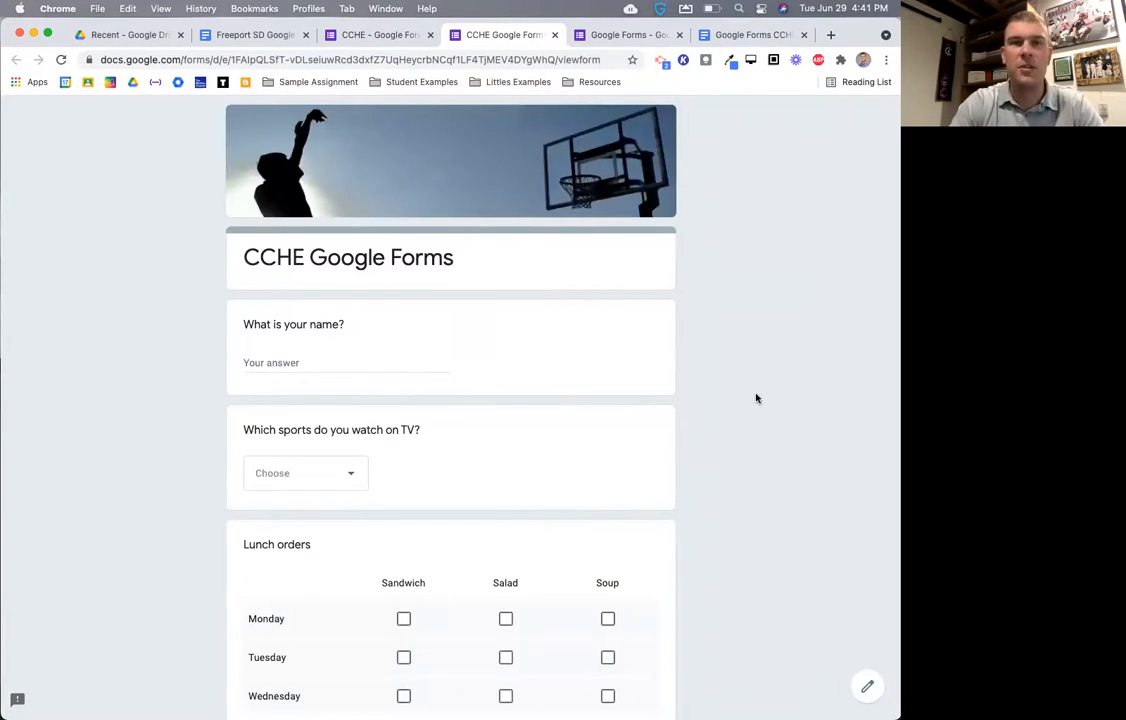
scroll(754, 396, "down", 3)
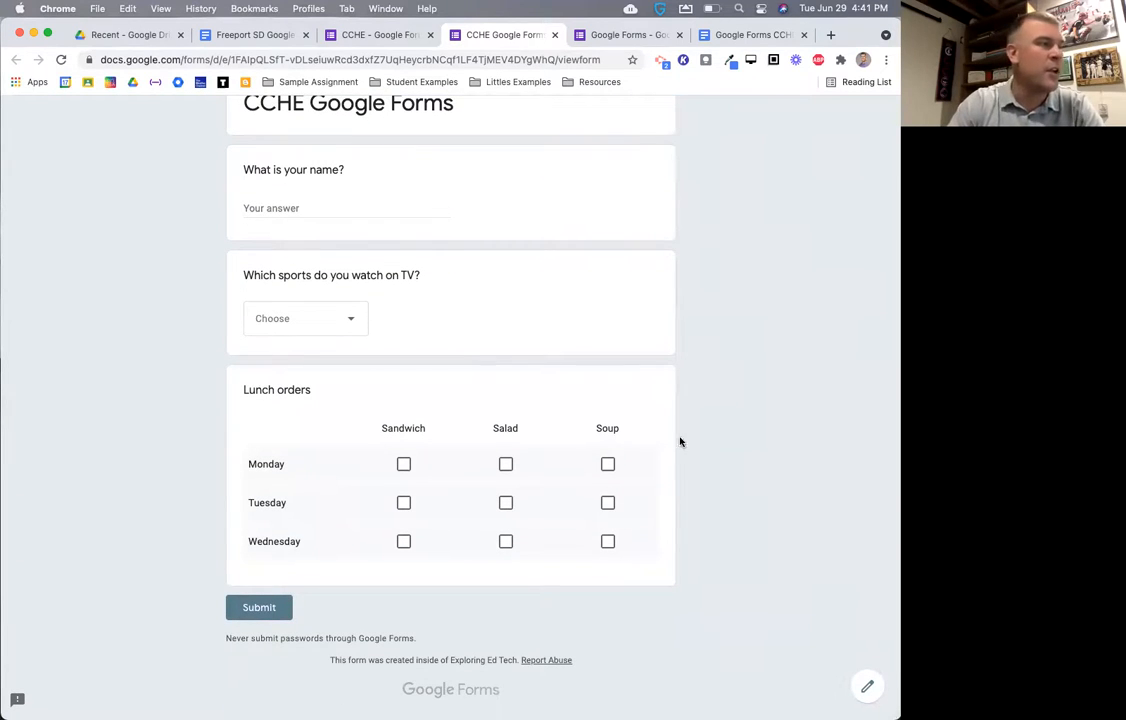
left_click(509, 468)
left_click(608, 465)
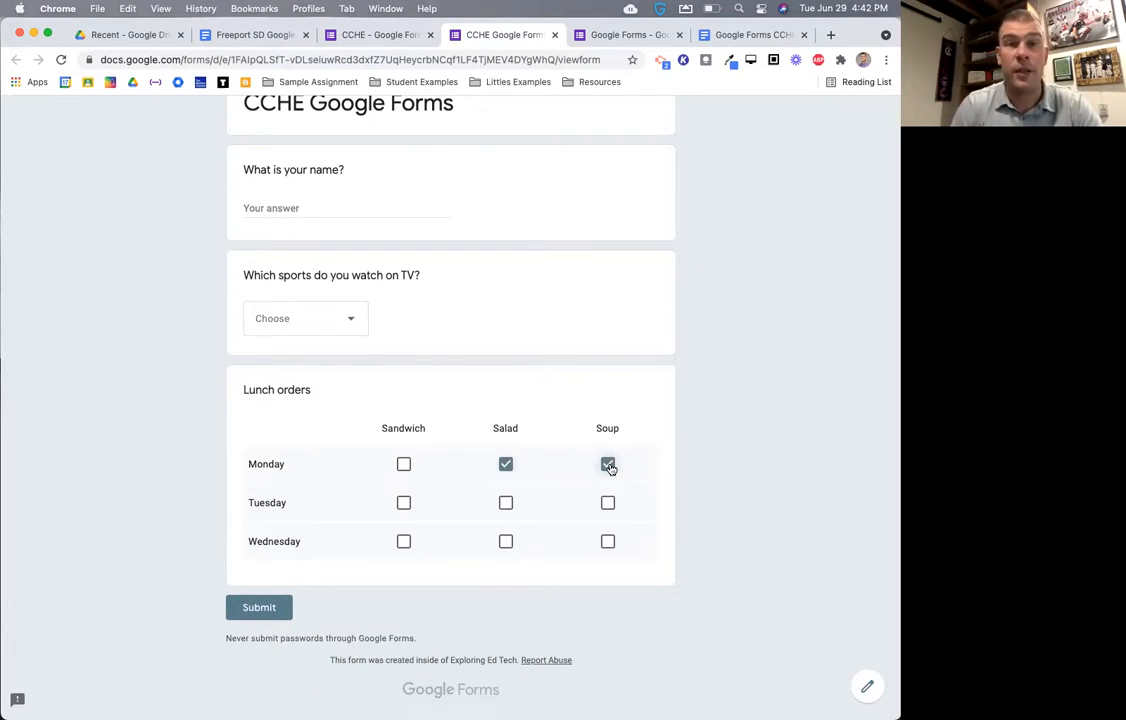
left_click(555, 36)
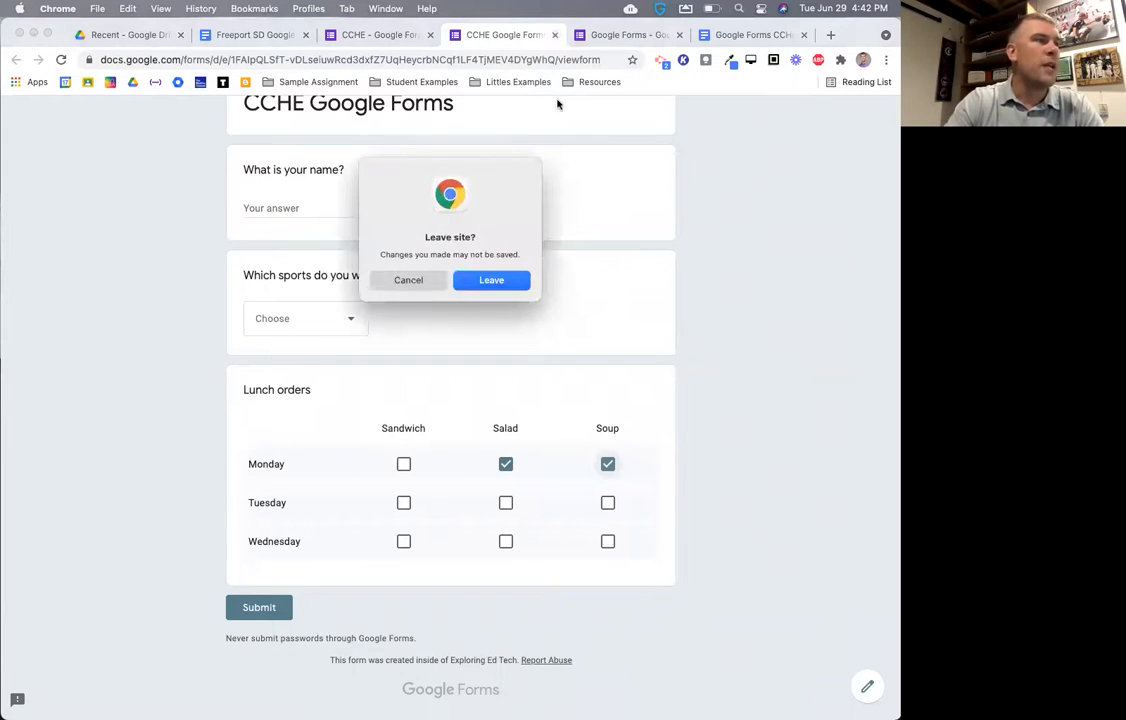
left_click(493, 280)
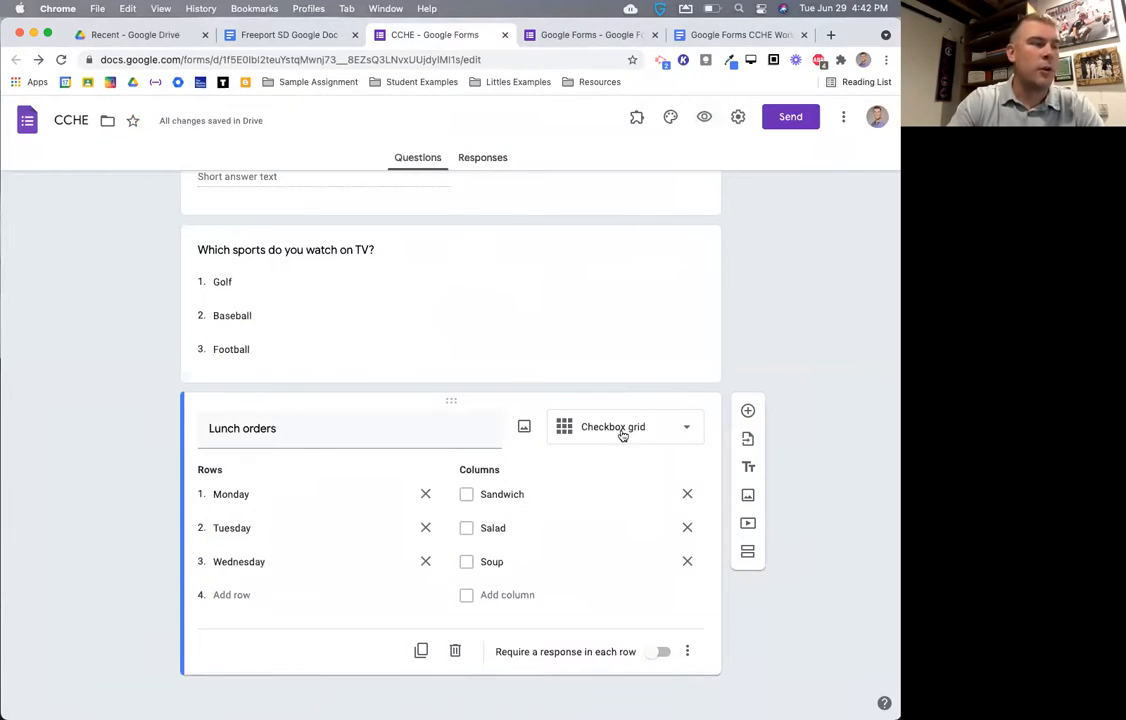
left_click(620, 427)
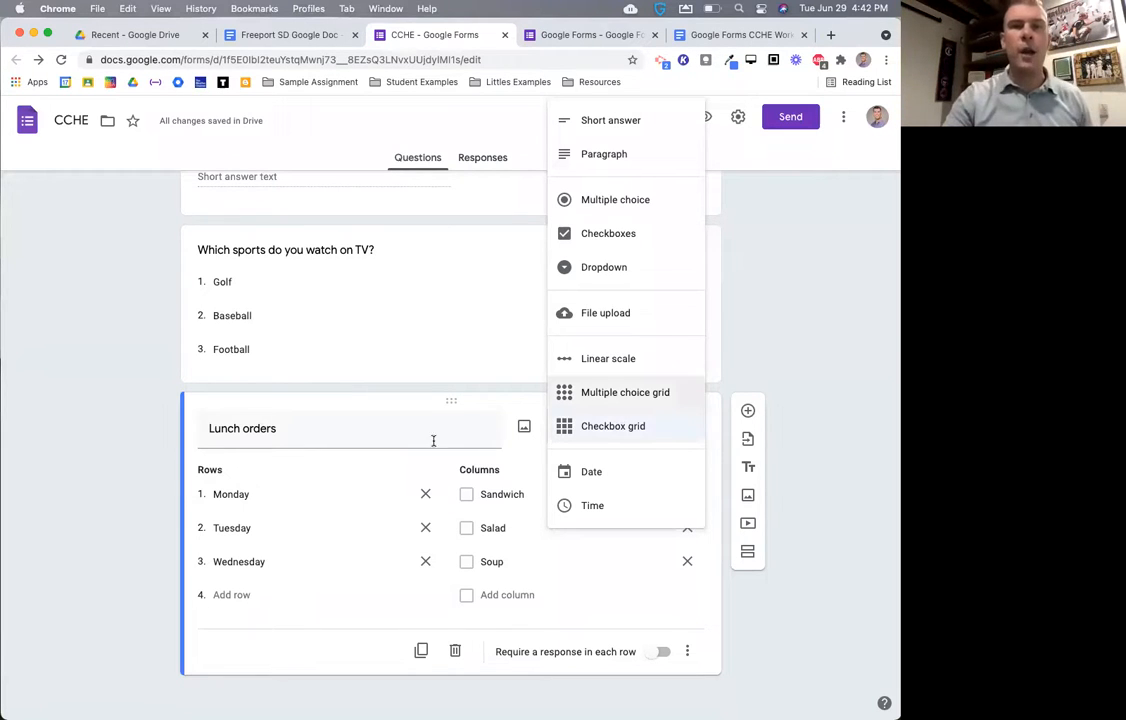
- Leave Lunch orders' type unchanged and insert a new question below it
left_click(799, 551)
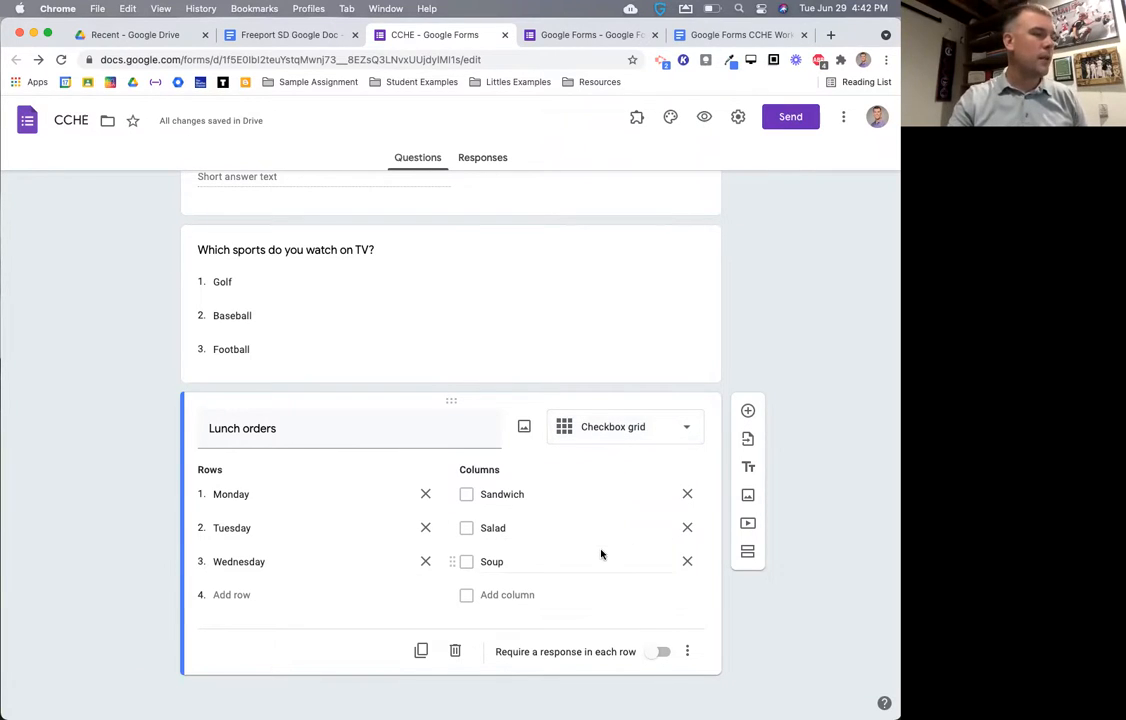
left_click(655, 433)
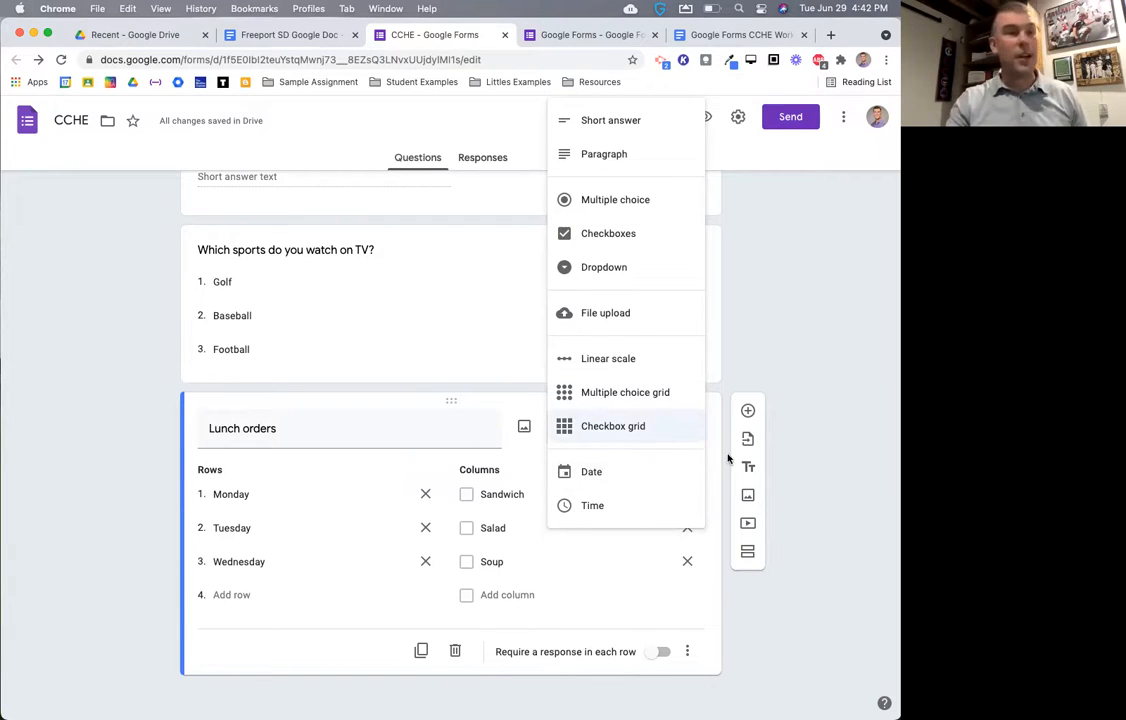
left_click(804, 443)
left_click(747, 412)
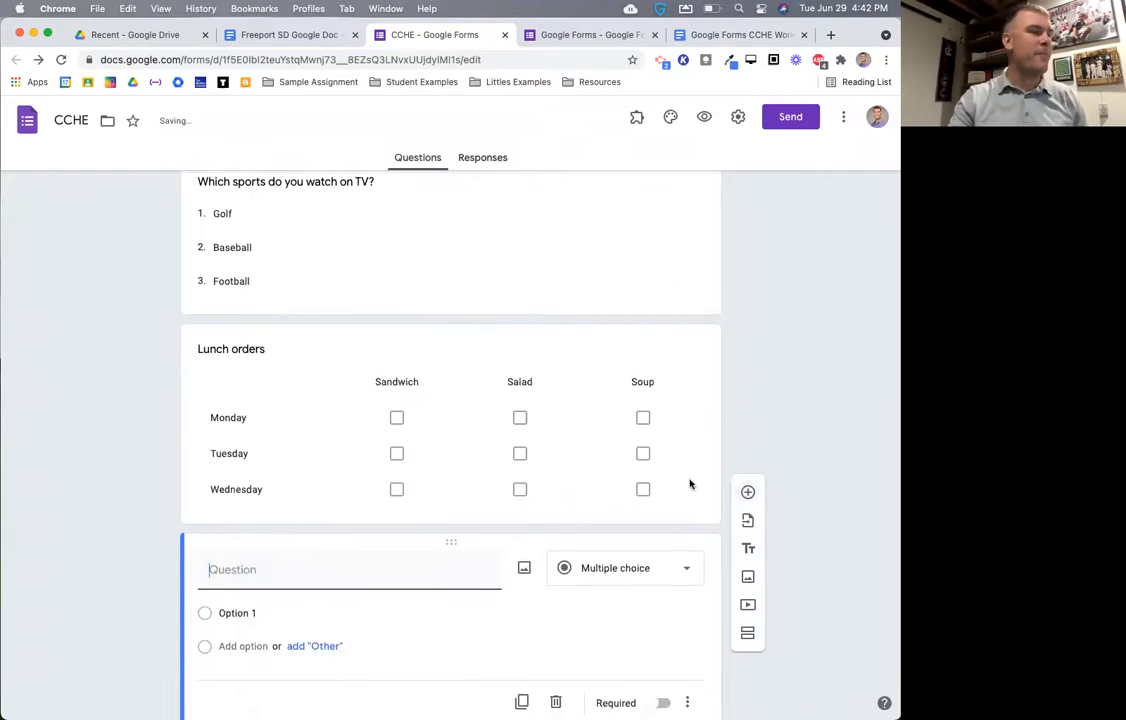
- Make the new question a Date question titled 'When are you available?'
left_click(638, 516)
left_click(618, 652)
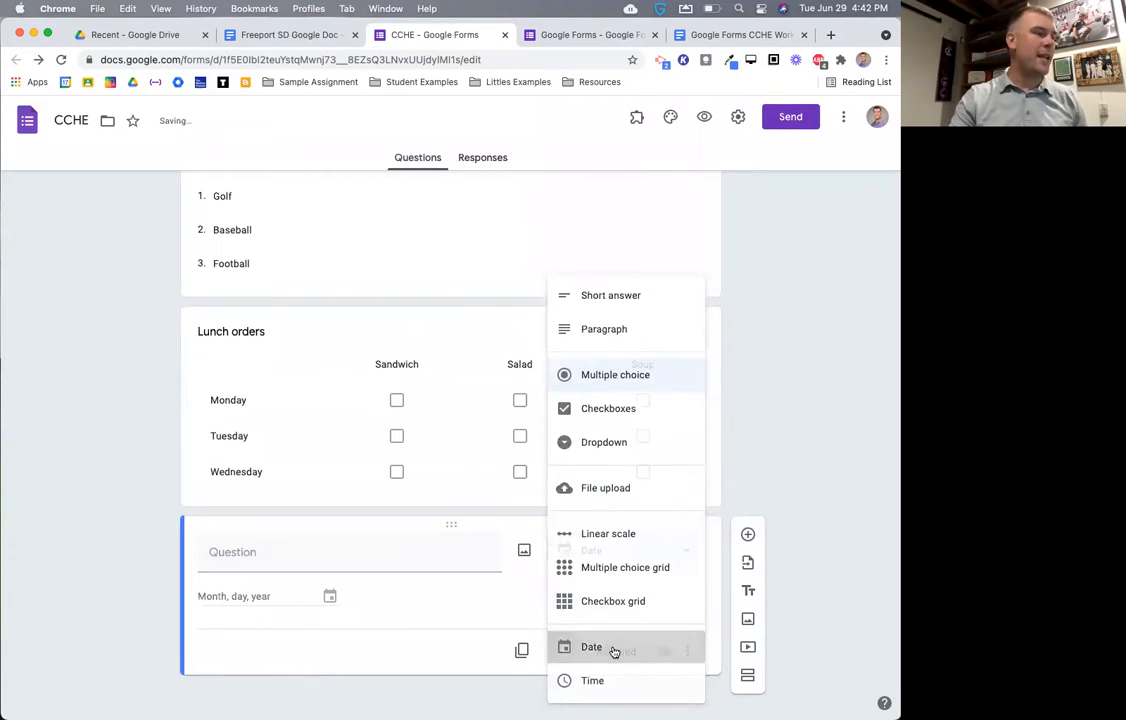
left_click(283, 559)
type("When are you available")
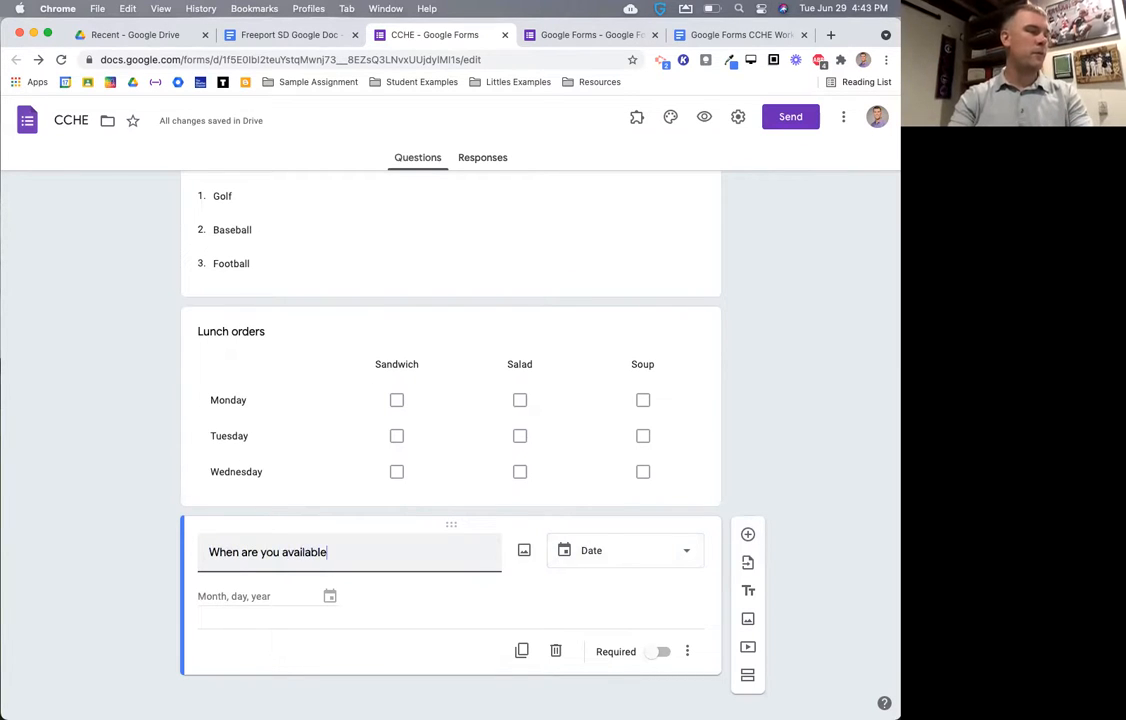
type("?")
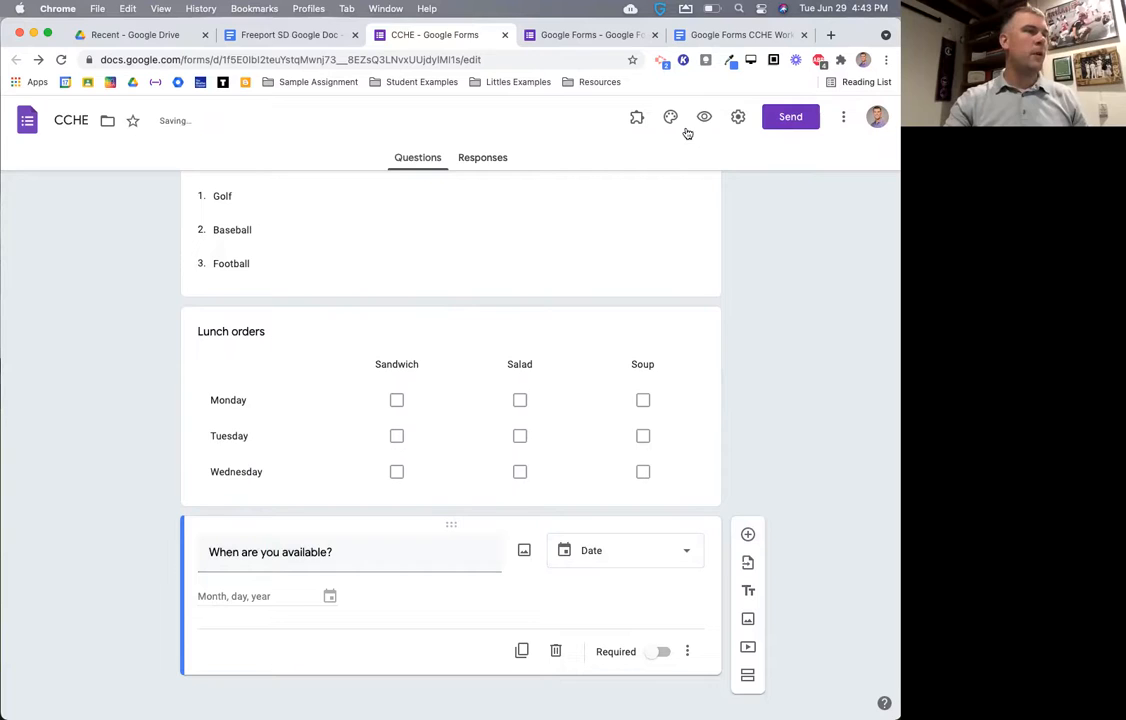
- Preview the form, open and close the date picker, then close the preview
left_click(704, 117)
scroll(642, 472, "down", 10)
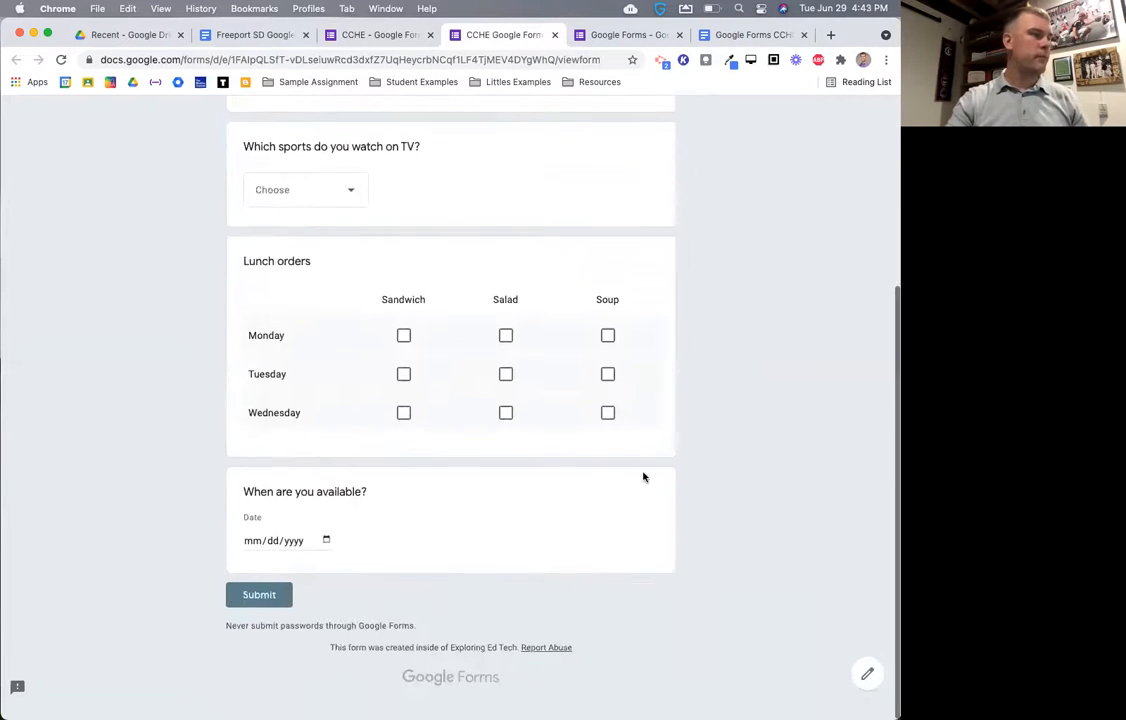
left_click(327, 553)
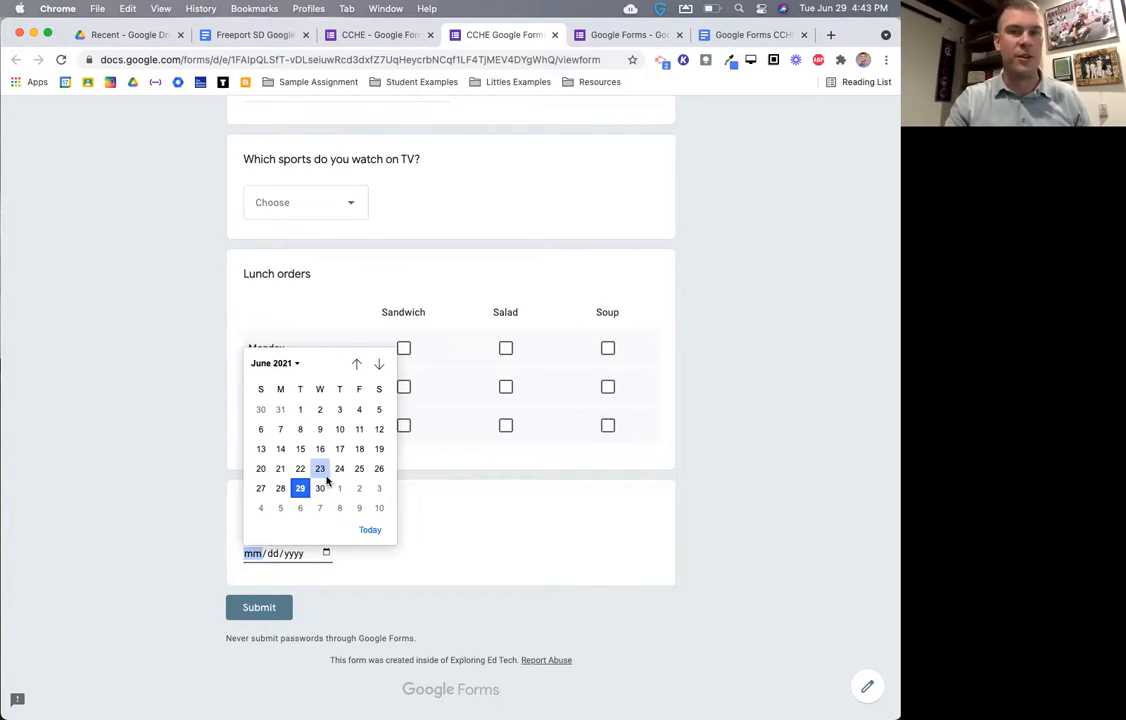
left_click(476, 577)
left_click(555, 35)
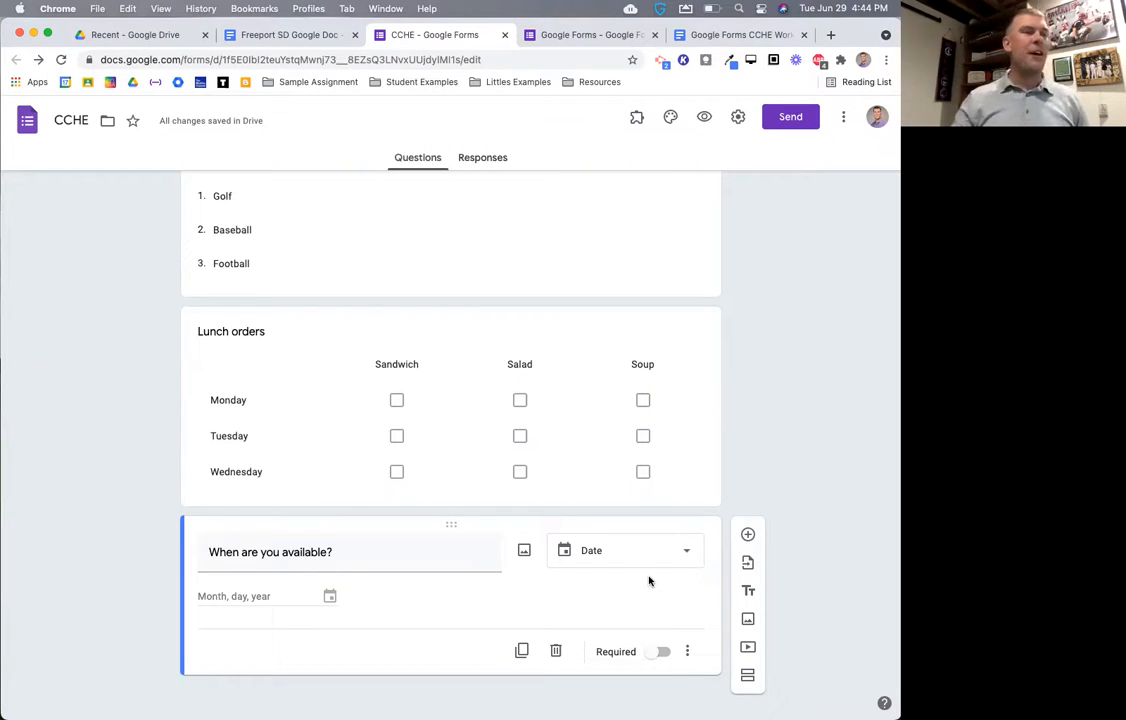
- Open the CCHE form's respondent preview showing the name, sports and Lunch orders questions
scroll(571, 658, "up", 1)
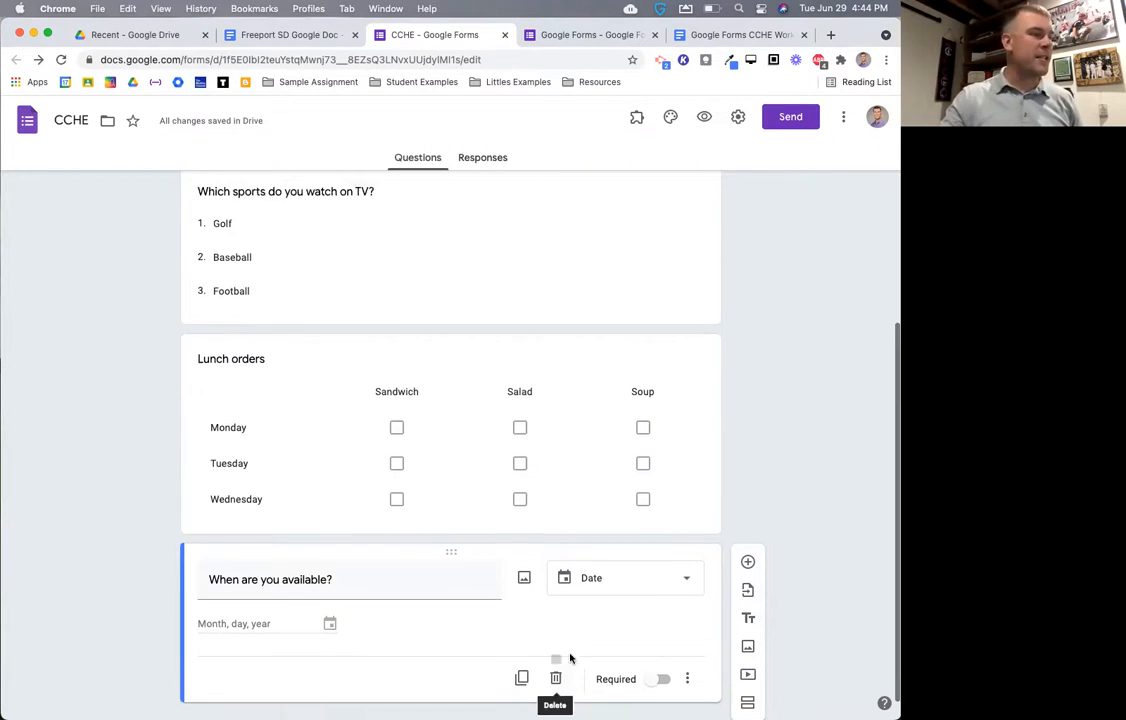
scroll(571, 658, "down", 1)
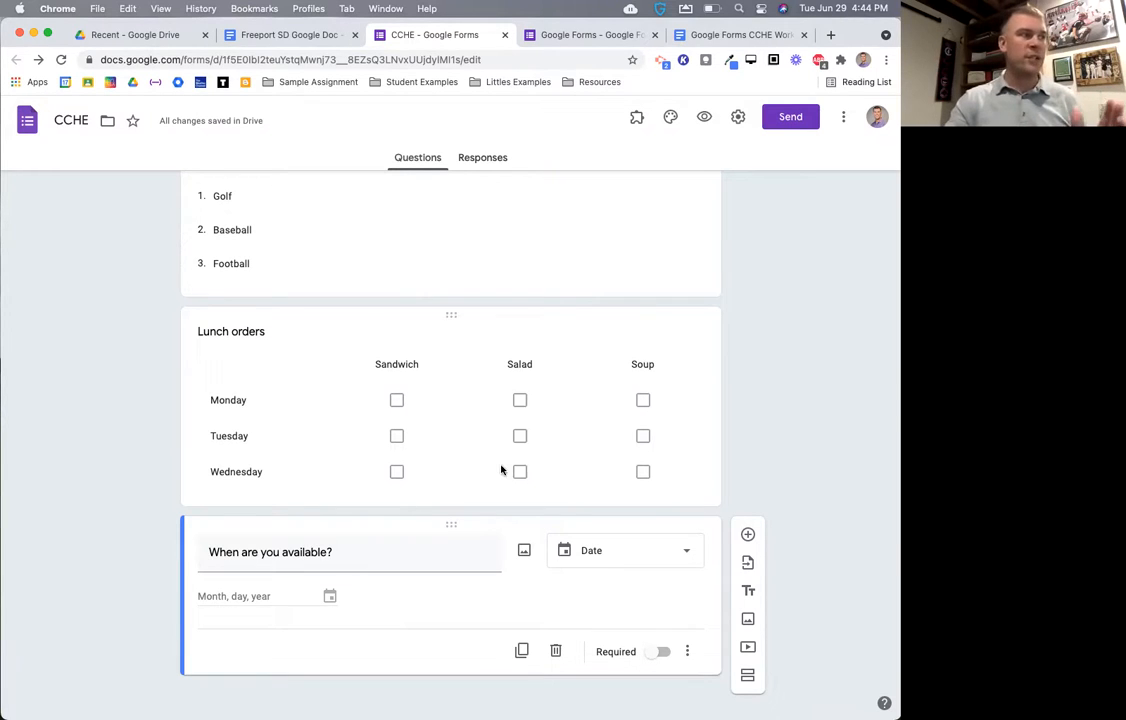
mouse_move(191, 126)
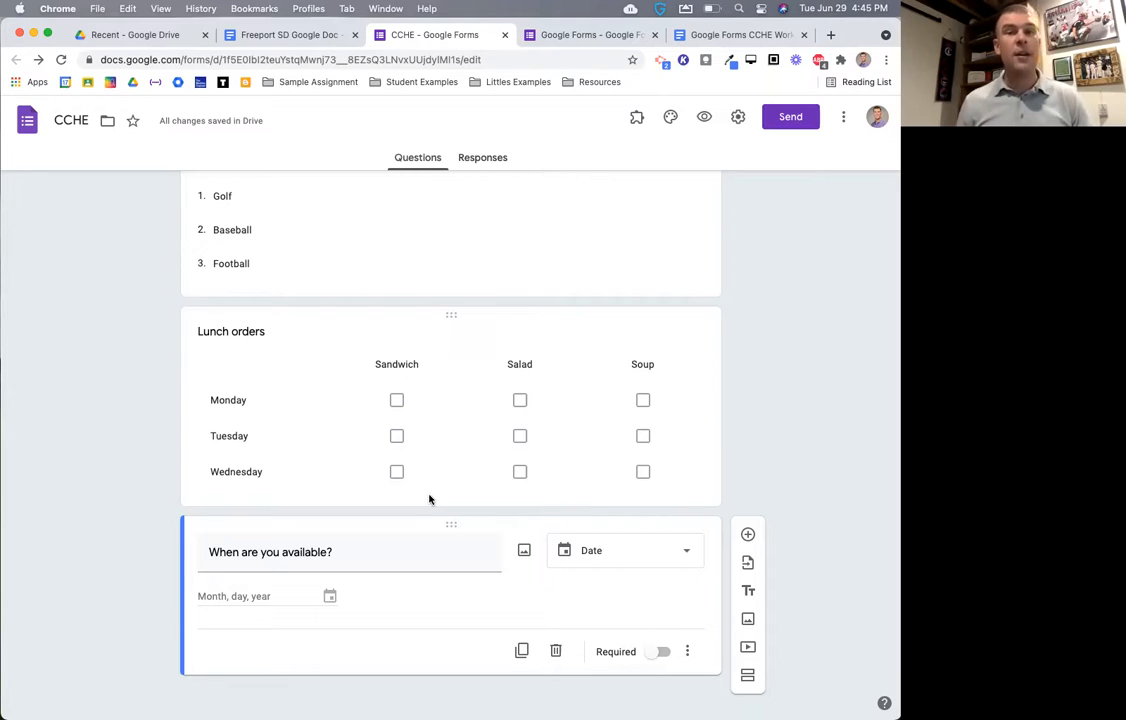
left_click(704, 117)
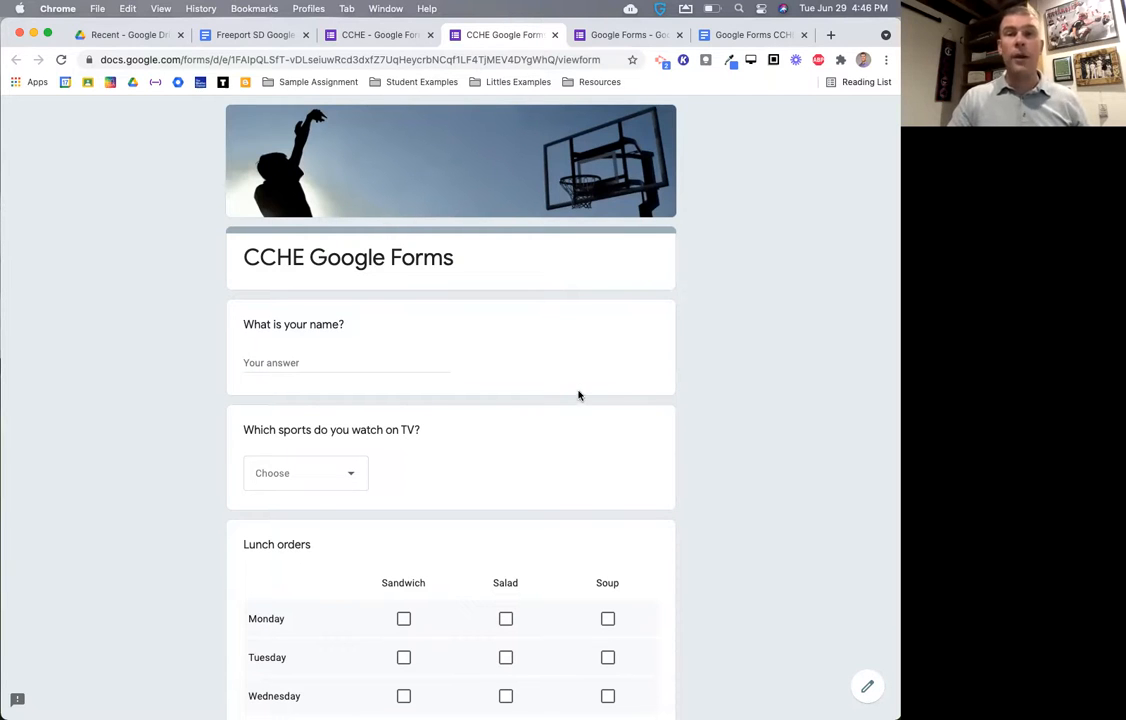
- In the preview, tick Sandwich for Monday as a test answer
scroll(577, 398, "down", 5)
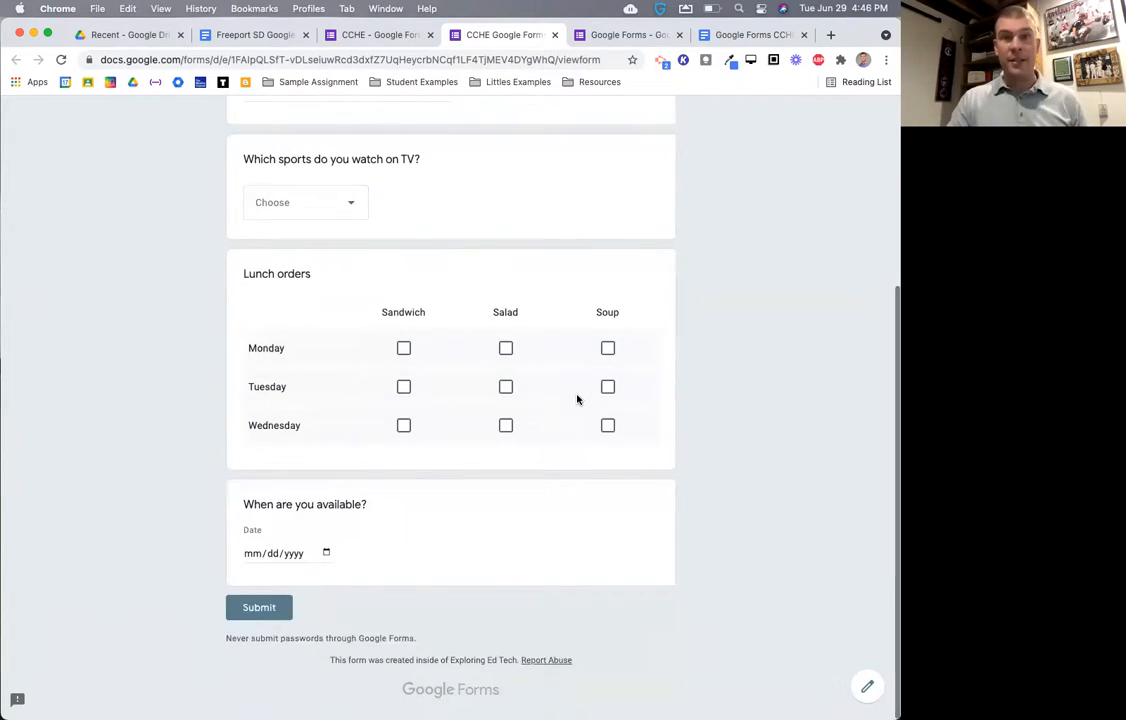
scroll(577, 398, "up", 1)
scroll(577, 398, "up", 5)
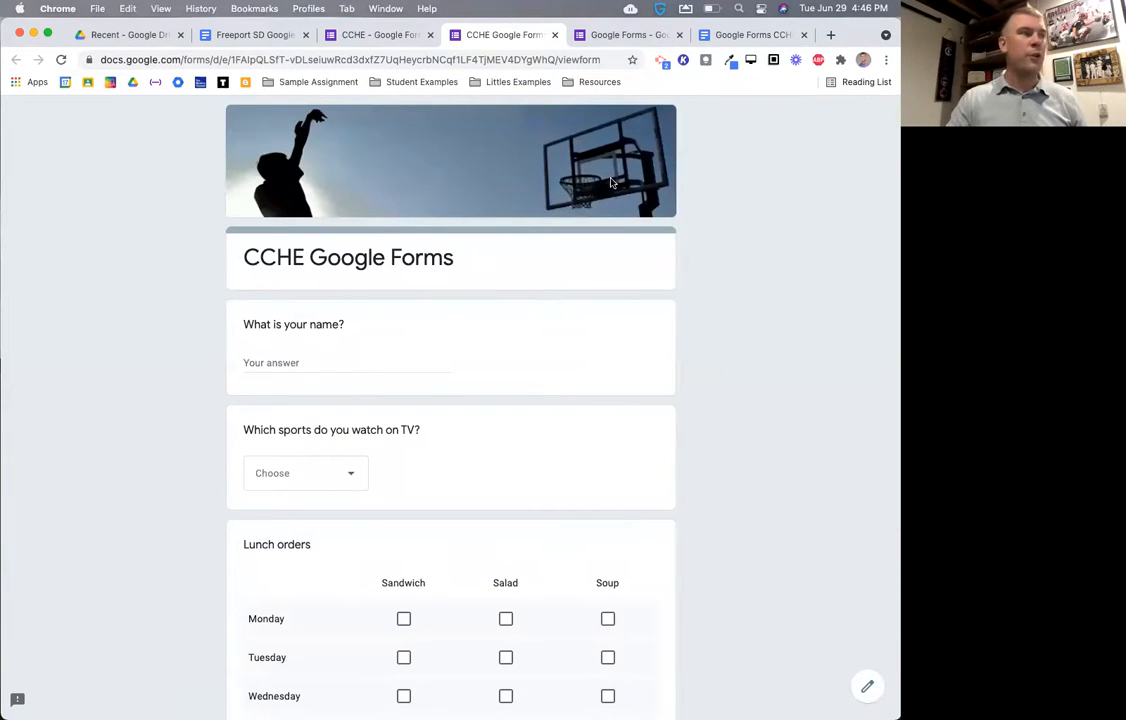
left_click(404, 619)
- Leave the CCHE preview without submitting the test answer and return to the editor
left_click(555, 35)
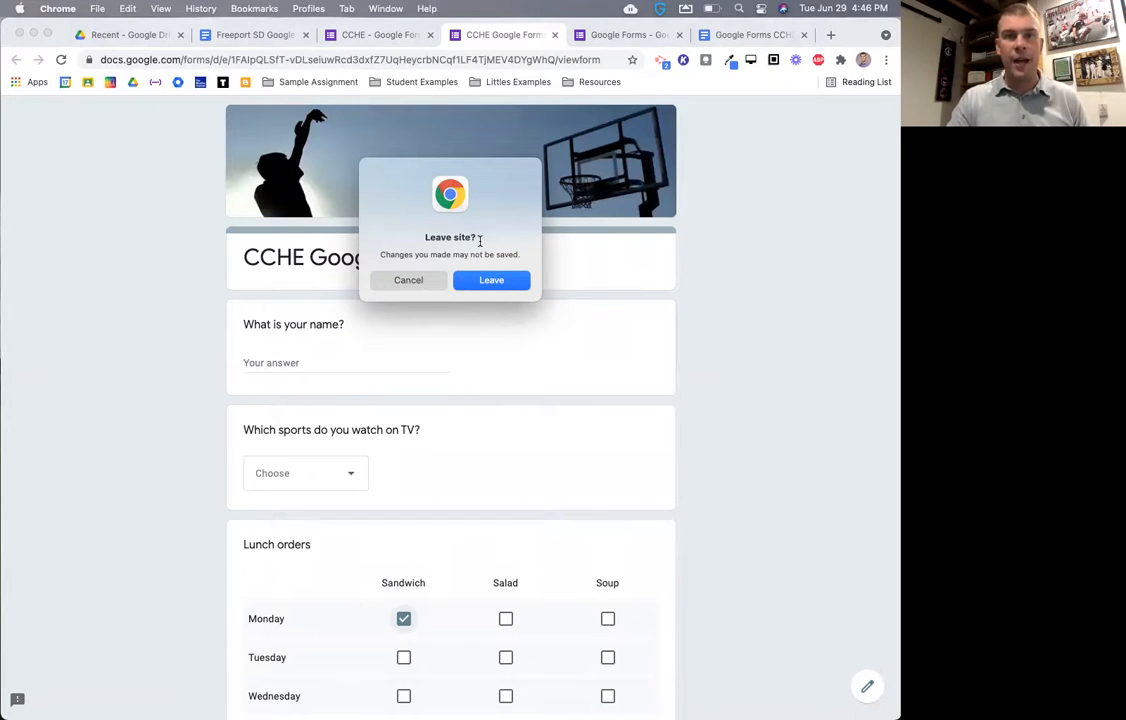
left_click(430, 280)
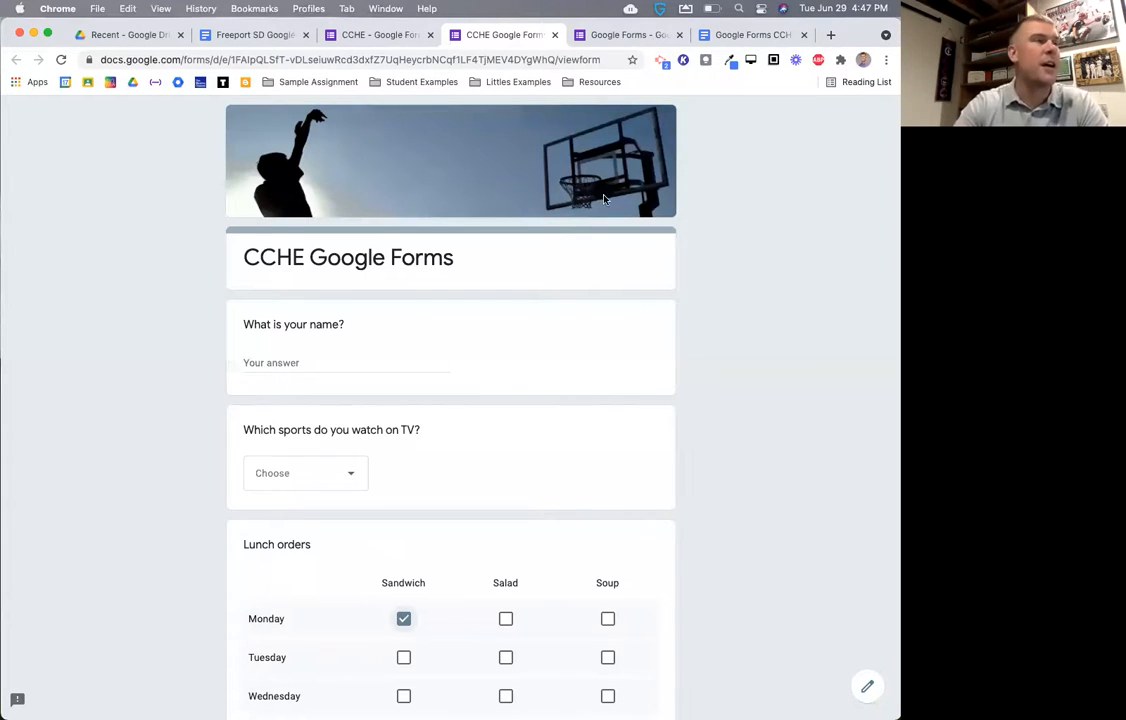
left_click(554, 36)
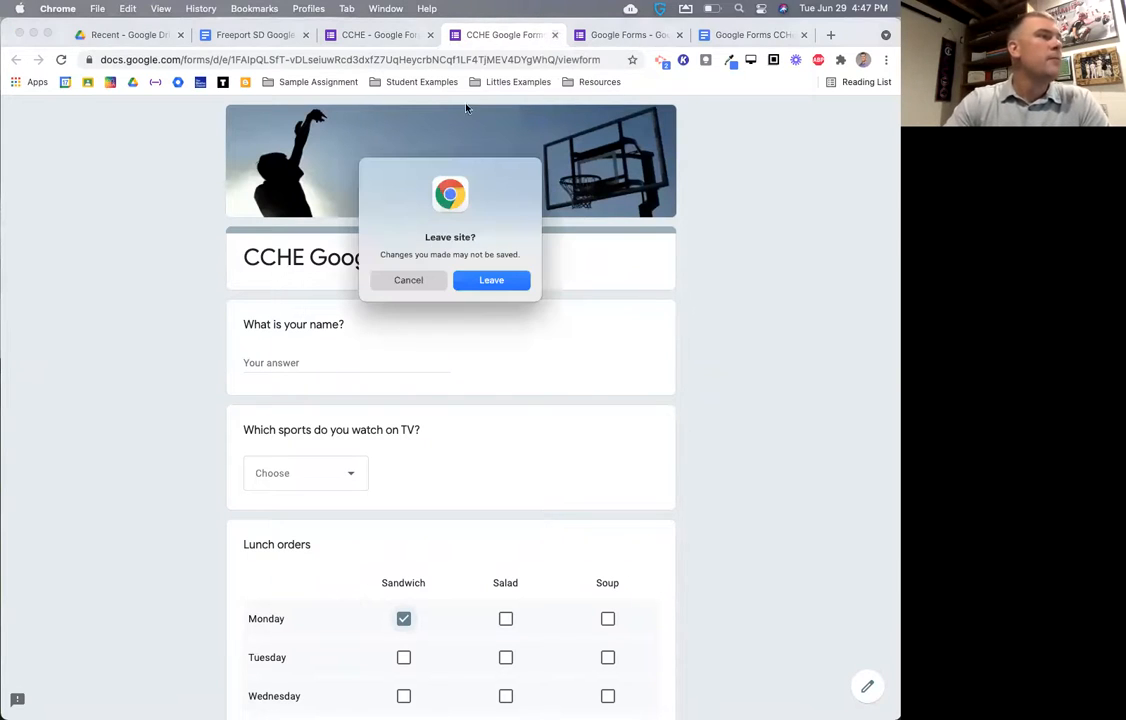
left_click(480, 284)
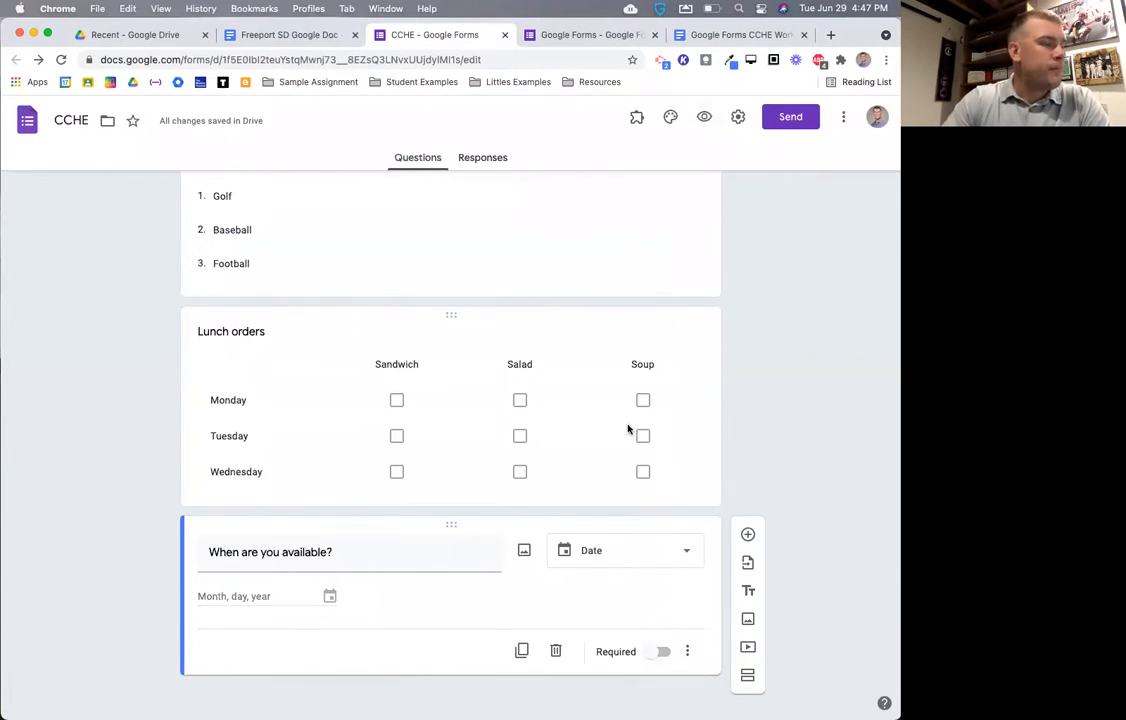
scroll(628, 427, "up", 3)
scroll(600, 425, "up", 3)
- Switch on Required for the short-answer 'What is your name?' question
left_click(523, 416)
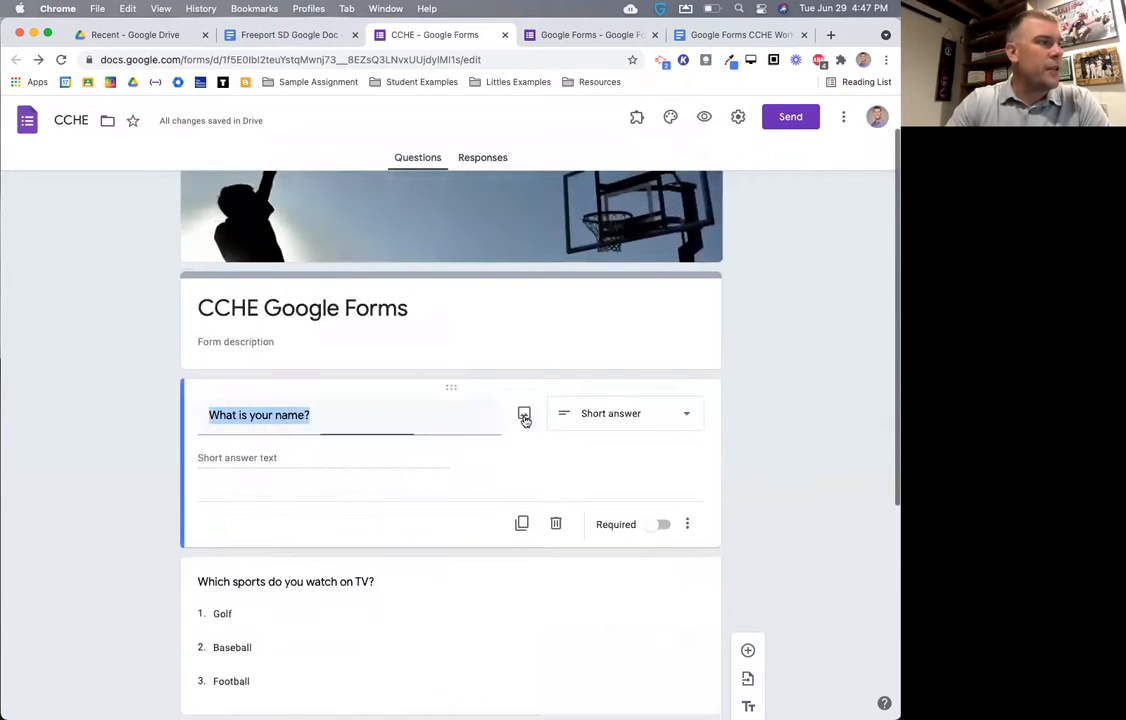
scroll(500, 446, "down", 1)
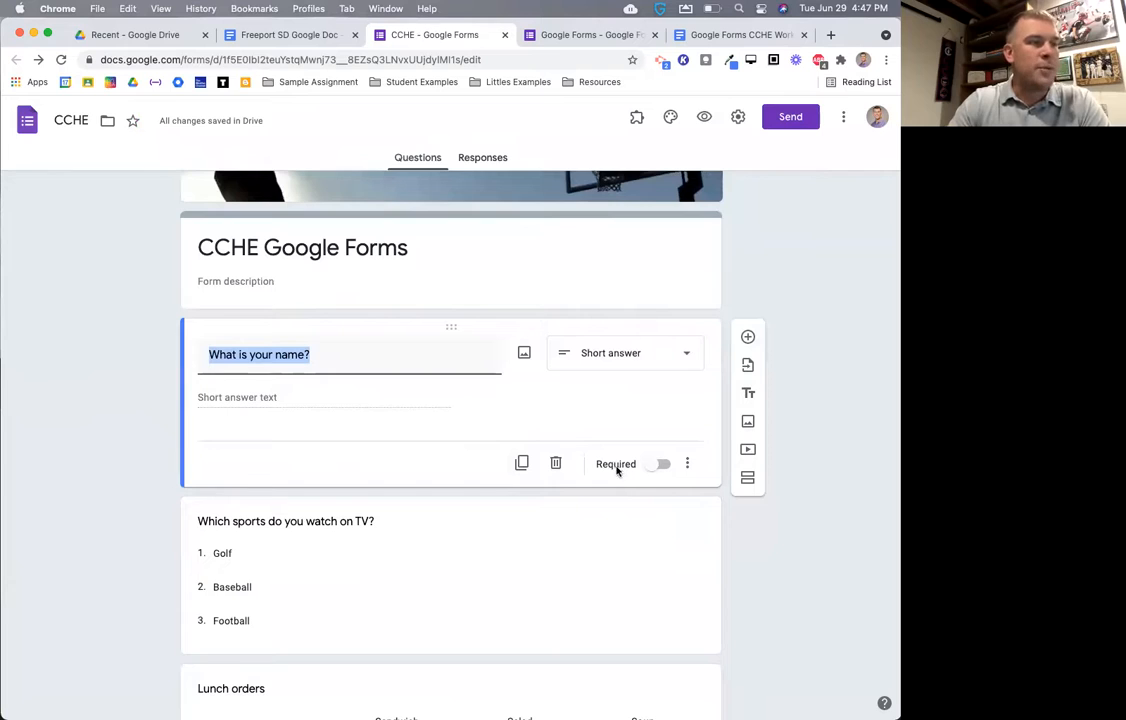
left_click(660, 466)
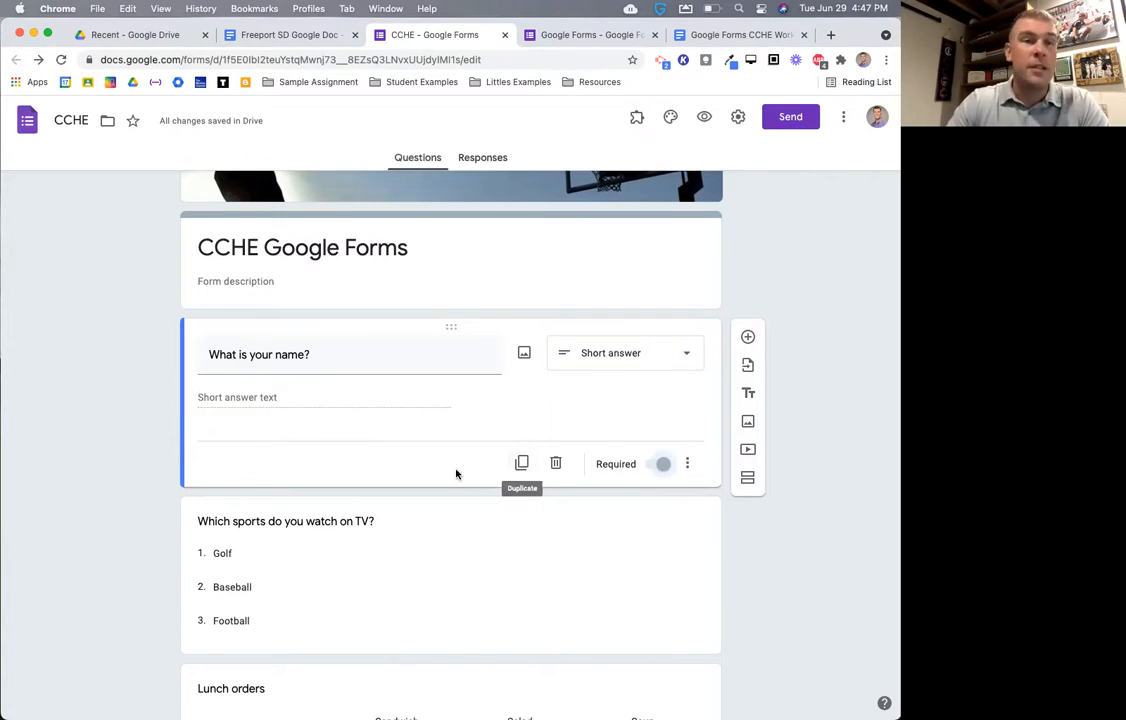
scroll(456, 472, "down", 5)
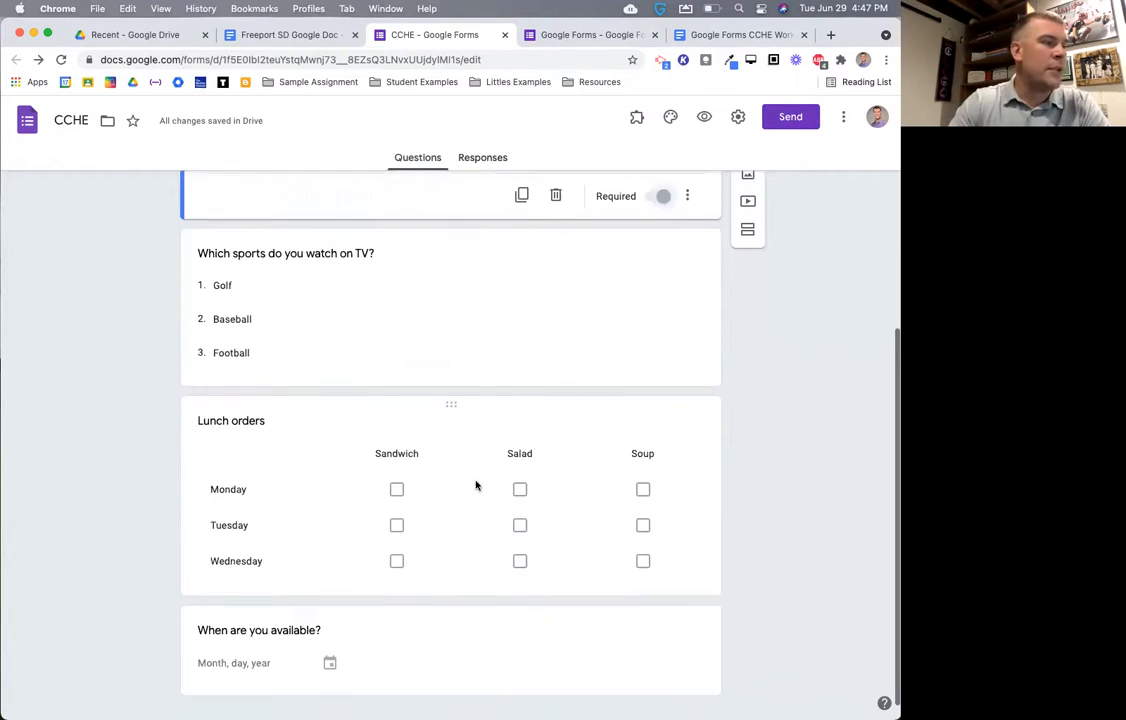
- Retitle the Lunch orders checkbox grid to 'Lunch orders Week 1'
left_click(259, 397)
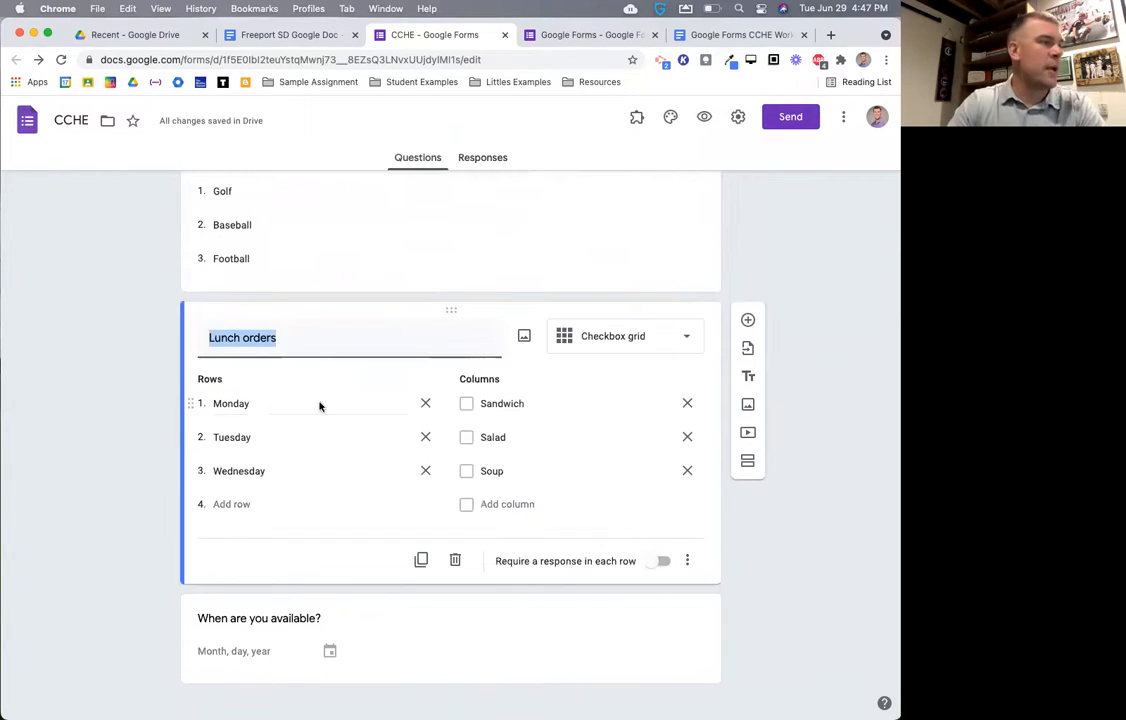
left_click(297, 341)
type("Week ")
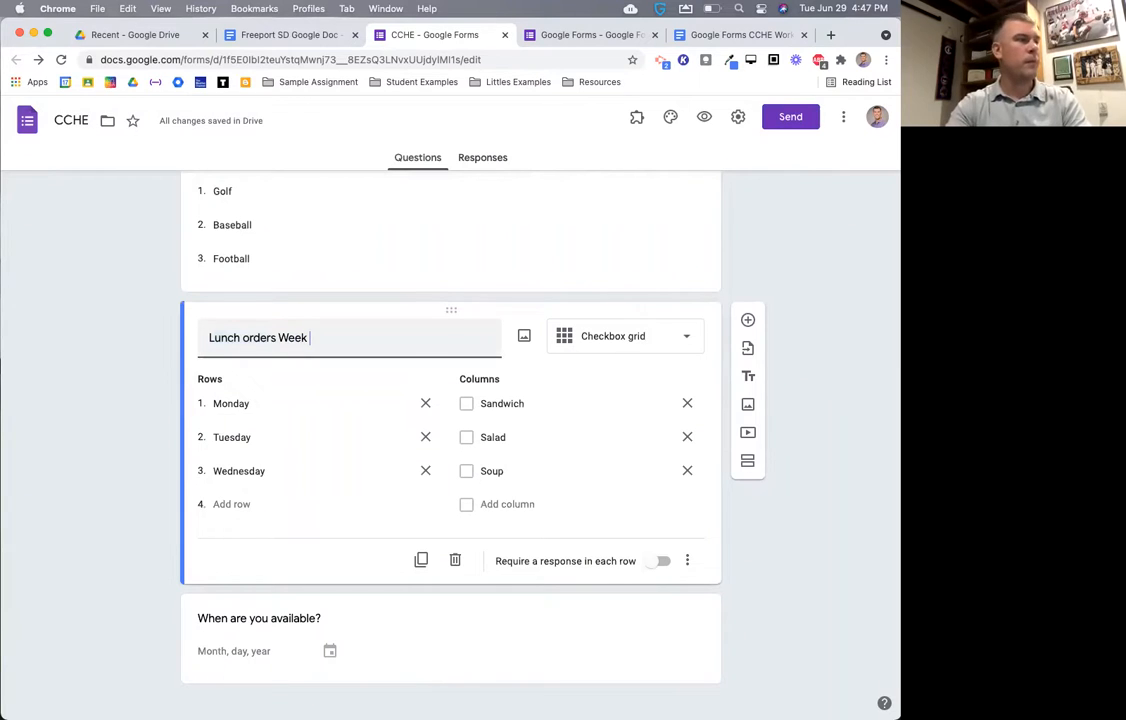
type("1")
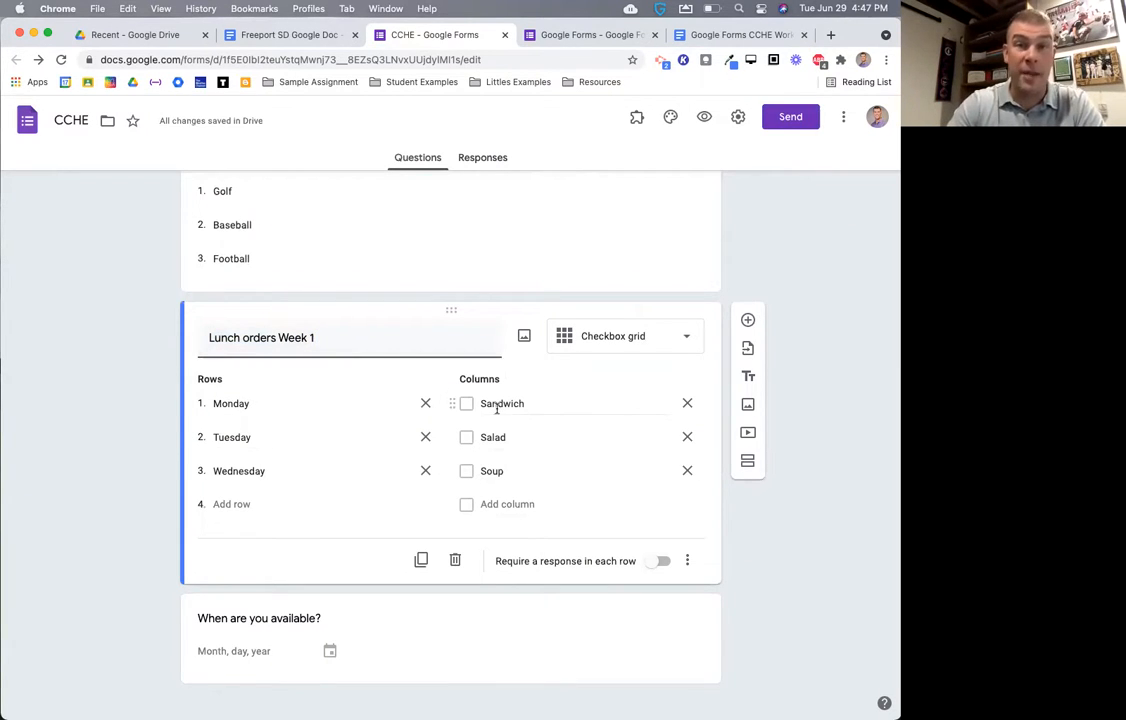
- Duplicate the grid and retitle the copy 'Lunch orders Week 2'
left_click(421, 562)
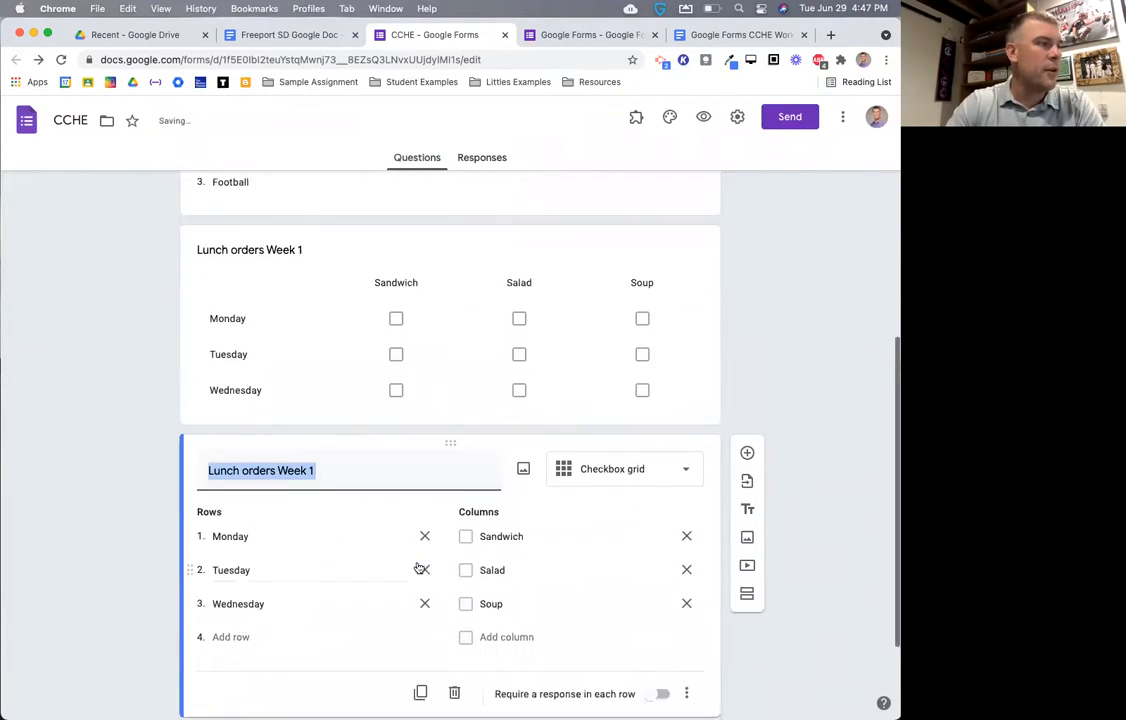
left_click(358, 329)
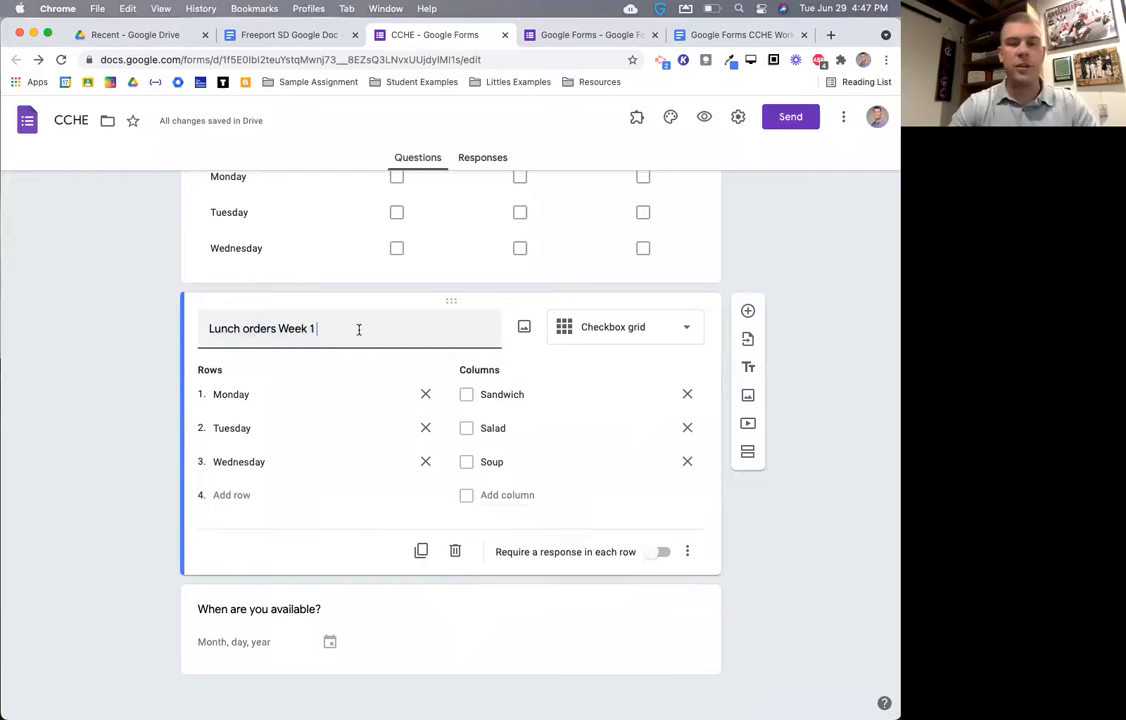
key("BackSpace")
type("2")
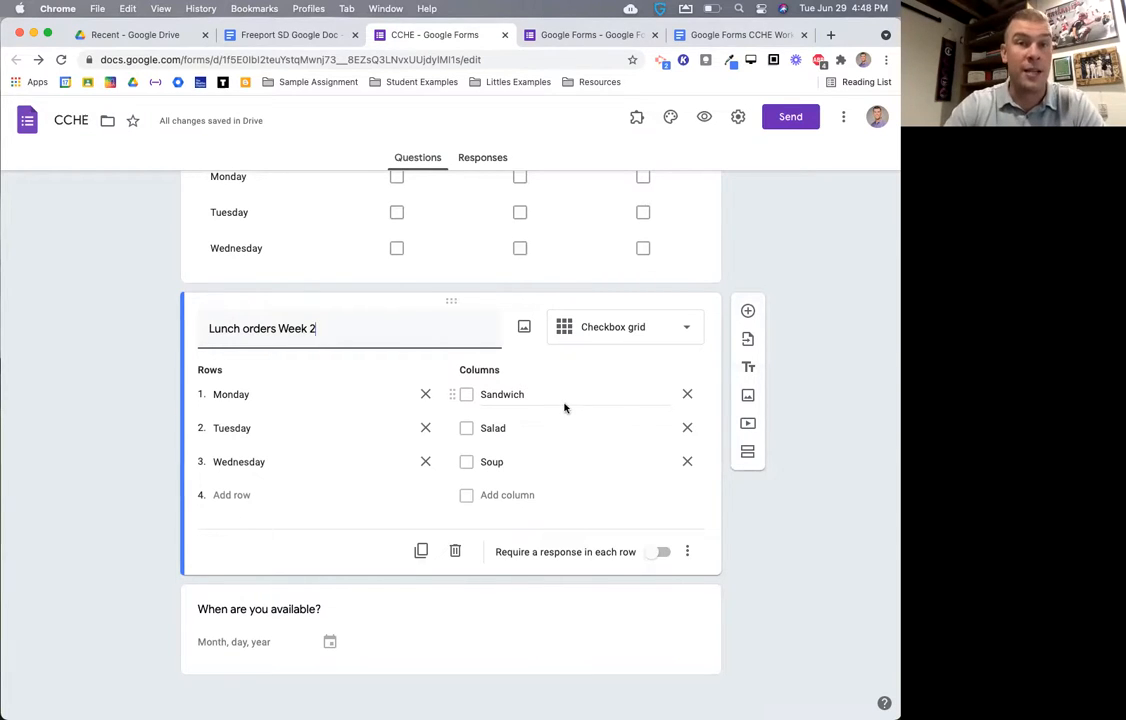
scroll(582, 425, "up", 1)
scroll(582, 425, "up", 10)
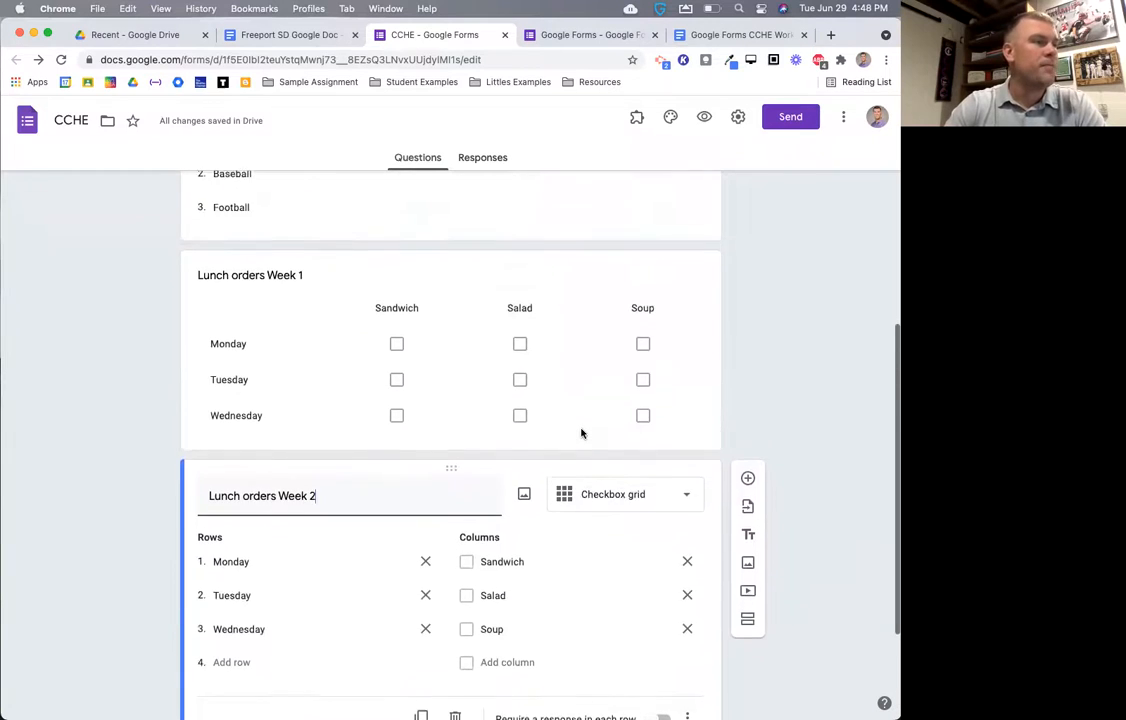
scroll(582, 433, "up", 2)
- Add a description field to the 'Which sports do you watch on TV?' question
left_click(646, 477)
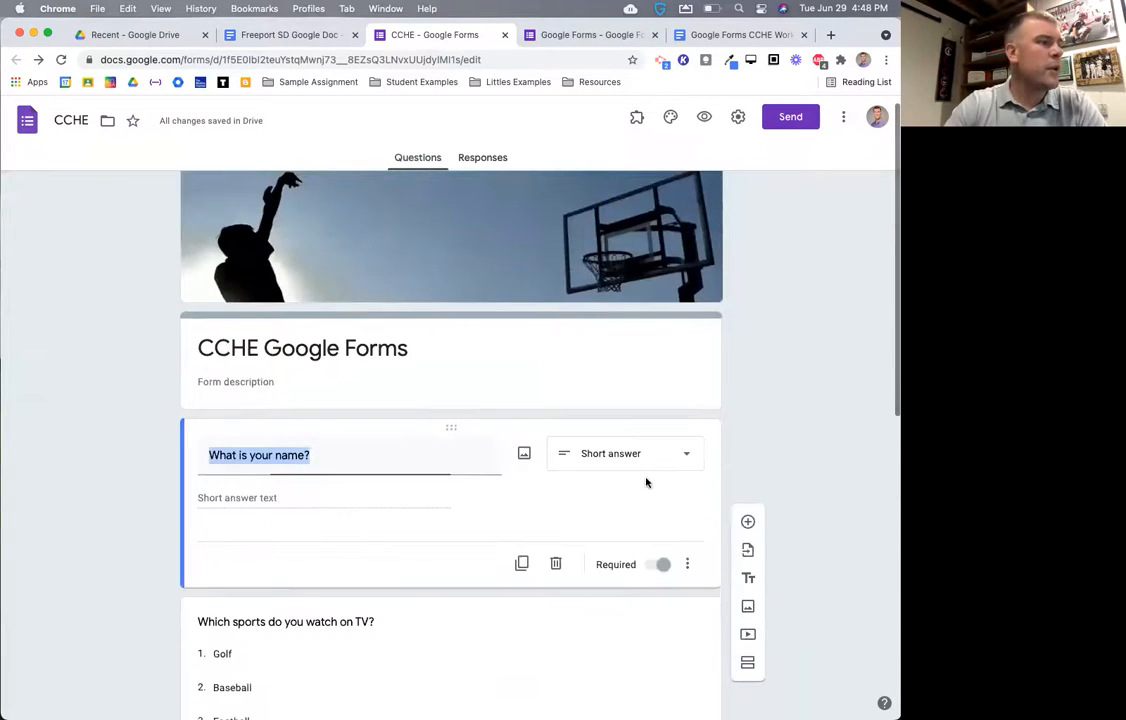
scroll(643, 465, "down", 4)
scroll(550, 490, "down", 1)
left_click(530, 415)
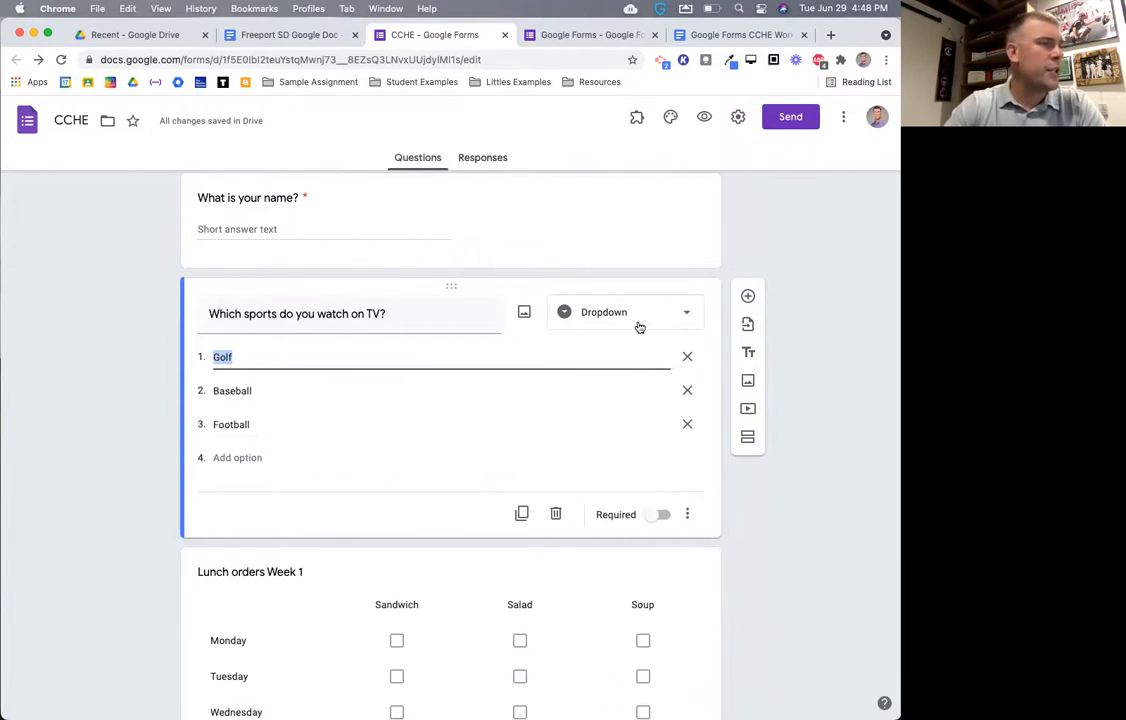
left_click(690, 515)
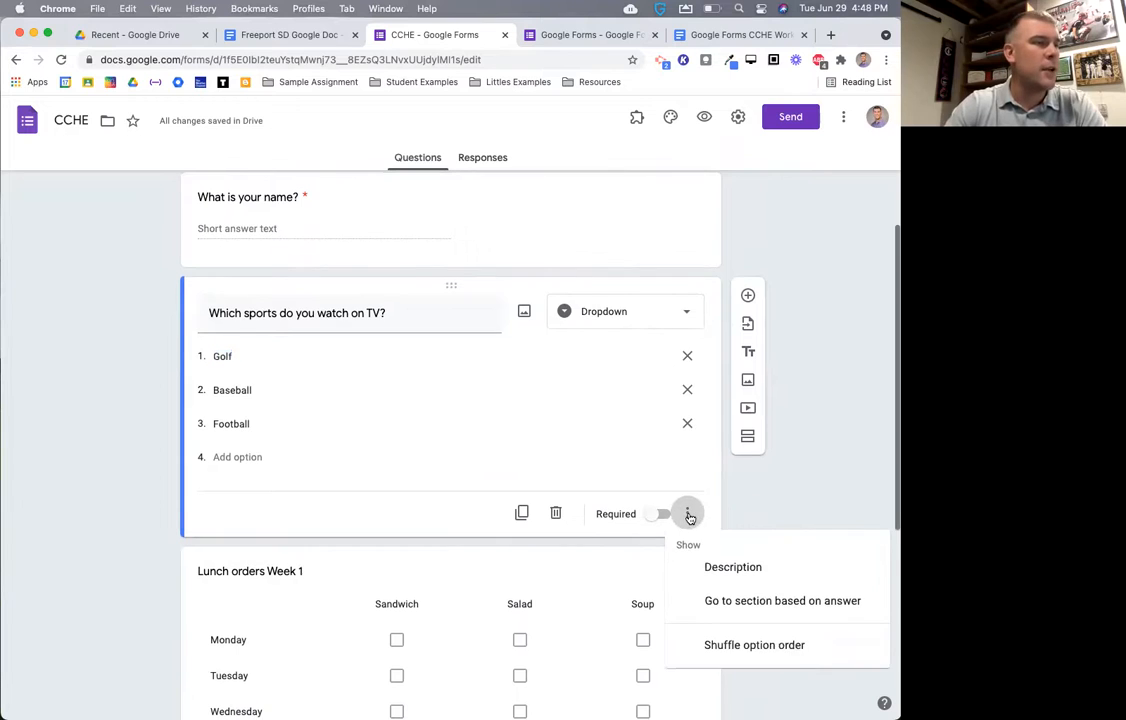
scroll(688, 516, "down", 2)
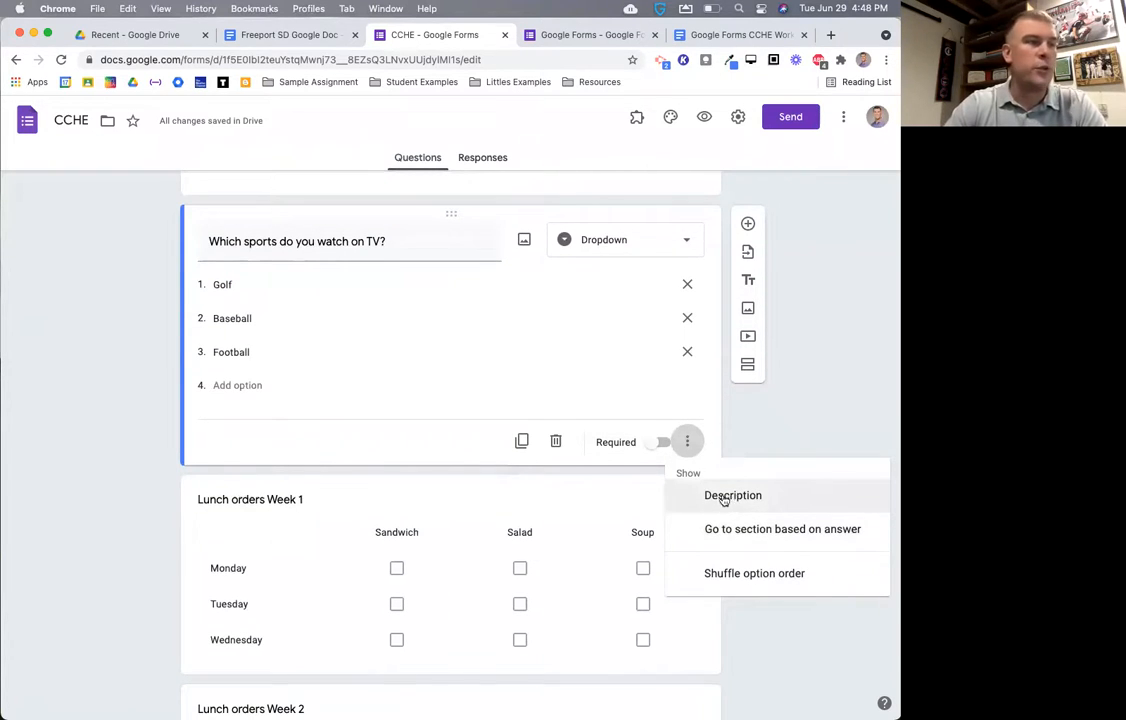
left_click(728, 496)
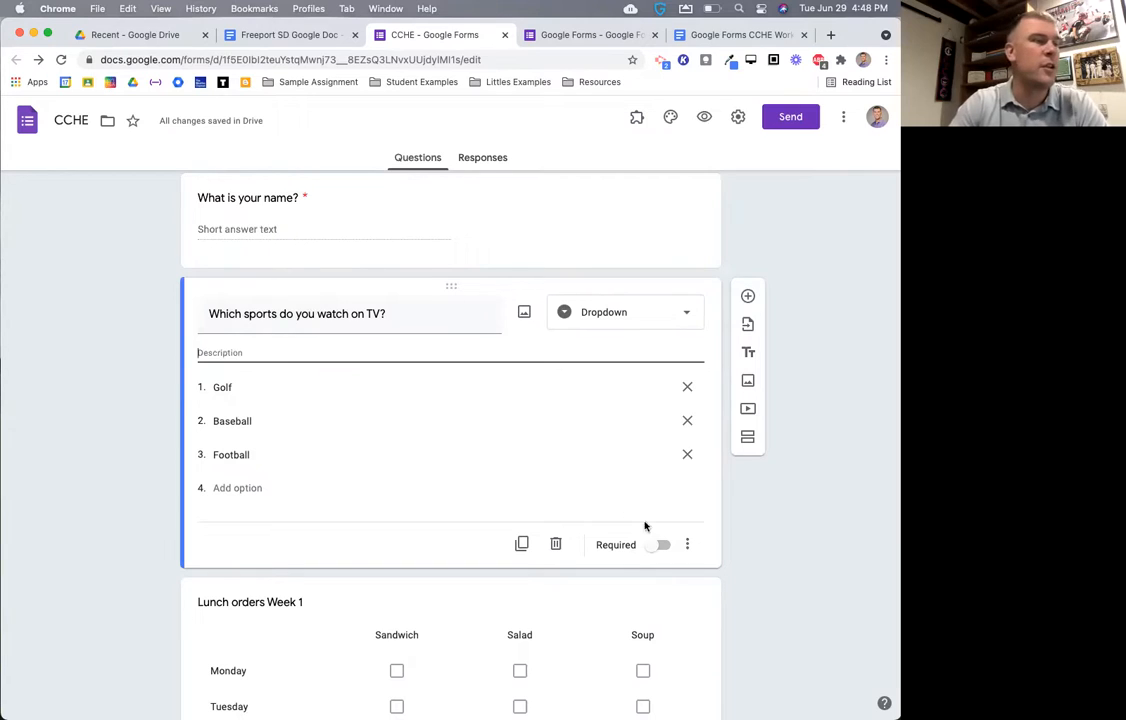
- Remove the description field from the sports question again
left_click(686, 544)
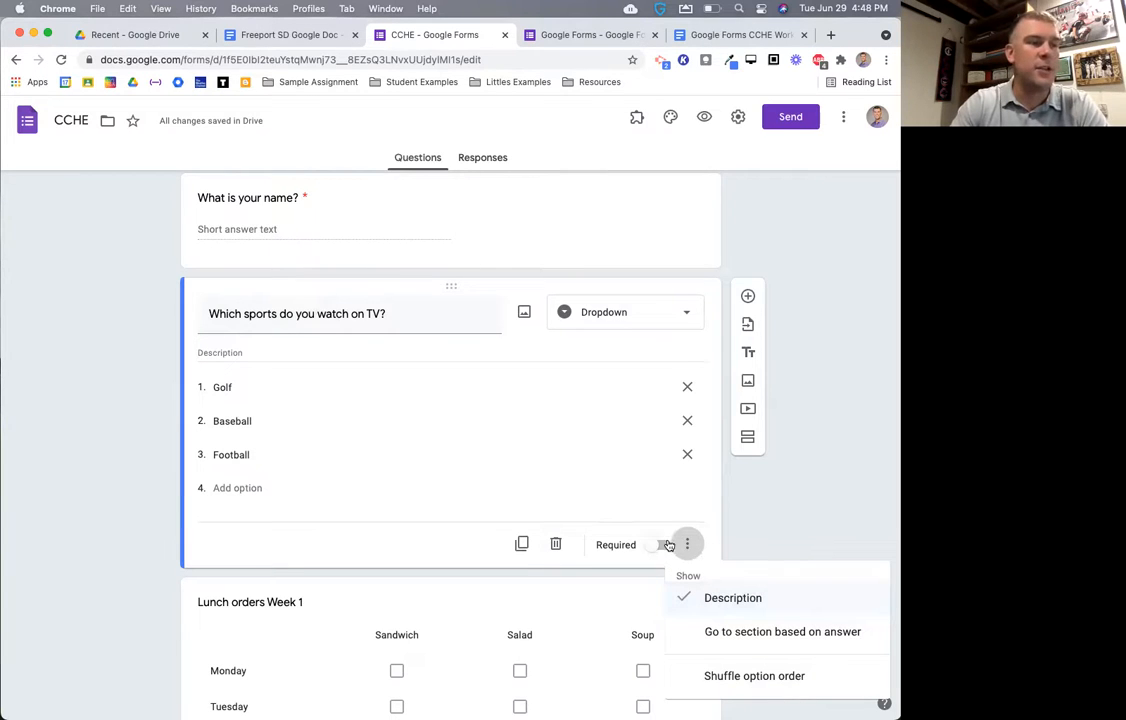
left_click(718, 600)
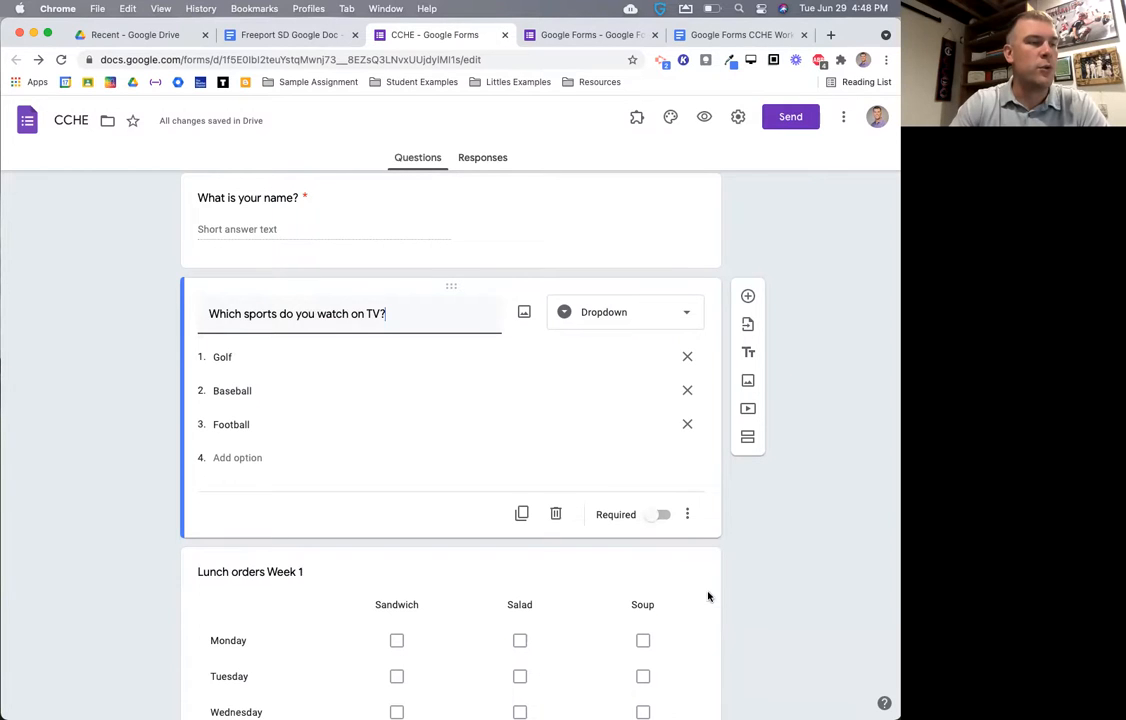
scroll(708, 597, "down", 3)
scroll(720, 500, "up", 1)
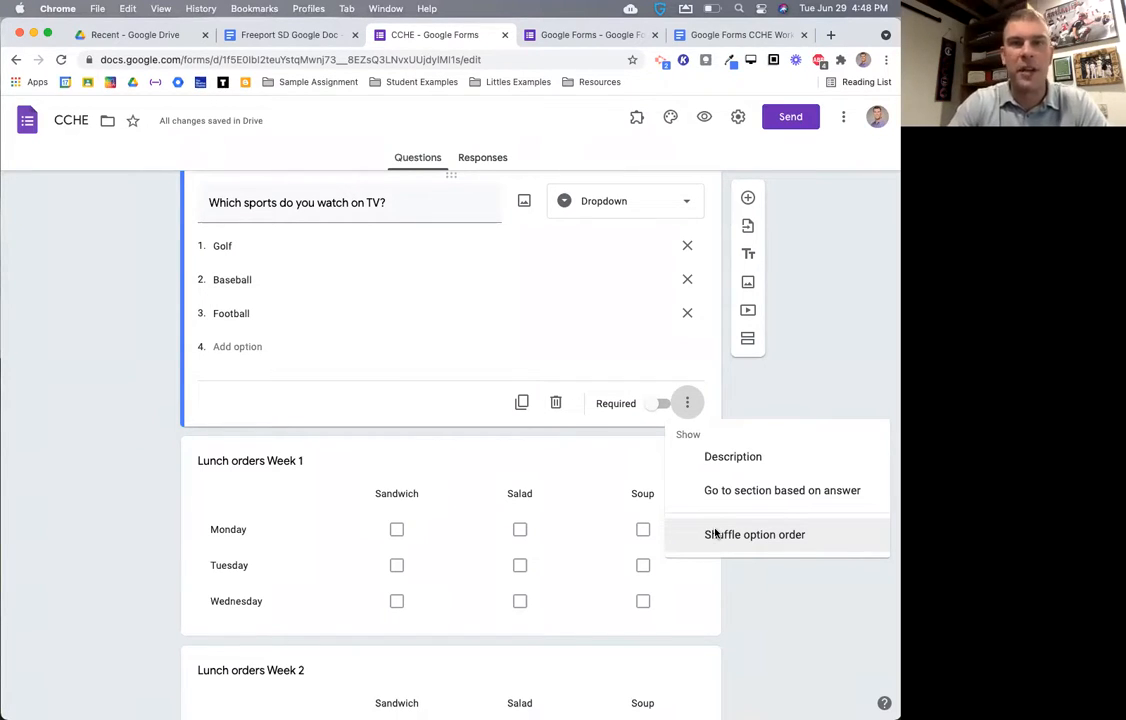
- Turn on Shuffle option order for the sports question, leaving it without a description
left_click(716, 534)
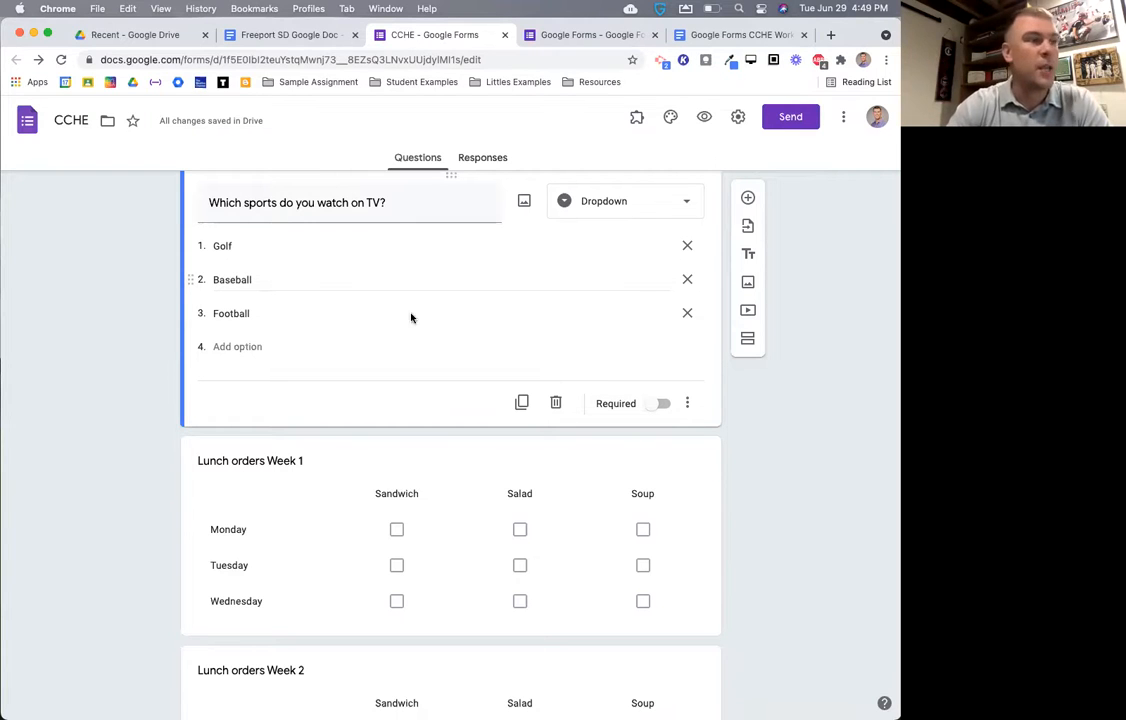
left_click(687, 403)
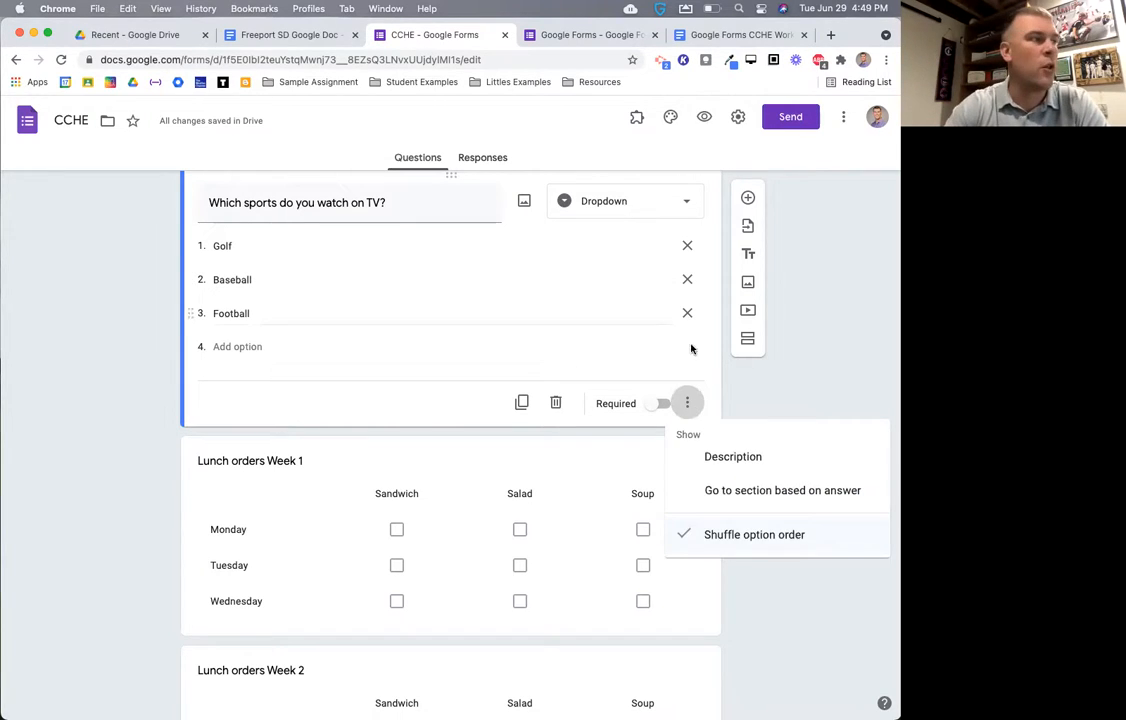
left_click(724, 458)
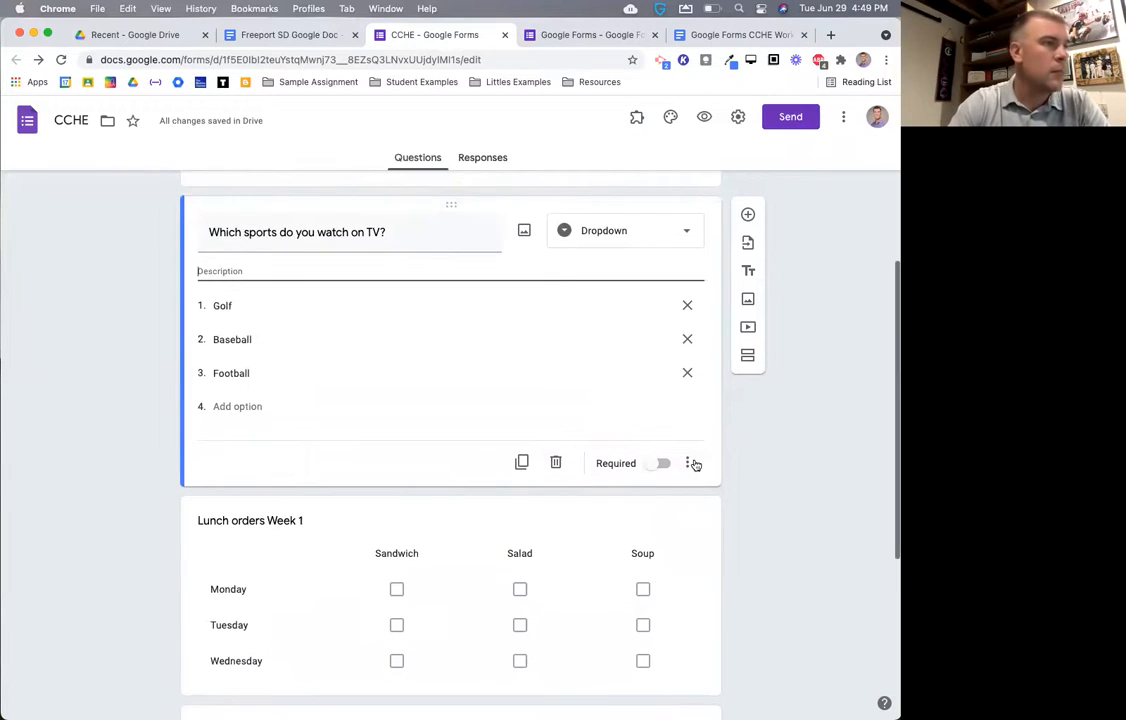
left_click(690, 463)
left_click(735, 513)
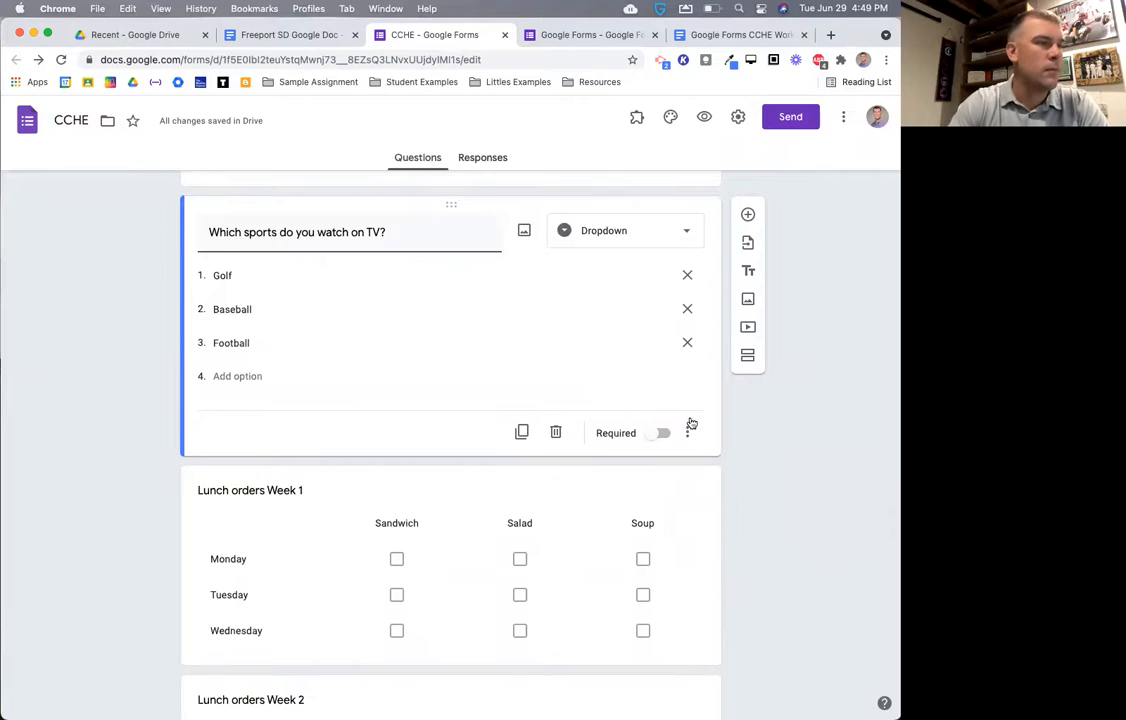
scroll(724, 437, "up", 5)
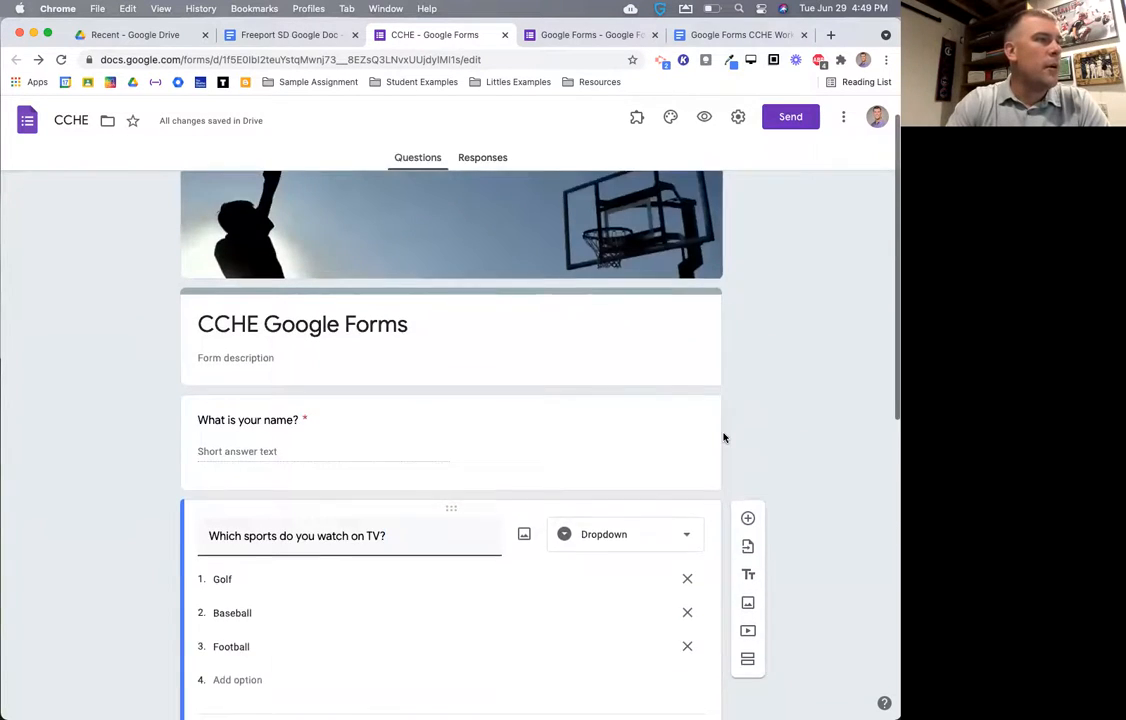
scroll(724, 437, "down", 3)
scroll(724, 437, "up", 2)
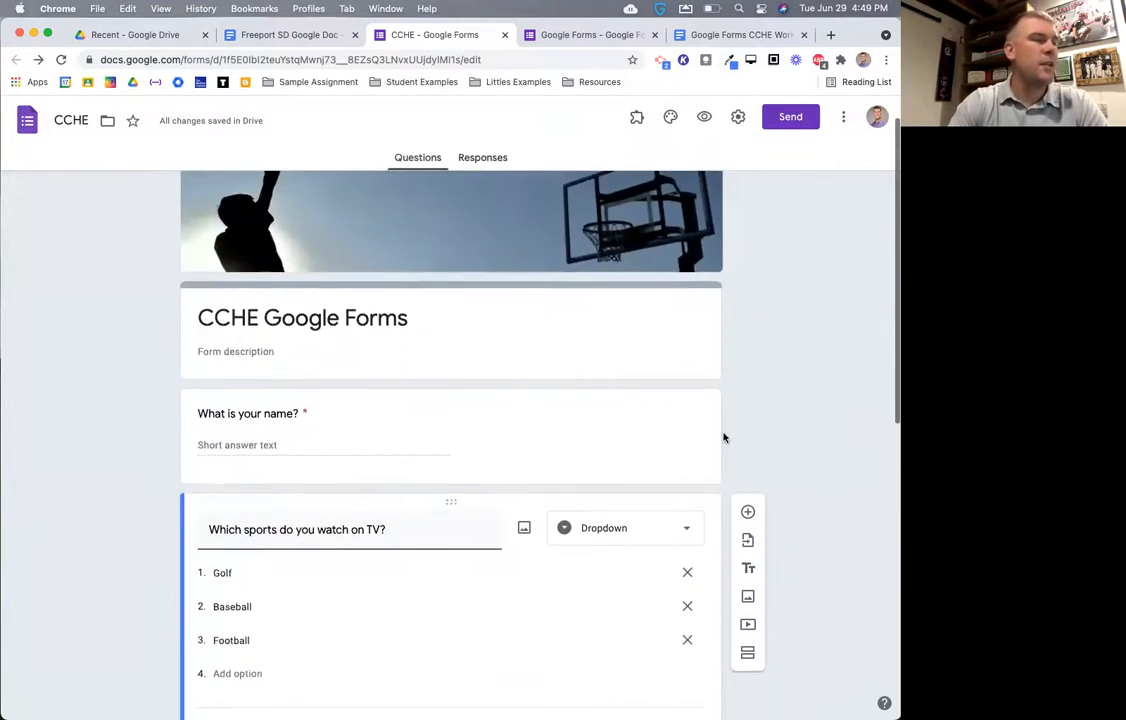
scroll(724, 437, "down", 2)
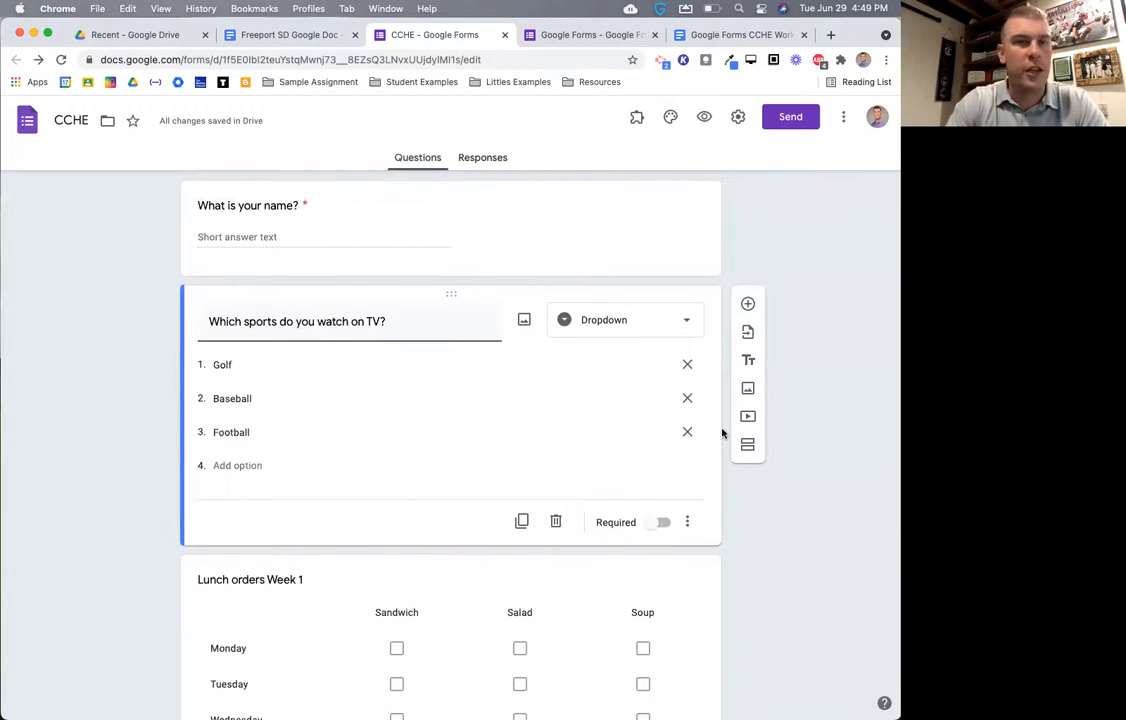
scroll(723, 437, "down", 1)
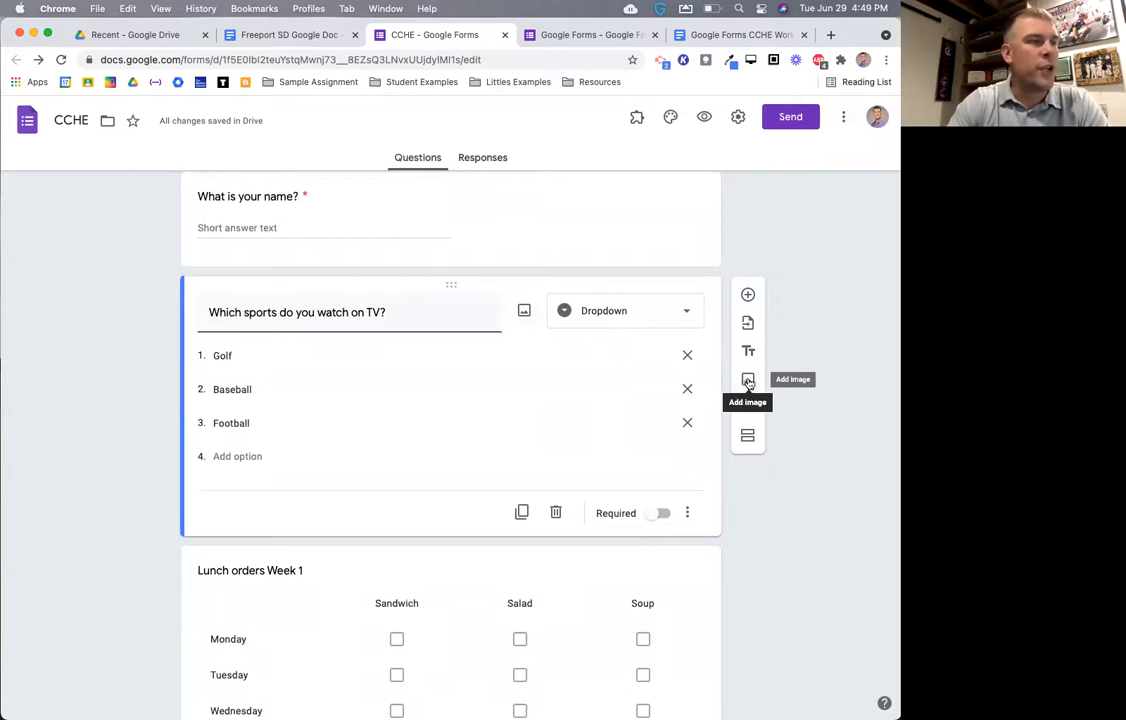
scroll(748, 380, "down", 1)
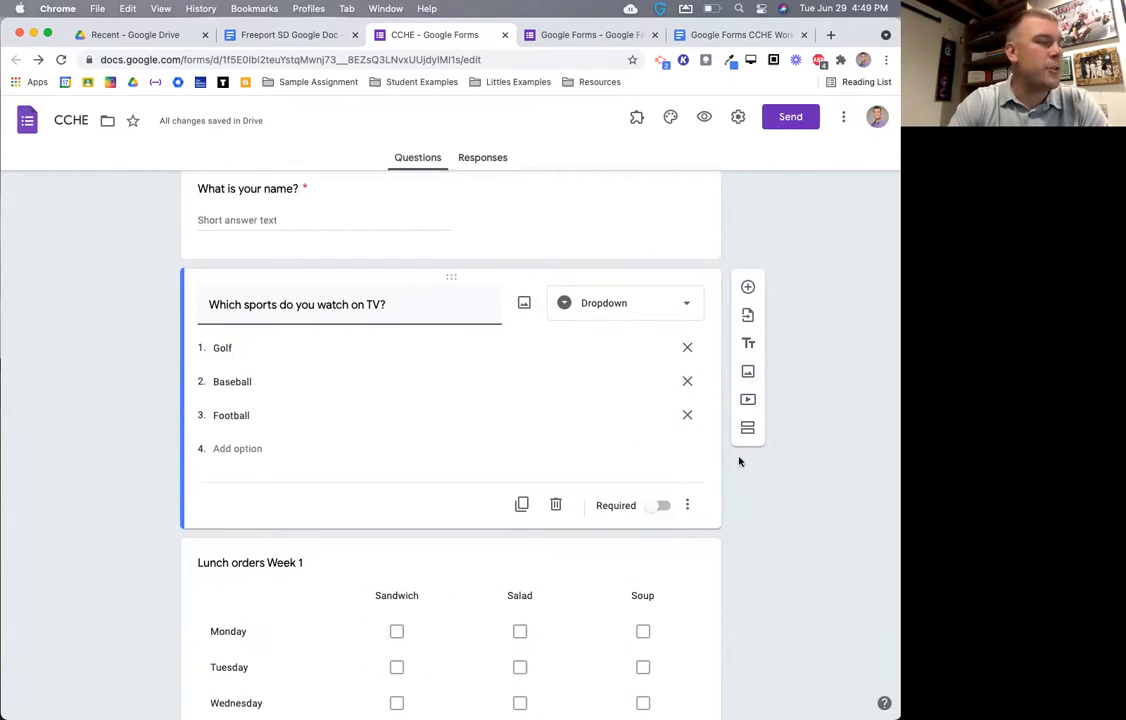
left_click(747, 371)
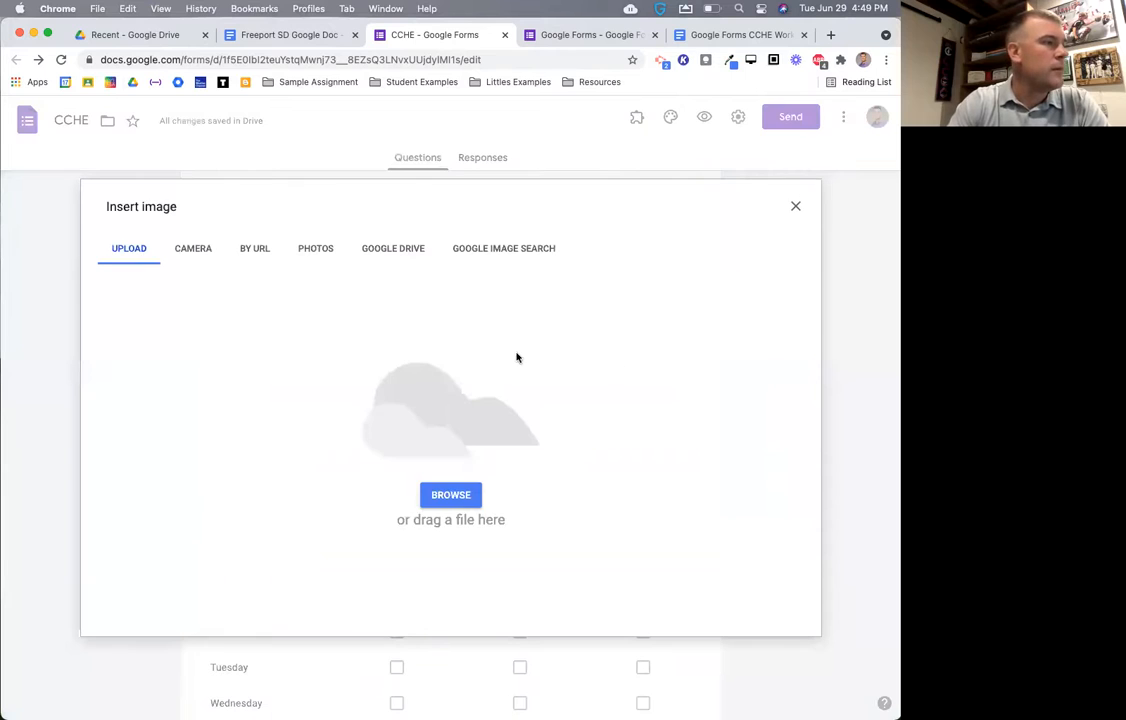
left_click(316, 251)
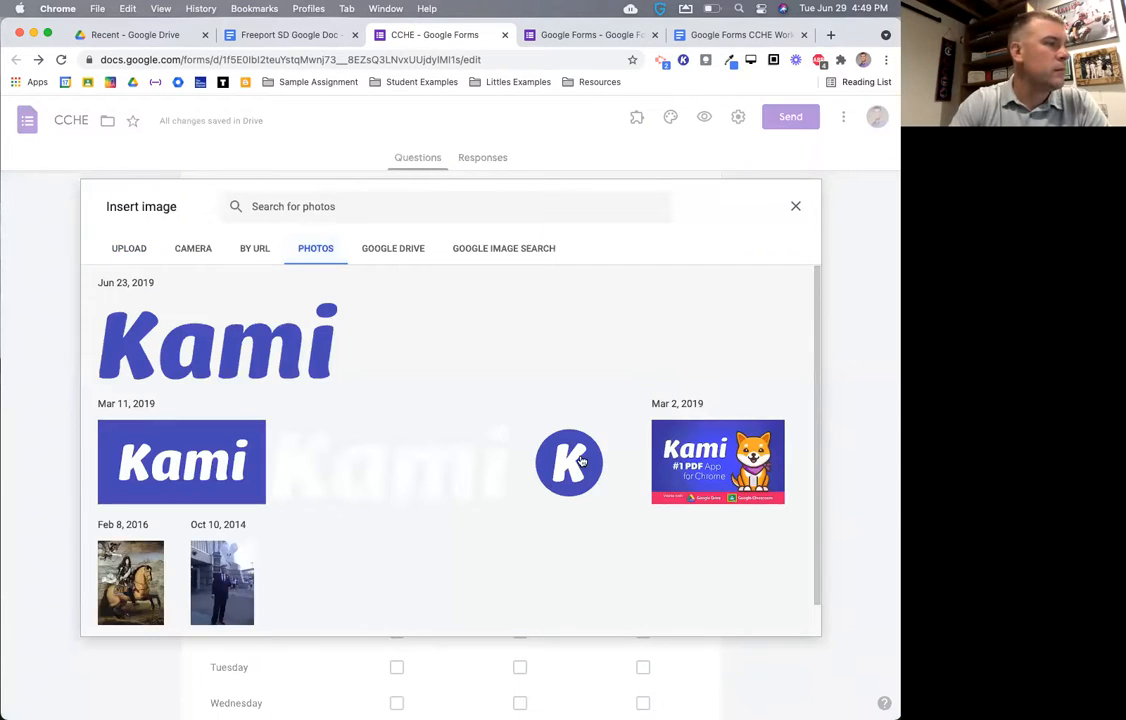
left_click(577, 462)
left_click(786, 616)
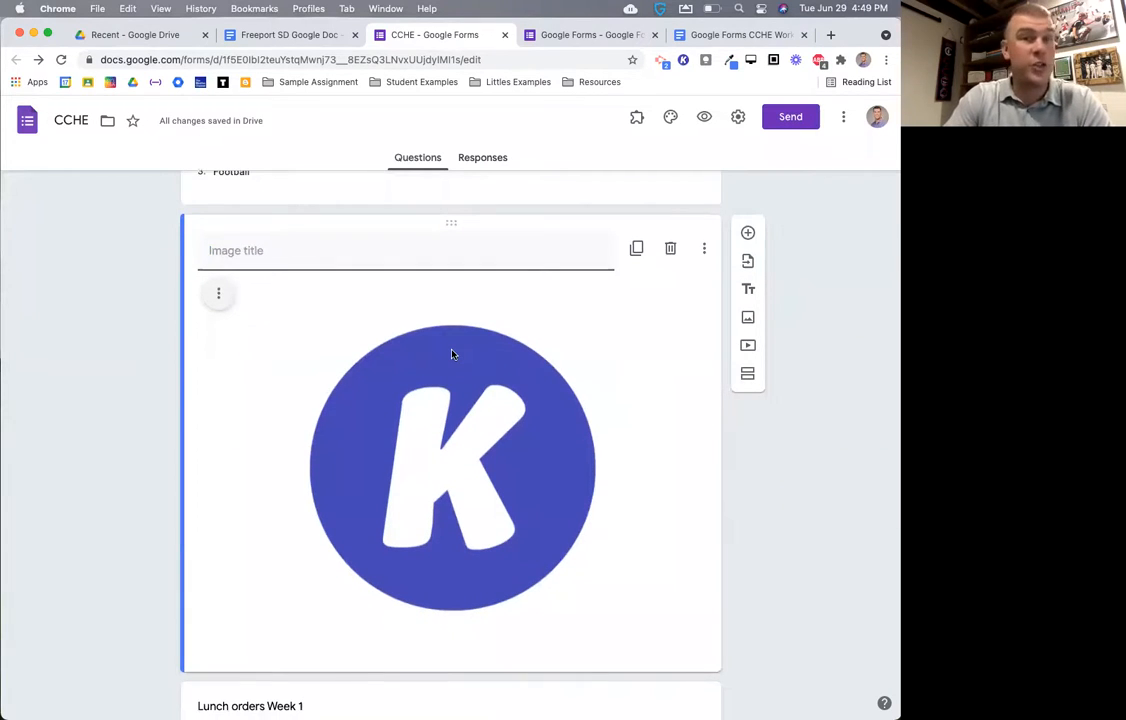
scroll(485, 389, "down", 1)
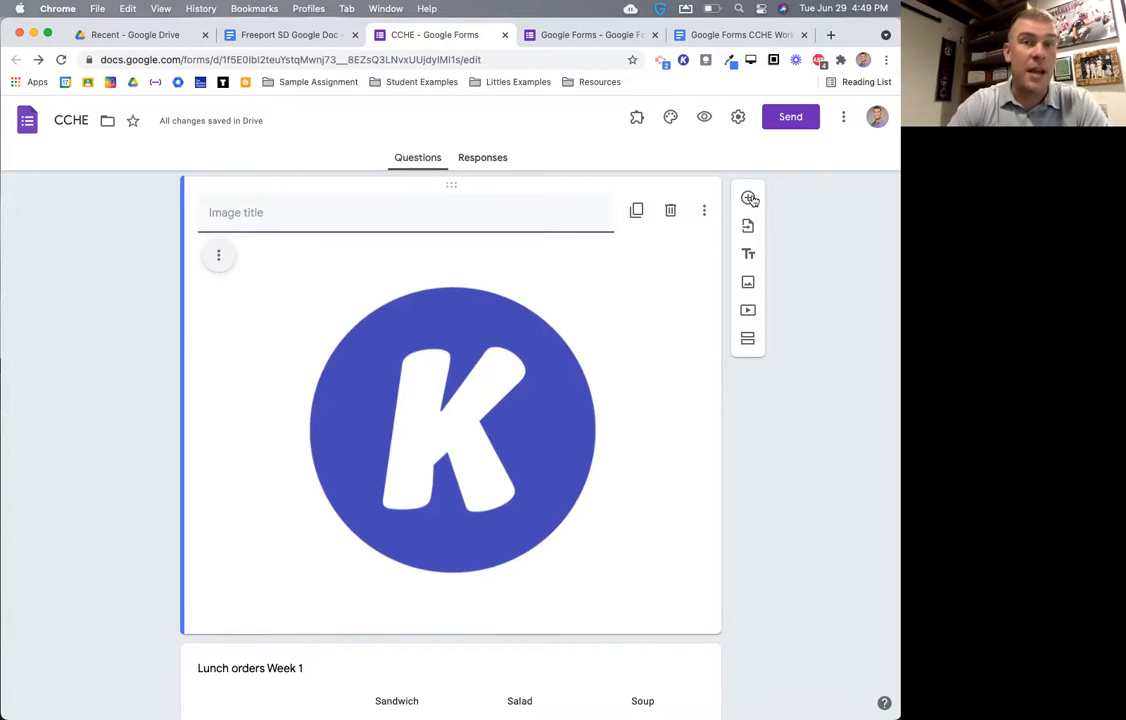
left_click(671, 212)
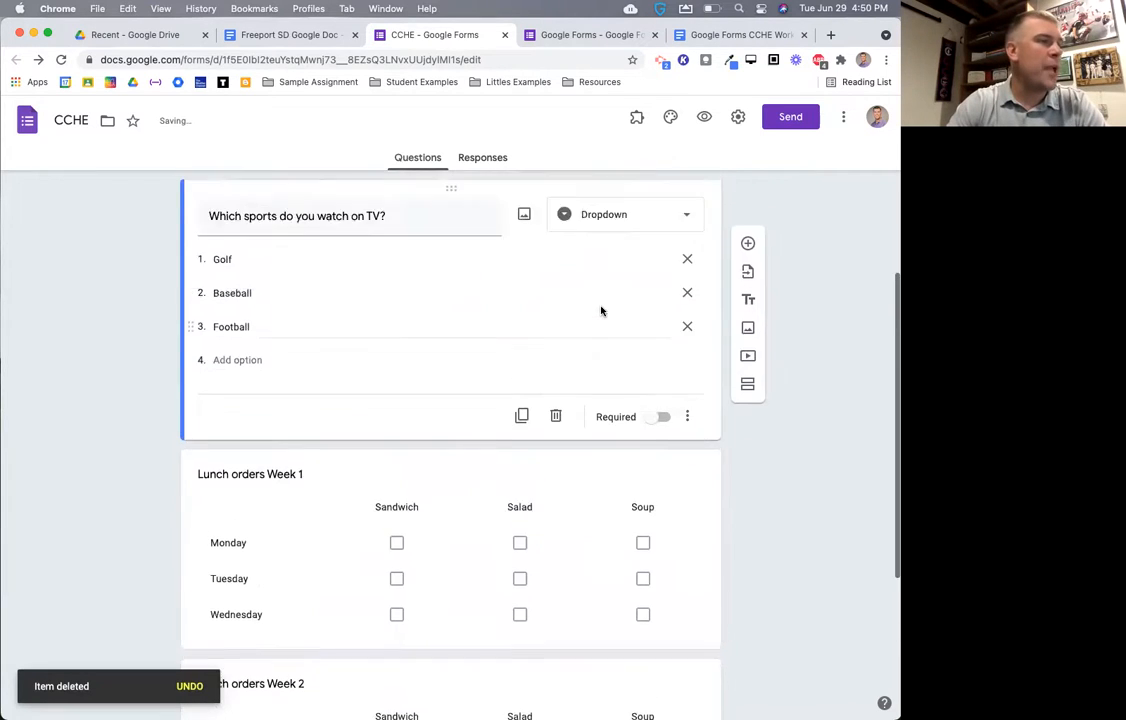
scroll(601, 311, "up", 5)
- Change the sports question type from dropdown to Multiple choice
left_click(470, 362)
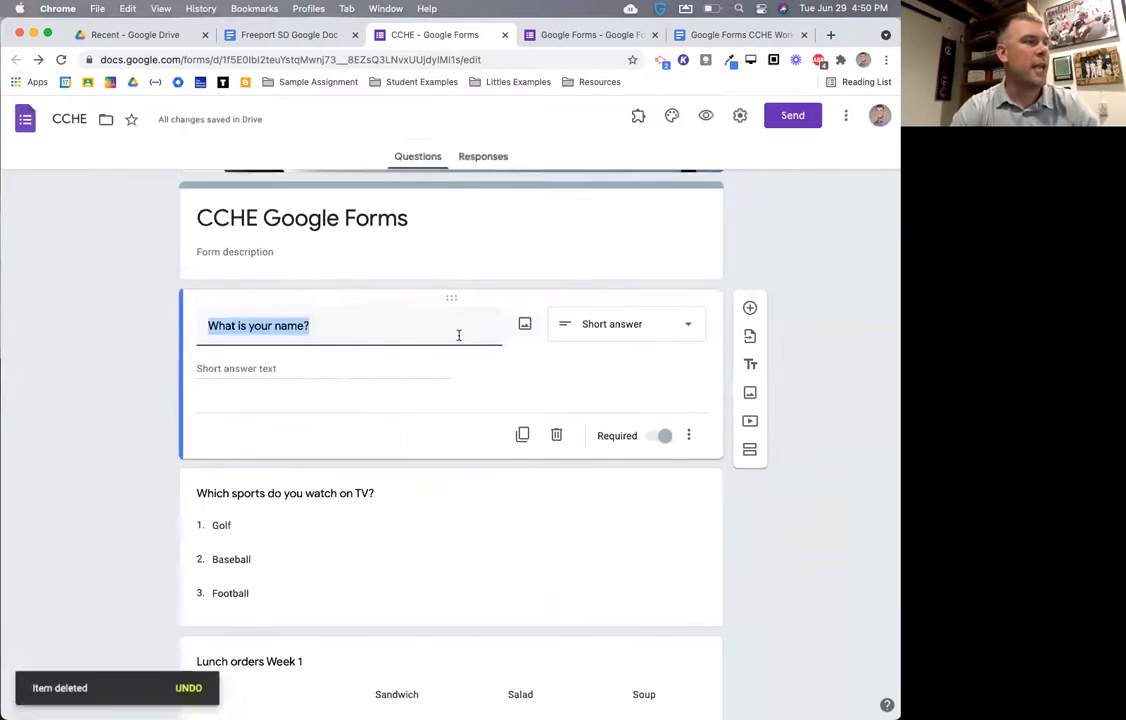
left_click(500, 557)
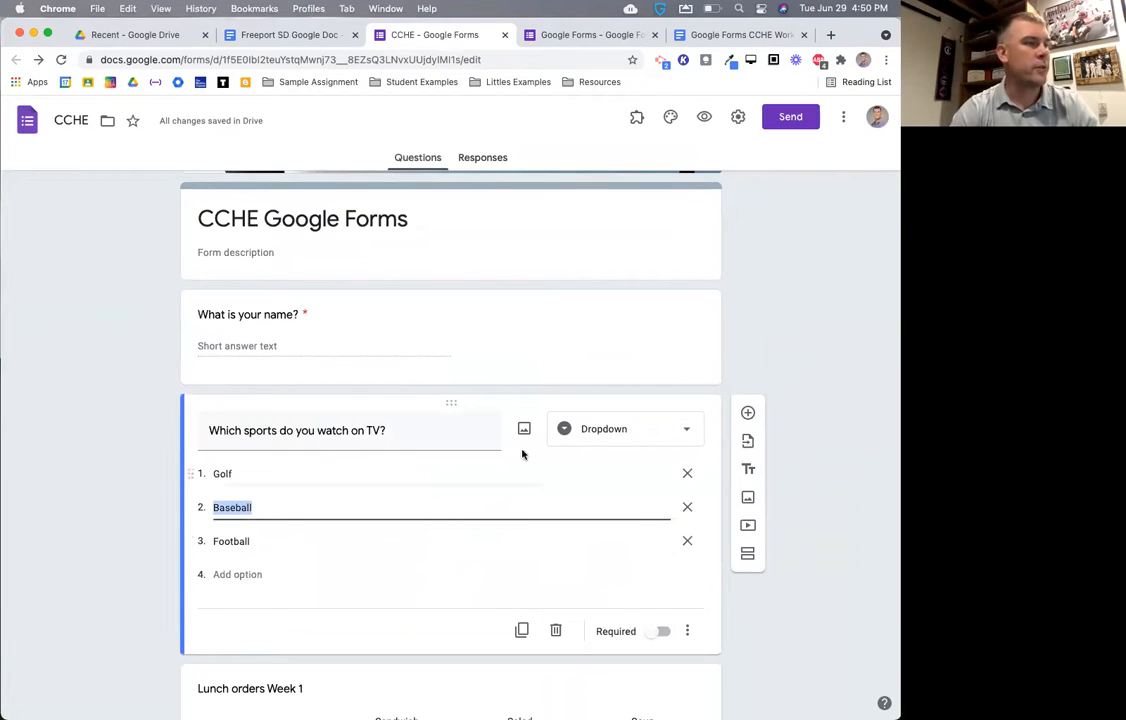
left_click(595, 429)
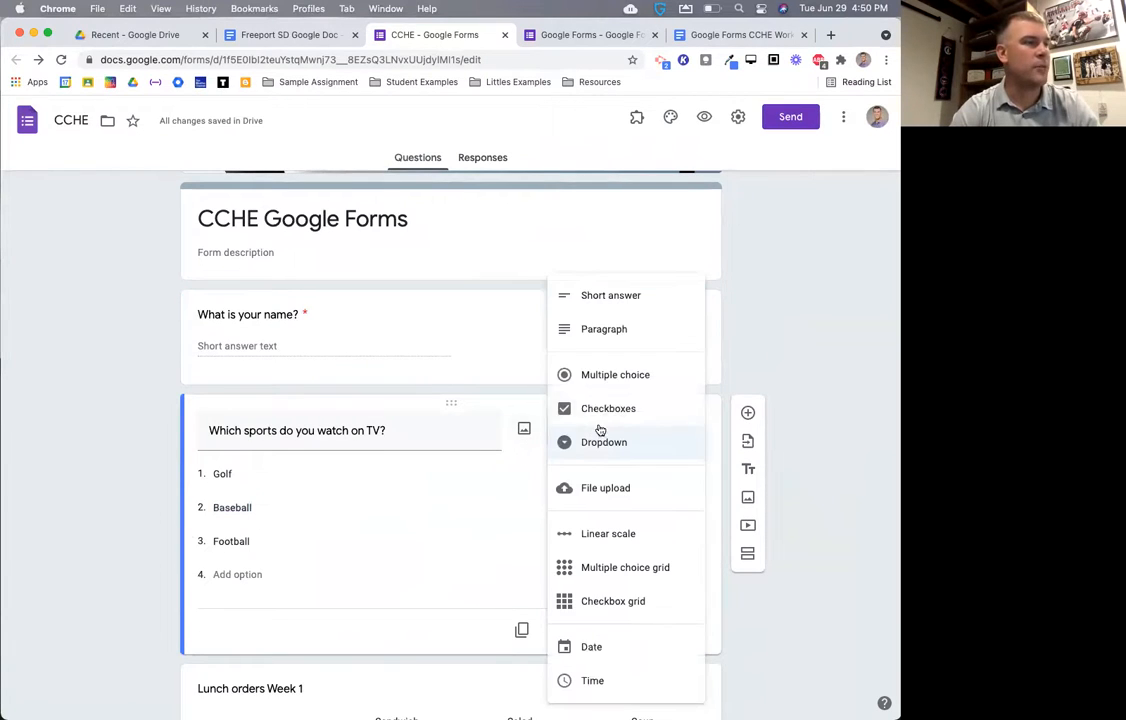
left_click(614, 377)
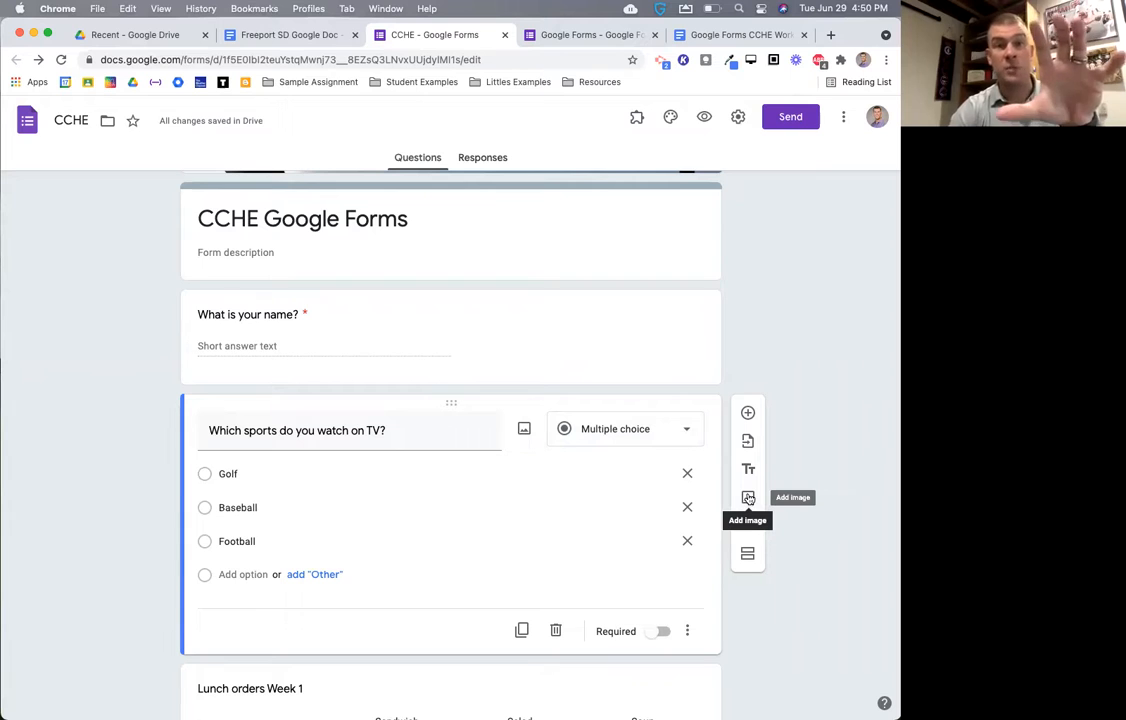
- Add the K logo photo to the sports question, shrink it, and open the preview
left_click(523, 430)
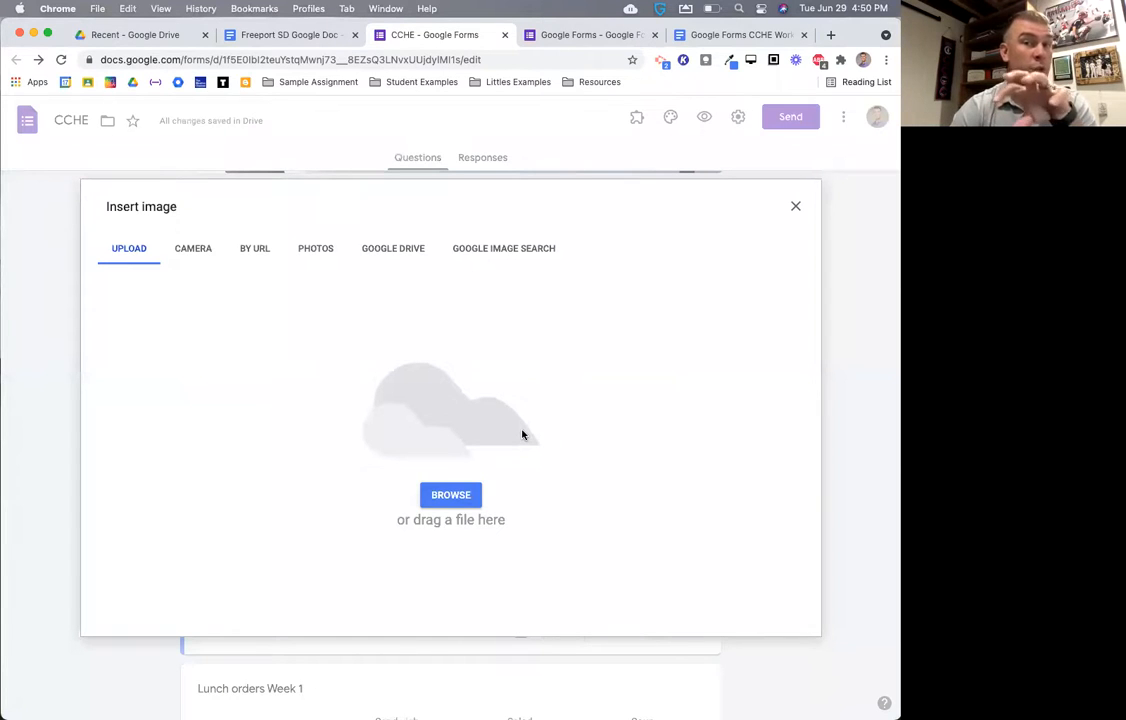
left_click(325, 249)
scroll(465, 416, "down", 1)
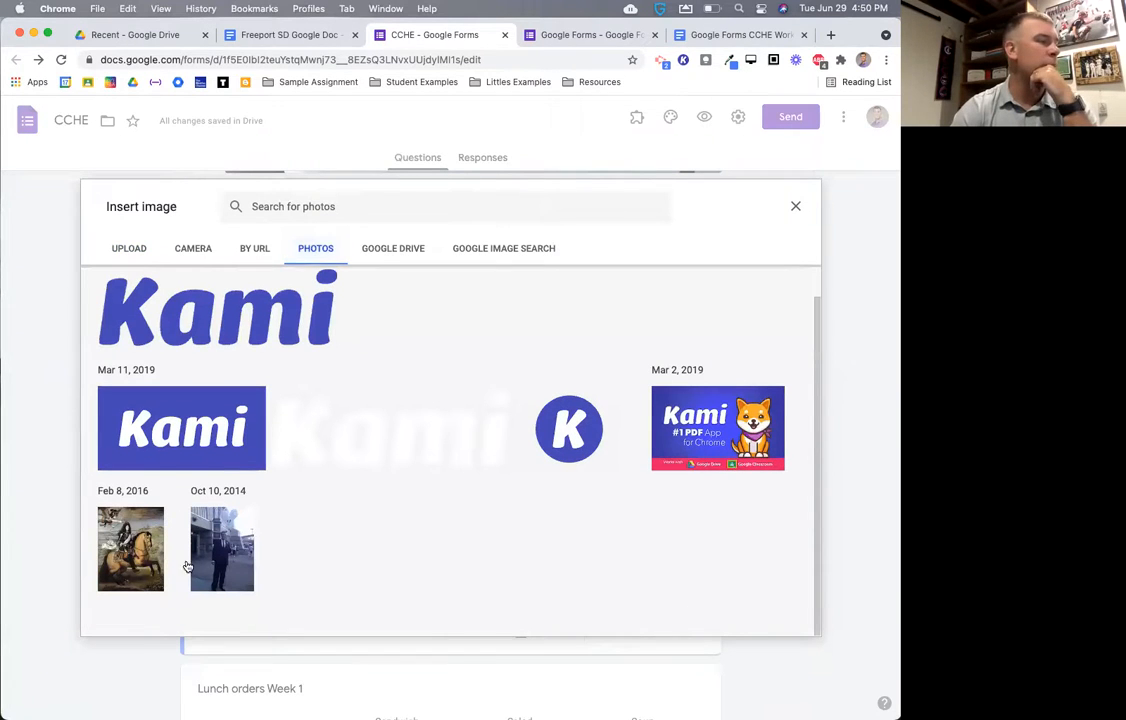
left_click(566, 455)
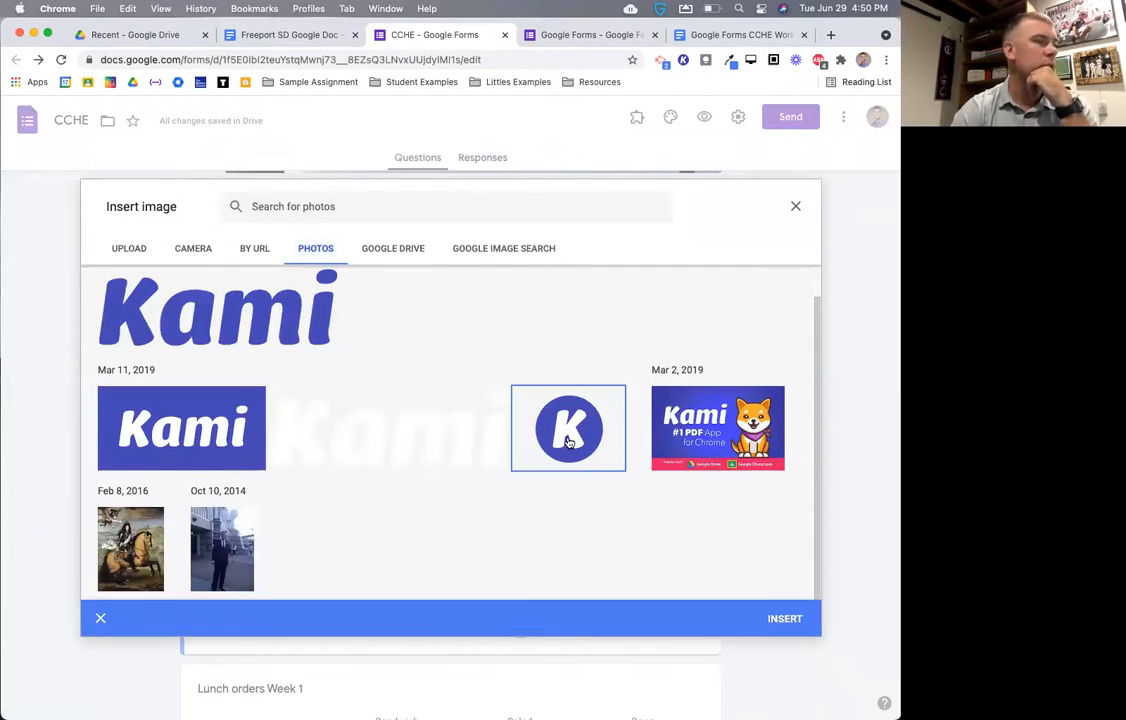
left_click(785, 619)
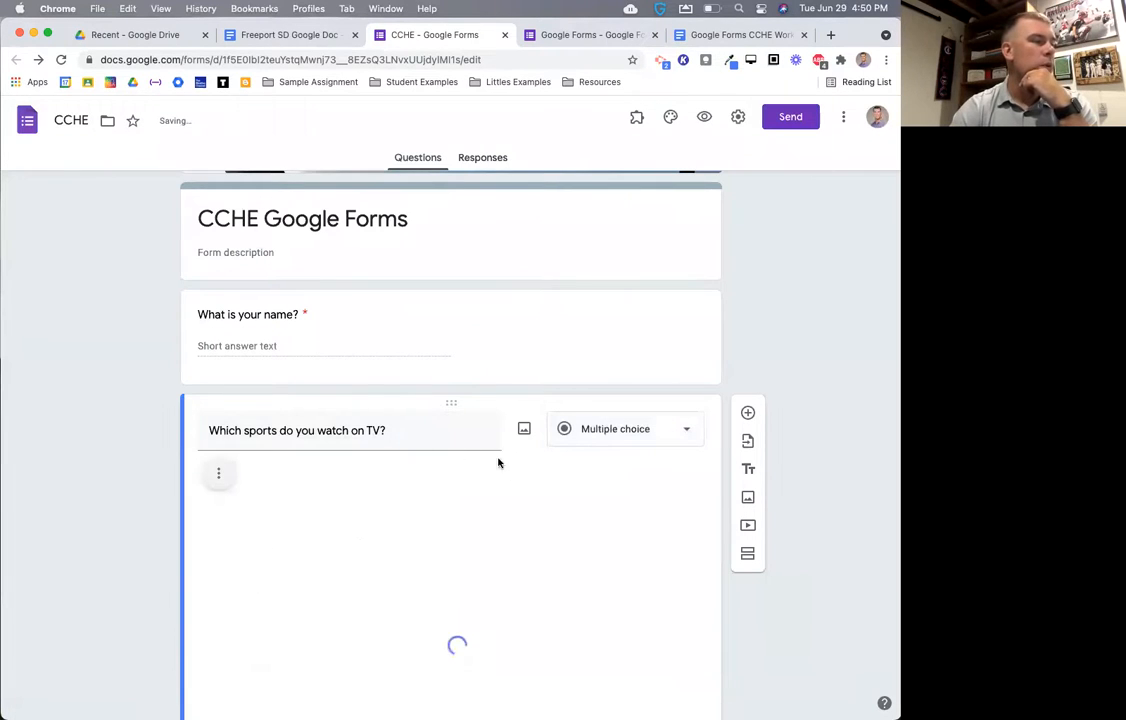
scroll(594, 503, "down", 3)
left_click(498, 428)
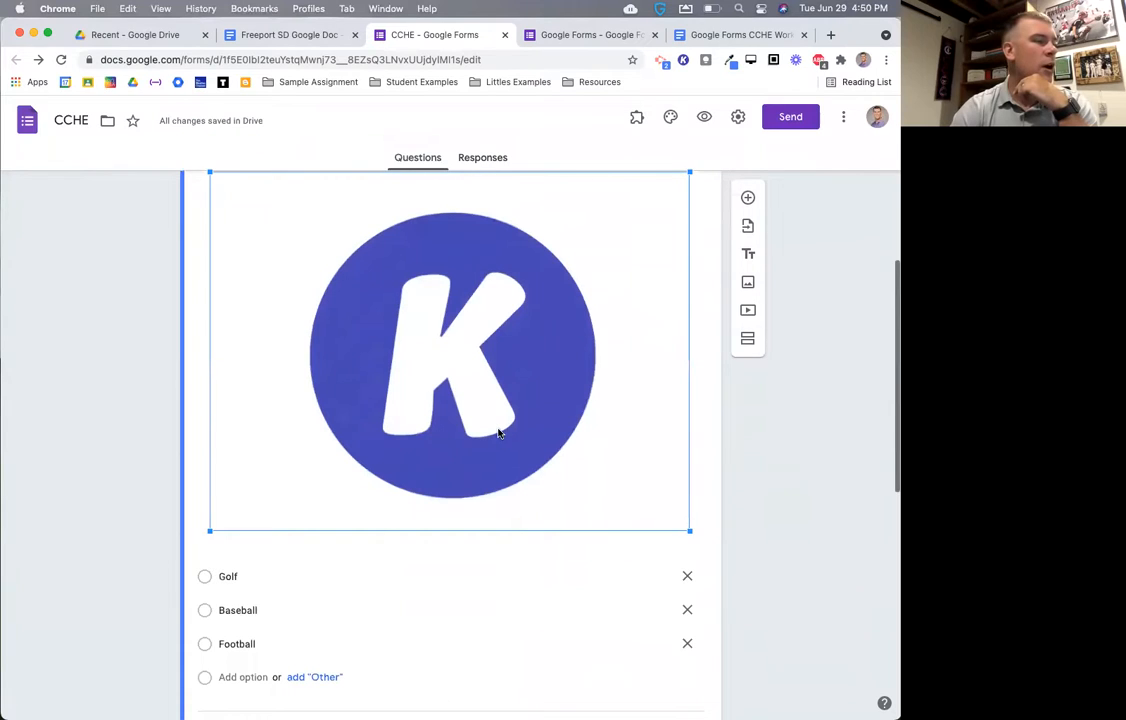
left_click_drag(681, 525, 377, 297)
scroll(447, 319, "up", 2)
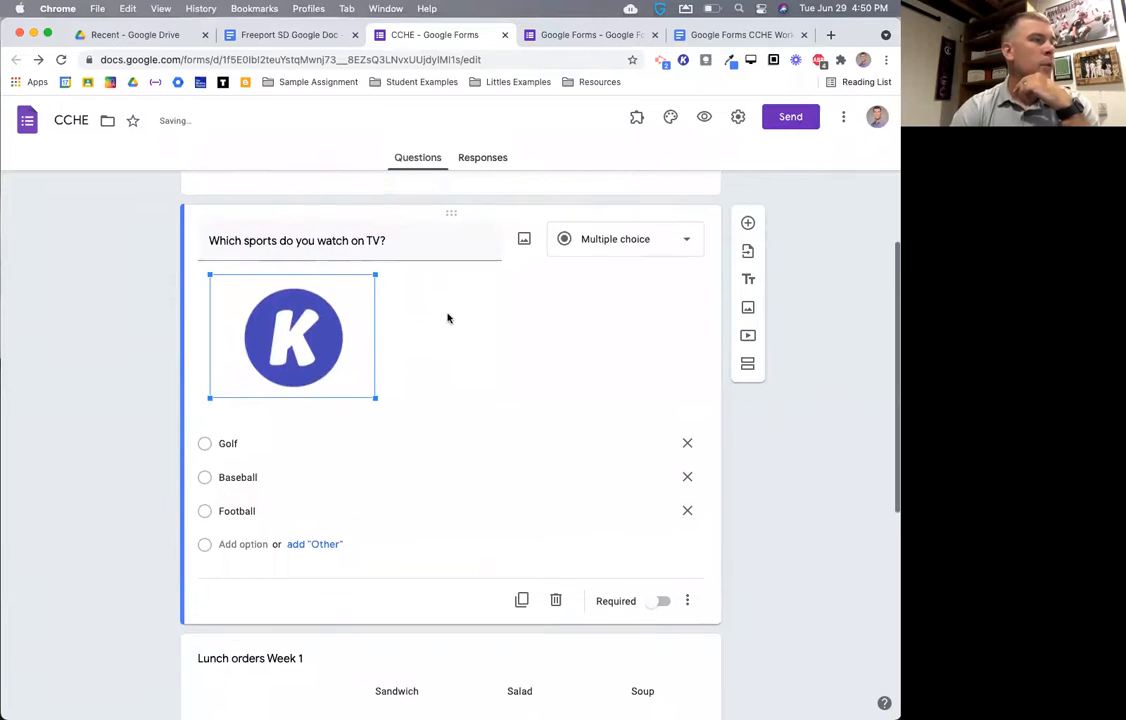
left_click(697, 122)
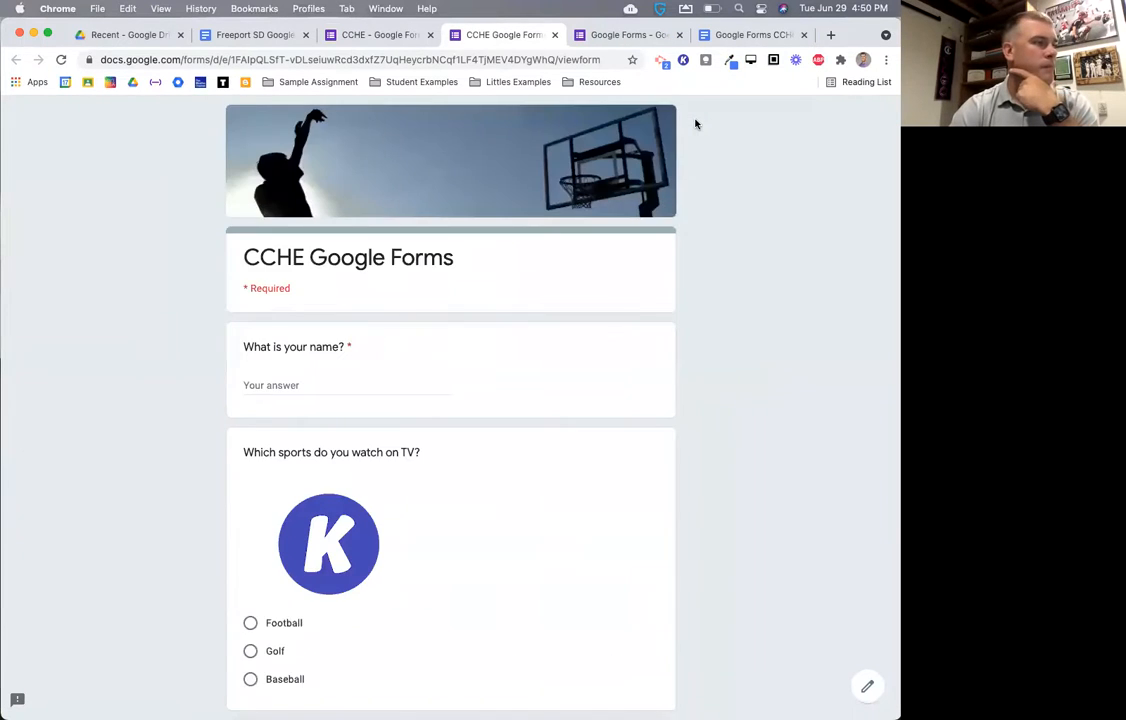
scroll(696, 123, "down", 3)
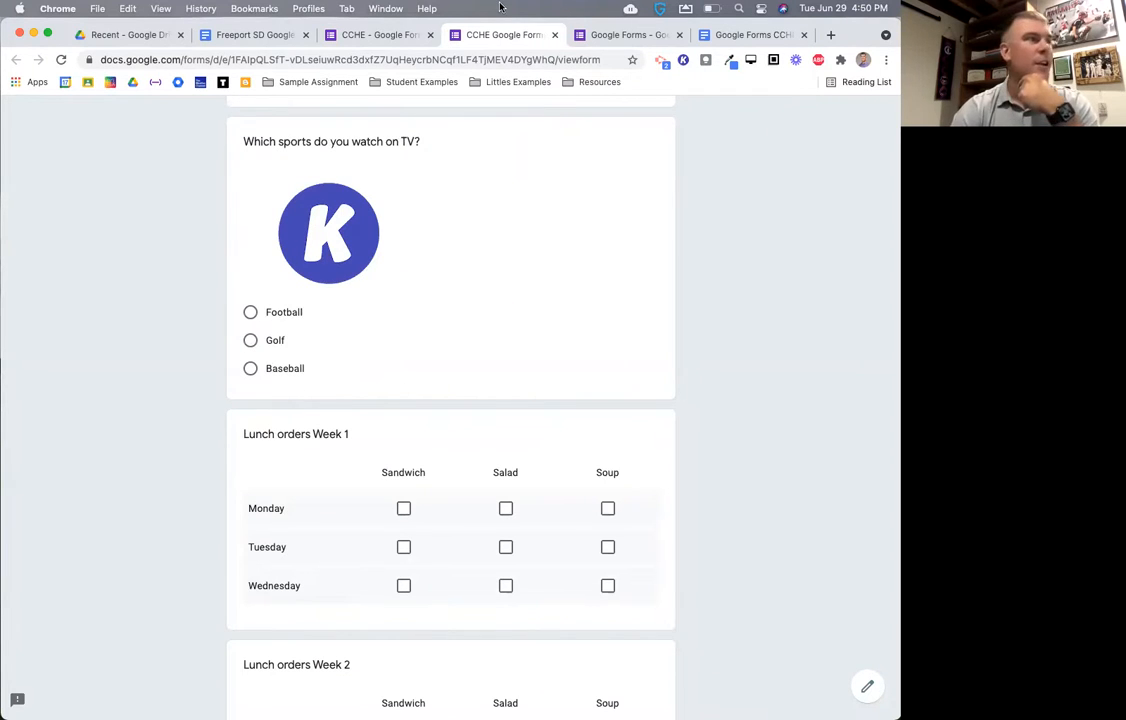
- Insert the K logo photo as a standalone image item below the sports question
left_click(375, 38)
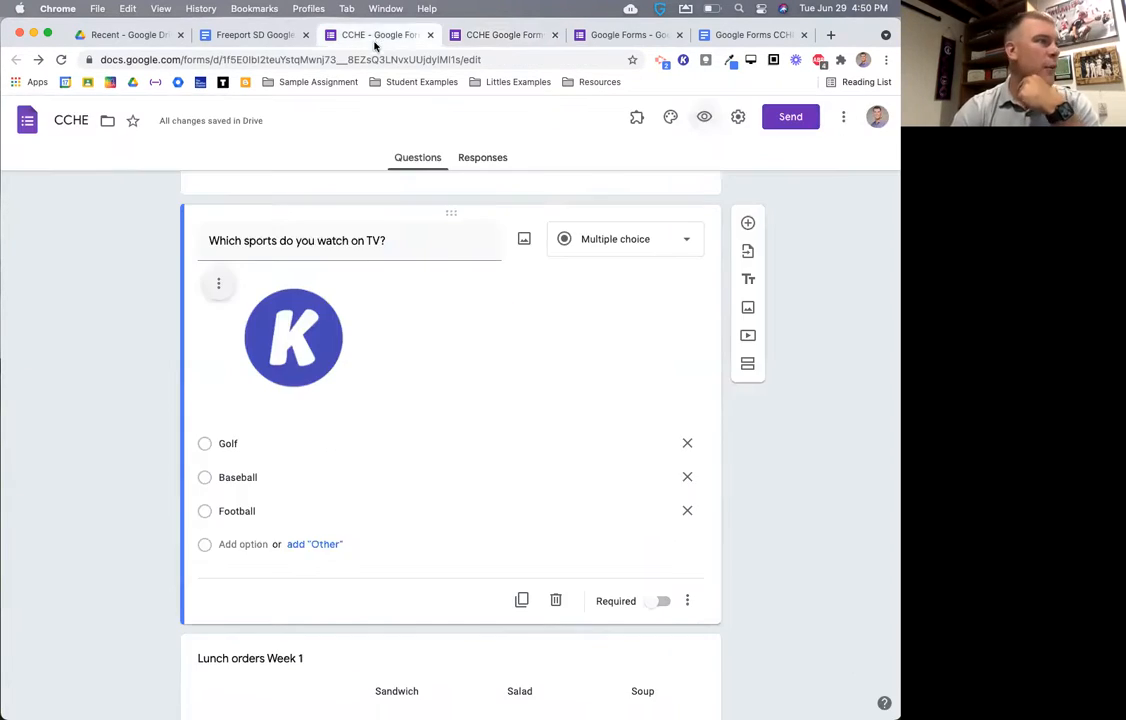
left_click(747, 310)
left_click(571, 471)
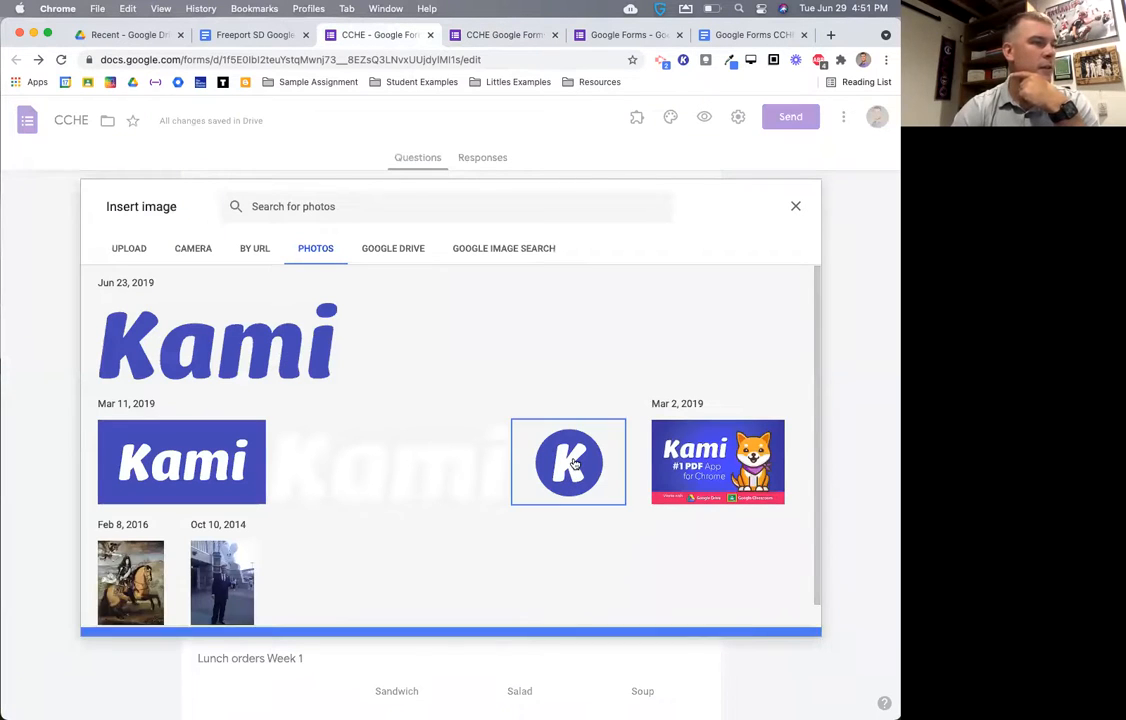
left_click(795, 611)
left_click(585, 478)
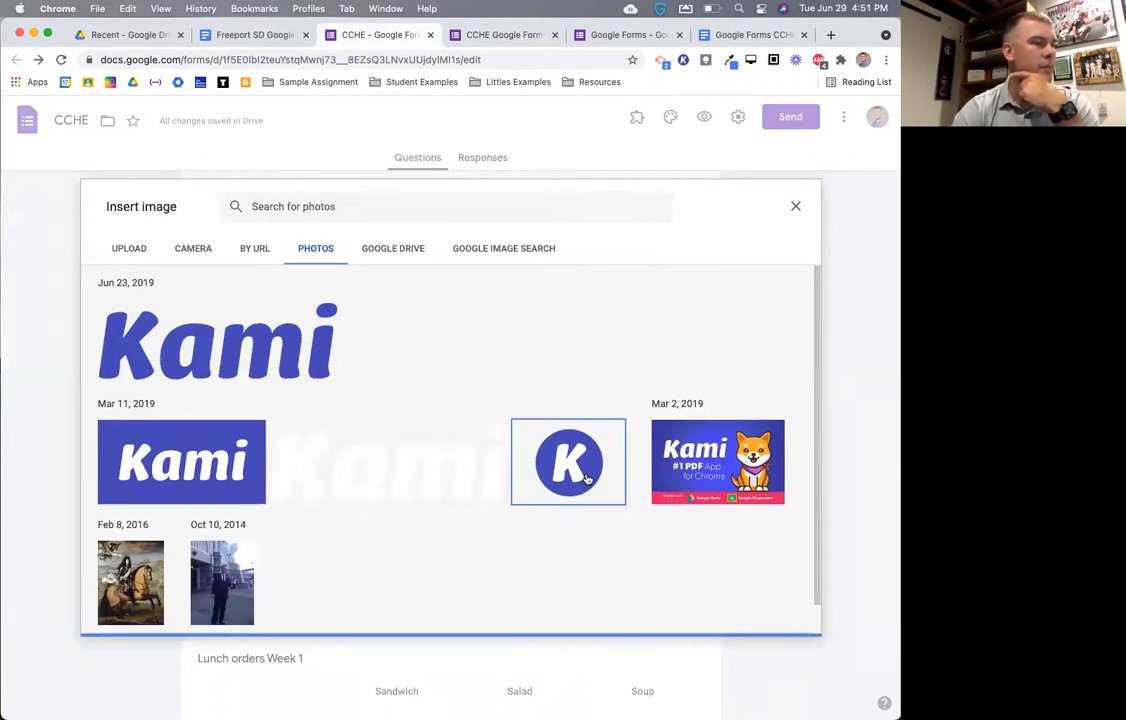
left_click(785, 624)
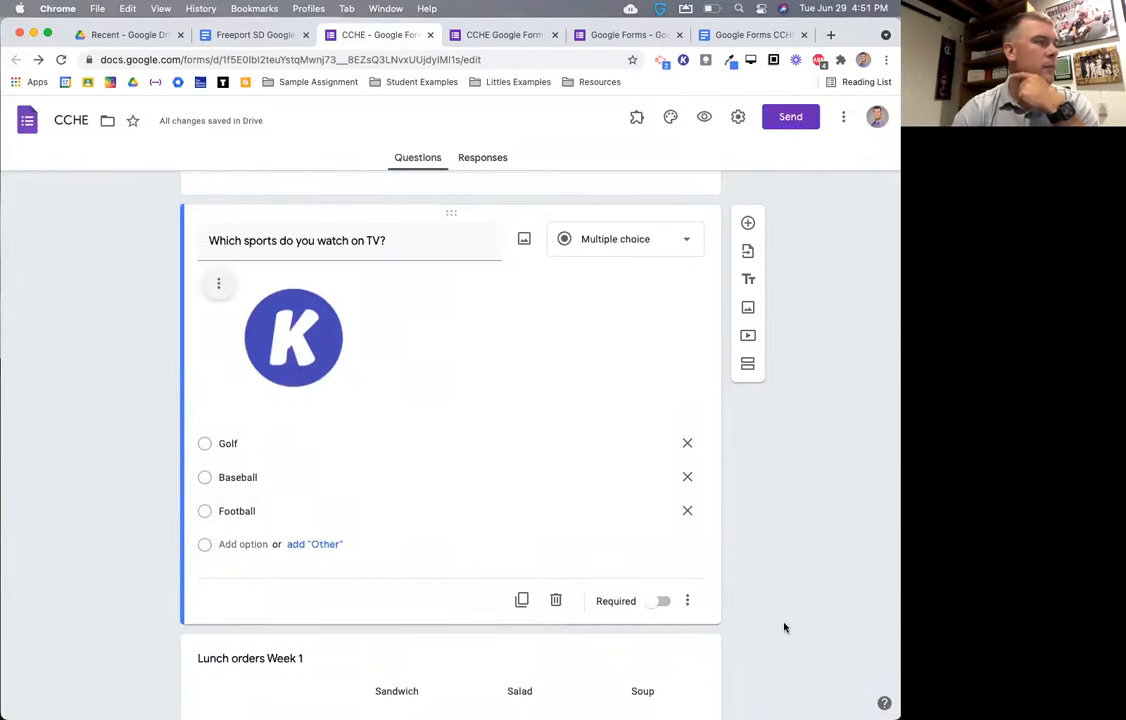
- Reload the preview to check the large K image above Lunch orders Week 1
left_click(501, 36)
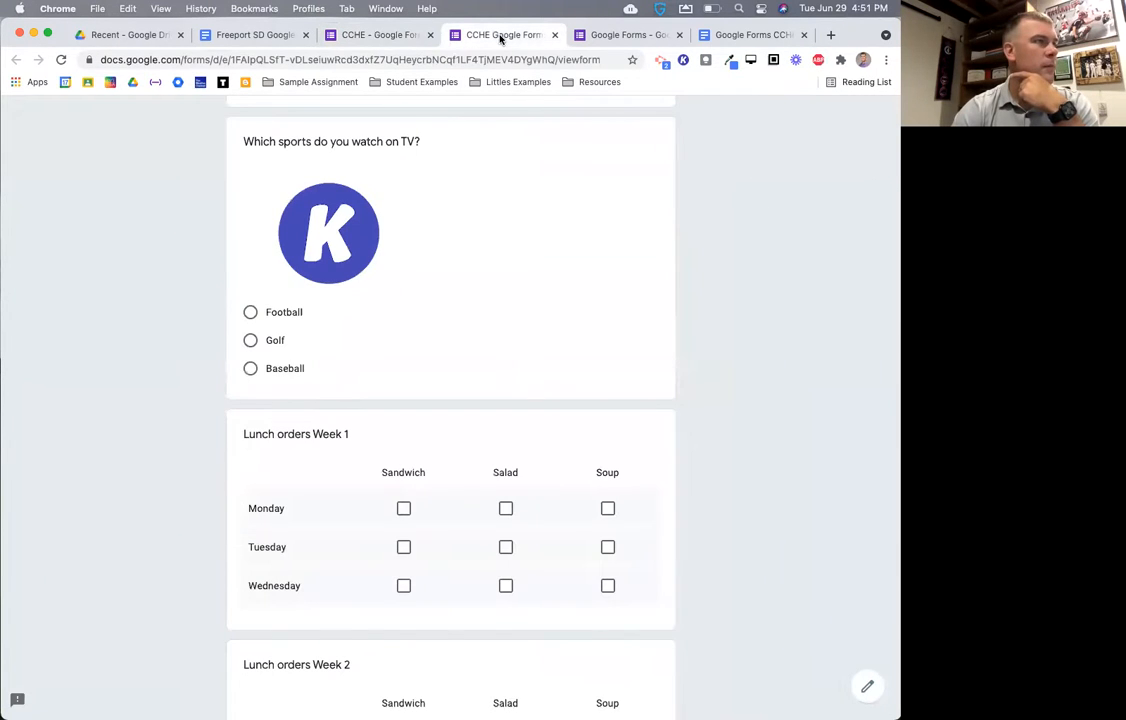
left_click(61, 60)
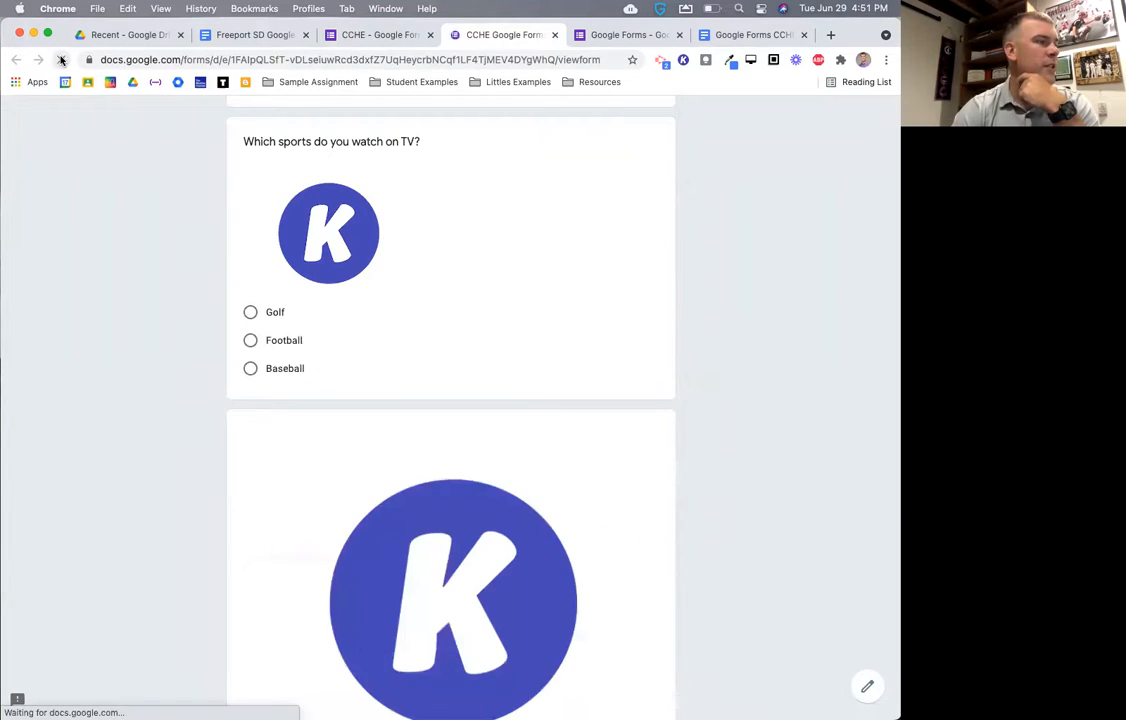
scroll(194, 352, "down", 5)
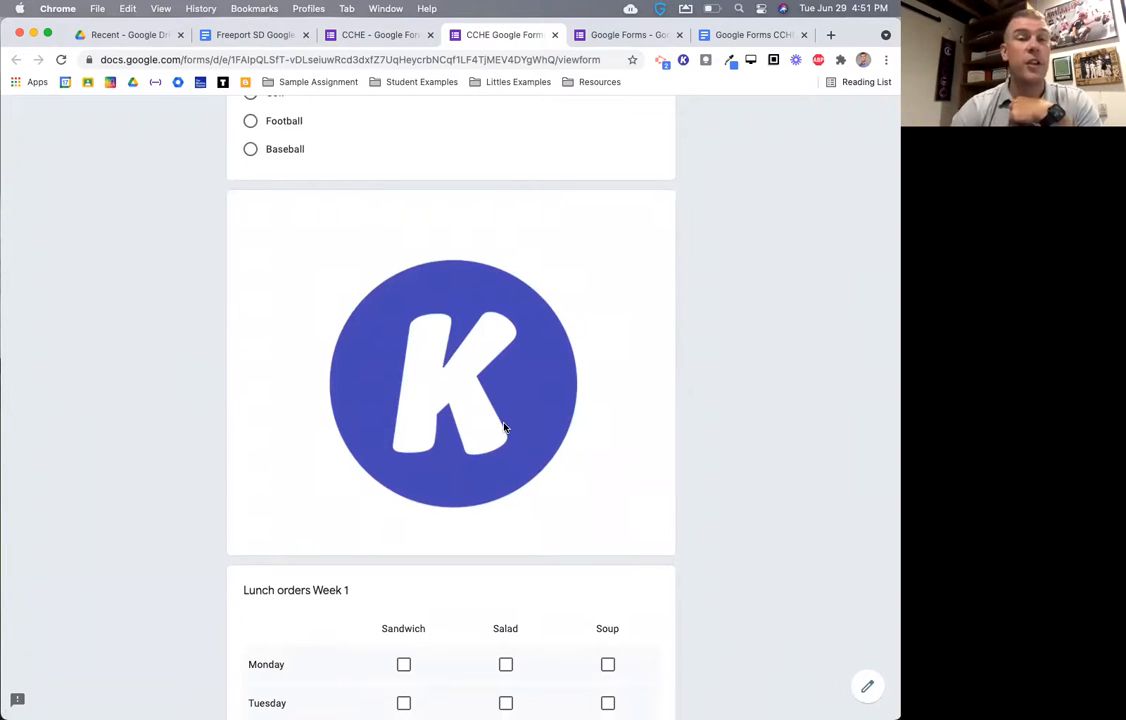
scroll(532, 393, "down", 1)
scroll(532, 393, "down", 5)
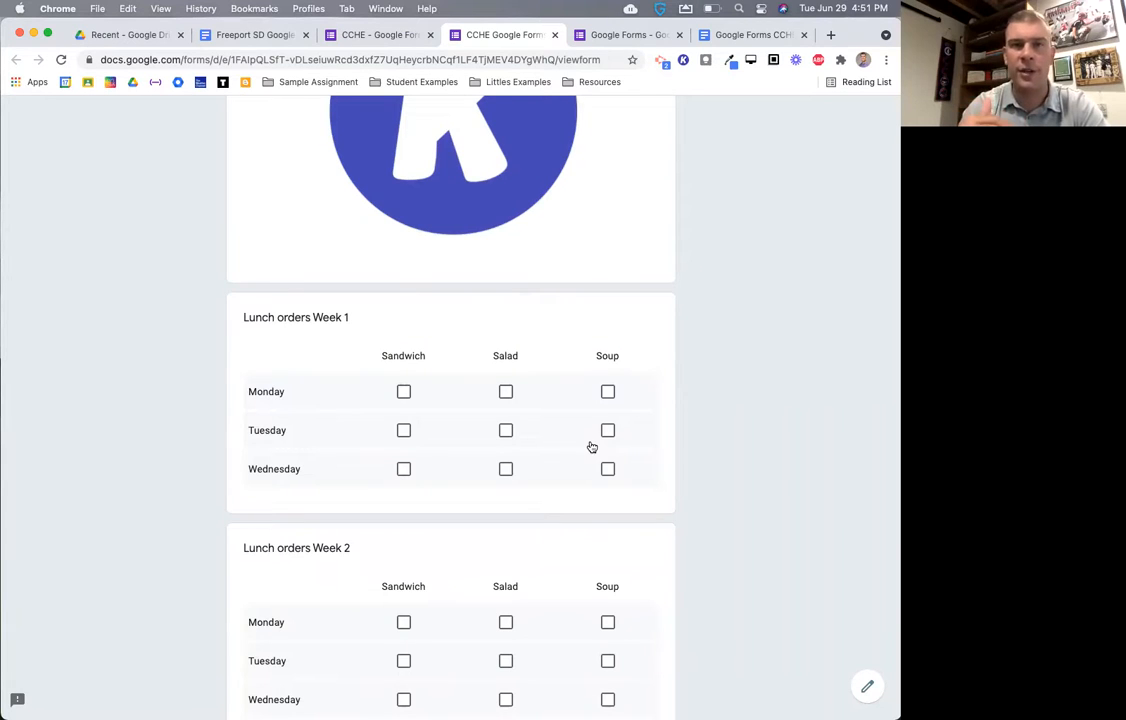
scroll(592, 447, "up", 8)
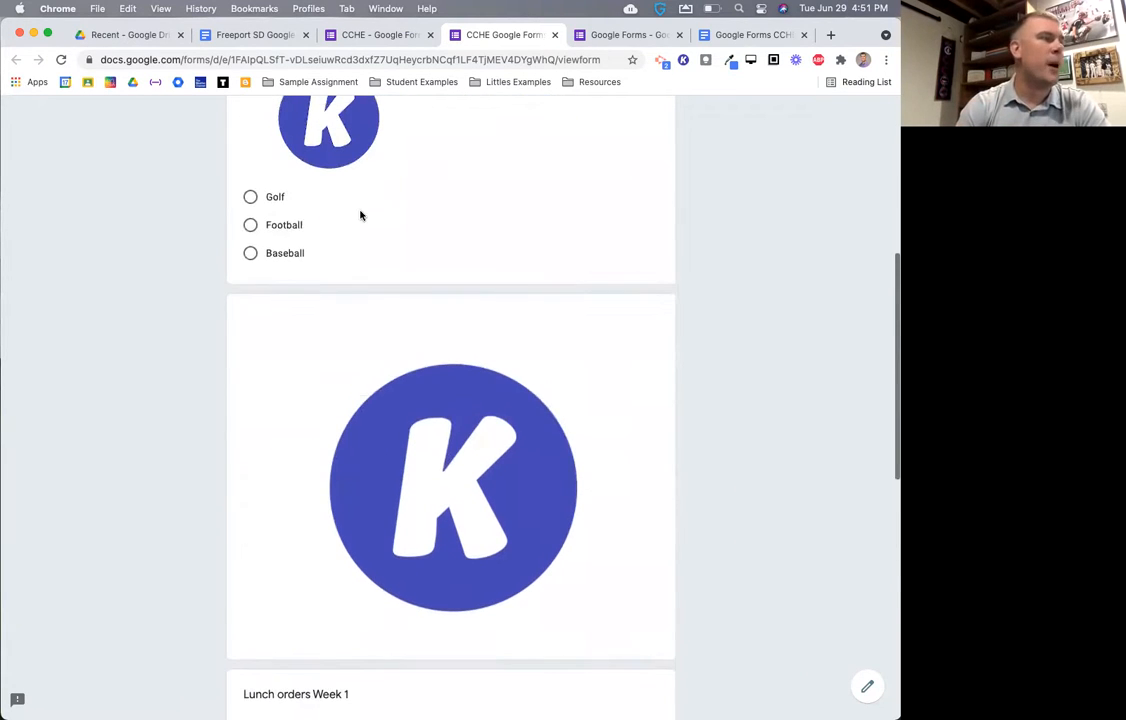
left_click(370, 36)
- Remove the large standalone K image so the sports question sits above Lunch orders Week 1
left_click(400, 330)
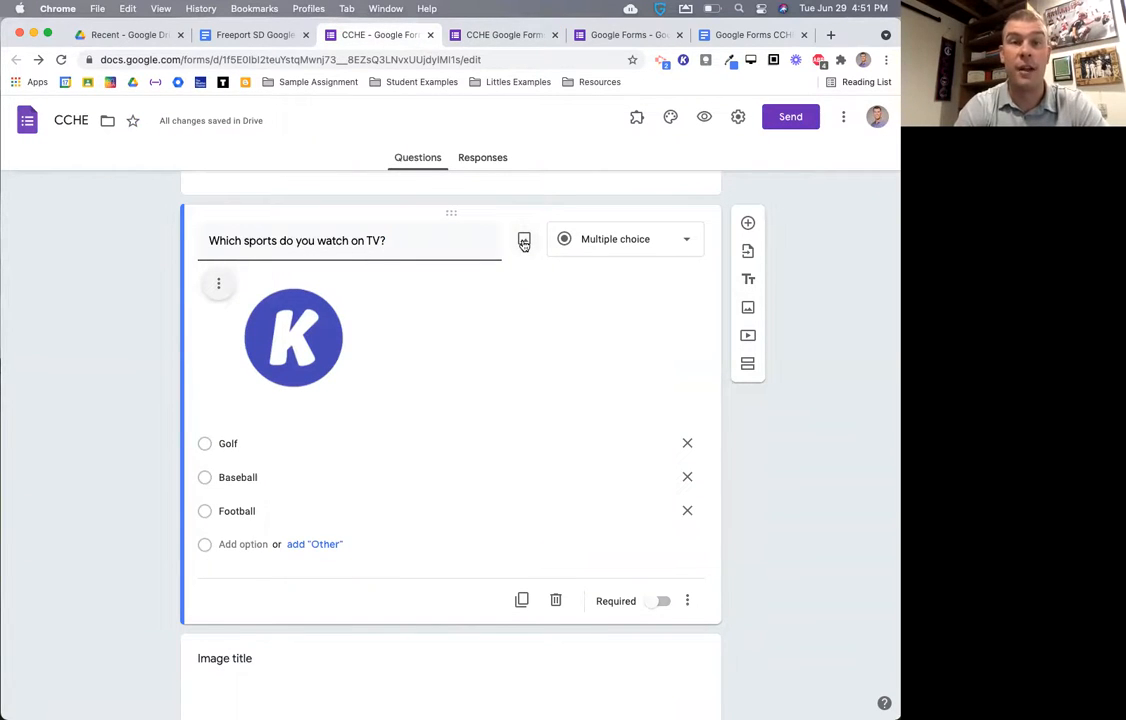
scroll(570, 472, "down", 3)
left_click(570, 472)
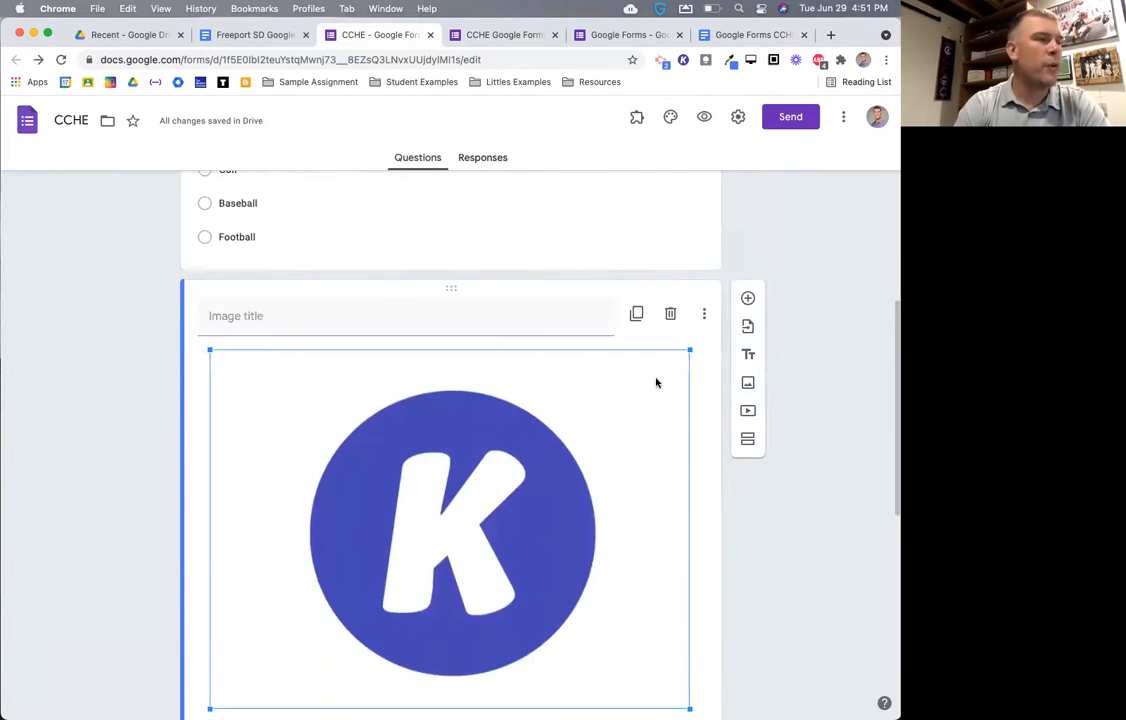
left_click(672, 315)
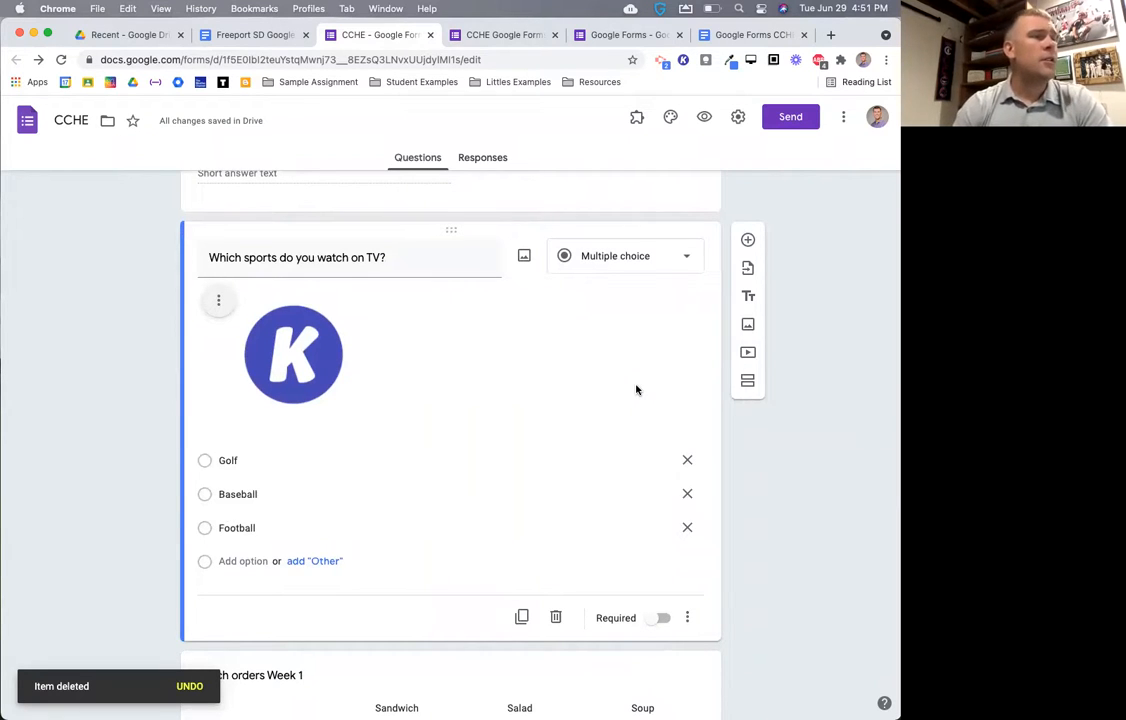
scroll(636, 390, "up", 1)
scroll(636, 390, "down", 1)
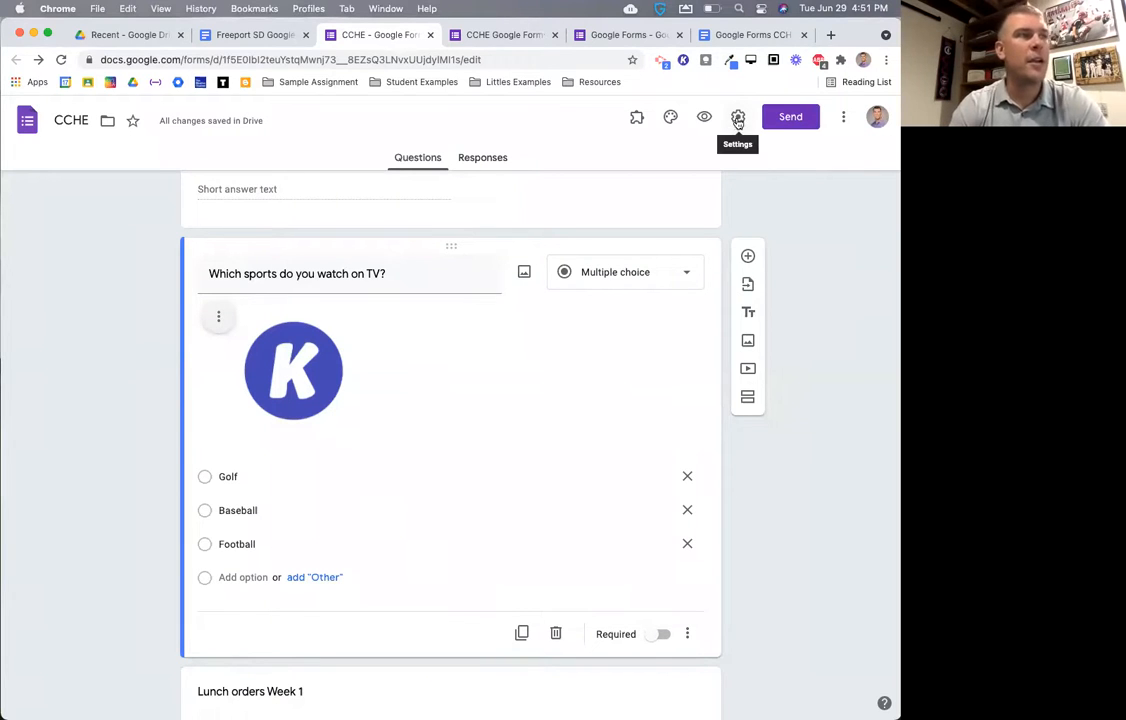
scroll(738, 122, "up", 5)
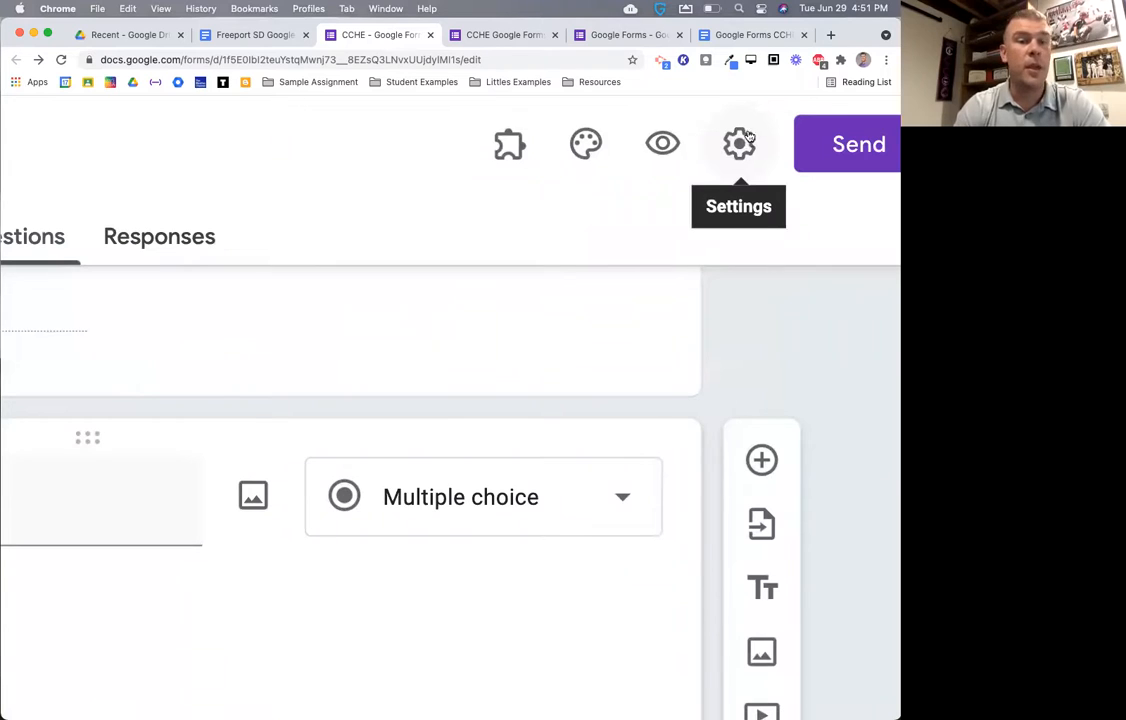
scroll(748, 146, "down", 5)
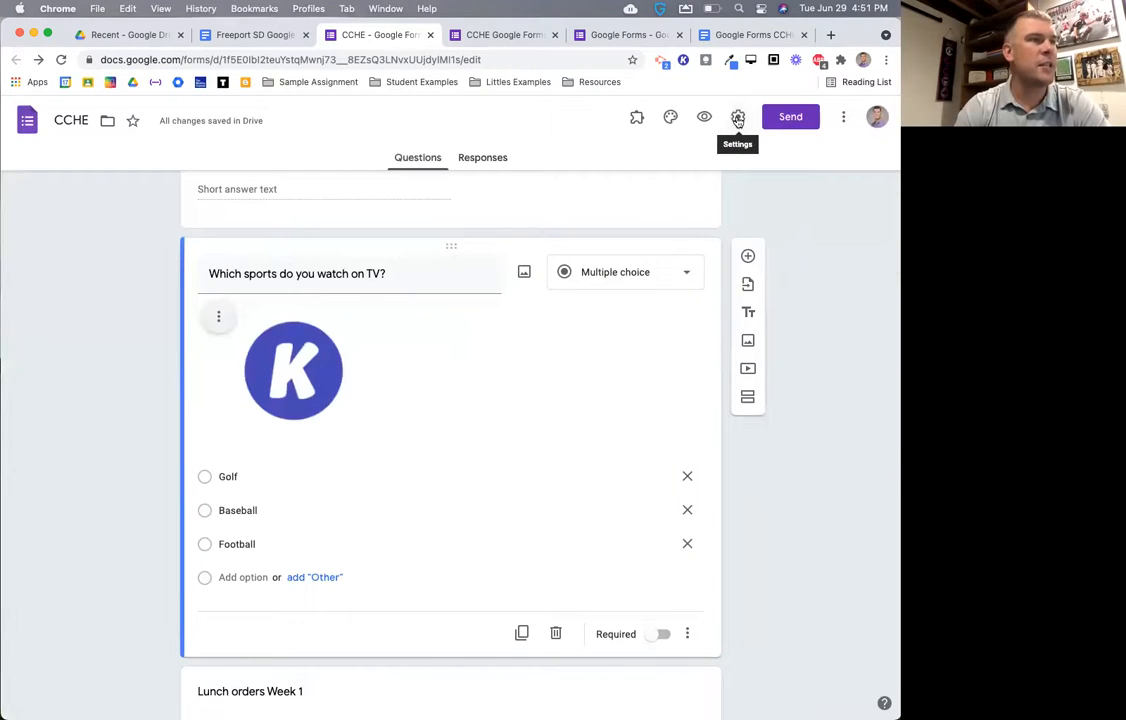
- In Settings, turn on Collect emails, drop the Exploring Ed Tech restriction, and check Limit to 1 response
left_click(738, 118)
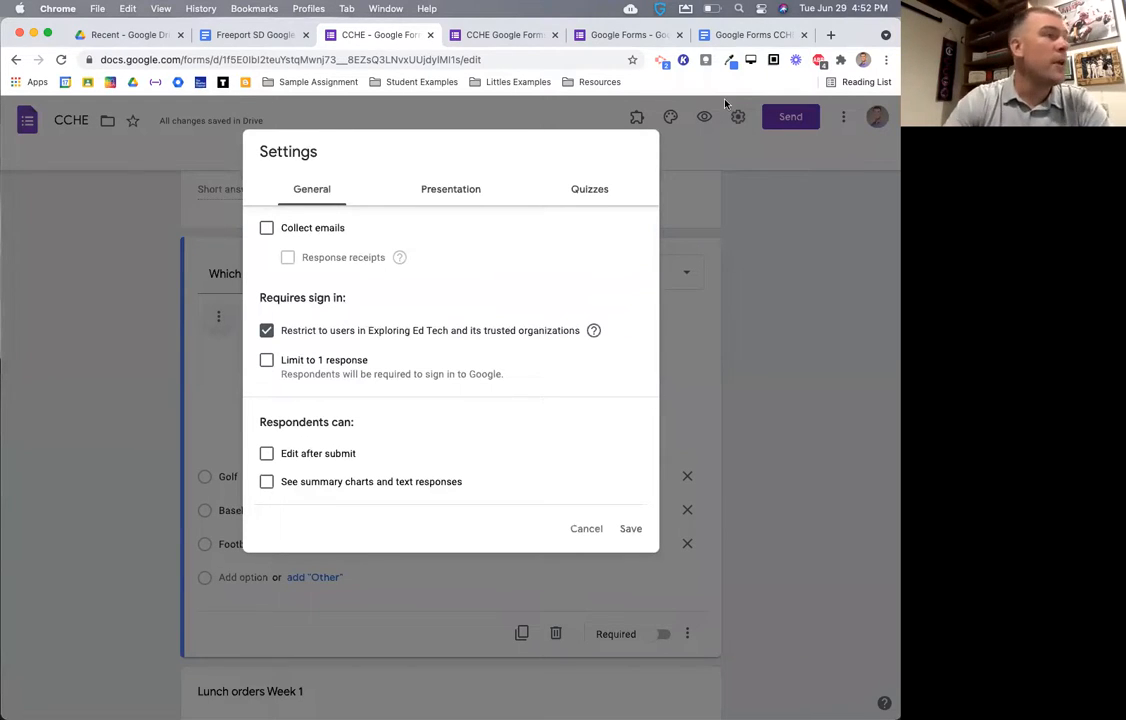
left_click(314, 229)
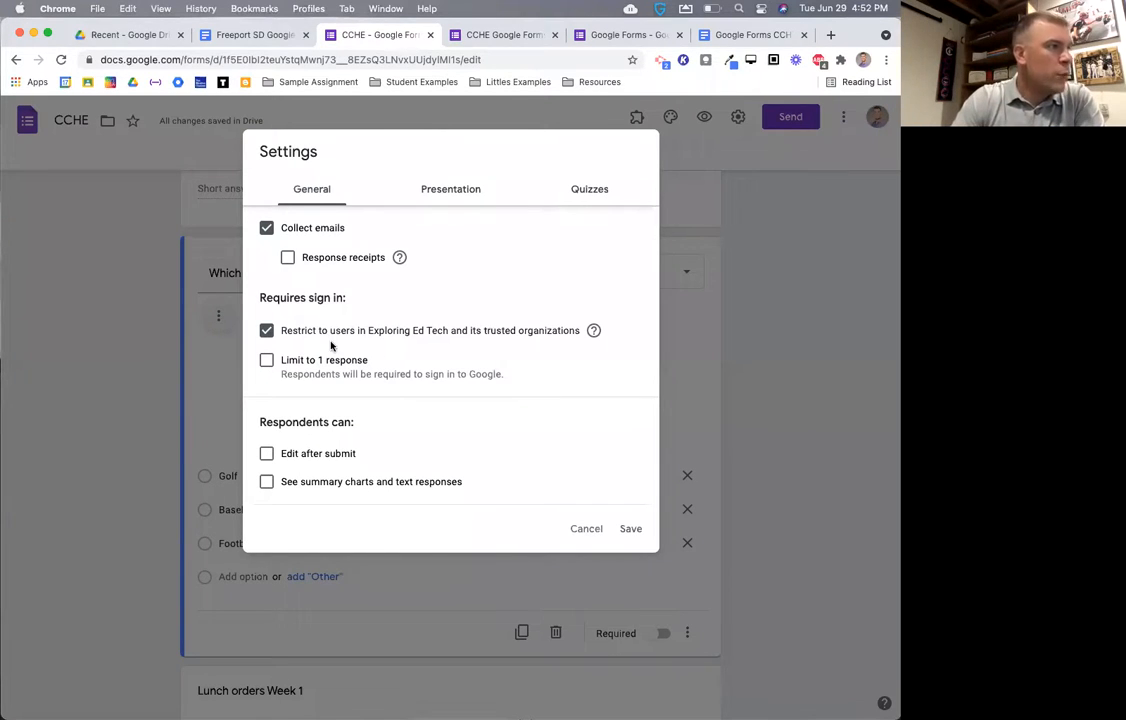
scroll(331, 346, "up", 3)
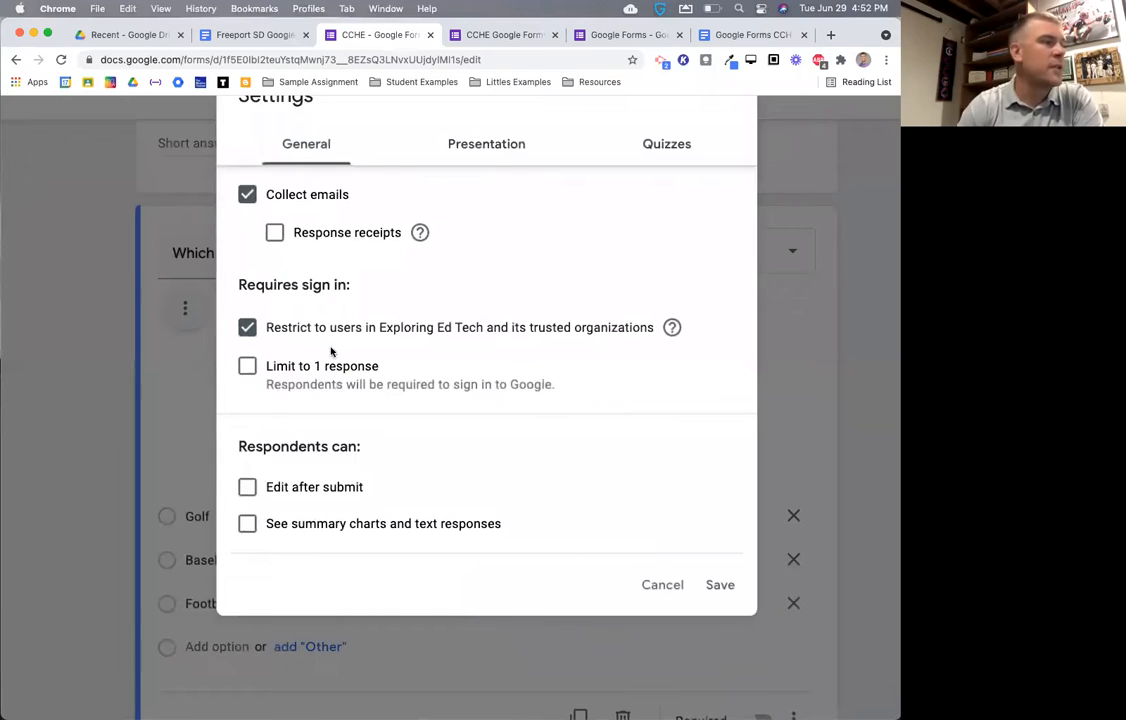
scroll(331, 350, "right", 2)
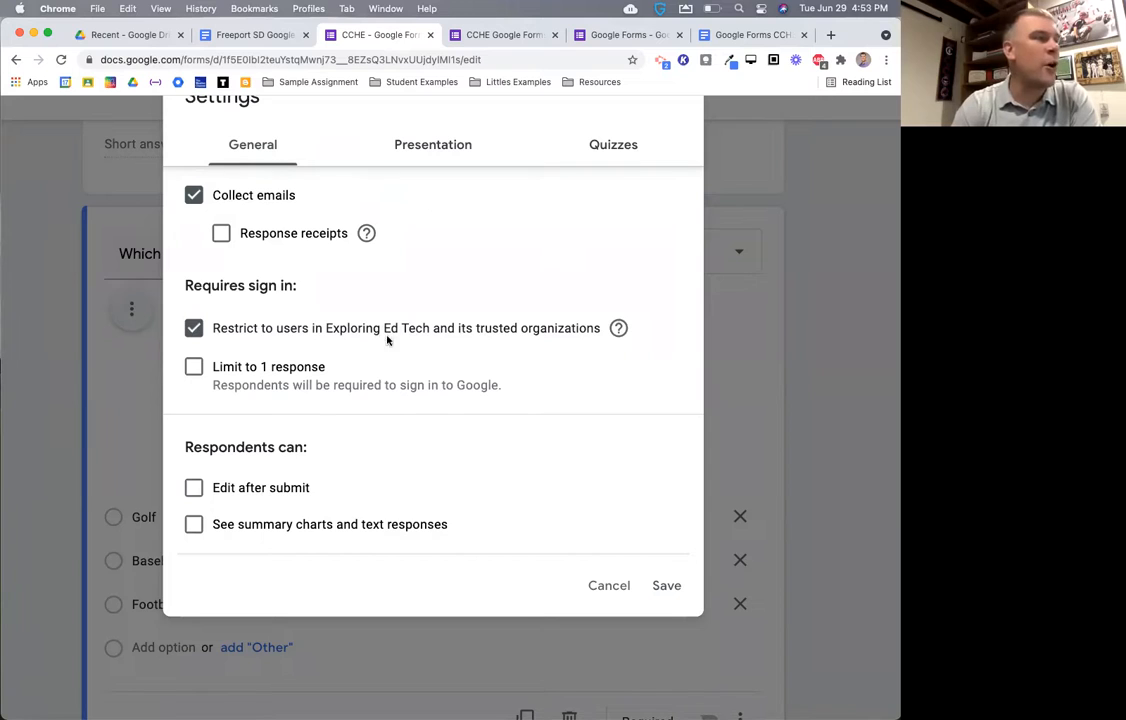
left_click(194, 329)
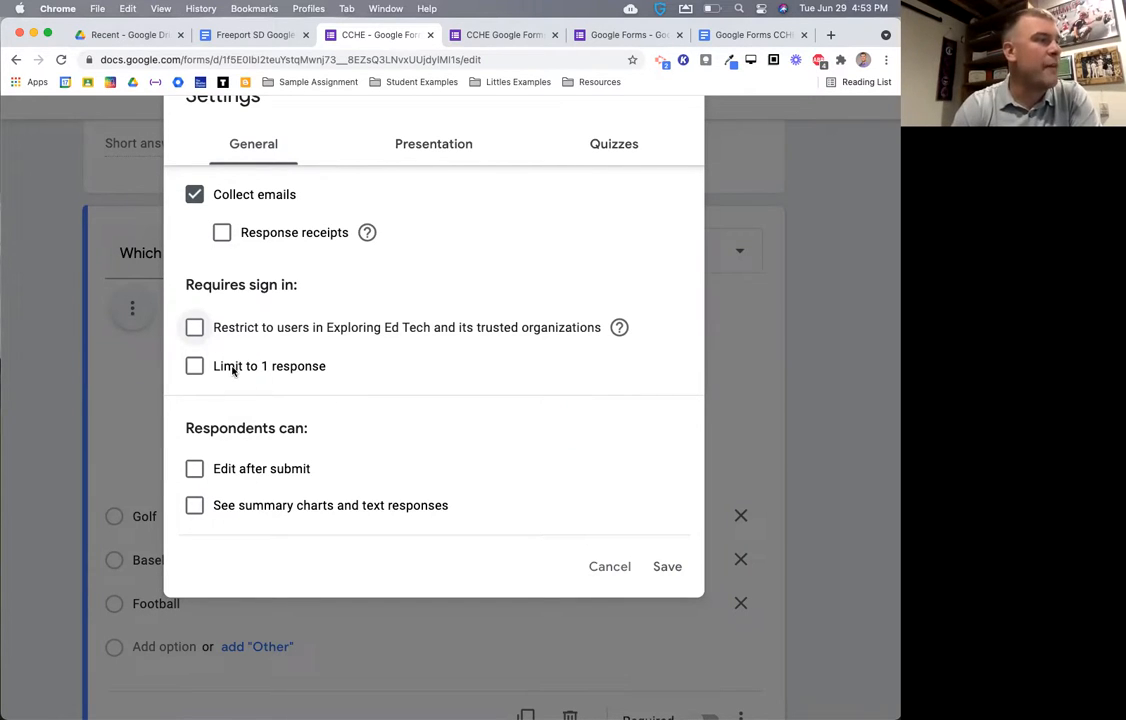
left_click(233, 369)
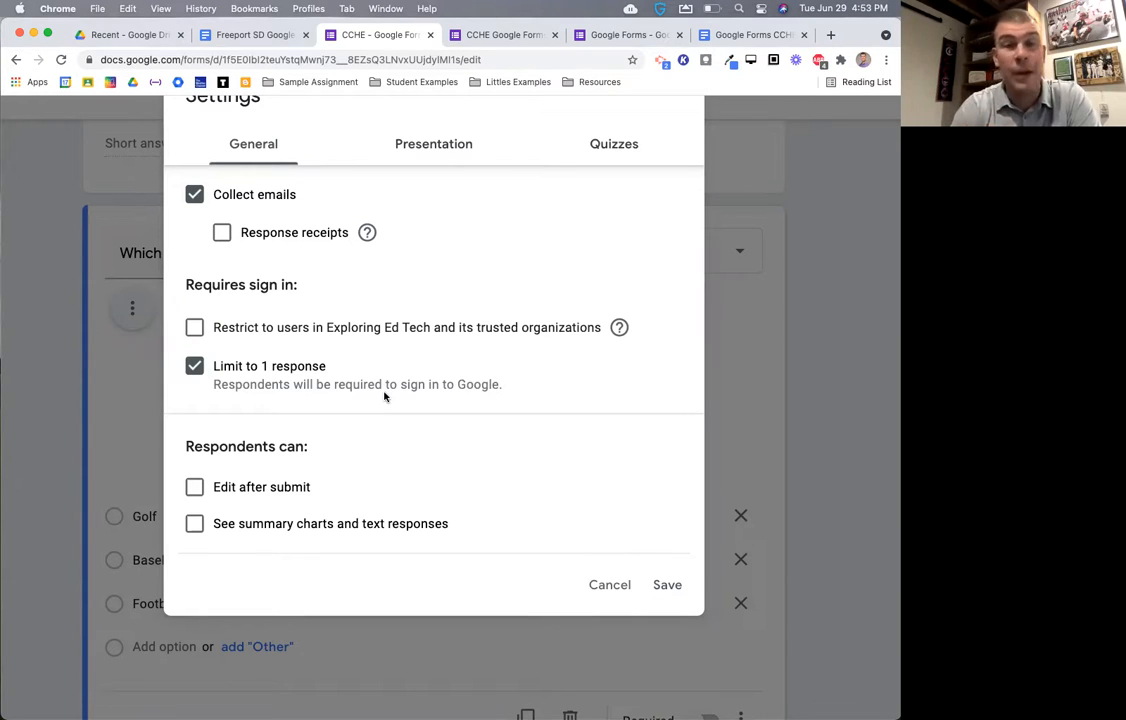
- Uncheck Limit to 1 response, summary charts, and Collect emails, then view the Quizzes settings
left_click(301, 370)
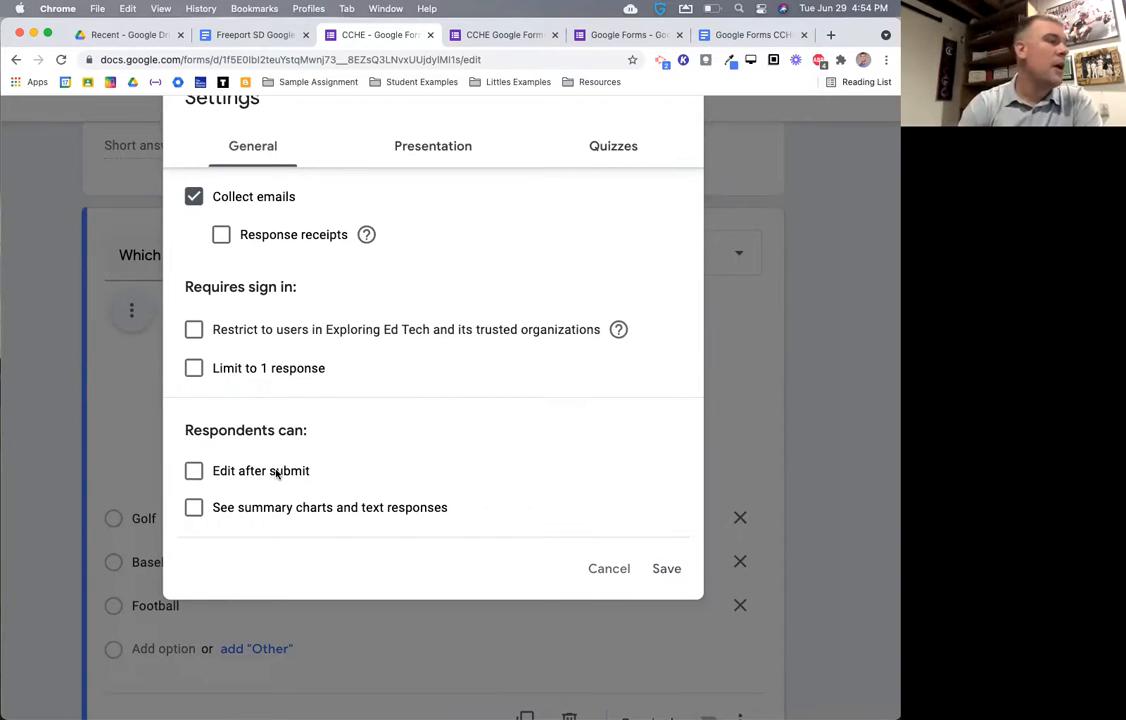
scroll(277, 474, "down", 1)
left_click(272, 485)
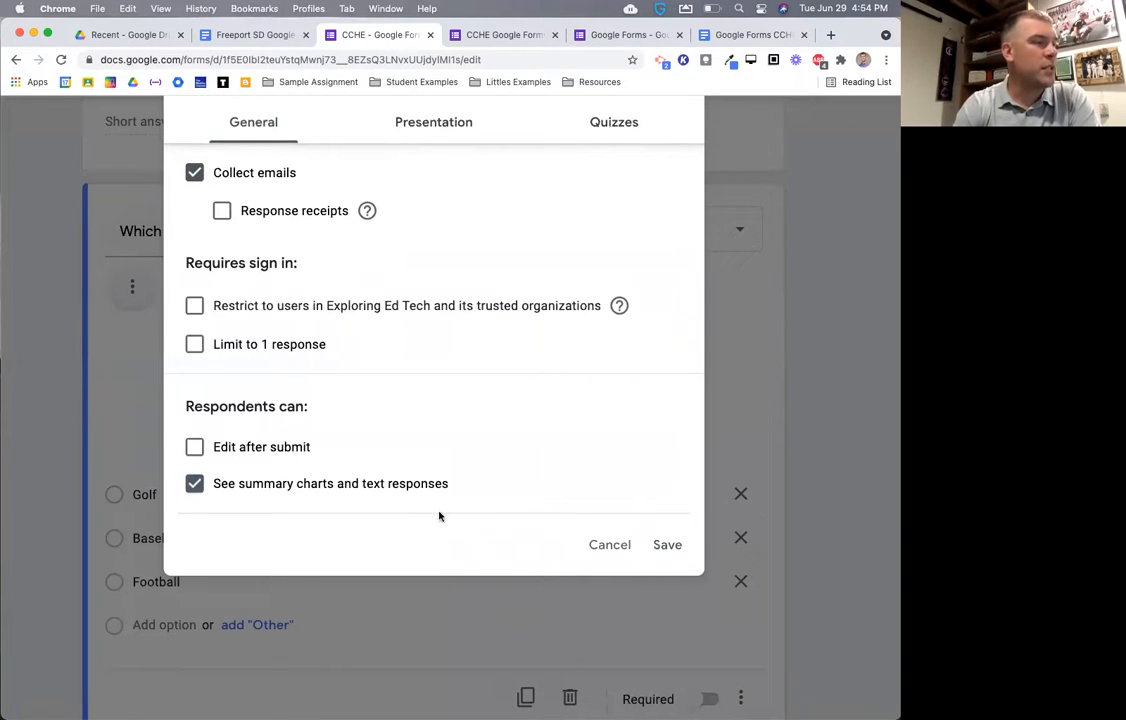
key("super+minus")
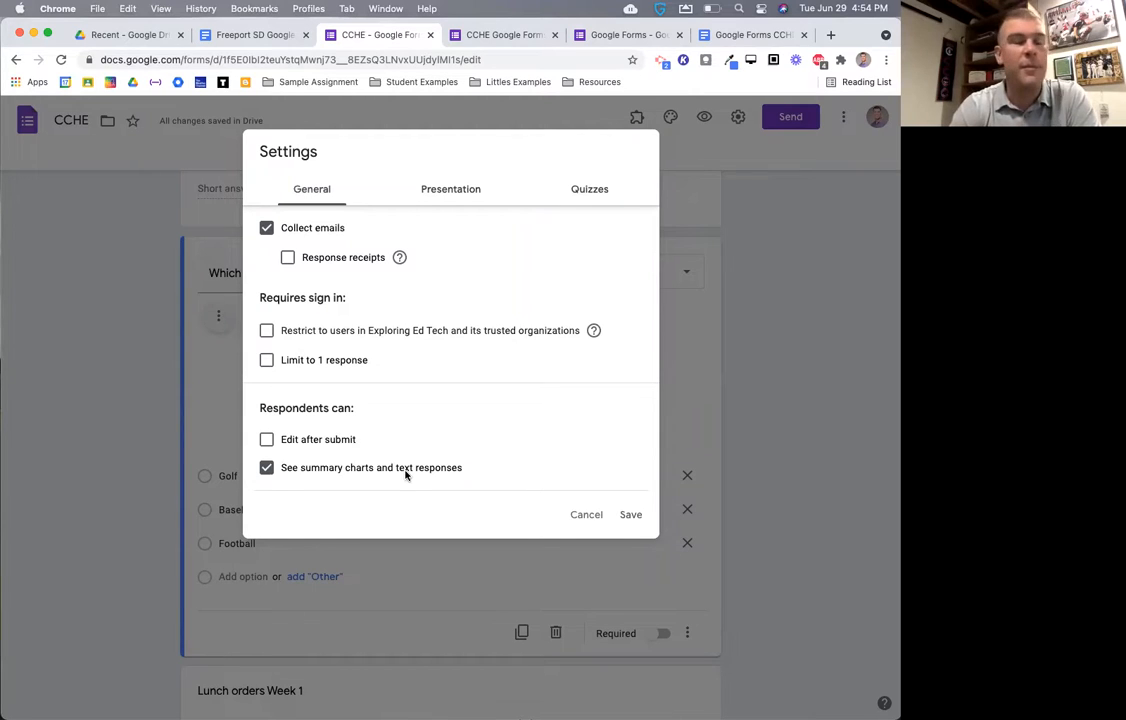
left_click(378, 468)
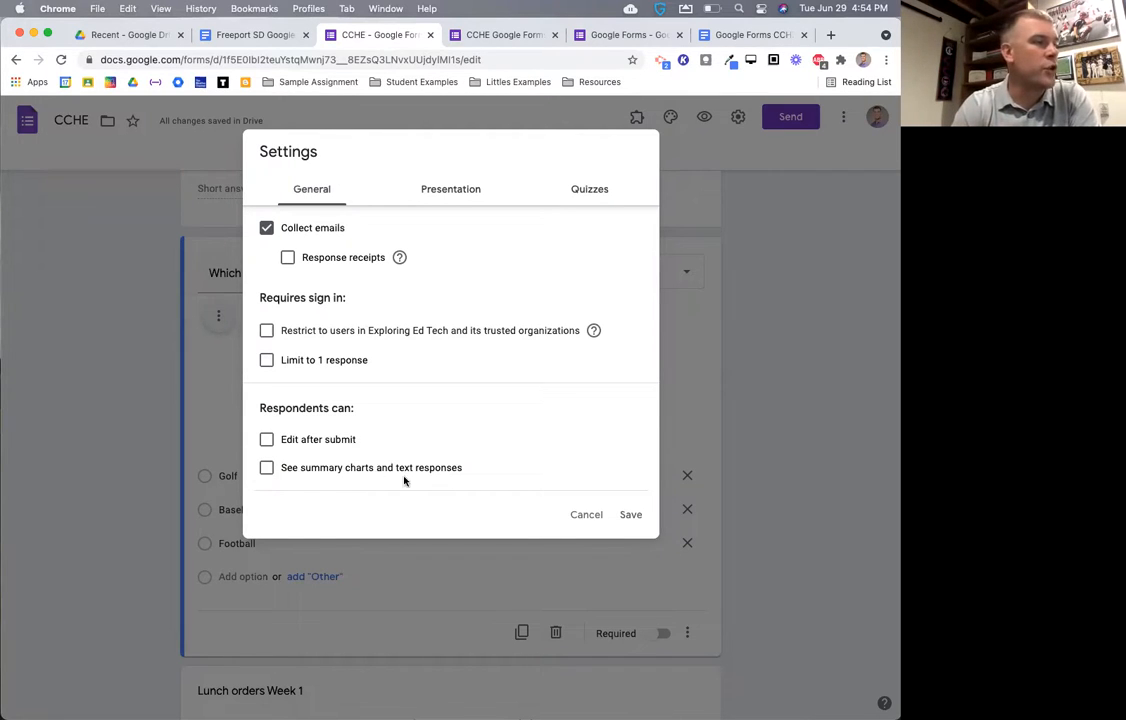
left_click(266, 228)
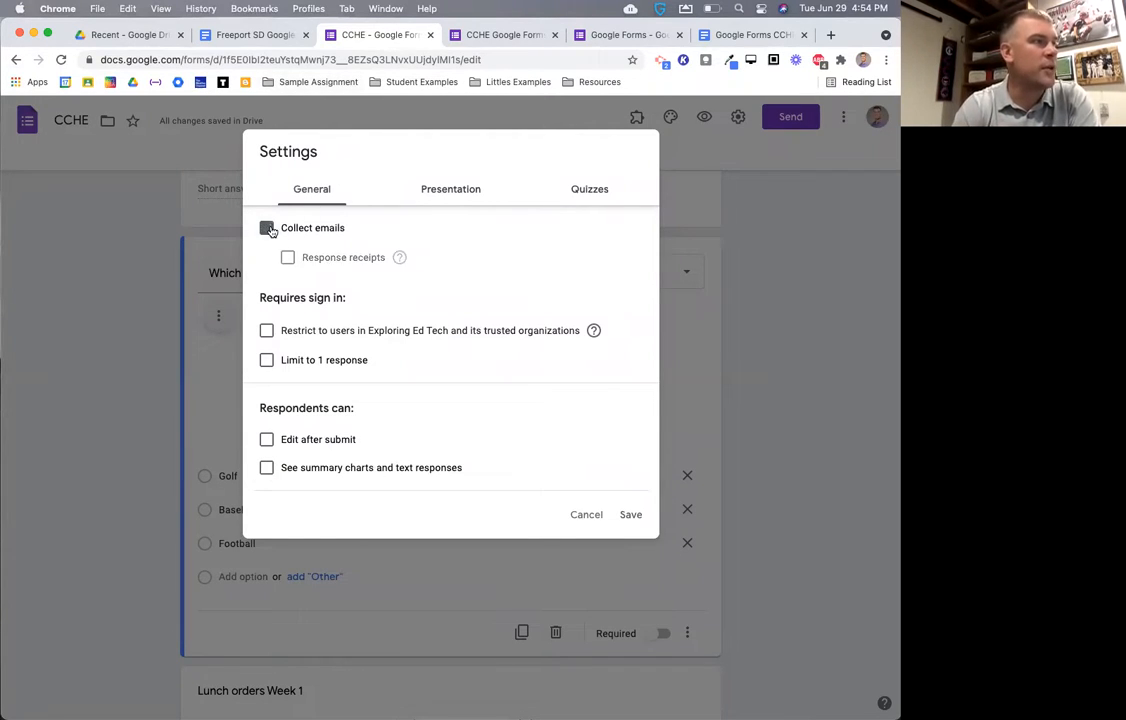
left_click(609, 191)
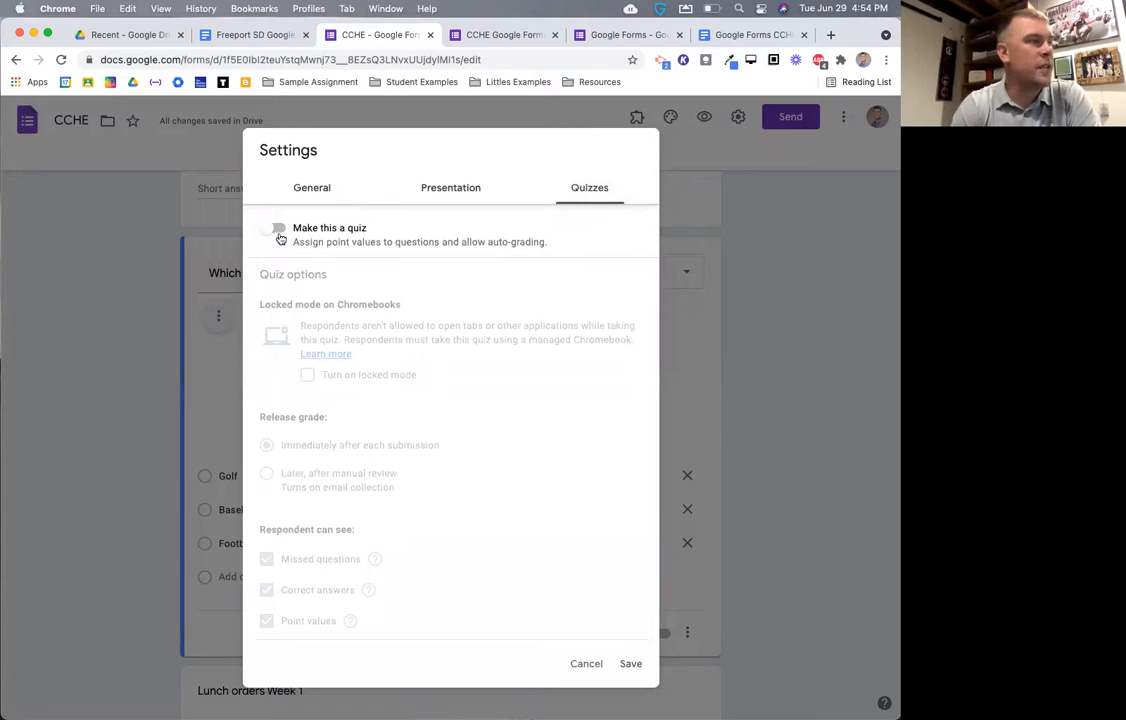
- Toggle 'Make this a quiz' on and back off, then close Settings with quiz mode off
left_click(278, 230)
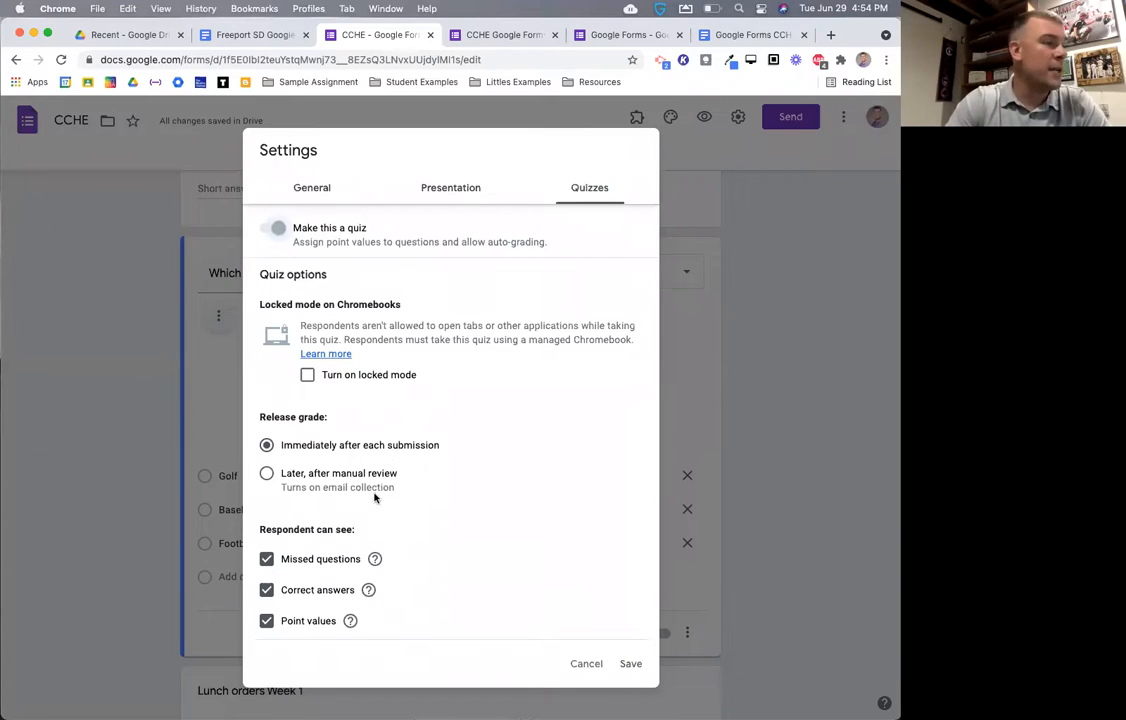
scroll(370, 485, "down", 1)
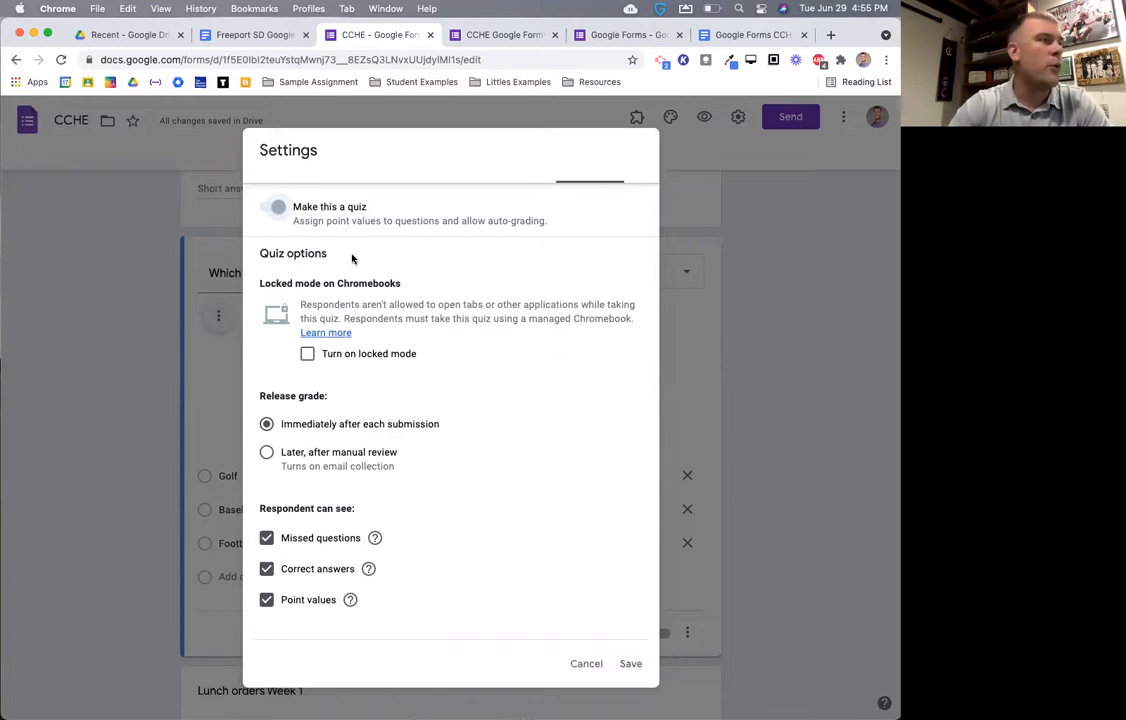
left_click(275, 212)
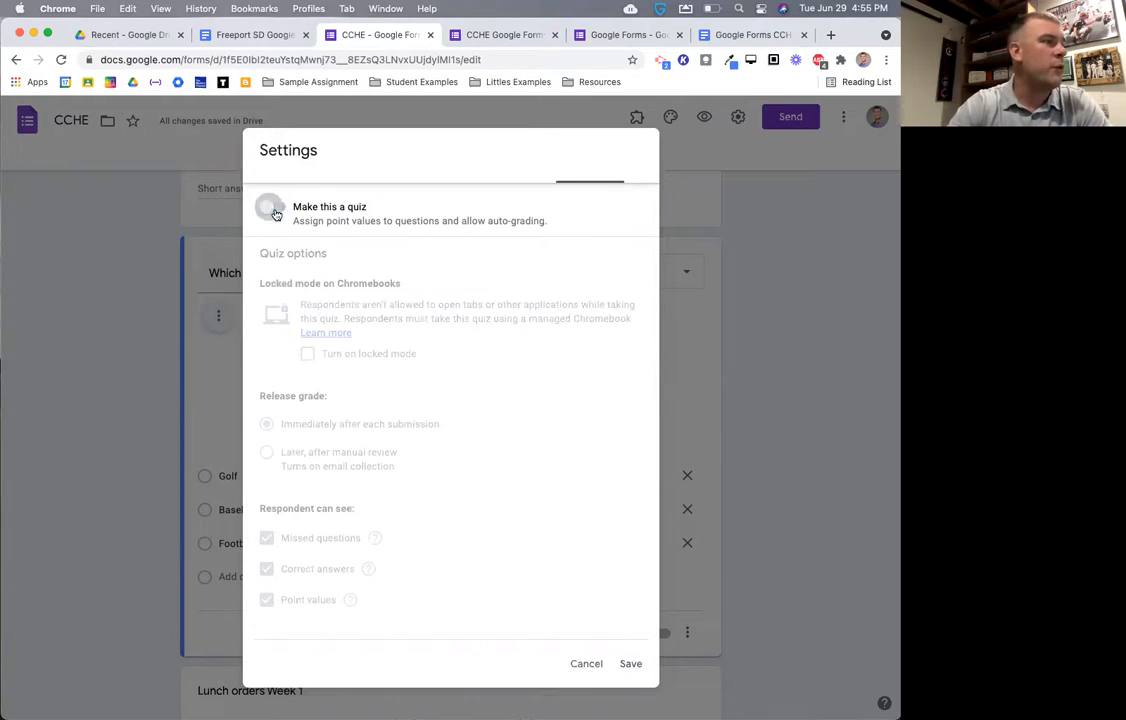
left_click(624, 663)
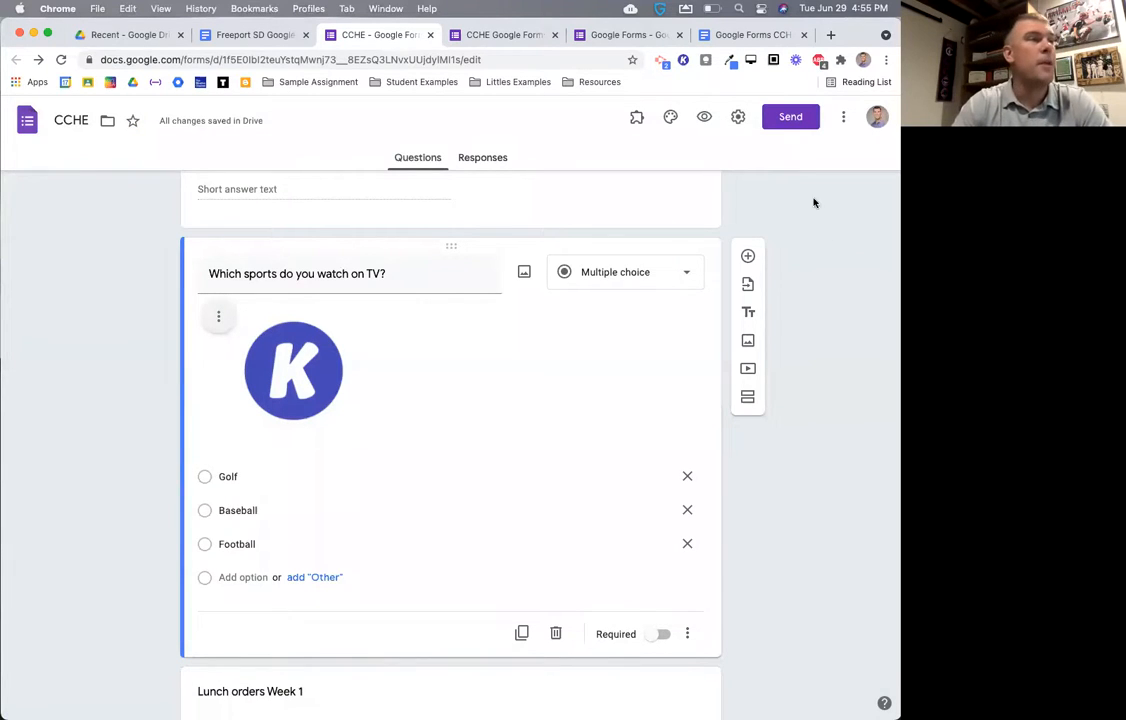
- Open the Send form dialog and look over its email recipient, subject and message fields
left_click(783, 119)
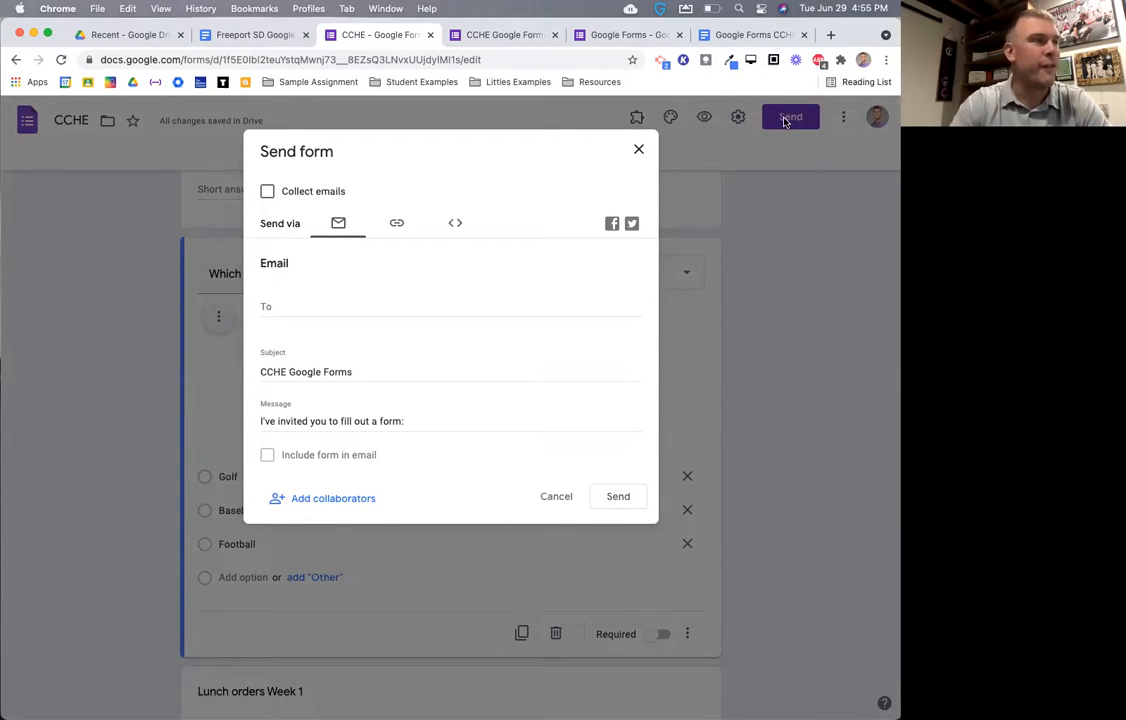
left_click(638, 149)
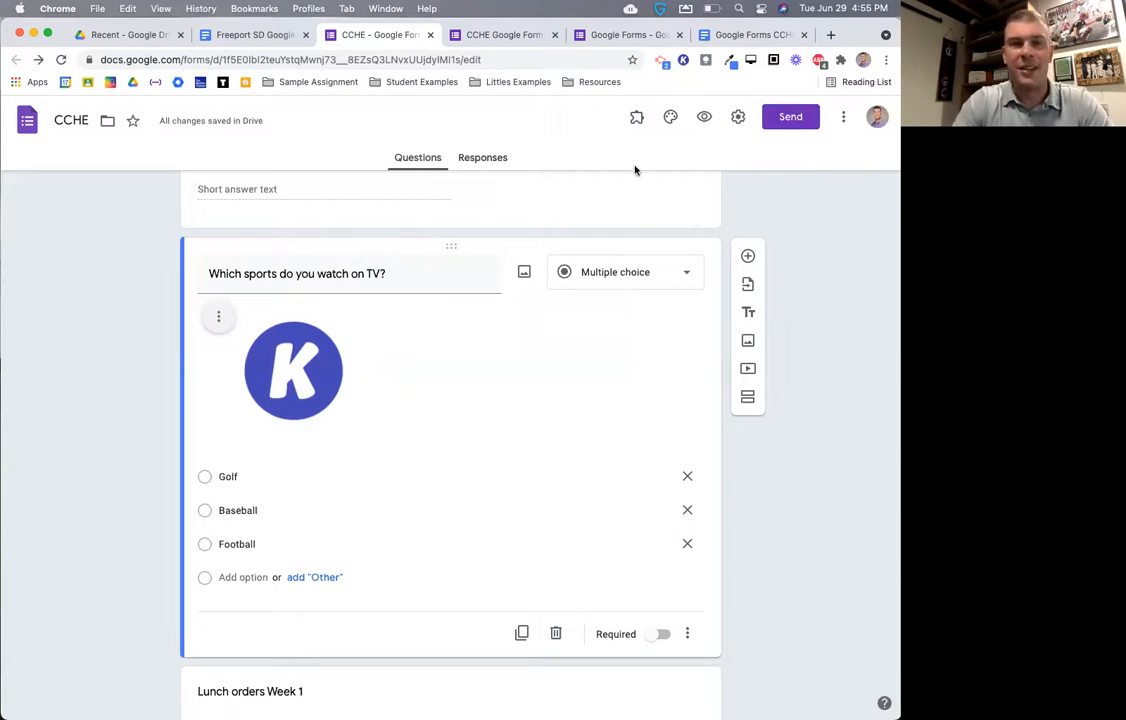
left_click(328, 60)
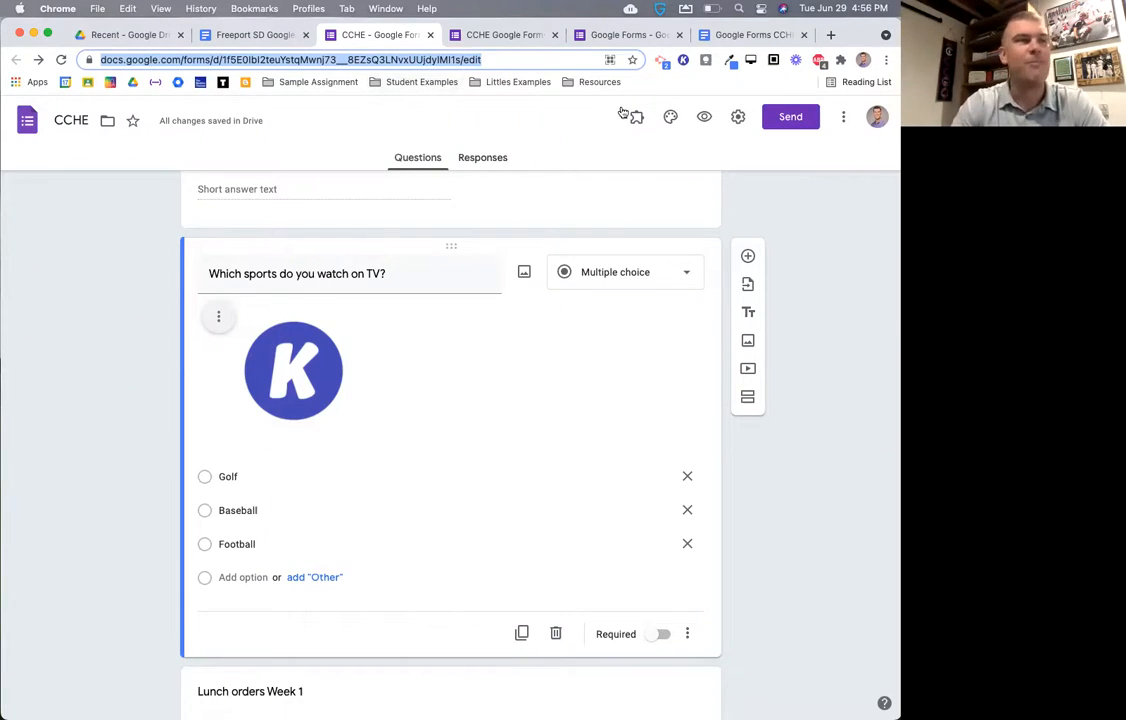
left_click(787, 118)
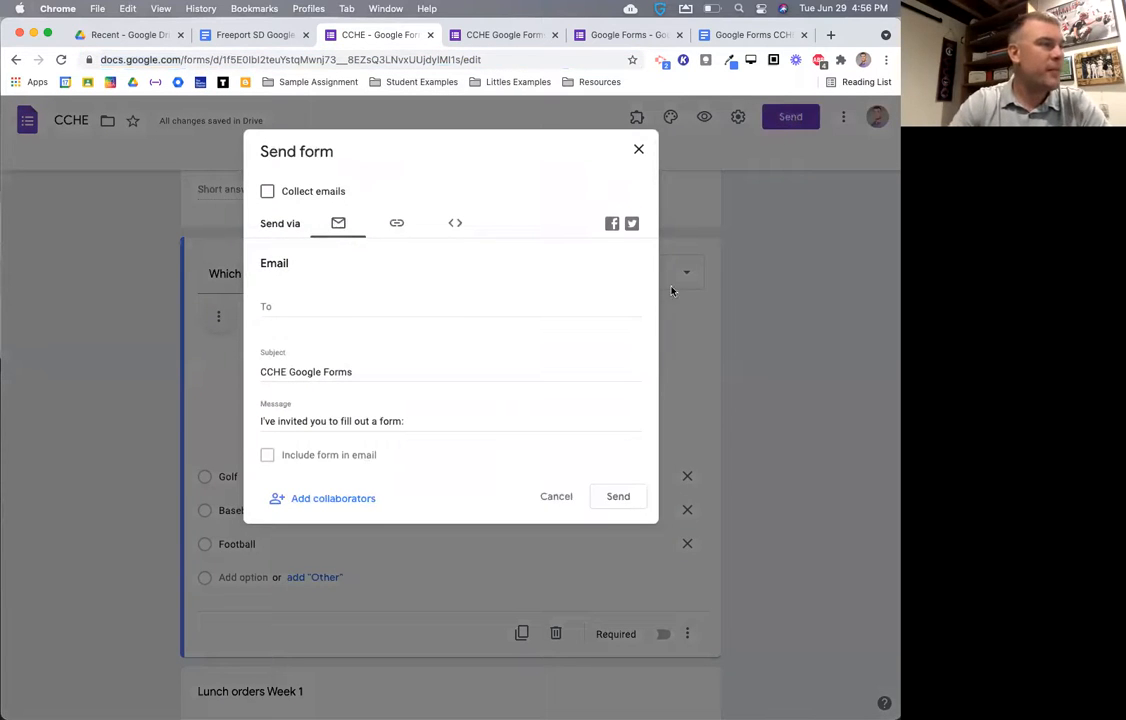
left_click(306, 309)
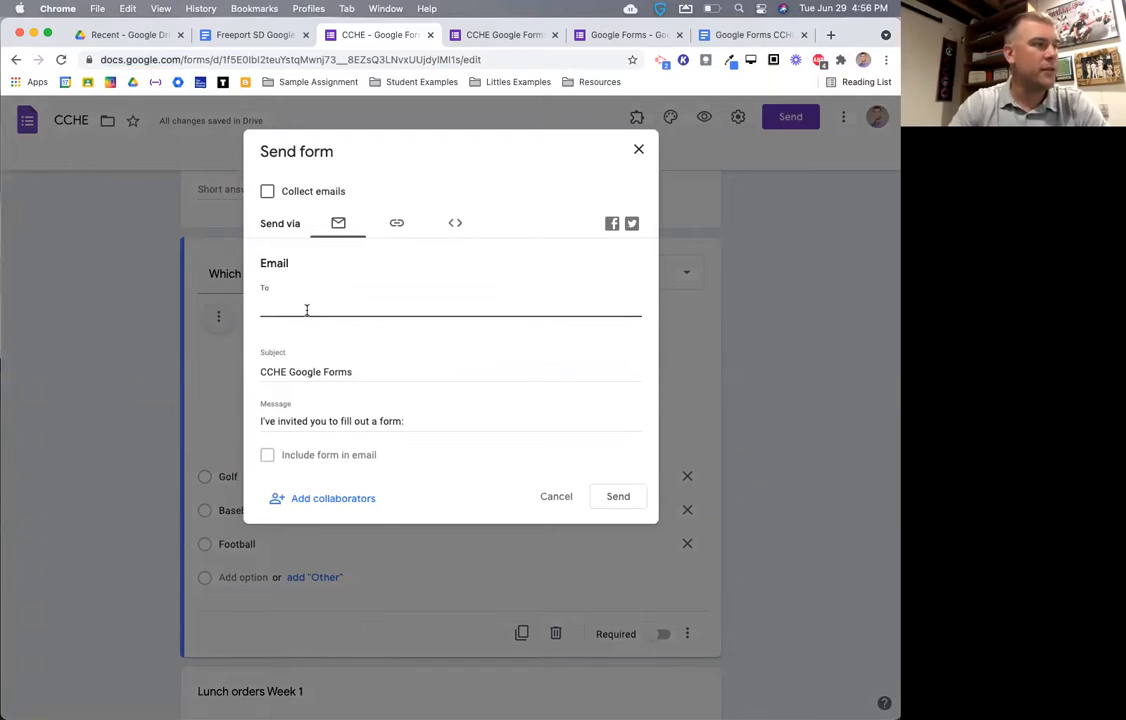
left_click(314, 372)
left_click(331, 420)
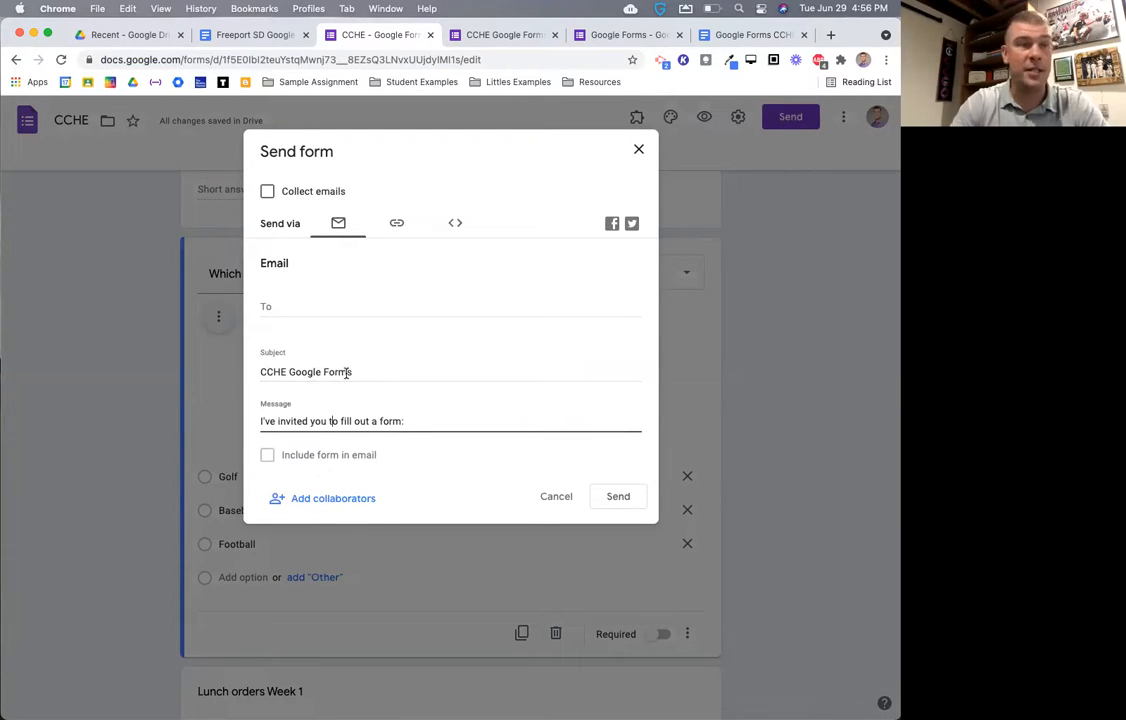
- Copy the CCHE form's respondent link from the link tab, then close the Send dialog
left_click(396, 223)
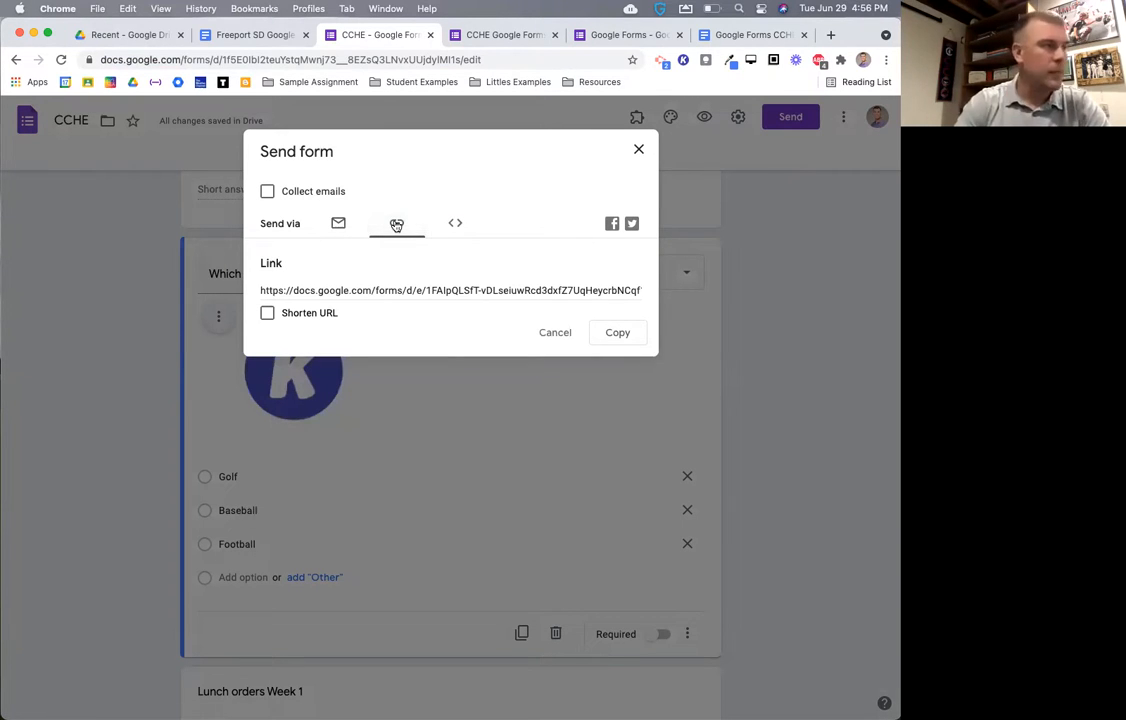
left_click(377, 290)
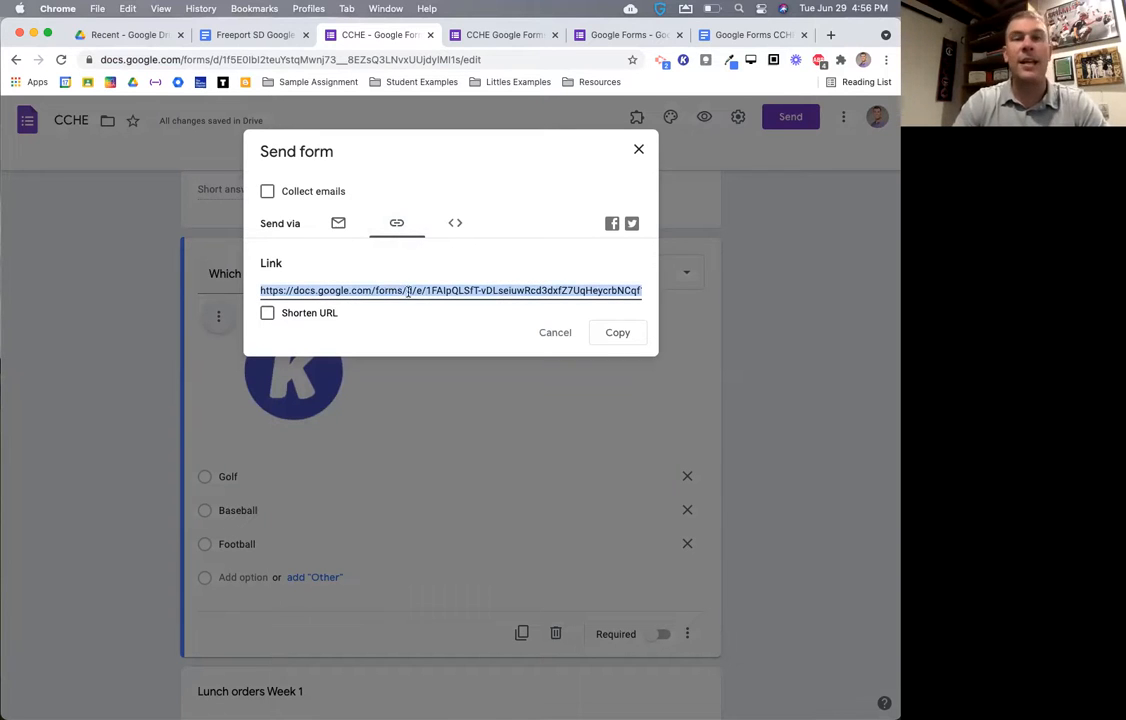
right_click(408, 291)
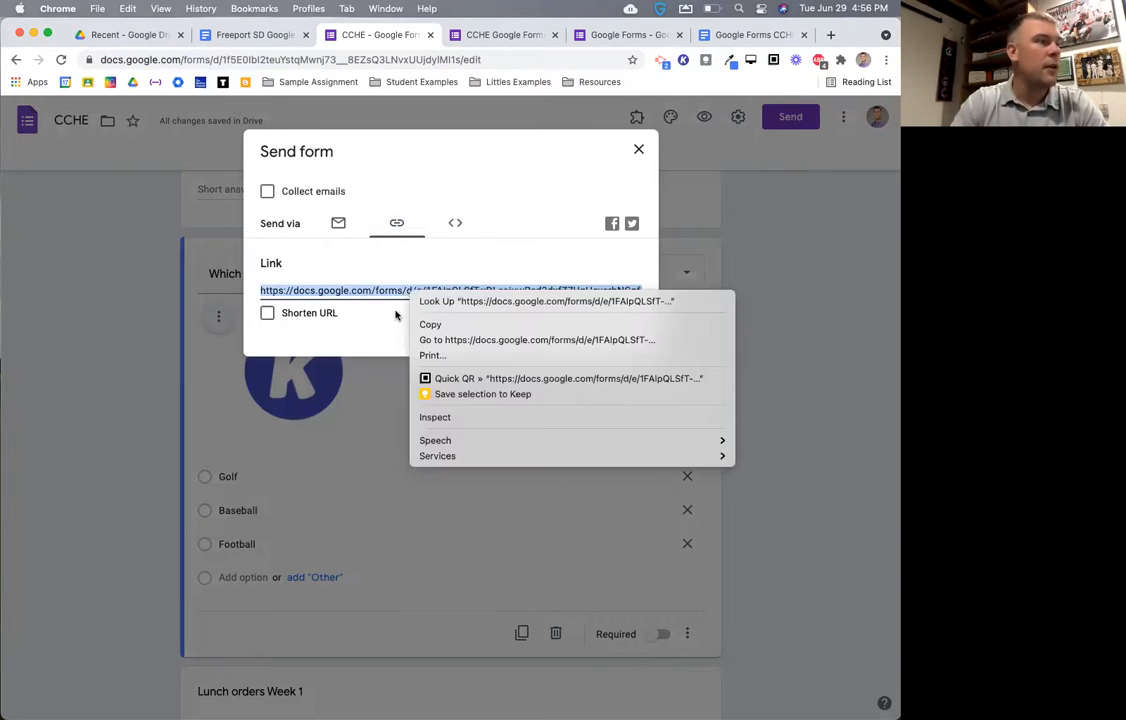
left_click(395, 312)
left_click(605, 342)
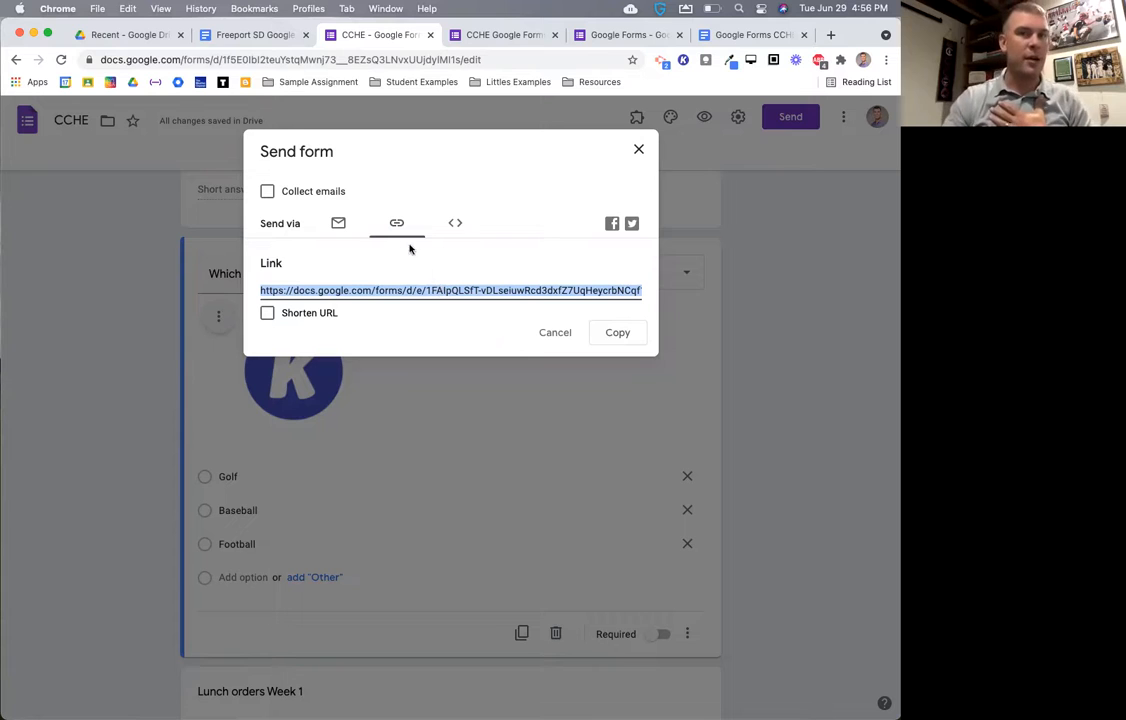
left_click(337, 225)
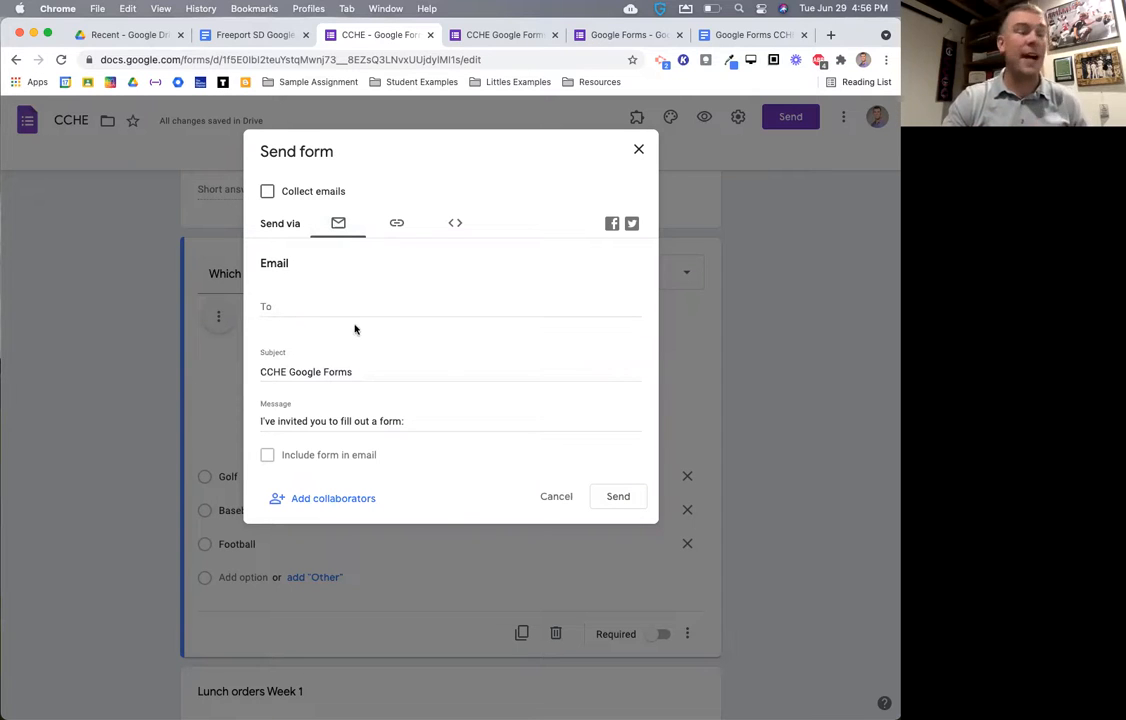
left_click(396, 224)
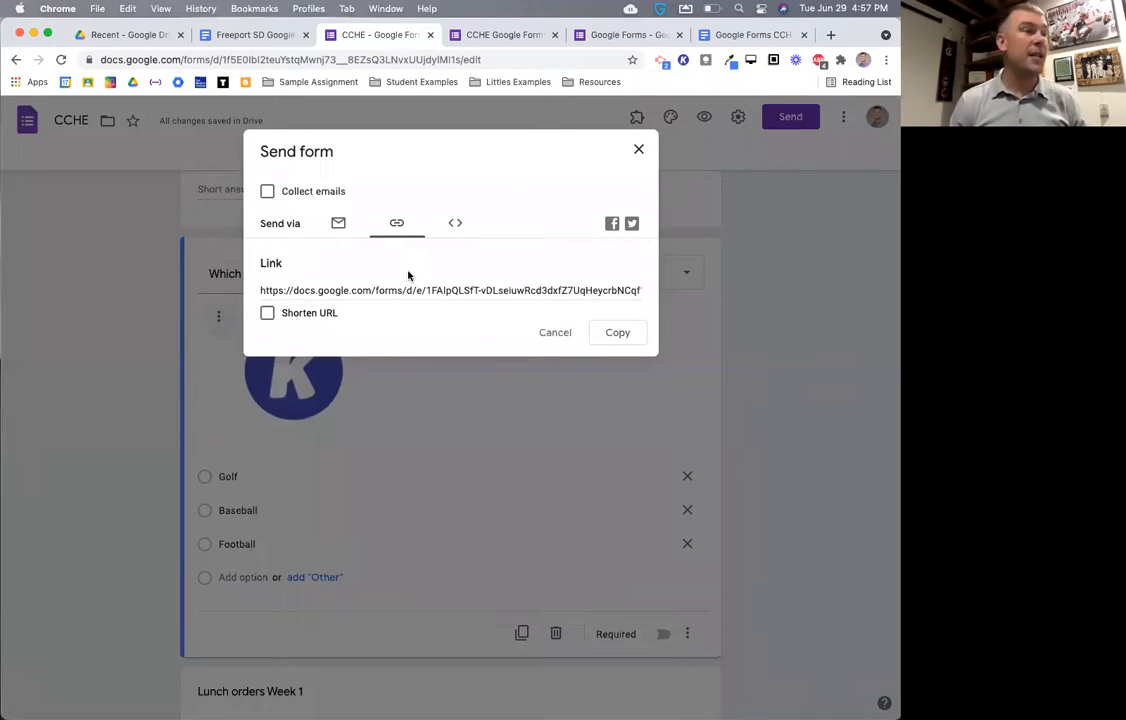
left_click(610, 332)
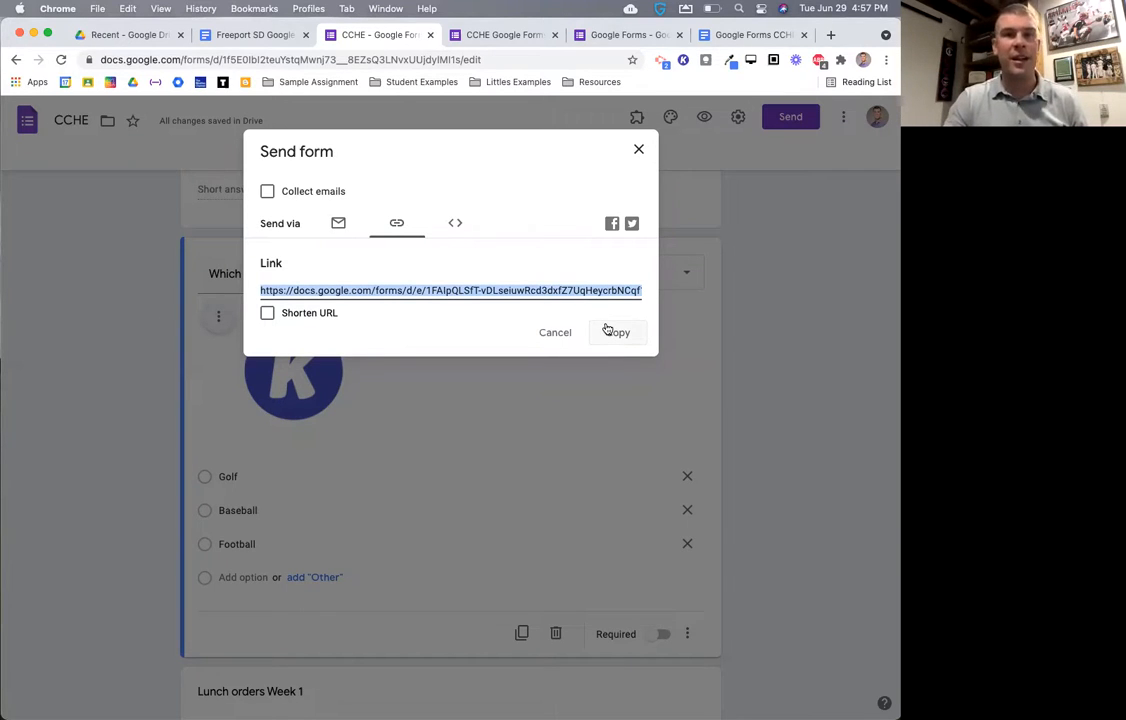
left_click(562, 331)
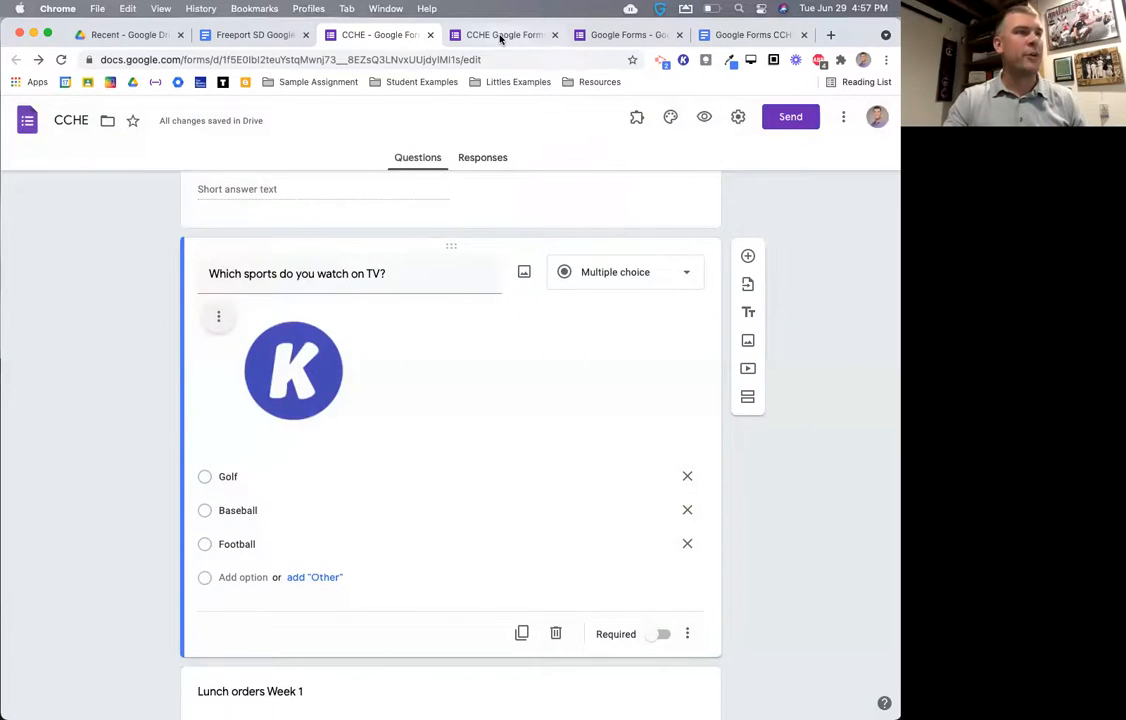
- Switch to the Google Forms form's editor and open its Responses tab
left_click(501, 36)
left_click(646, 36)
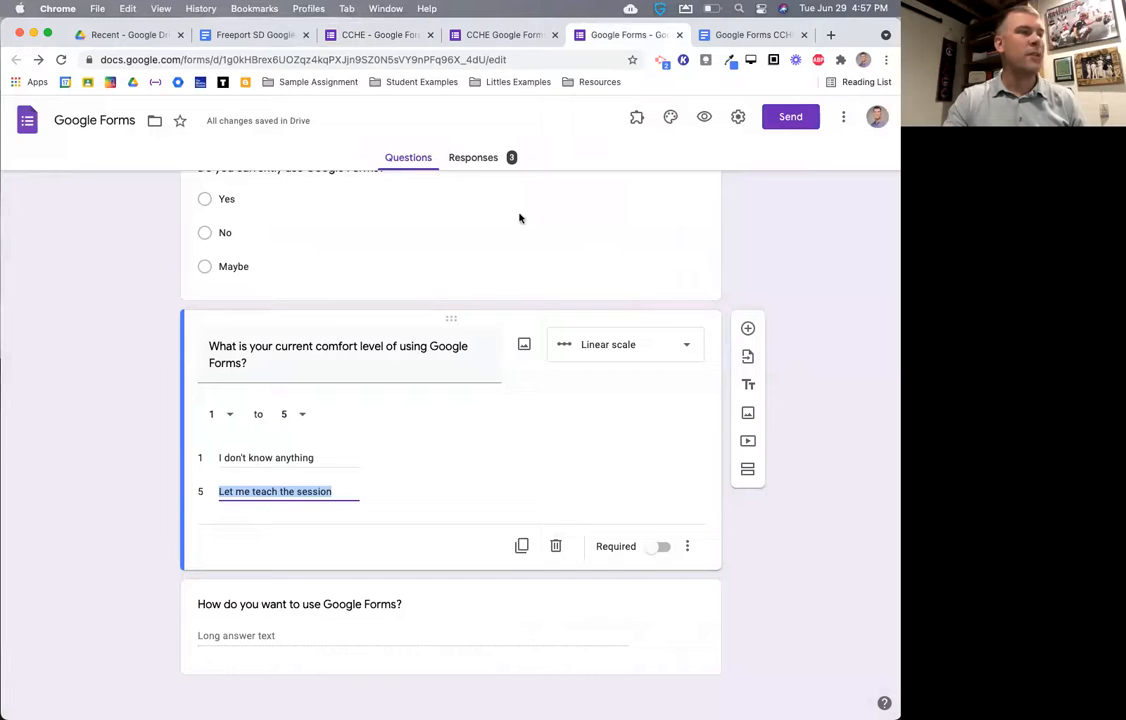
scroll(518, 218, "up", 4)
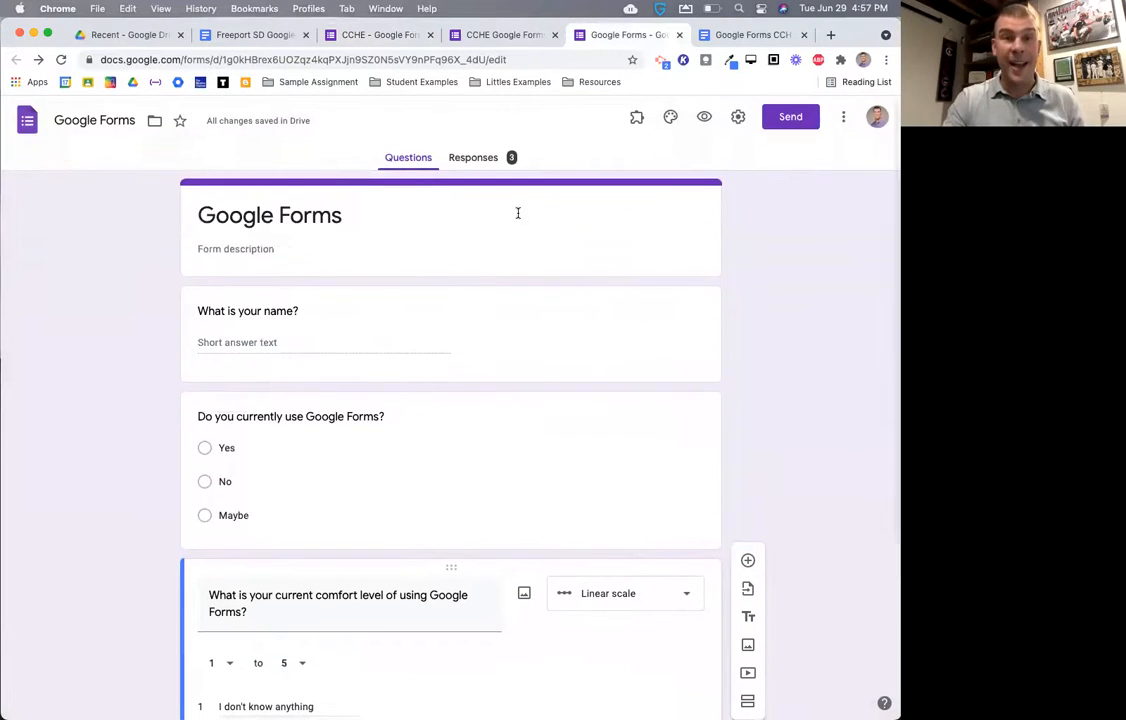
left_click(484, 162)
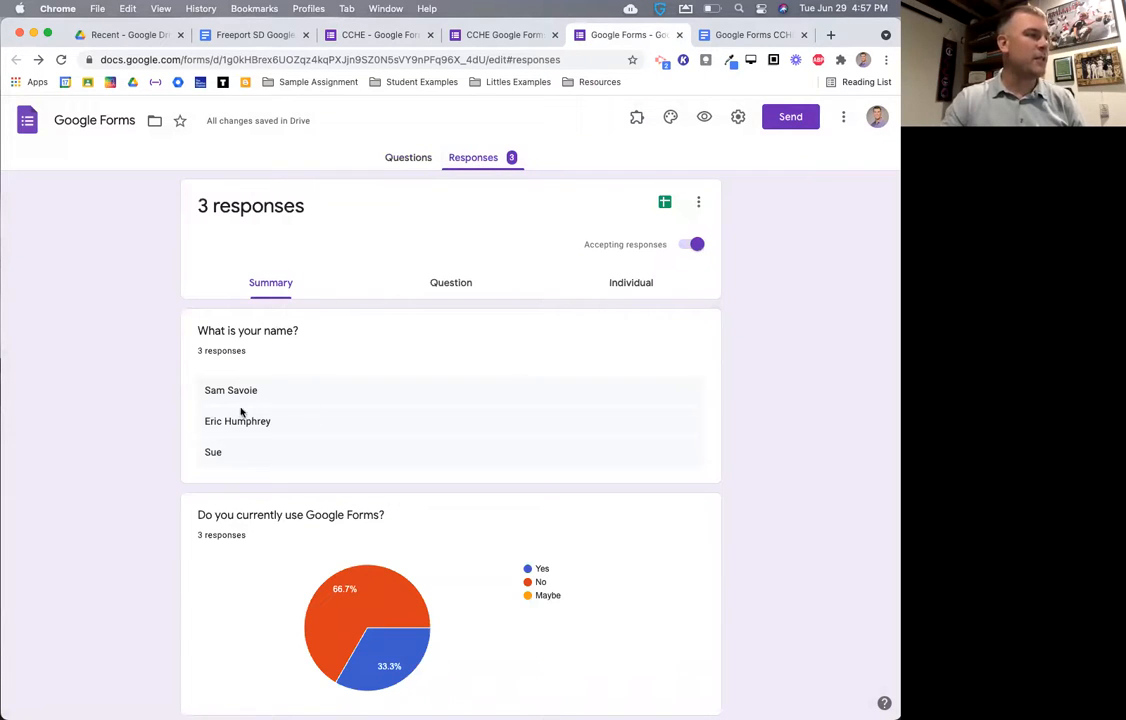
- Scroll through the summary charts of the 3 responses, including the comfort-level bars
scroll(257, 424, "down", 3)
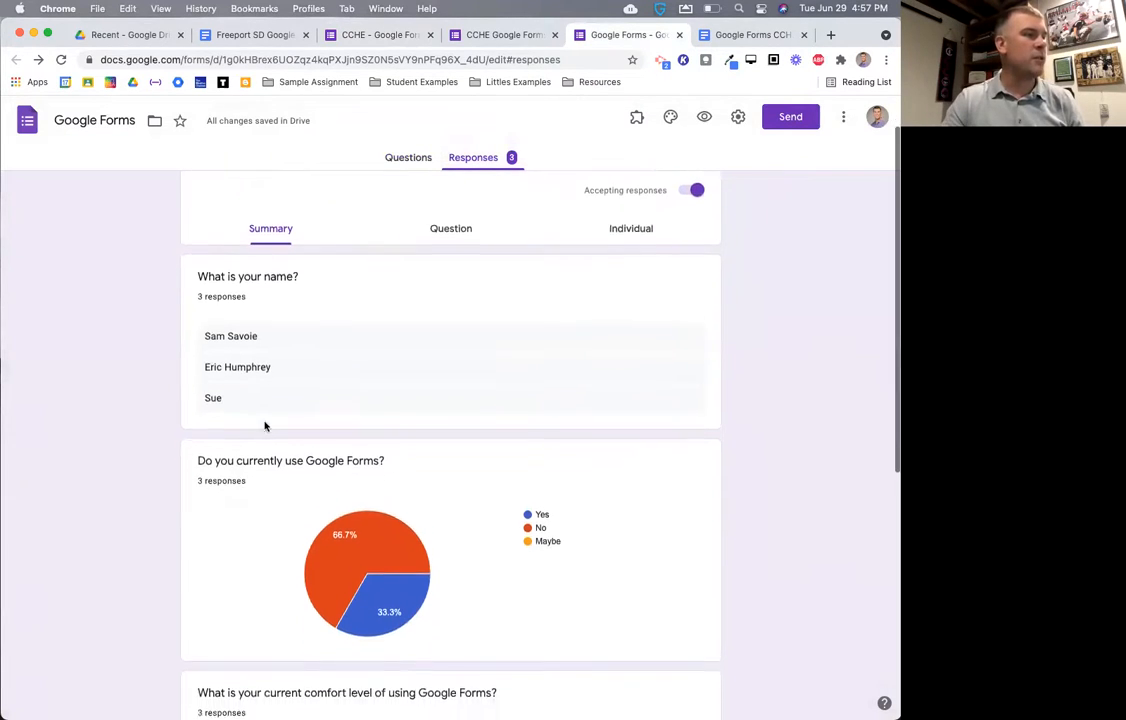
scroll(343, 354, "down", 5)
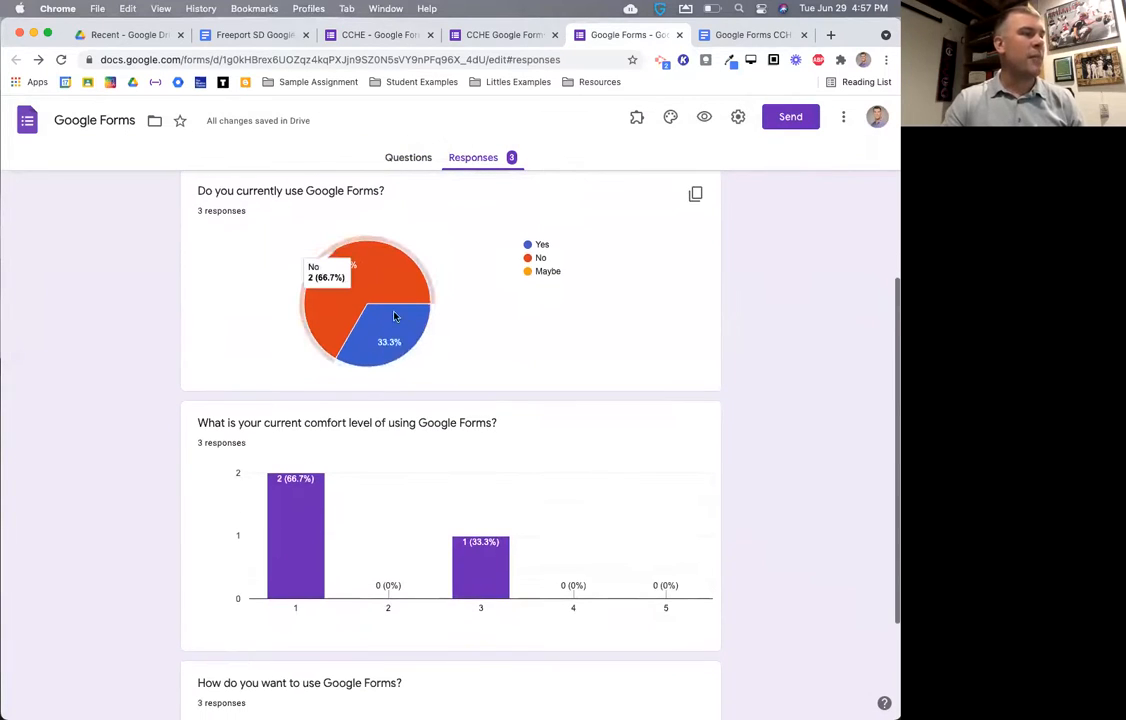
left_click(408, 157)
scroll(371, 470, "down", 2)
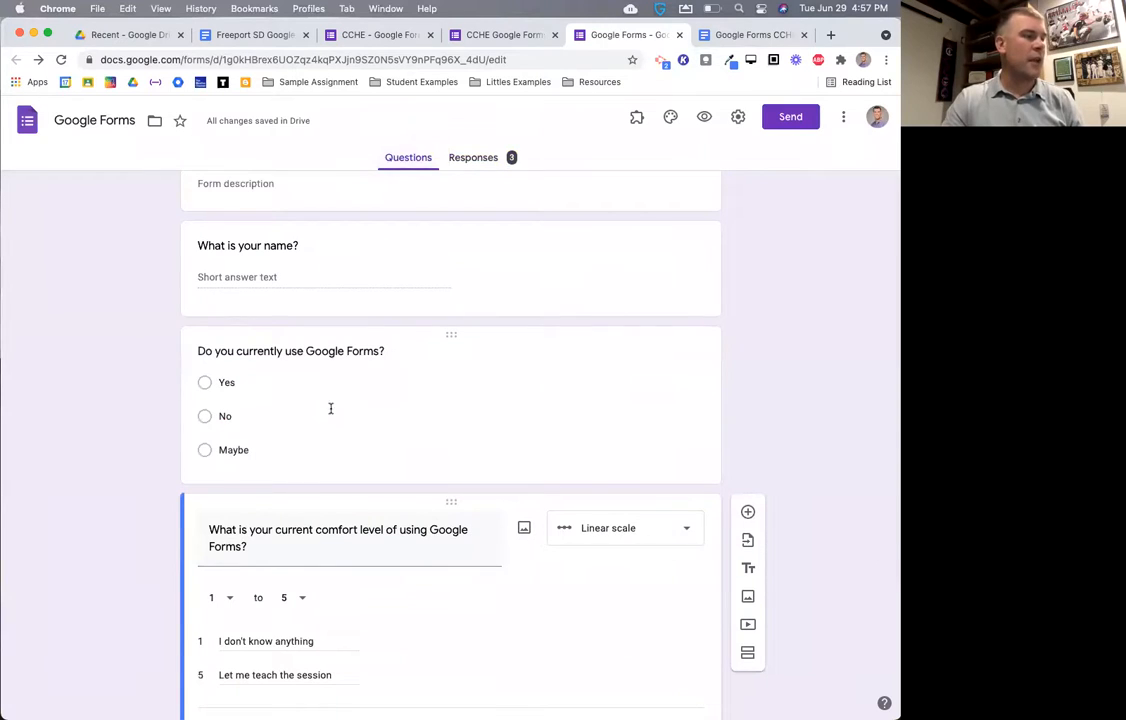
left_click(472, 160)
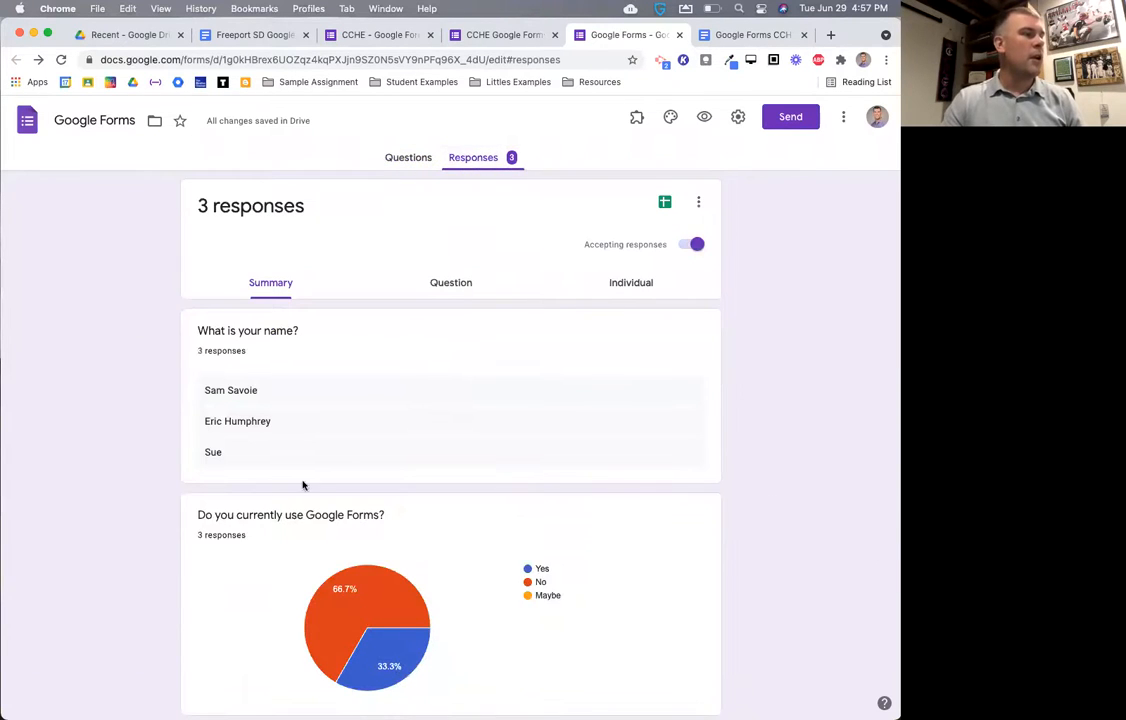
scroll(355, 454, "down", 5)
scroll(400, 515, "down", 3)
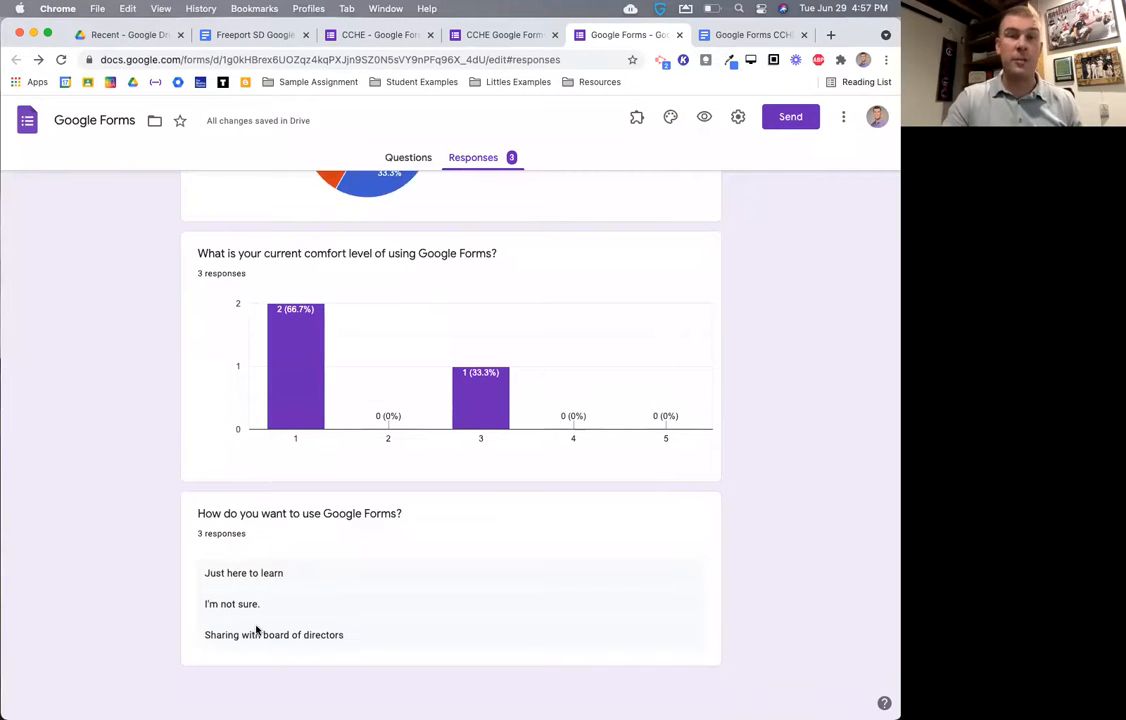
scroll(256, 628, "up", 3)
scroll(256, 628, "up", 8)
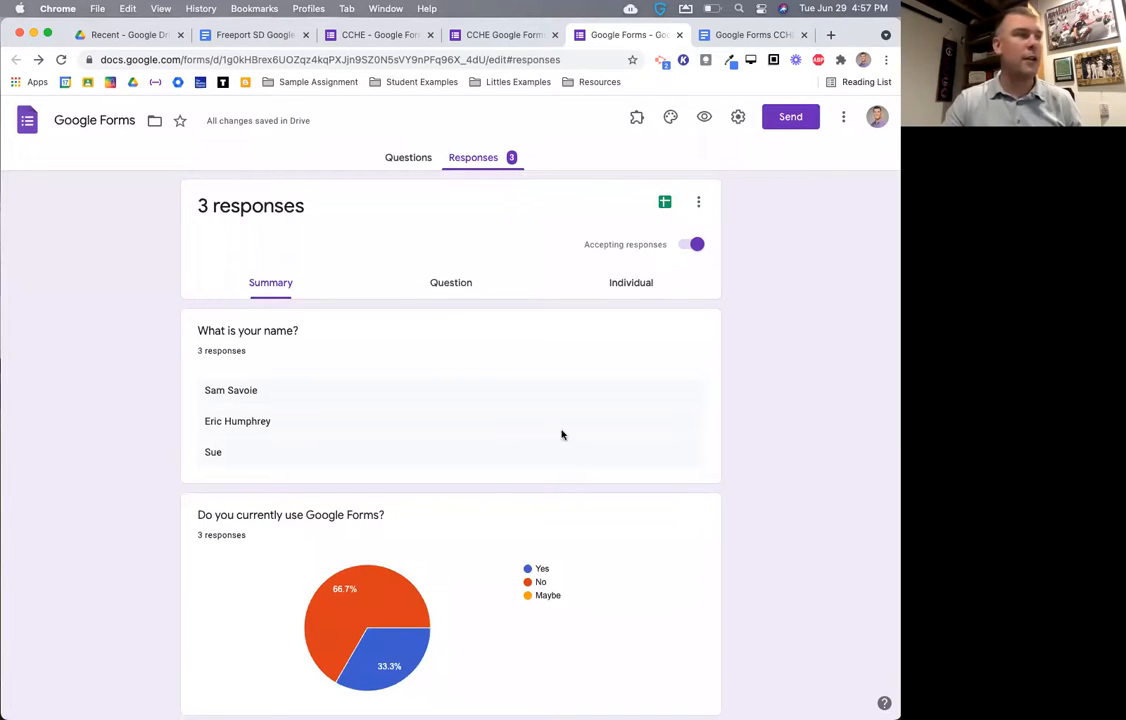
- Step through individual responses to response 3 of 3, which answered No to using Google Forms
left_click(640, 287)
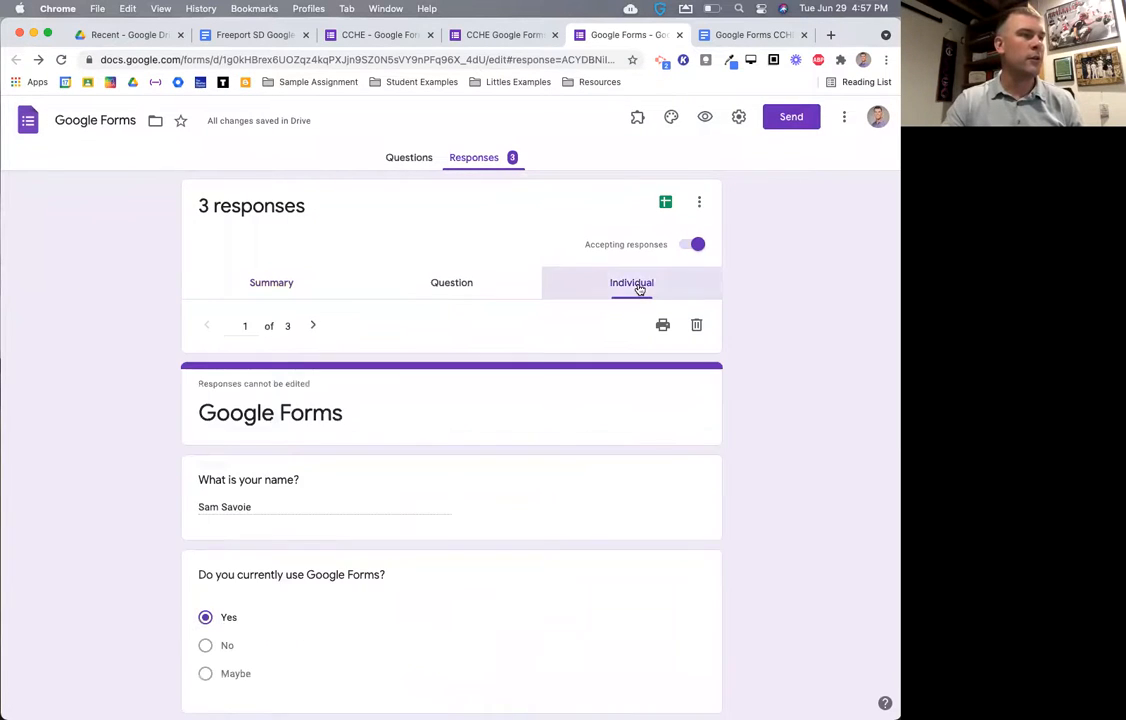
scroll(378, 434, "down", 4)
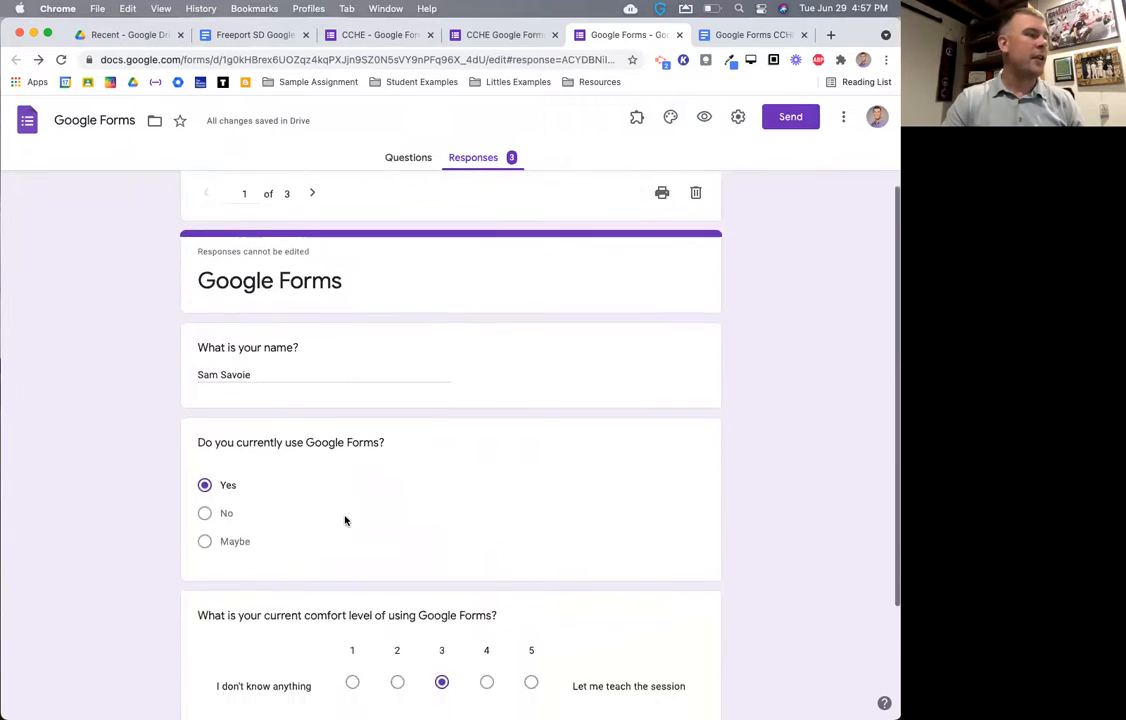
scroll(338, 438, "down", 2)
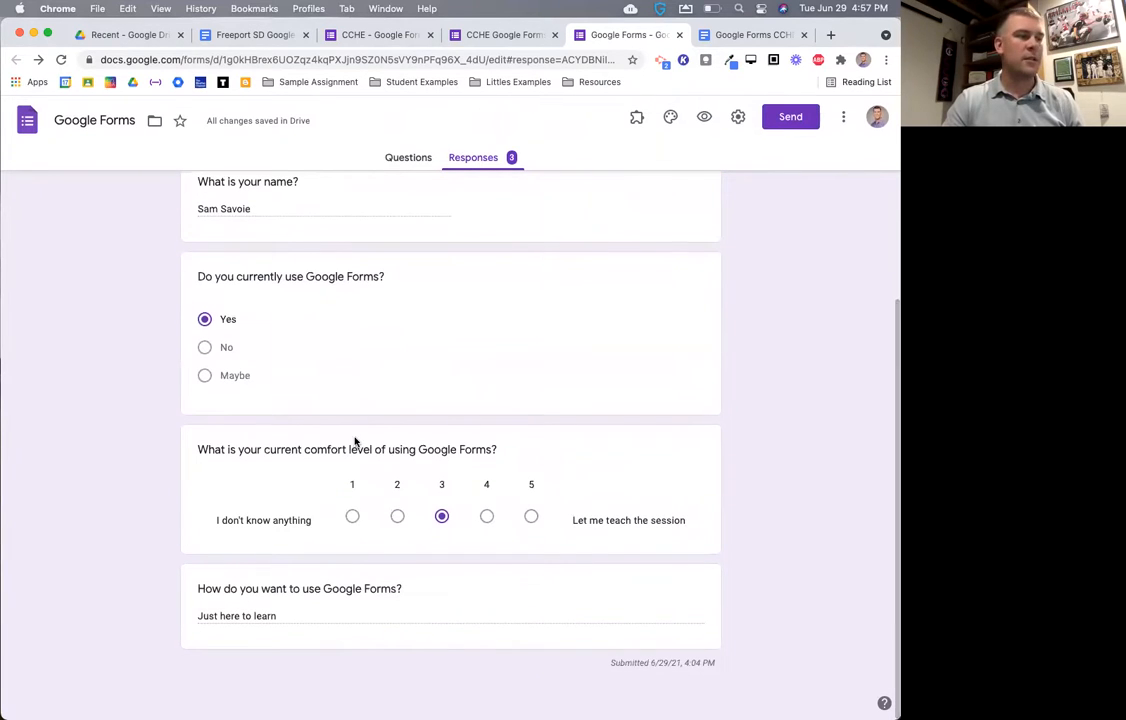
scroll(467, 540, "up", 6)
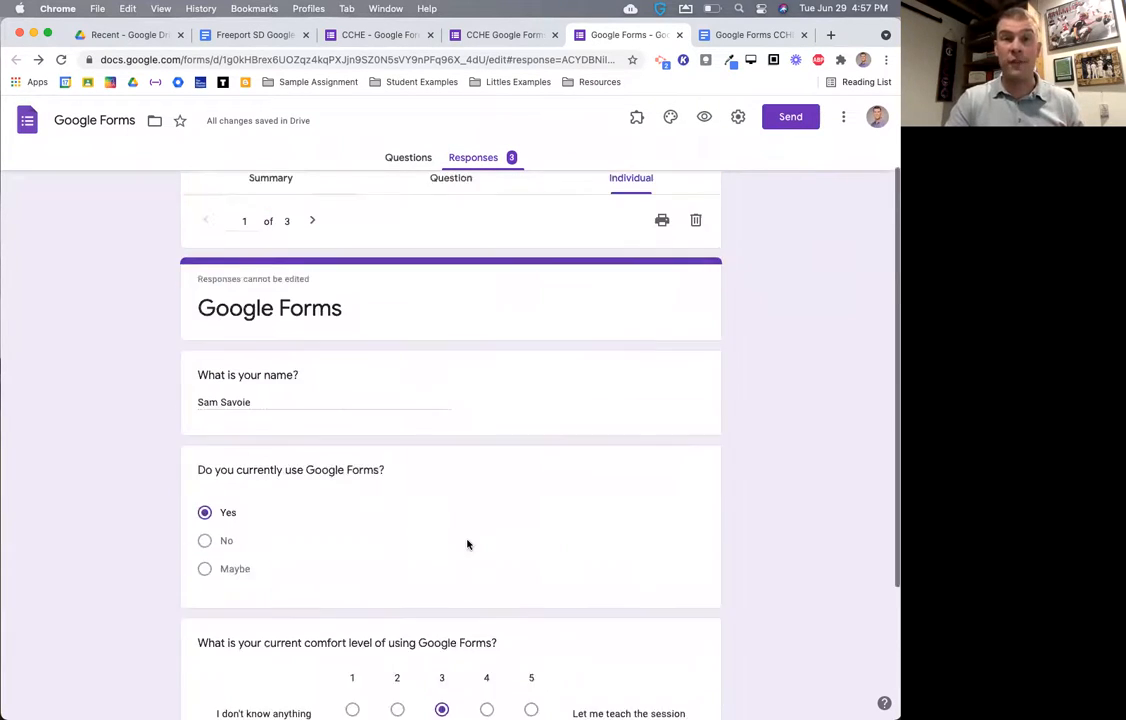
left_click(313, 326)
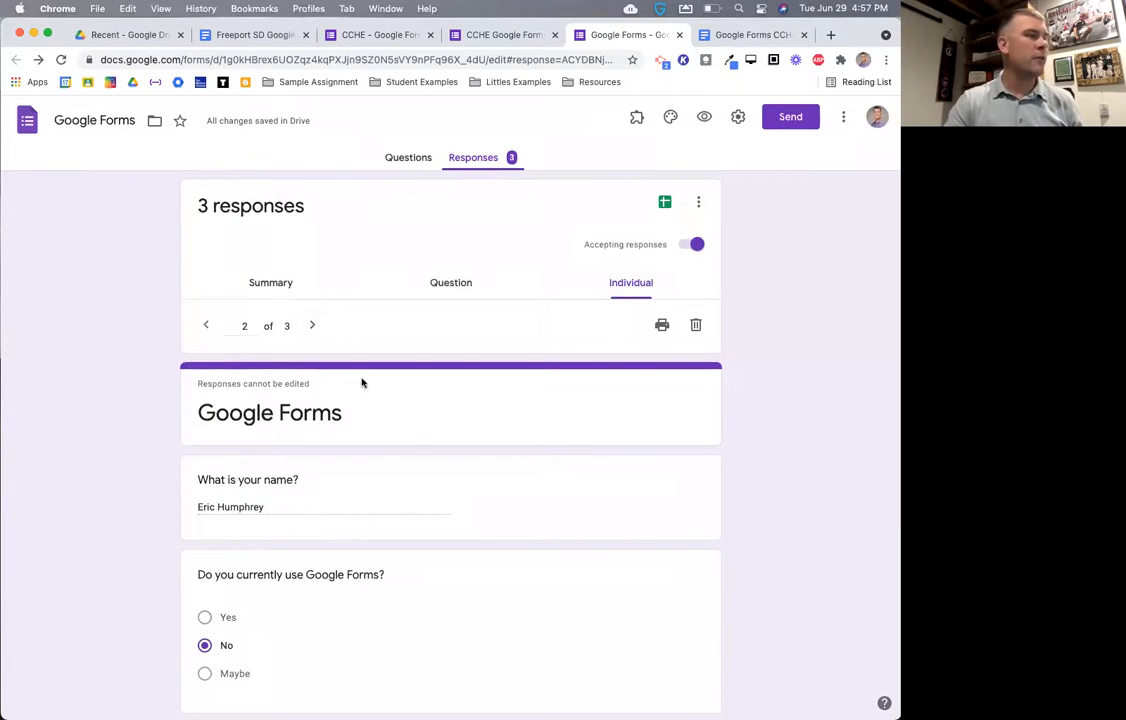
scroll(452, 498, "down", 5)
scroll(453, 495, "up", 5)
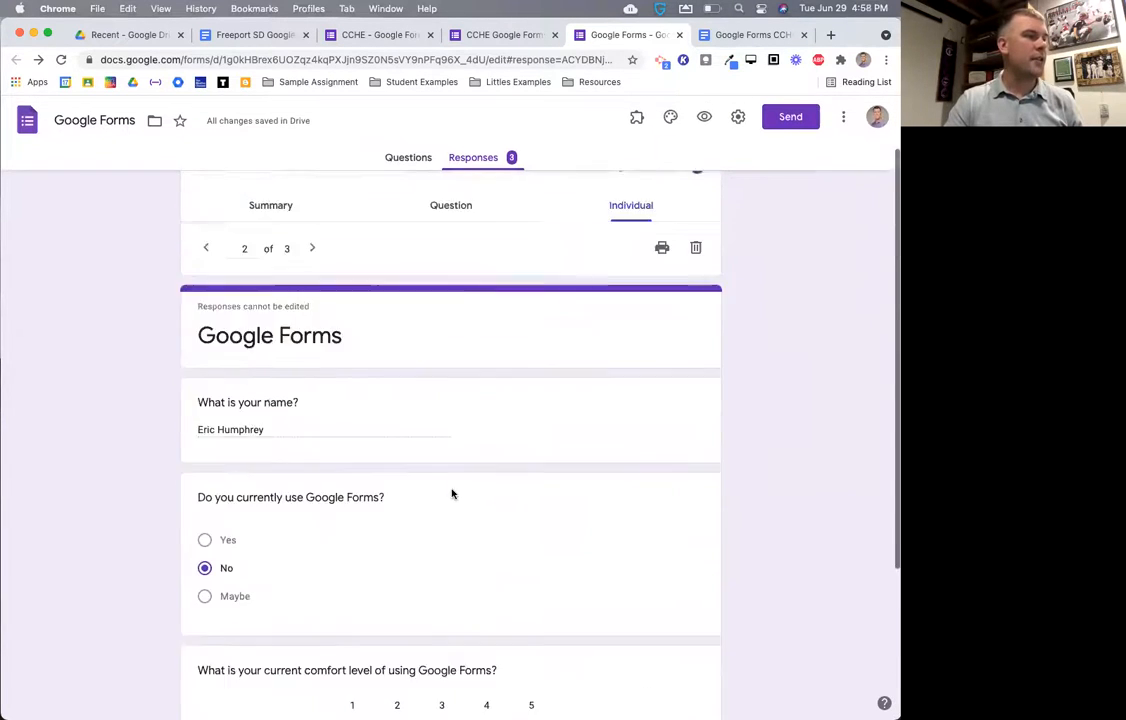
left_click(309, 325)
scroll(392, 480, "down", 5)
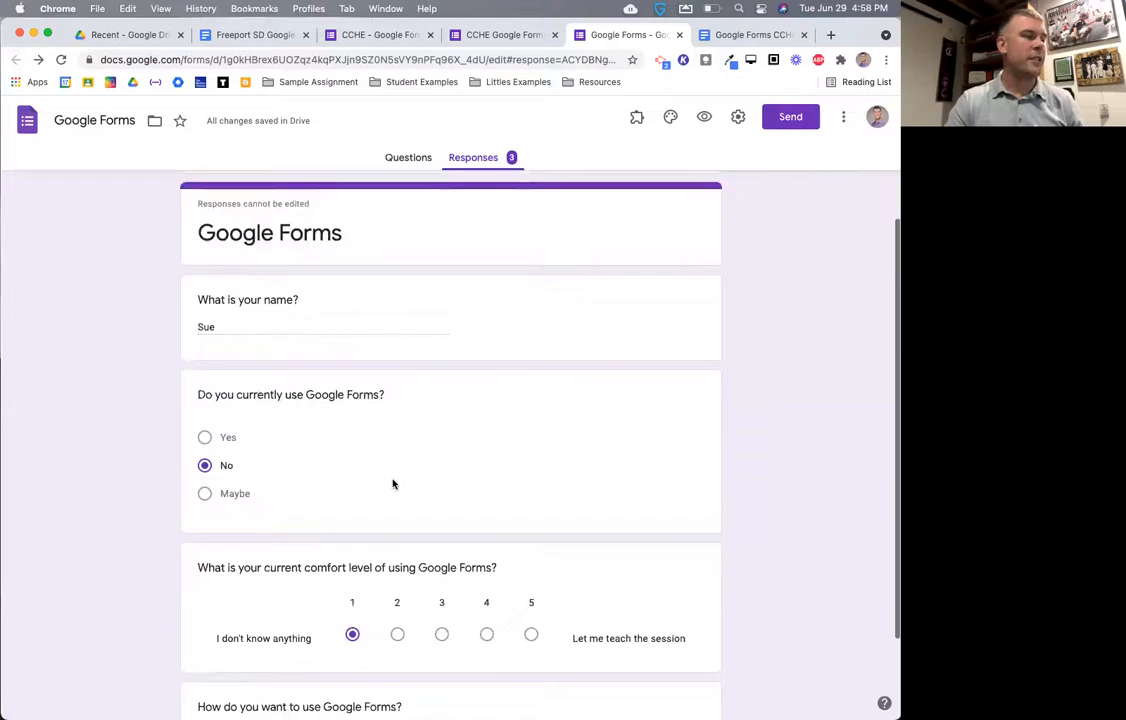
scroll(395, 484, "up", 5)
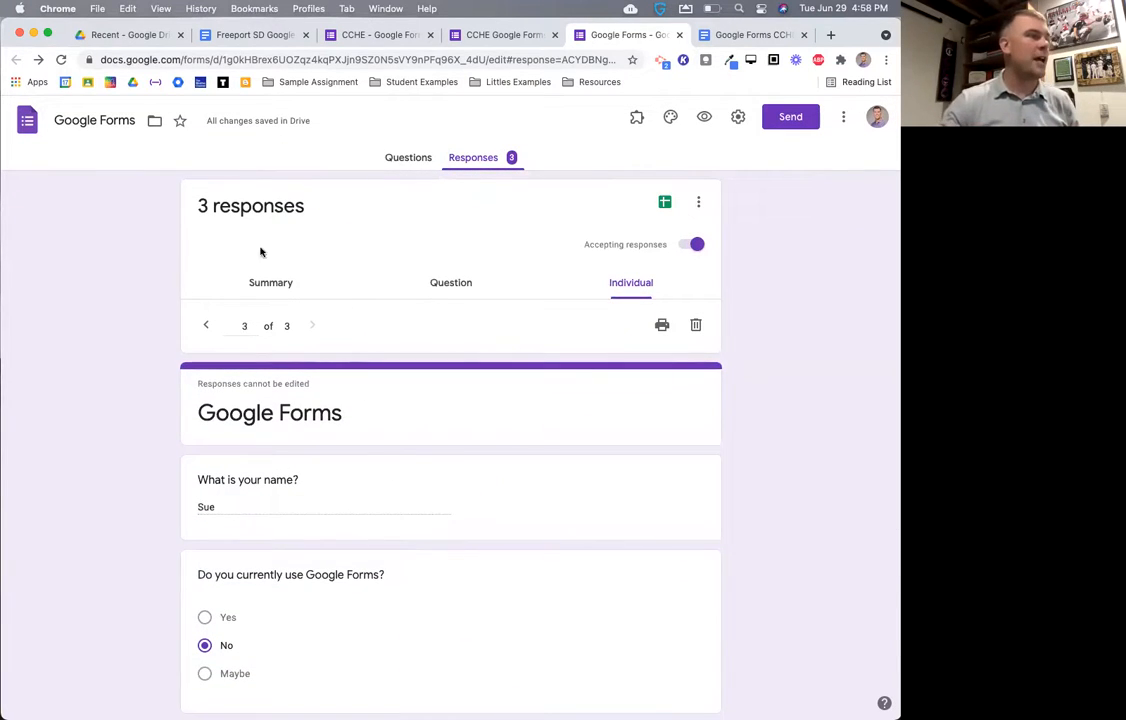
left_click(268, 276)
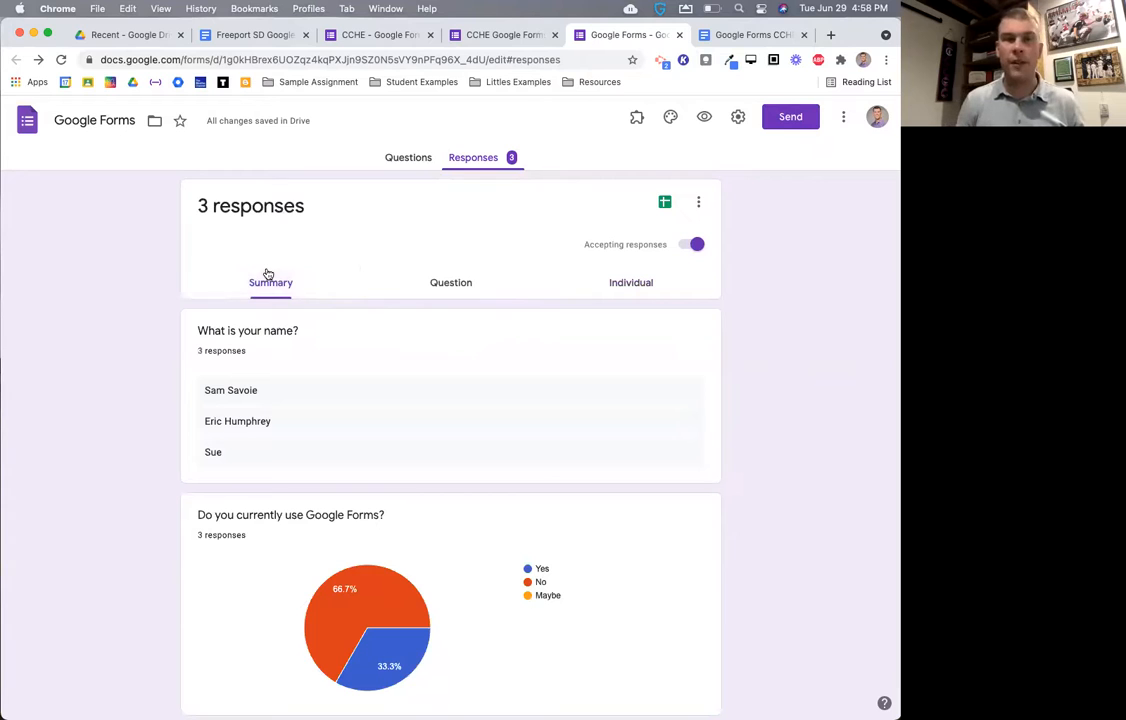
left_click(628, 287)
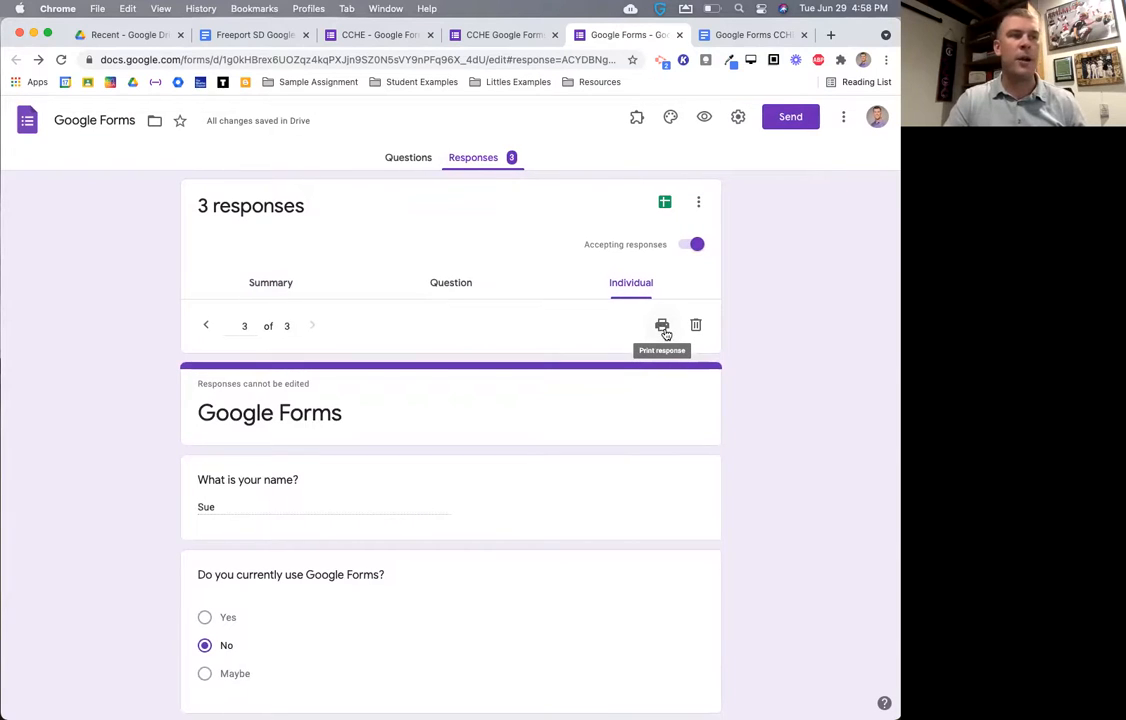
left_click(664, 332)
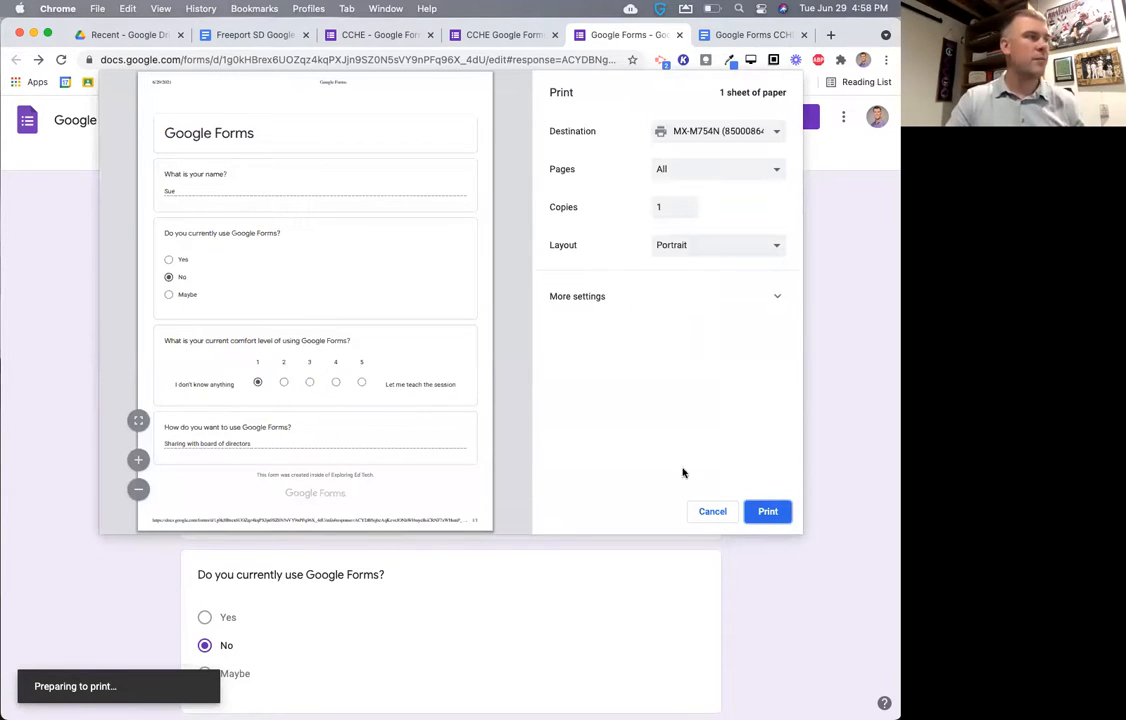
left_click(705, 511)
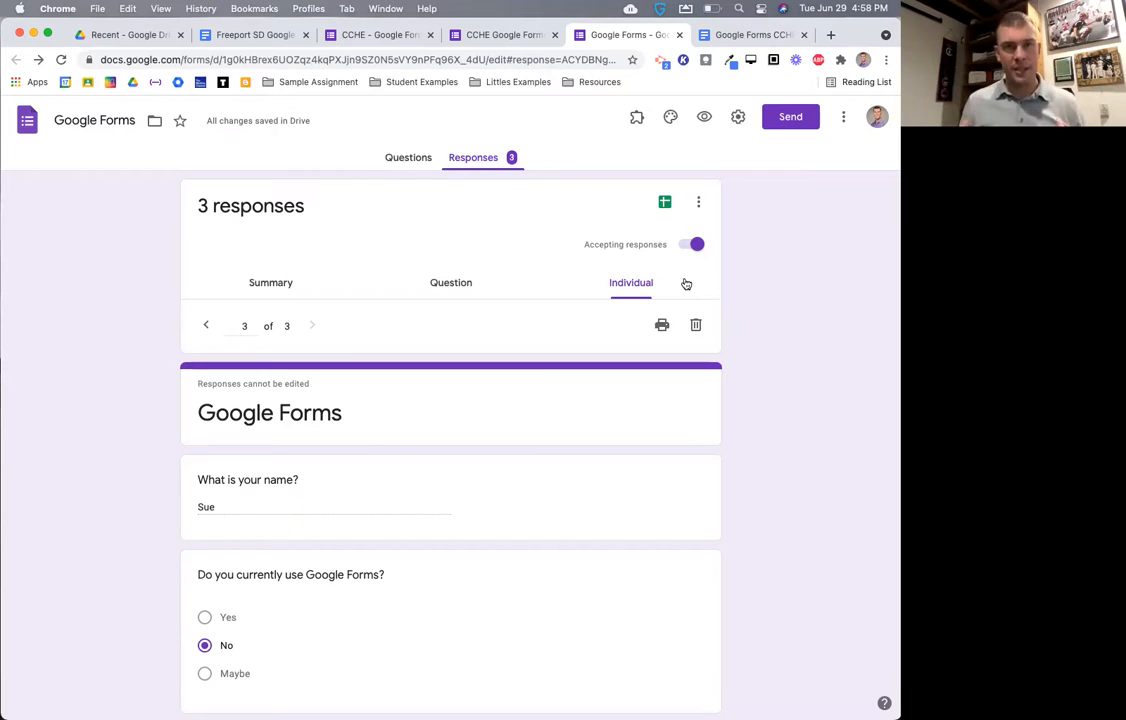
- Create a new linked spreadsheet 'Google Forms (Responses)' holding the 3 responses
left_click(665, 204)
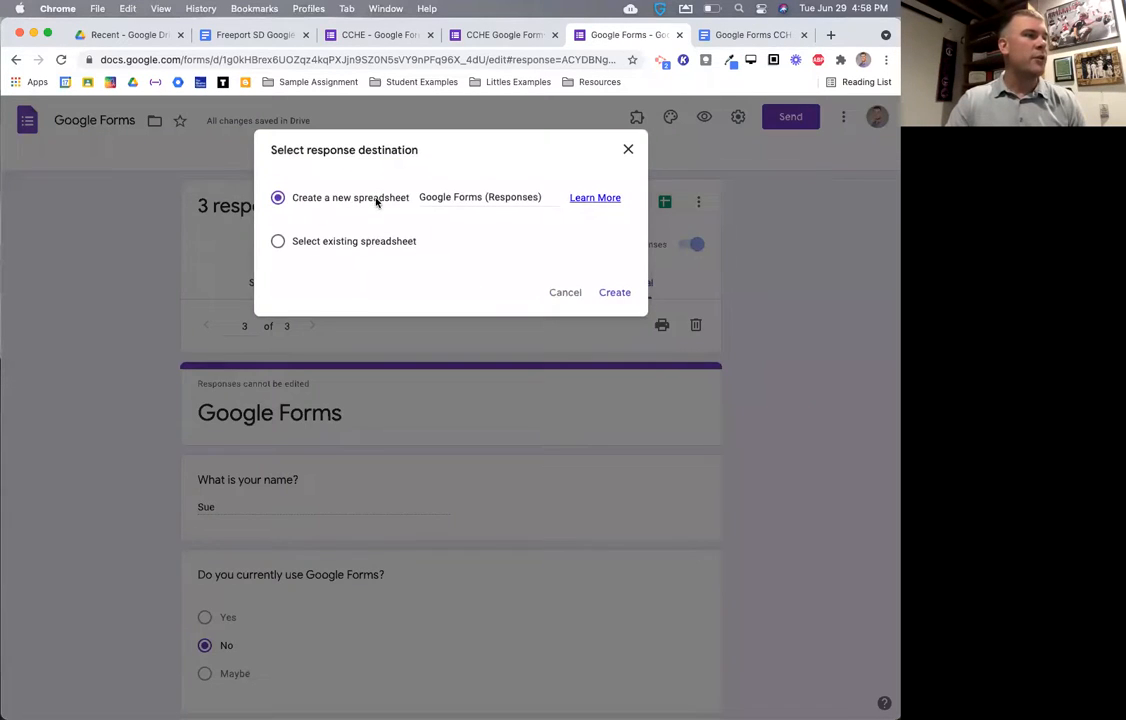
left_click(615, 294)
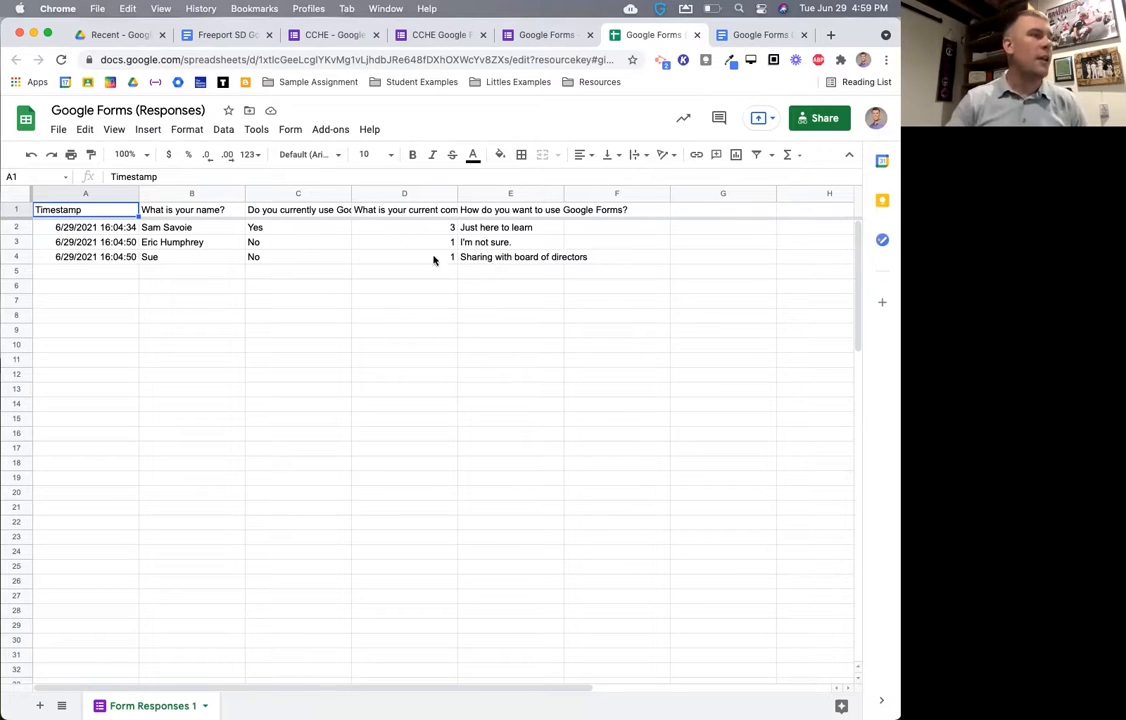
- Review the exported timestamps and answers in cells A3, A4, C2, C4, E2 and E4
left_click(99, 242)
left_click(99, 257)
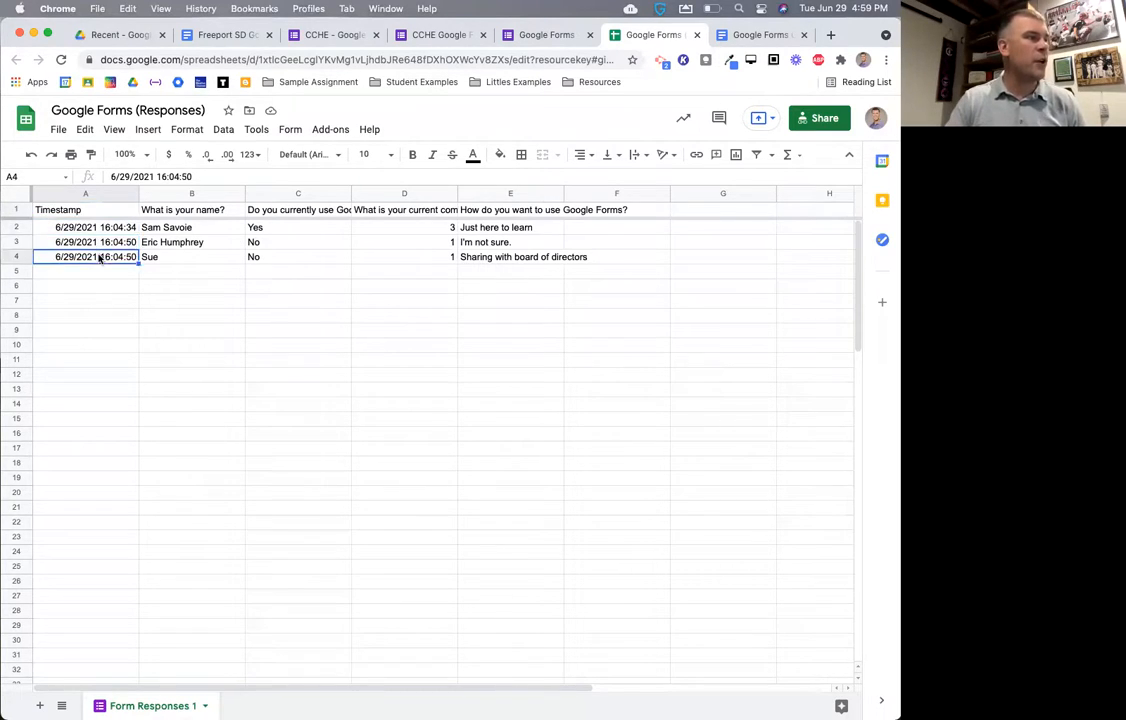
left_click(255, 228)
left_click(285, 256)
left_click(485, 229)
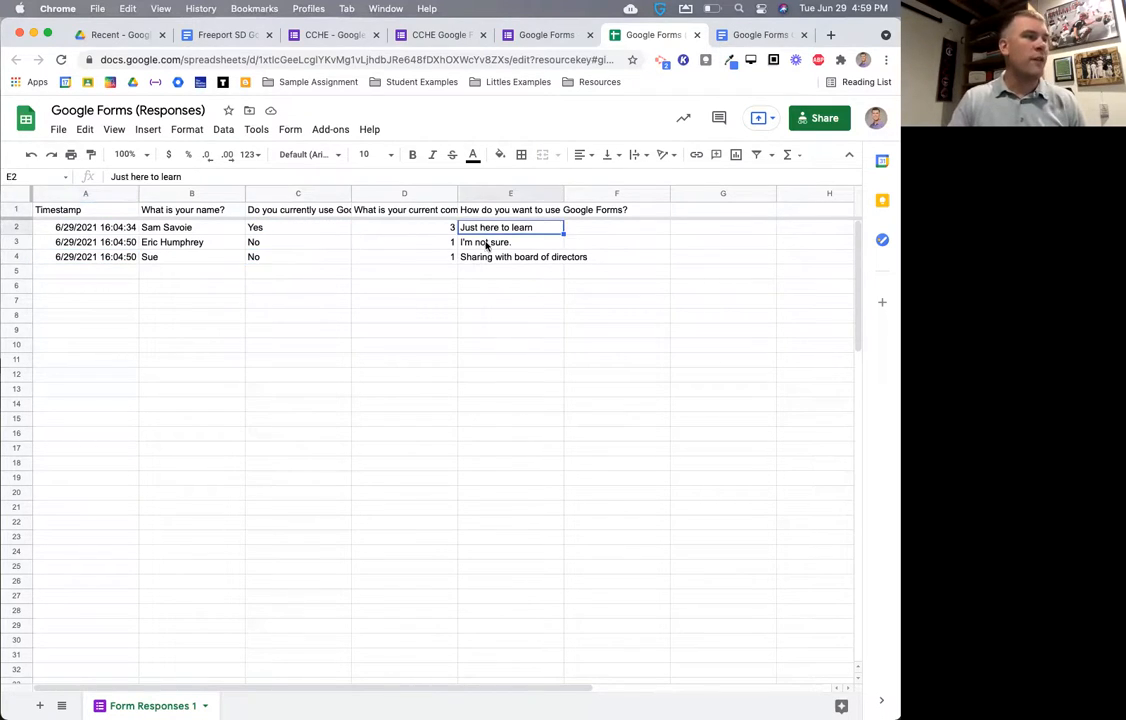
left_click(485, 257)
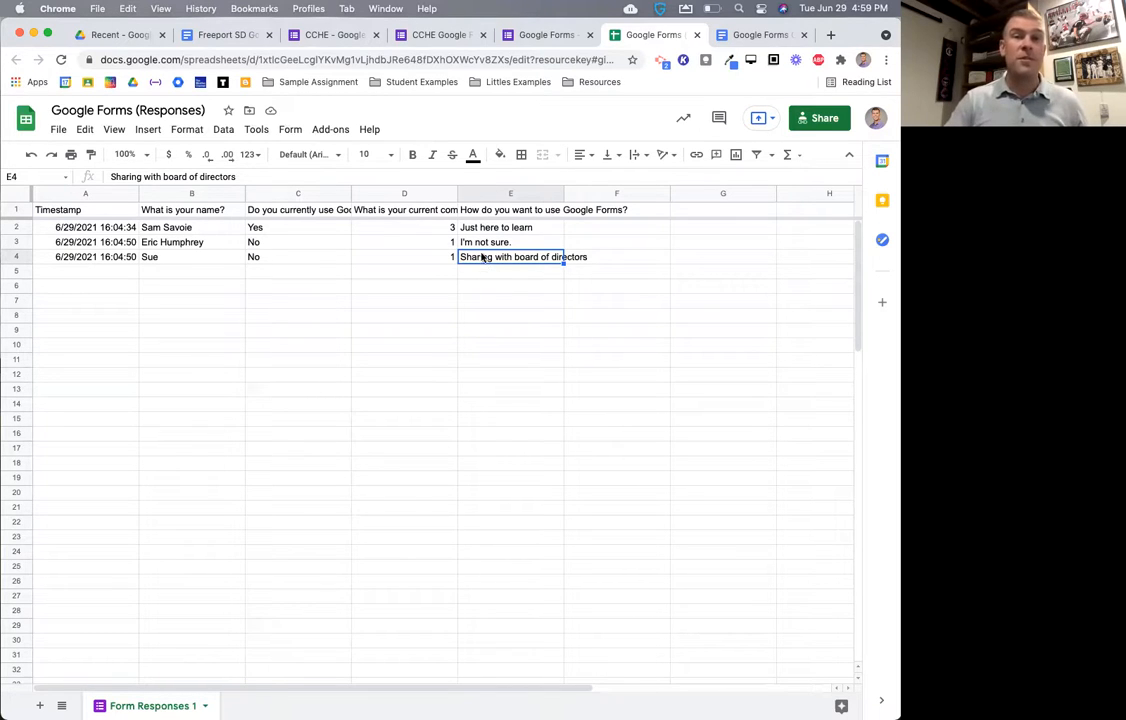
- Return from the spreadsheet to the CCHE form's question editor
left_click(541, 37)
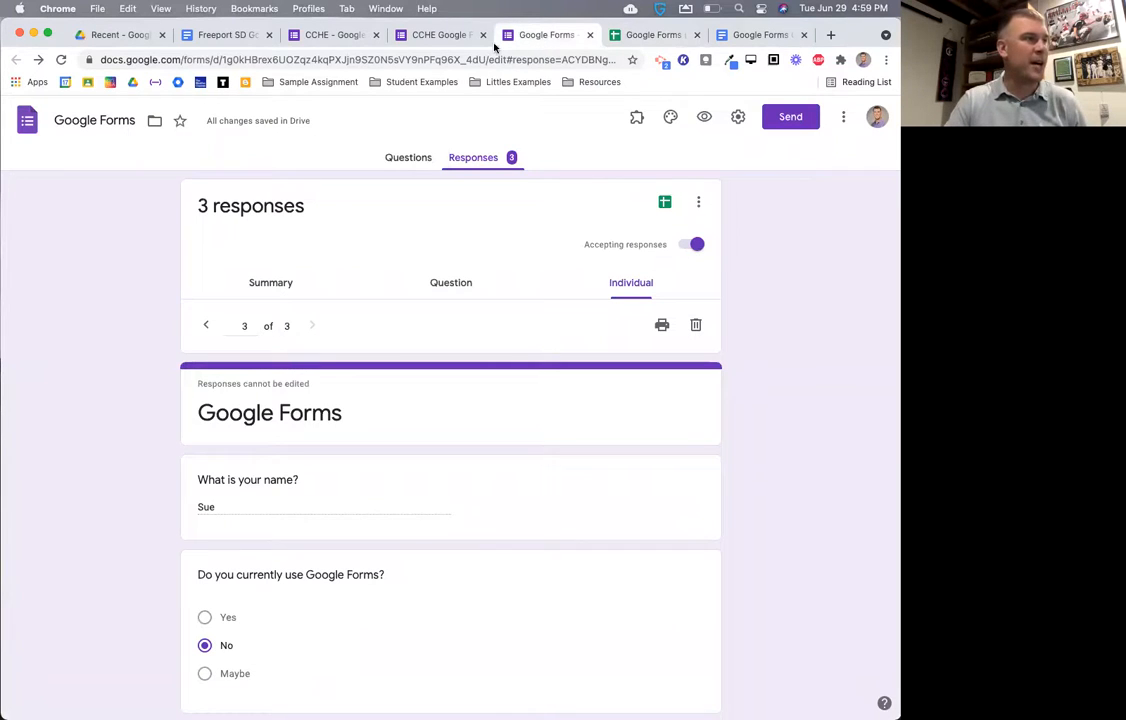
left_click(395, 38)
left_click(341, 37)
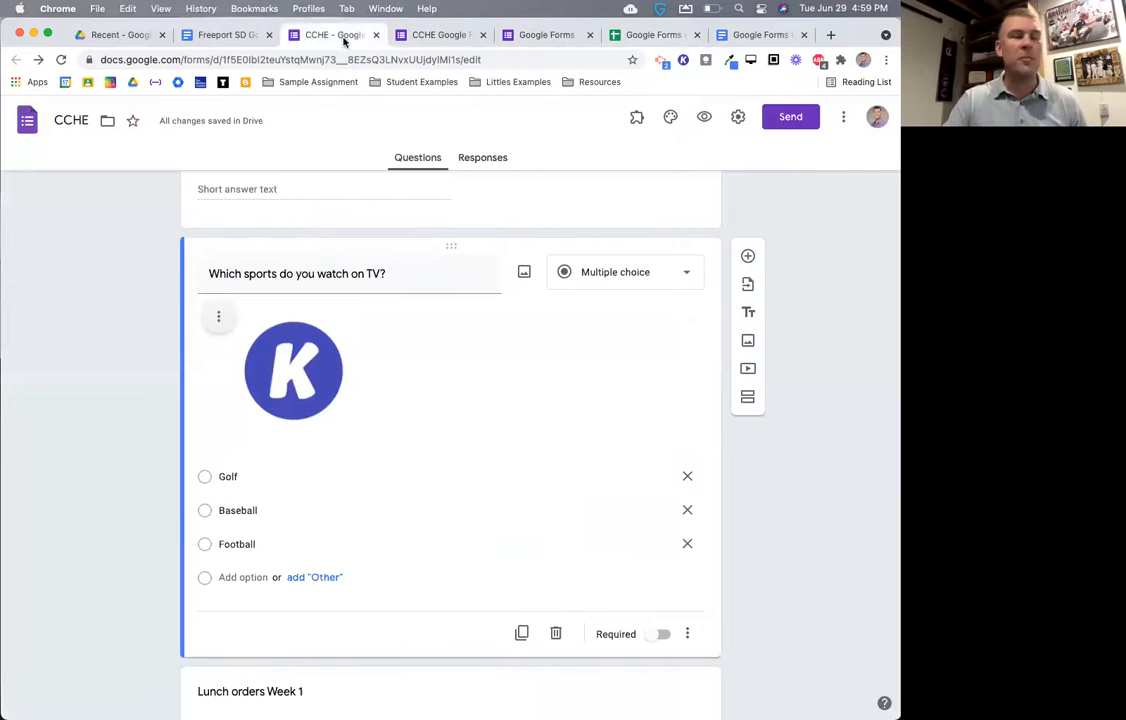